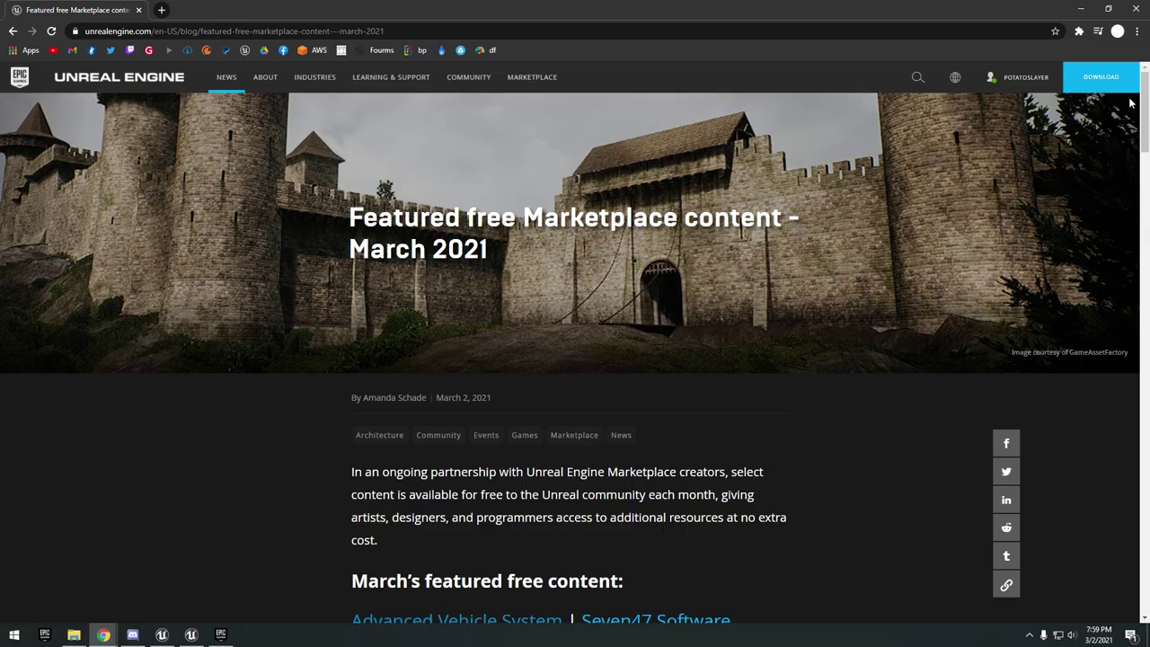
- Switch from the March 2021 free content article to Unreal Editor and play the effects Overview level to examine it
{"action": "left_click_drag", "start_coordinate": [1146, 97], "coordinate": [1118, 234]}
{"action": "left_click", "coordinate": [1082, 9]}
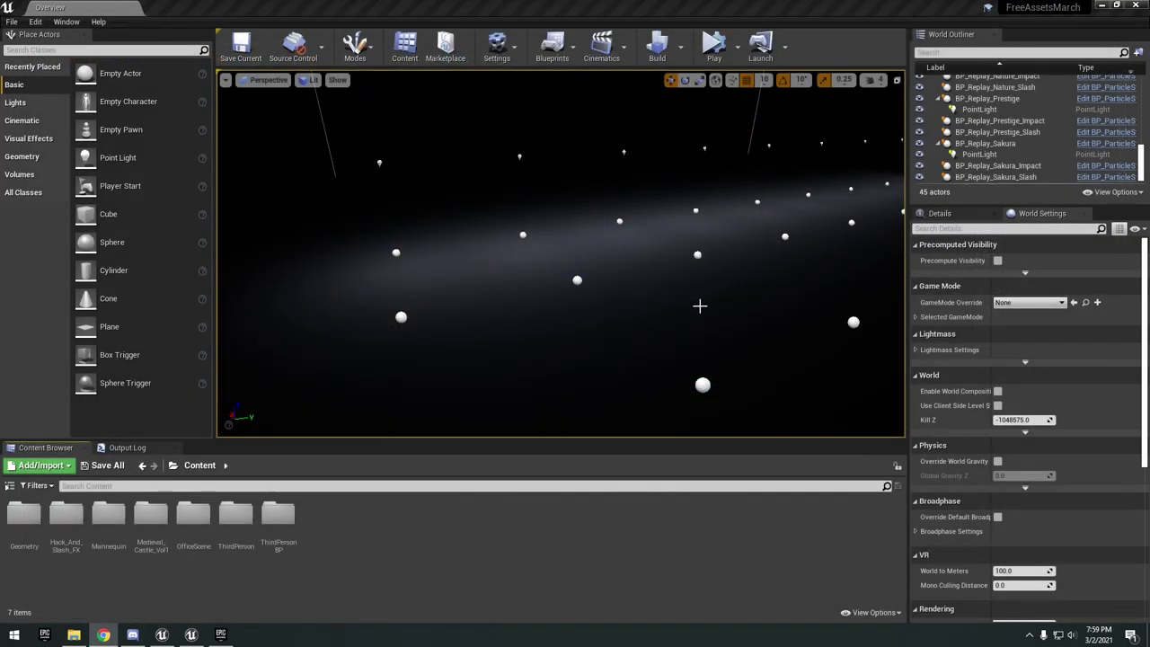
{"action": "right_click_drag", "start_coordinate": [700, 304], "coordinate": [703, 302]}
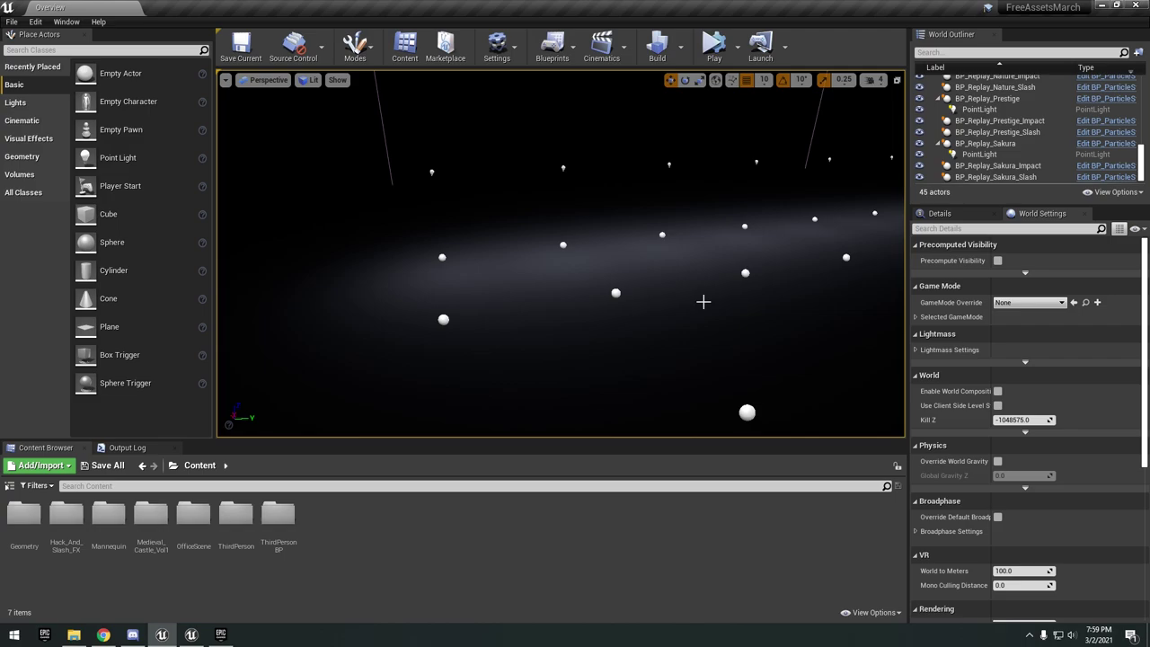
{"action": "right_click_drag", "start_coordinate": [712, 256], "coordinate": [722, 251]}
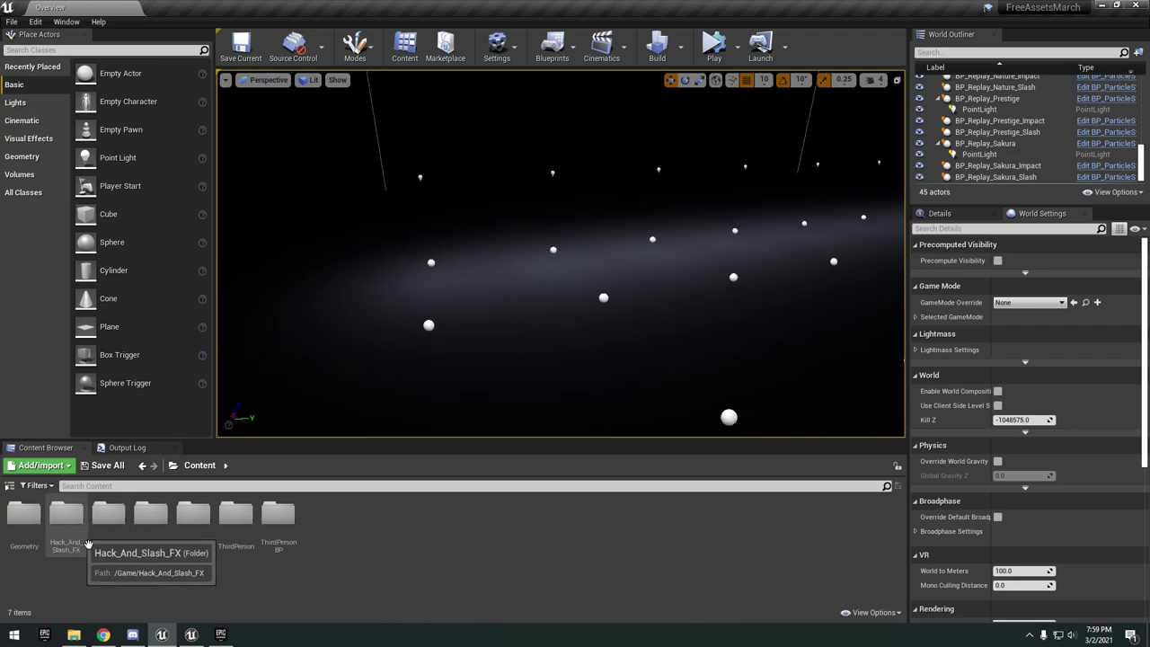
{"action": "left_click", "coordinate": [713, 45]}
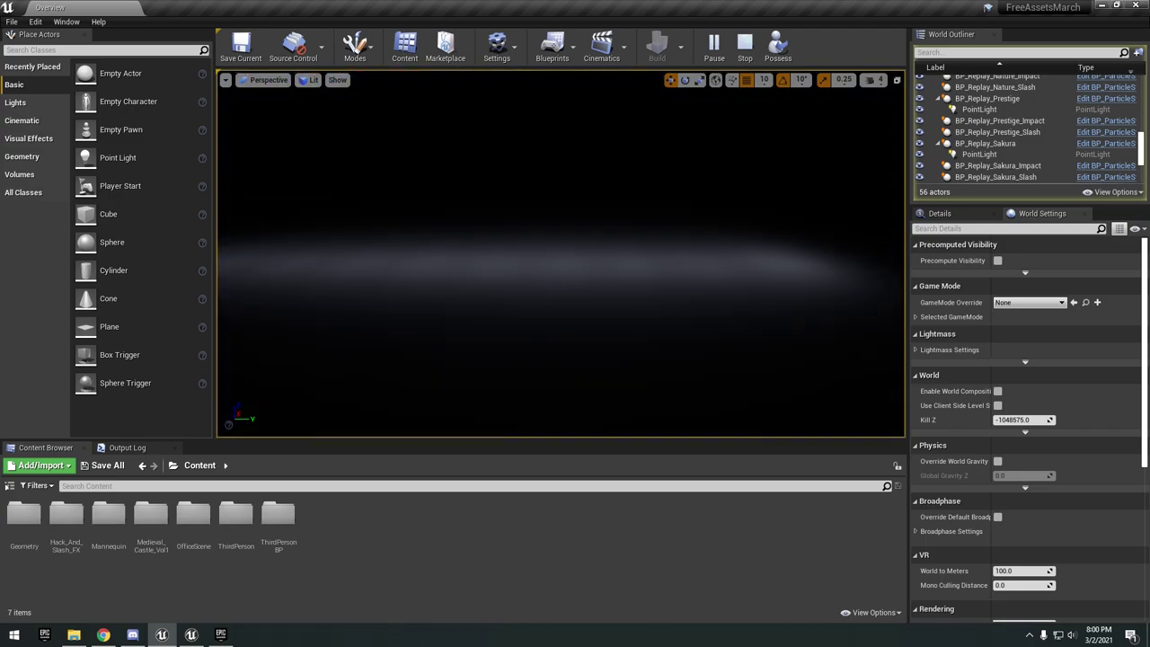
{"action": "right_click_drag", "start_coordinate": [682, 201], "coordinate": [676, 226]}
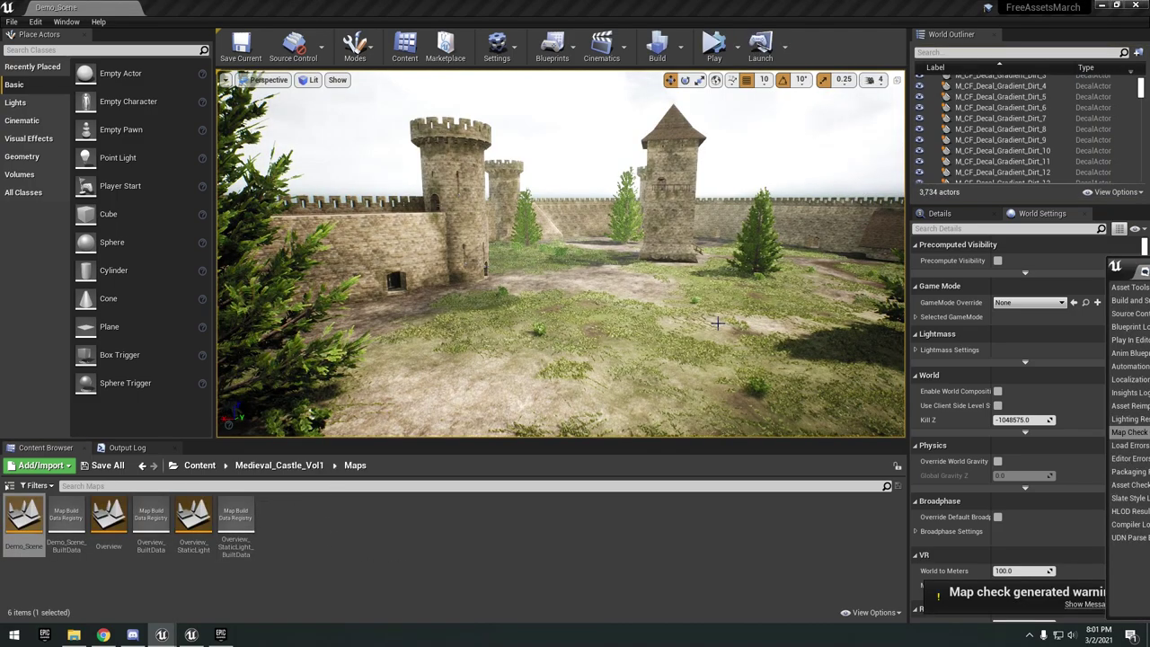
- Play Demo_Scene full screen, running the character through the castle grounds, and survey the whole castle from above in the editor
{"action": "key", "text": "s"}
{"action": "right_click_drag", "start_coordinate": [717, 324], "coordinate": [734, 133]}
{"action": "key", "text": "alt+p"}
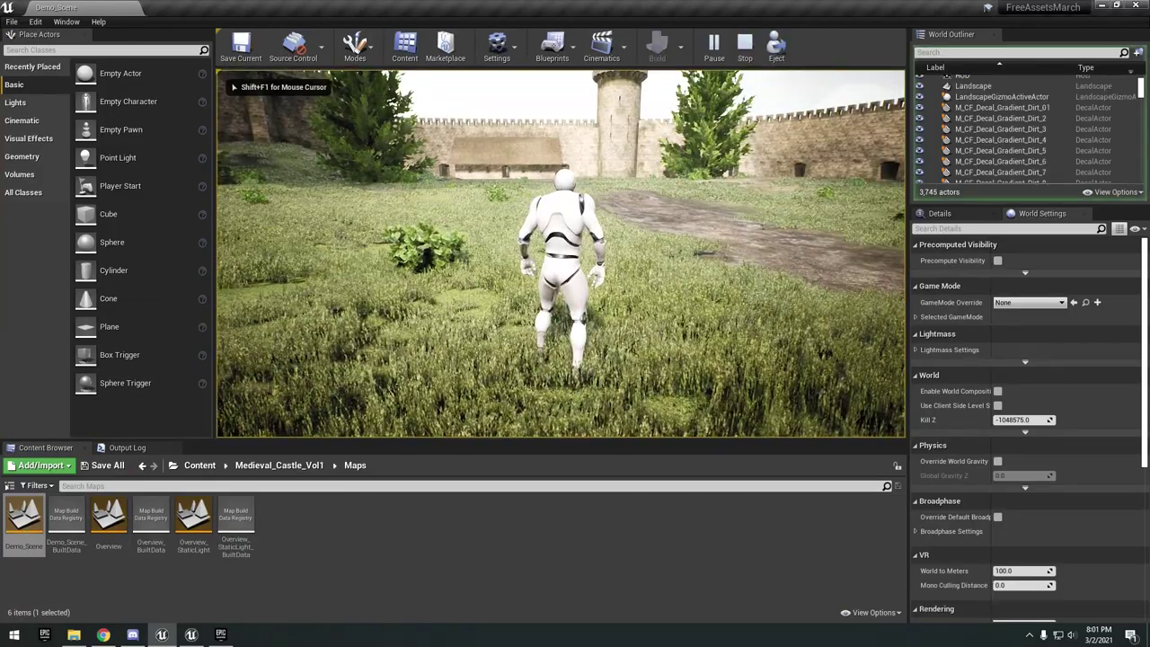
{"action": "key", "text": "F11"}
{"action": "key", "text": "w"}
{"action": "key", "text": "d"}
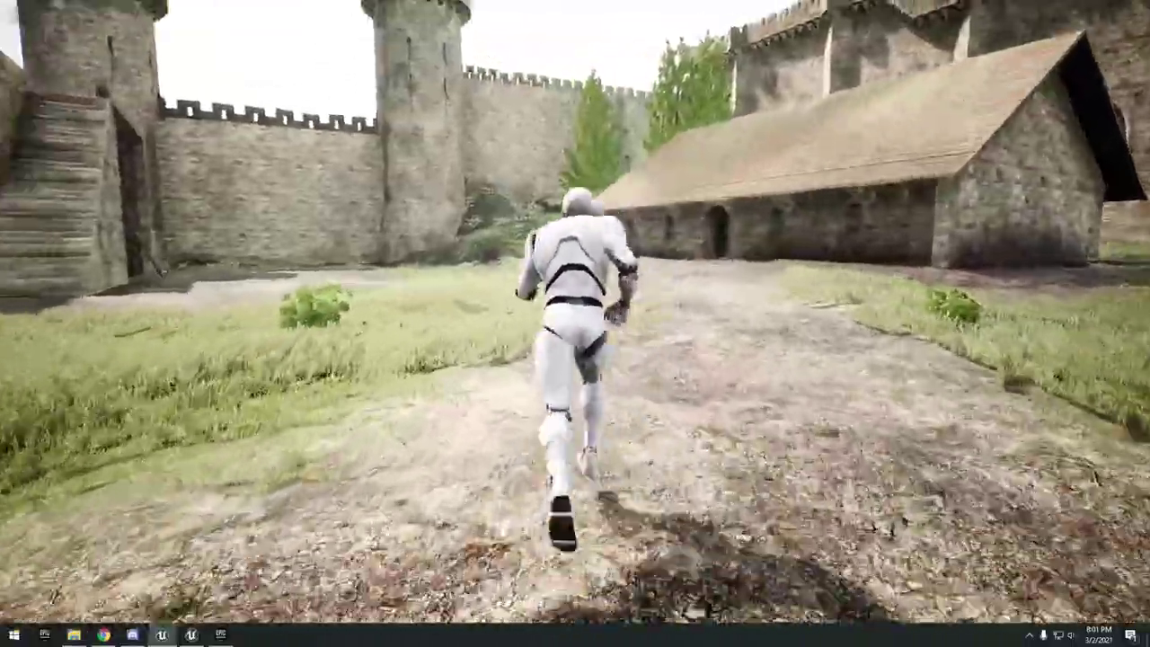
{"action": "key", "text": "d"}
{"action": "key", "text": "w"}
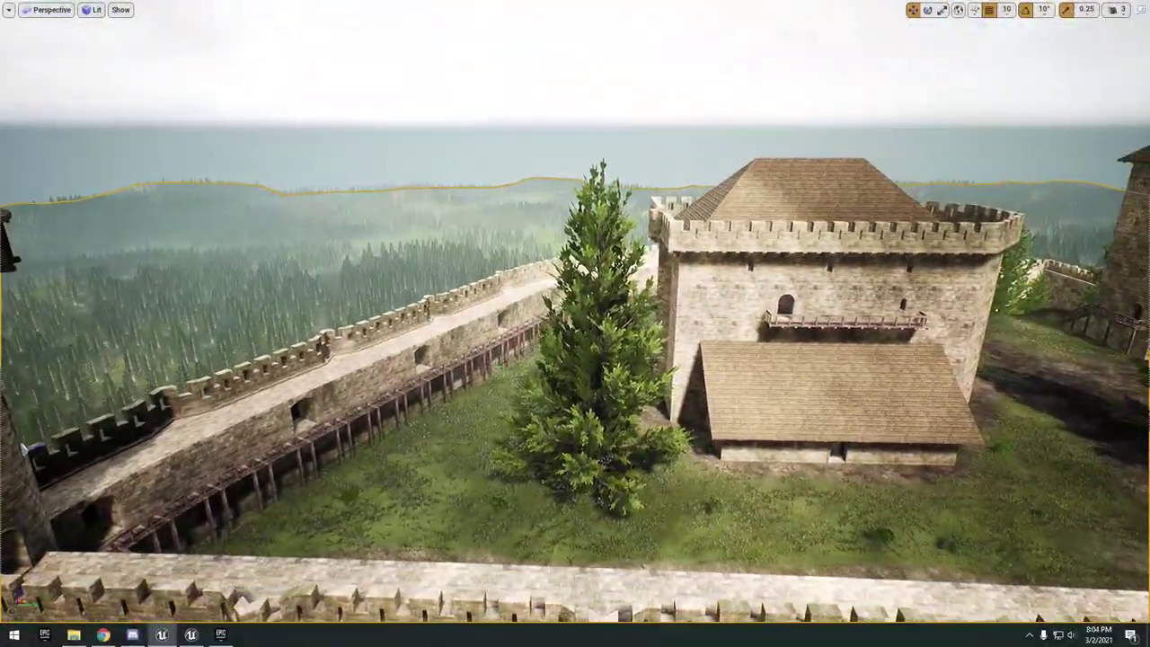
{"action": "right_click_drag", "start_coordinate": [990, 170], "coordinate": [831, 269]}
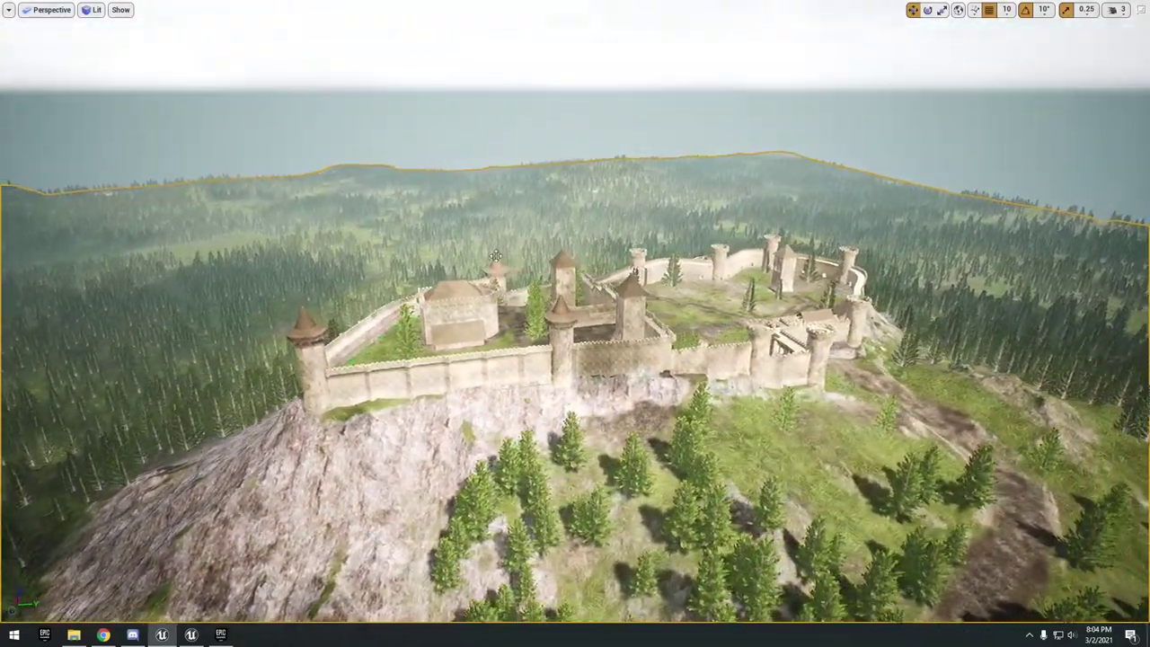
{"action": "key", "text": "F11"}
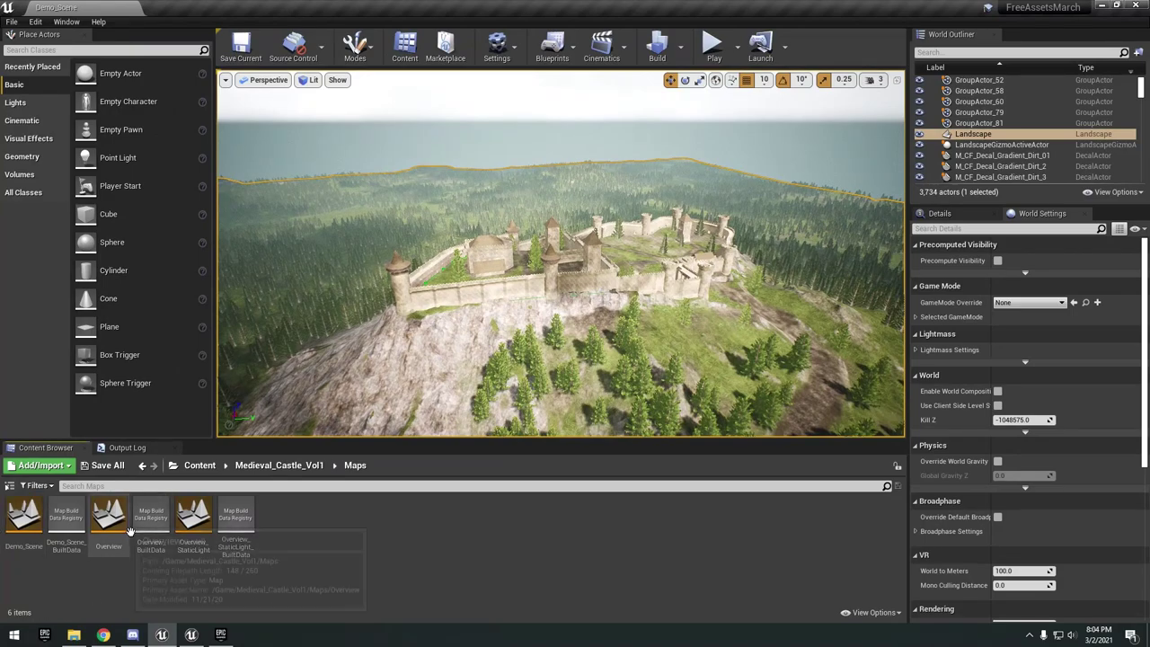
- Open the Medieval_Castle_Vol1 Overview map full screen and inspect the wooden structures, railings, spiral stair and floor pieces
{"action": "double_click", "coordinate": [108, 519]}
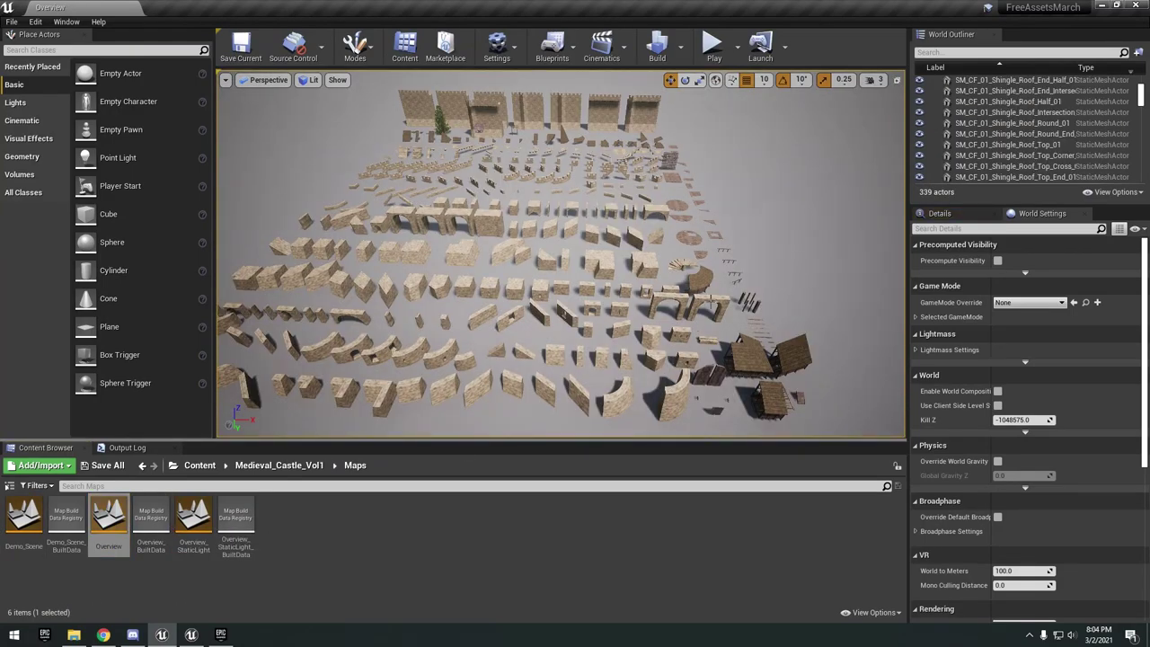
{"action": "left_click", "coordinate": [873, 81]}
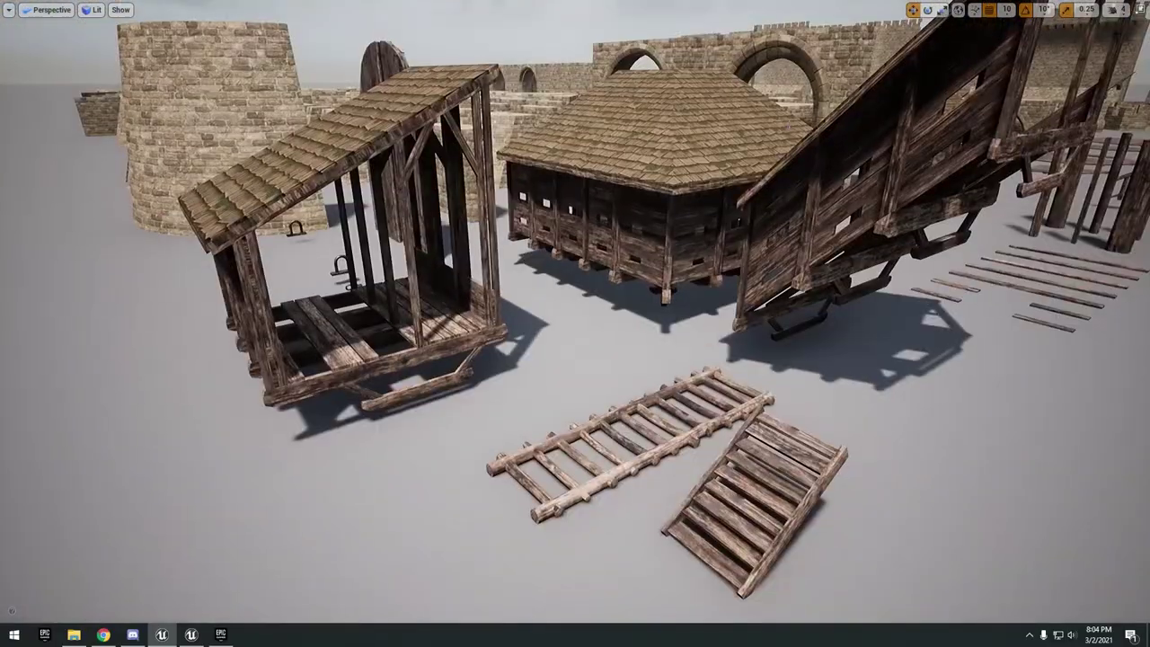
{"action": "right_click_drag", "start_coordinate": [821, 179], "coordinate": [832, 180]}
{"action": "right_click_drag", "start_coordinate": [867, 290], "coordinate": [867, 290]}
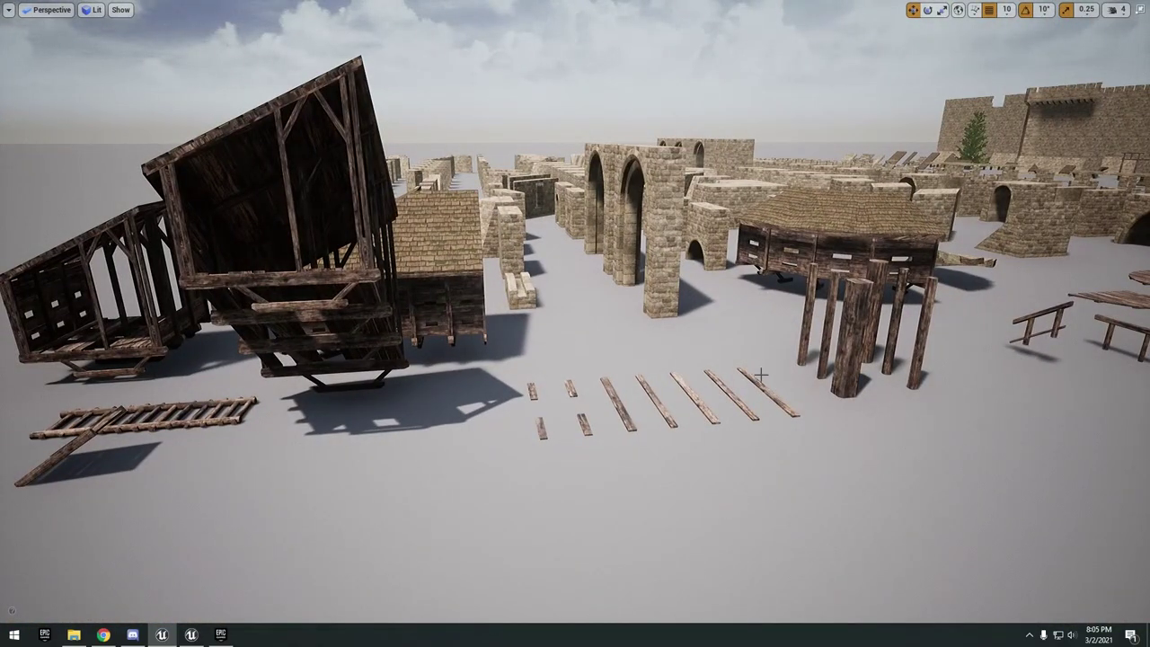
{"action": "right_click_drag", "start_coordinate": [761, 373], "coordinate": [761, 374]}
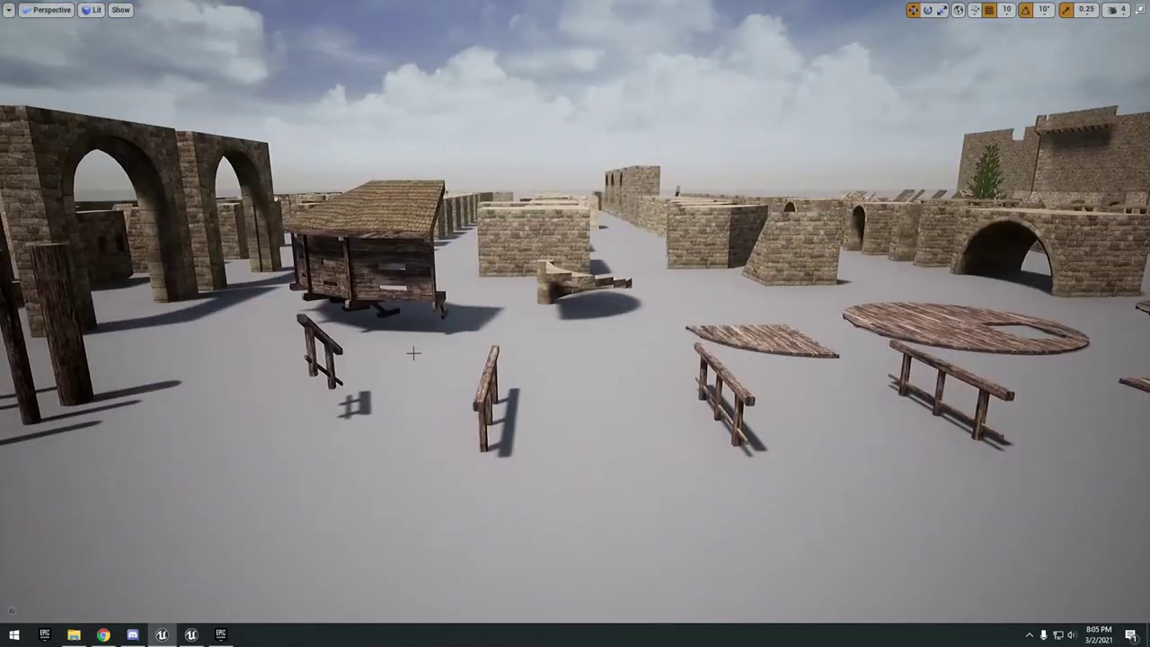
{"action": "right_click_drag", "start_coordinate": [802, 363], "coordinate": [802, 363]}
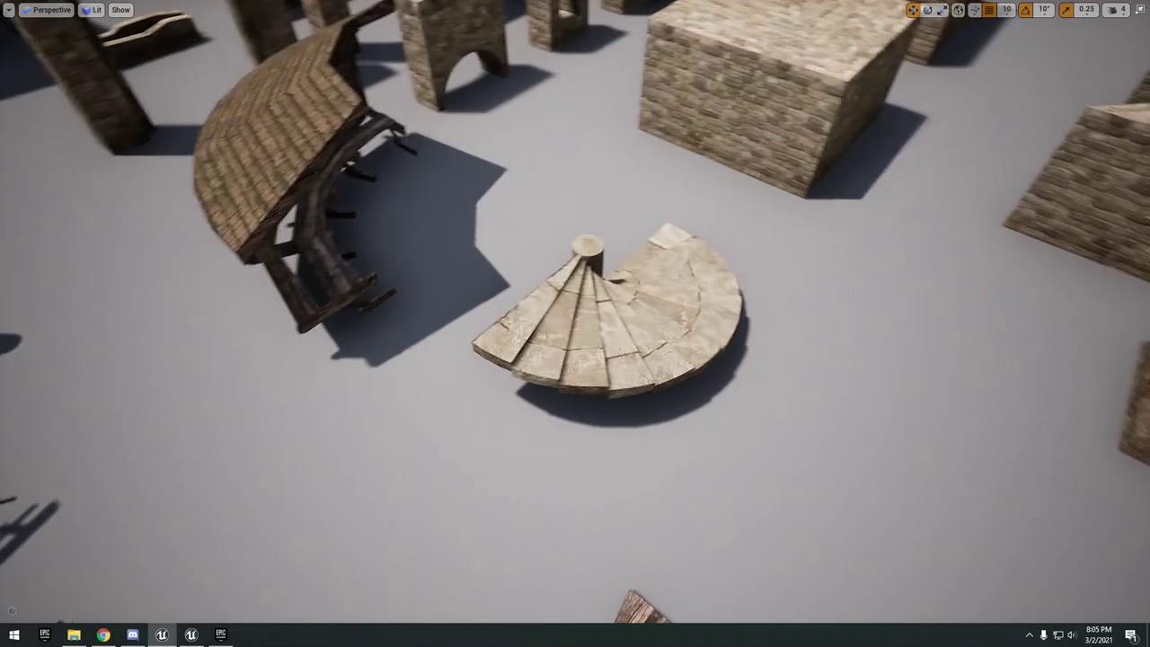
{"action": "right_click_drag", "start_coordinate": [288, 360], "coordinate": [288, 360]}
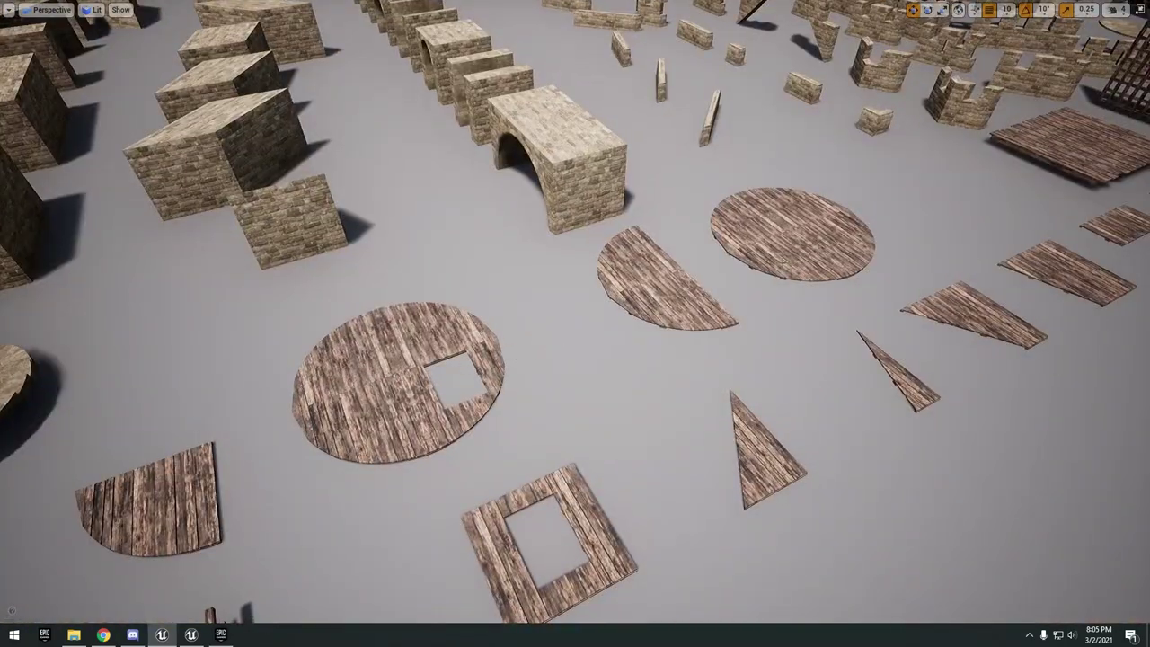
- Inspect the modular stone walls, pillars and arches laid out in the Overview map
{"action": "right_click_drag", "start_coordinate": [790, 257], "coordinate": [790, 257]}
{"action": "right_click_drag", "start_coordinate": [737, 349], "coordinate": [758, 346]}
{"action": "right_click_drag", "start_coordinate": [1090, 376], "coordinate": [1090, 376]}
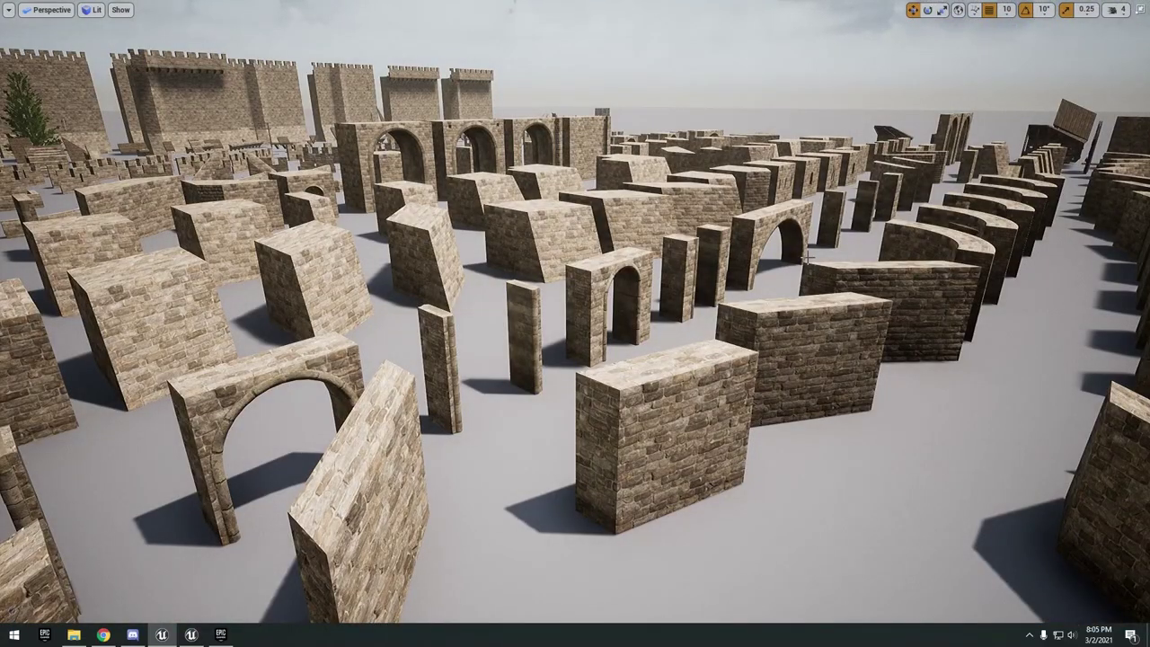
{"action": "right_click_drag", "start_coordinate": [807, 256], "coordinate": [761, 279]}
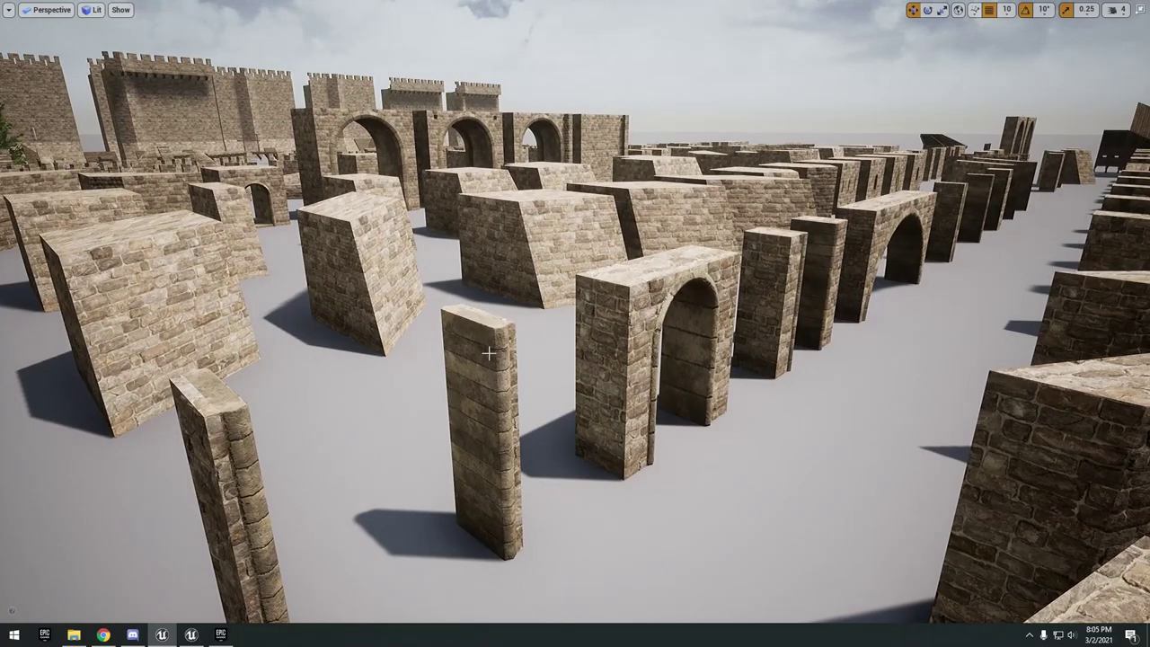
{"action": "right_click_drag", "start_coordinate": [578, 315], "coordinate": [657, 316]}
{"action": "right_click_drag", "start_coordinate": [798, 329], "coordinate": [798, 329]}
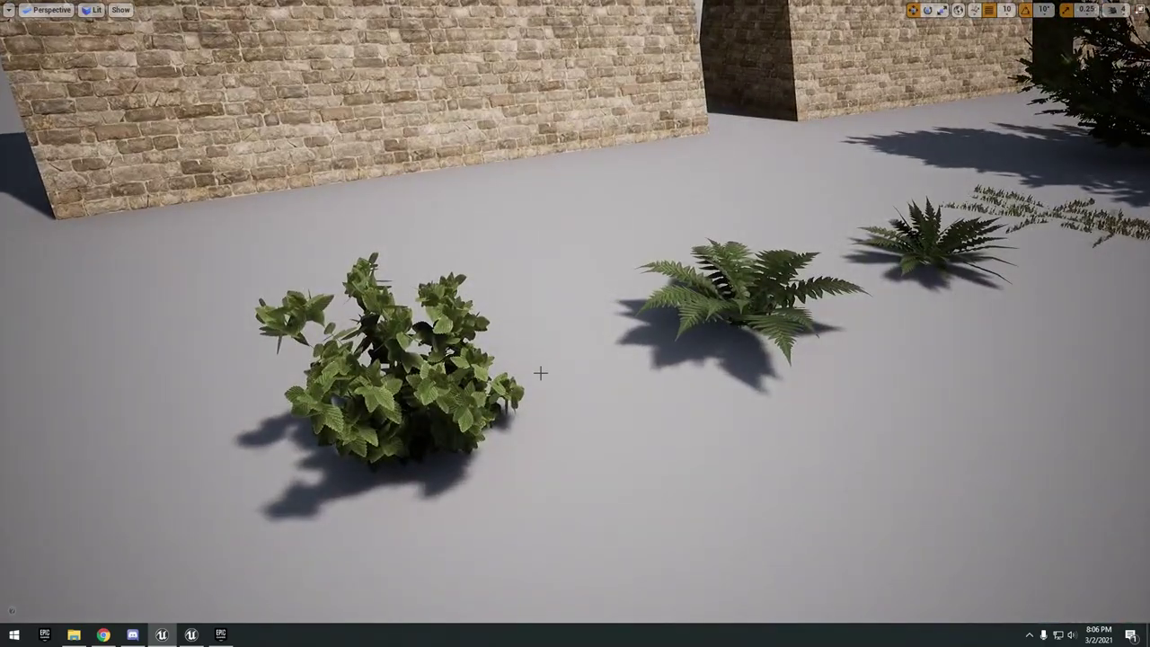
- Examine the plants and the thick crenellated stone walls up close, selecting wall pieces and viewing them from behind
{"action": "right_click_drag", "start_coordinate": [541, 372], "coordinate": [540, 372]}
{"action": "left_click", "coordinate": [542, 372]}
{"action": "key", "text": "f"}
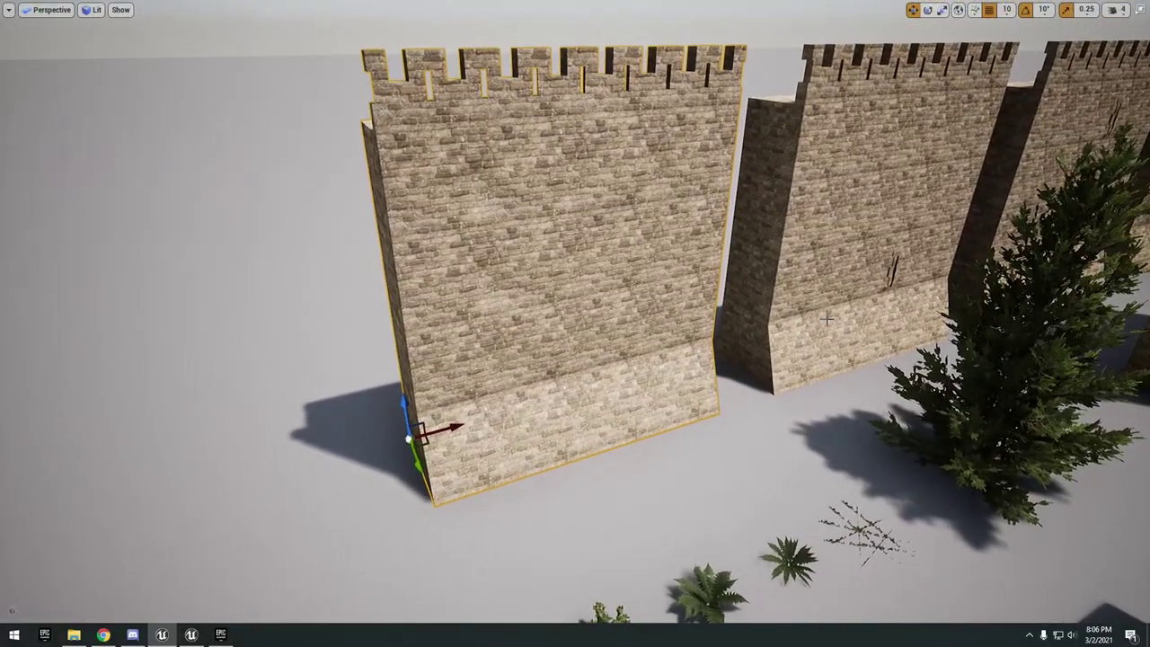
{"action": "right_click_drag", "start_coordinate": [826, 318], "coordinate": [826, 318]}
{"action": "left_click", "coordinate": [826, 317]}
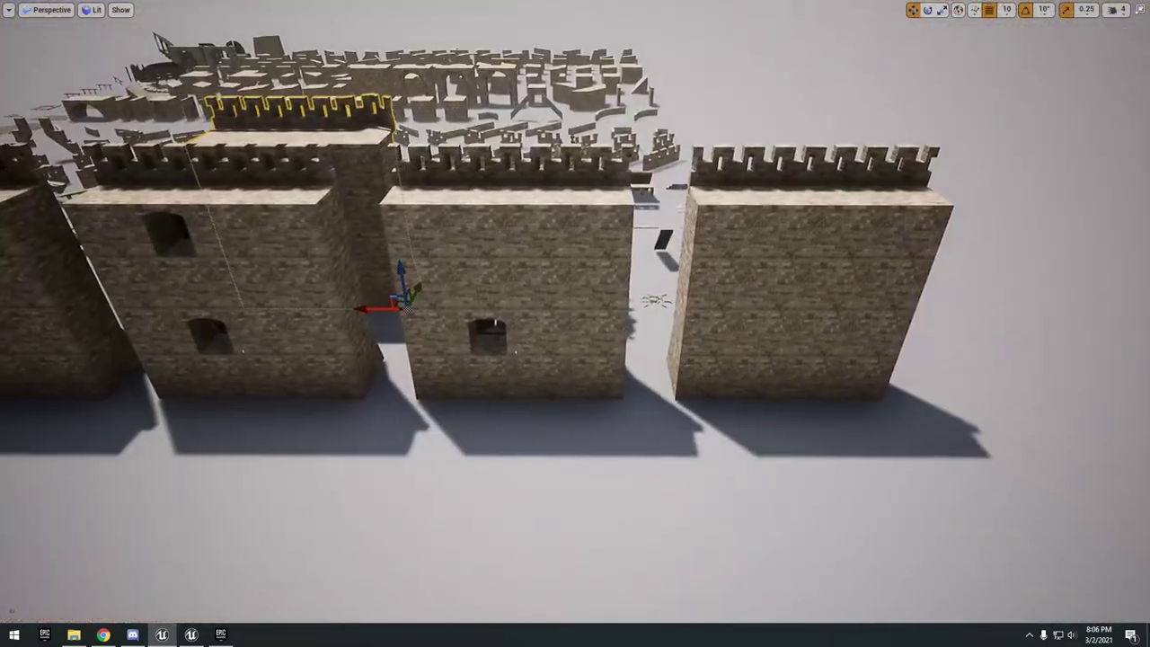
{"action": "right_click_drag", "start_coordinate": [721, 363], "coordinate": [728, 366]}
{"action": "key", "text": "F11"}
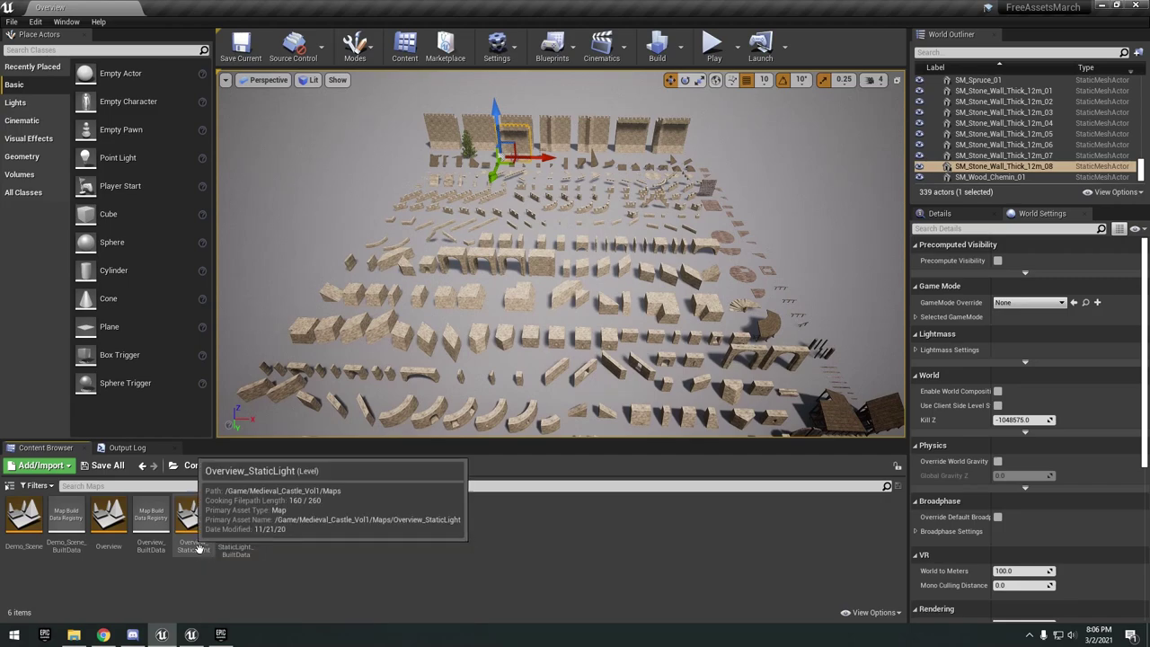
- Explore the OfficeScene tests map full screen, from the outside buildings to the bookcase inside the office
{"action": "mouse_move", "coordinate": [501, 297]}
{"action": "right_mouse_down"}
{"action": "mouse_move", "coordinate": [526, 281]}
{"action": "mouse_move", "coordinate": [516, 281]}
{"action": "right_mouse_up"}
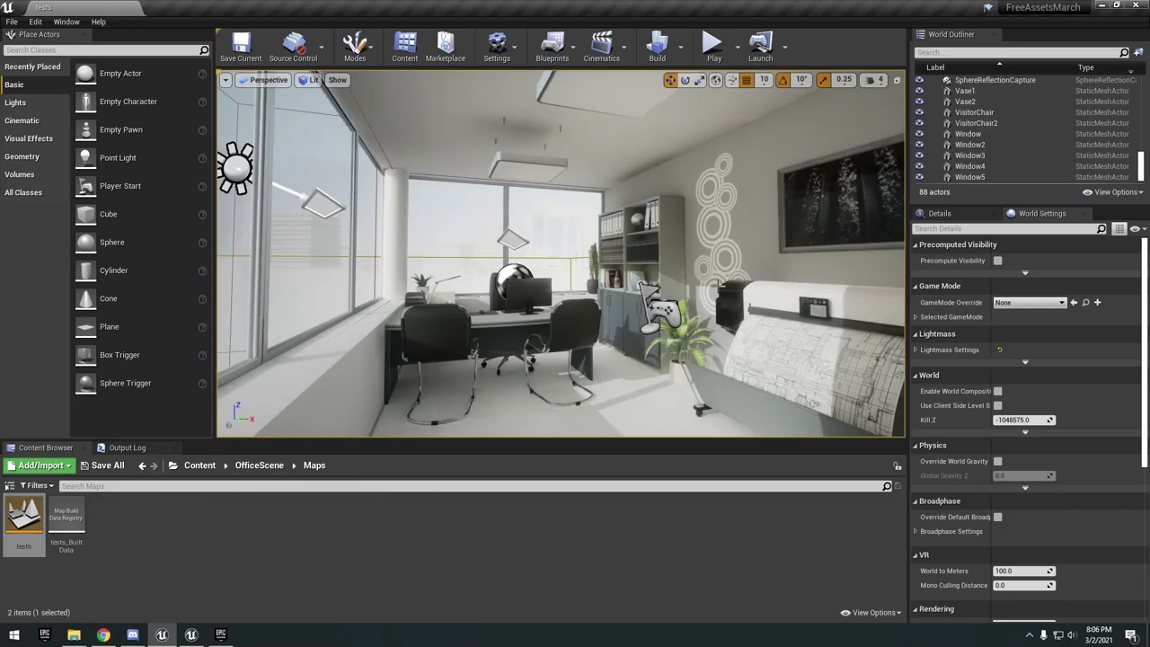
{"action": "right_click_drag", "start_coordinate": [719, 285], "coordinate": [746, 270]}
{"action": "key", "text": "F11"}
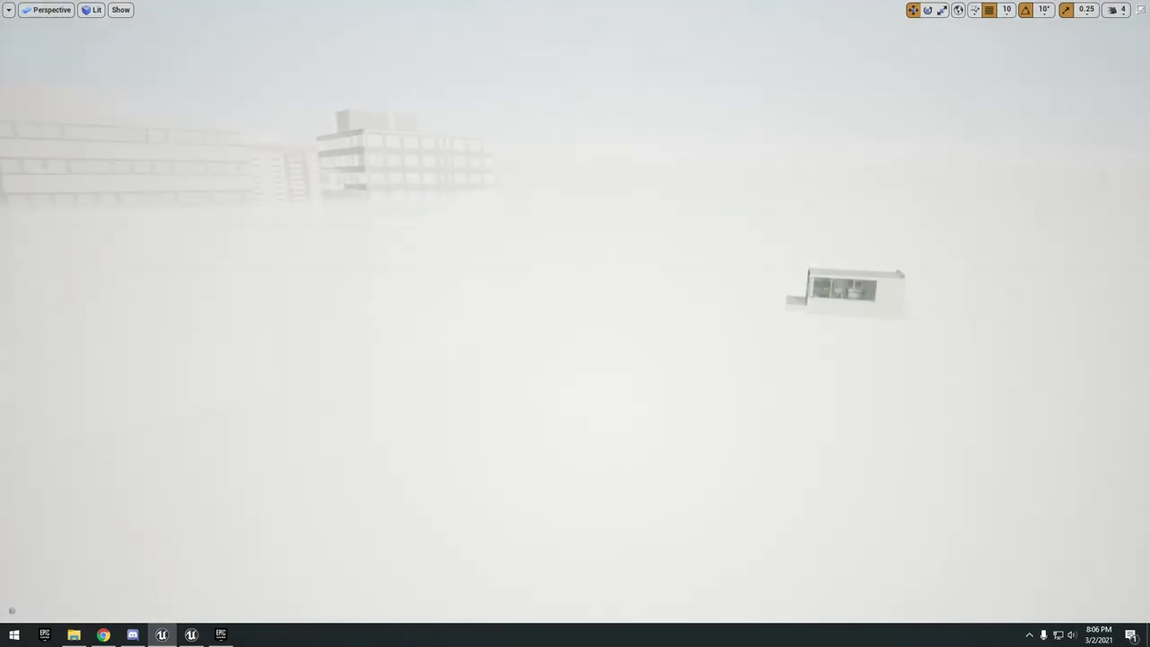
{"action": "right_click_drag", "start_coordinate": [575, 311], "coordinate": [534, 318]}
{"action": "key", "text": "w"}
{"action": "key", "text": "s"}
{"action": "scroll", "coordinate": [679, 316], "scroll_direction": "down", "scroll_amount": 2}
{"action": "key", "text": "w"}
{"action": "right_click_drag", "start_coordinate": [685, 306], "coordinate": [684, 306]}
{"action": "key", "text": "a"}
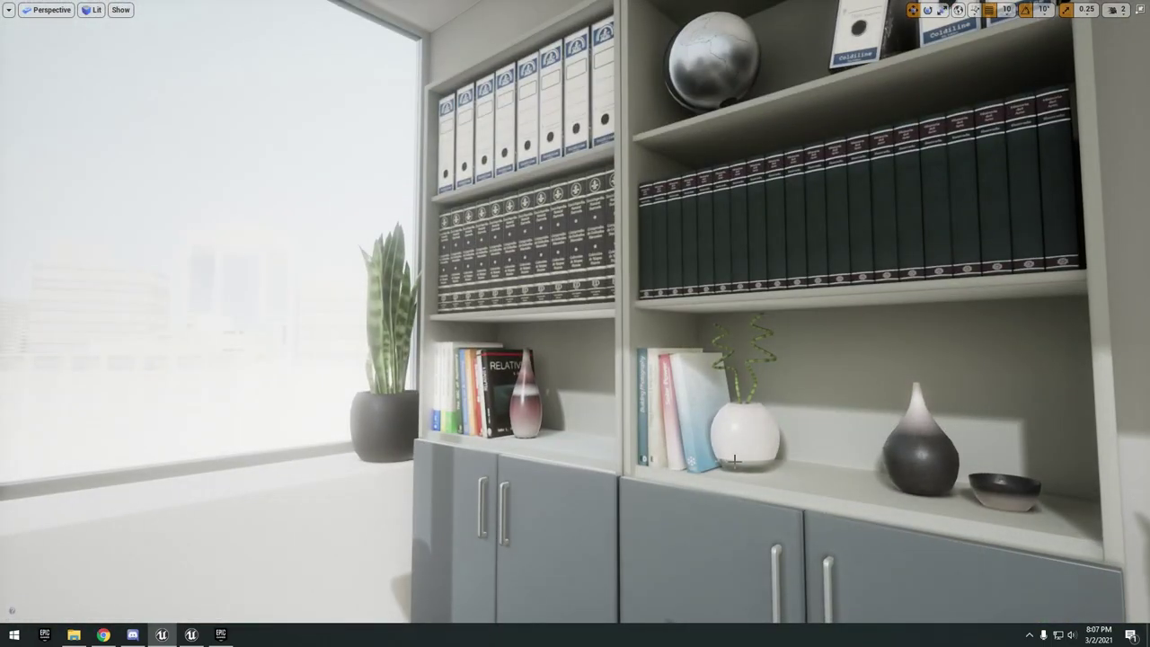
- Select the office bookcase, try to move it, and undo the change
{"action": "left_click", "coordinate": [705, 499]}
{"action": "right_click_drag", "start_coordinate": [705, 499], "coordinate": [795, 616]}
{"action": "left_click_drag", "start_coordinate": [672, 487], "coordinate": [785, 347]}
{"action": "key", "text": "ctrl+z"}
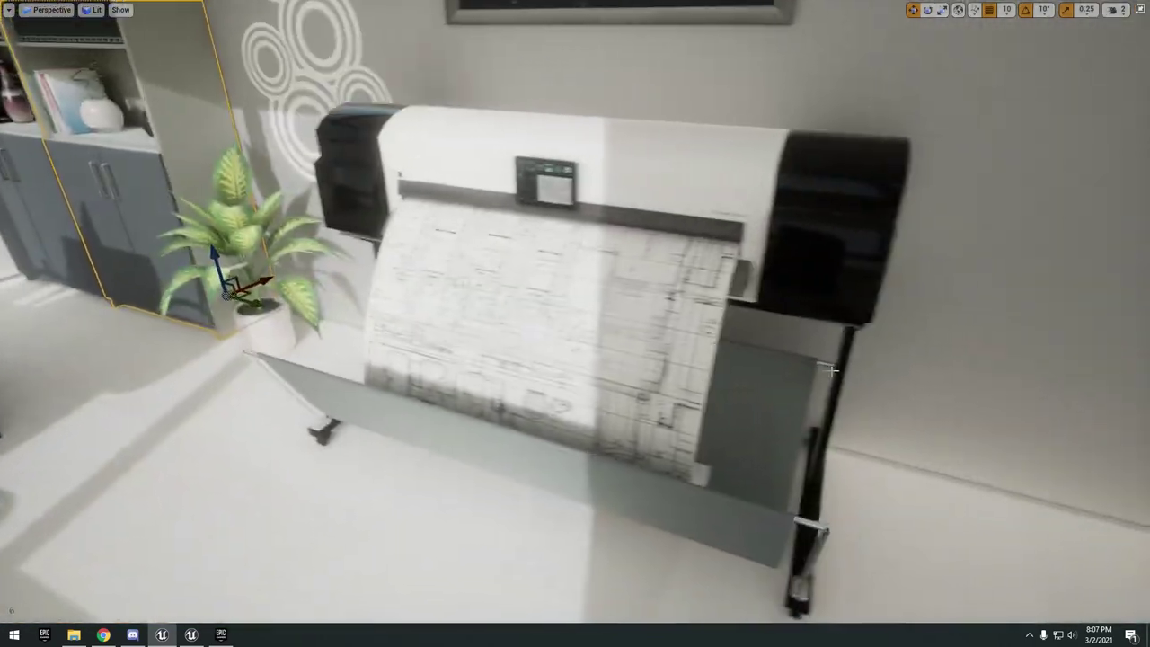
- Select the large plotter and look around the office from the desk to the bookcase
{"action": "left_click", "coordinate": [814, 282]}
{"action": "right_click_drag", "start_coordinate": [804, 282], "coordinate": [727, 286]}
{"action": "key", "text": "d"}
{"action": "right_click_drag", "start_coordinate": [804, 282], "coordinate": [538, 216]}
{"action": "right_click_drag", "start_coordinate": [661, 288], "coordinate": [587, 279]}
{"action": "key", "text": "w"}
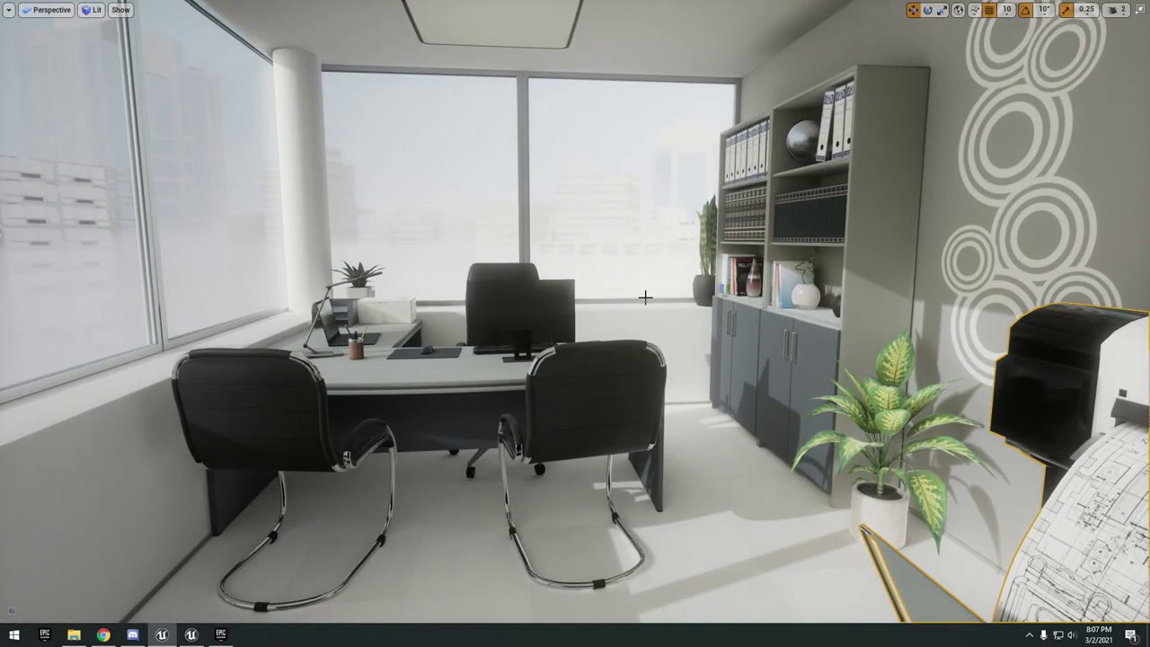
- Set the viewport view mode to Brush Wireframe and examine the mesh density of the office furniture
{"action": "left_click", "coordinate": [121, 9]}
{"action": "left_click", "coordinate": [92, 10]}
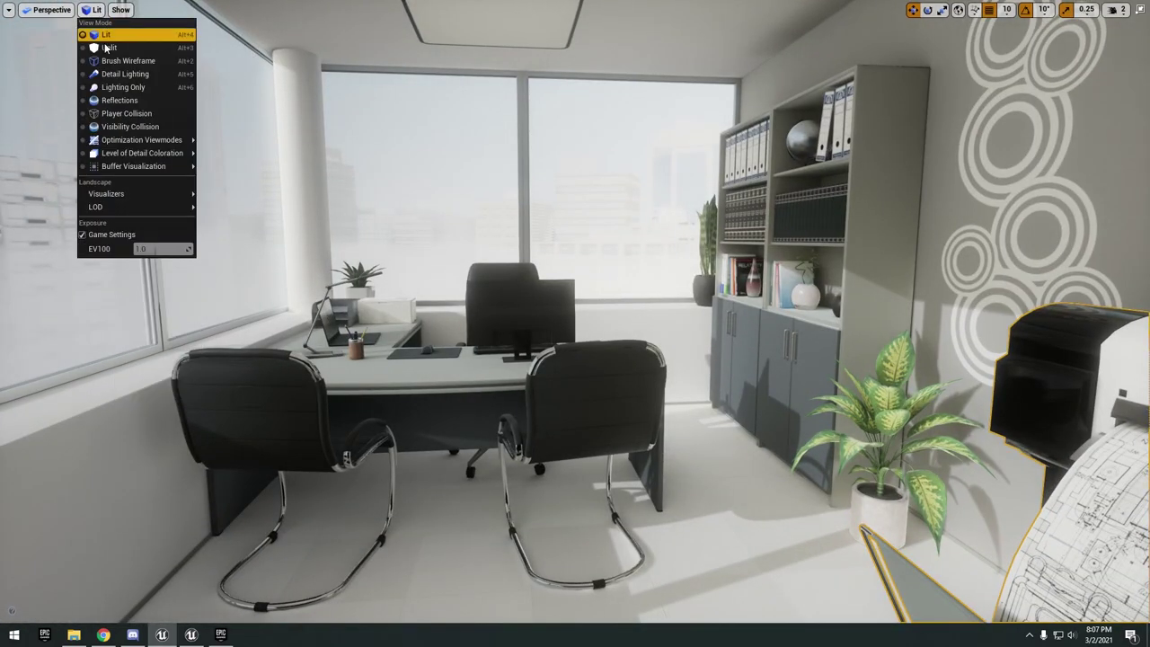
{"action": "left_click", "coordinate": [117, 58]}
{"action": "key", "text": "w"}
{"action": "right_click_drag", "start_coordinate": [575, 314], "coordinate": [528, 260]}
{"action": "key", "text": "s"}
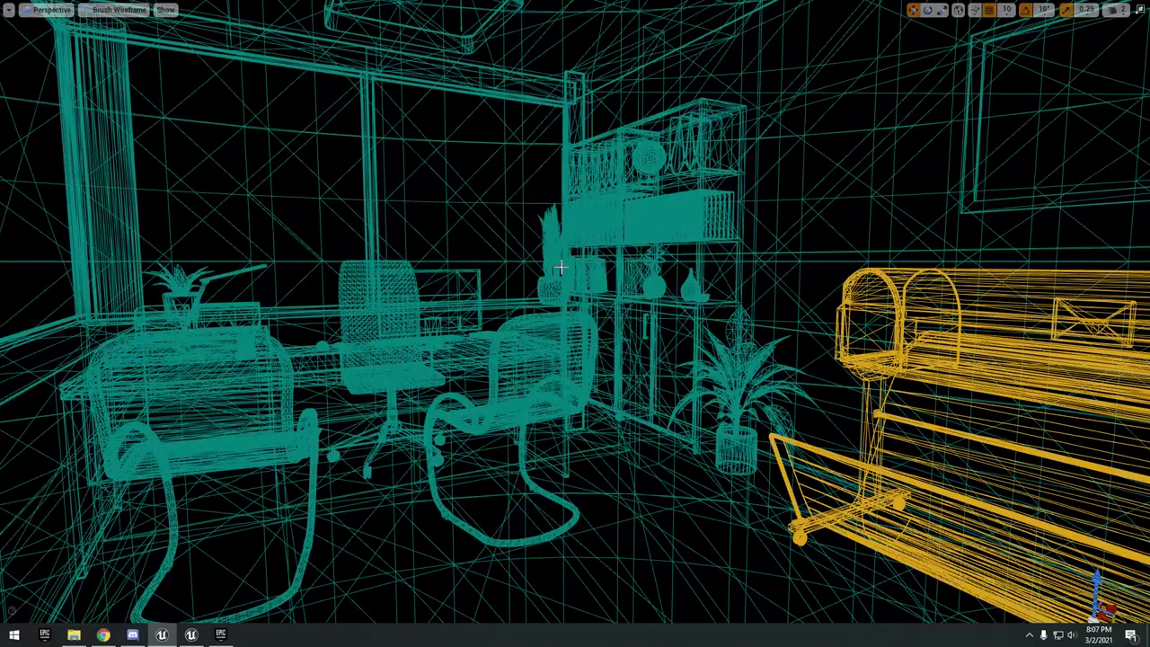
- Set the viewport view mode back to Lit and show the office full screen
{"action": "key", "text": "F11"}
{"action": "left_click", "coordinate": [335, 80]}
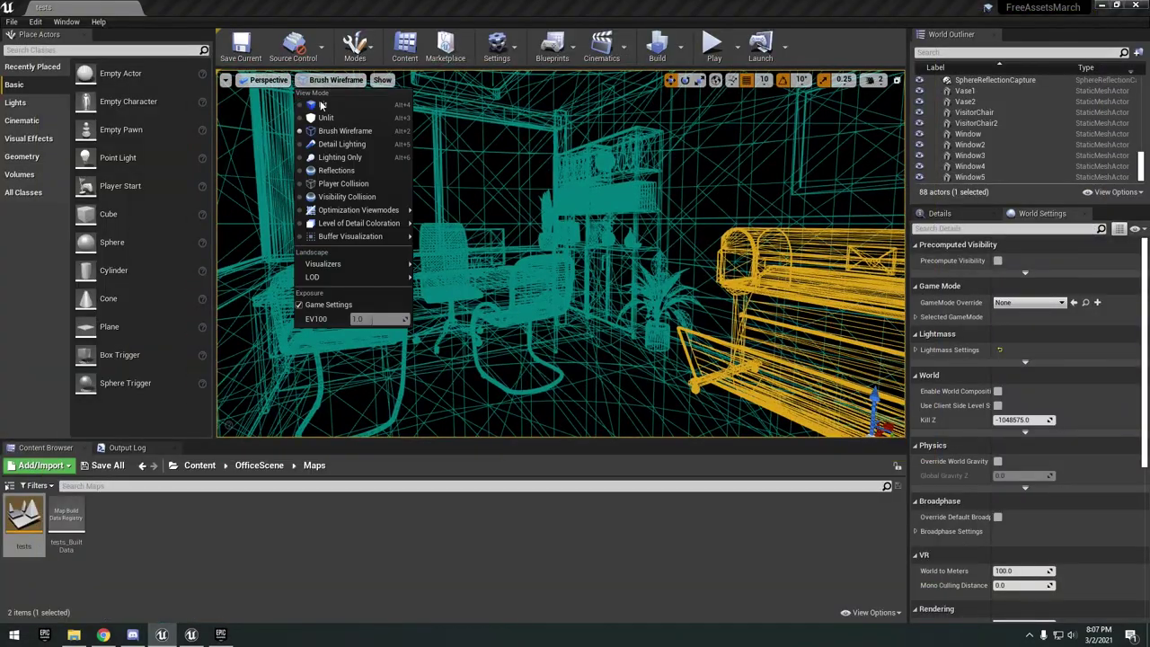
{"action": "left_click", "coordinate": [368, 105]}
{"action": "key", "text": "F11"}
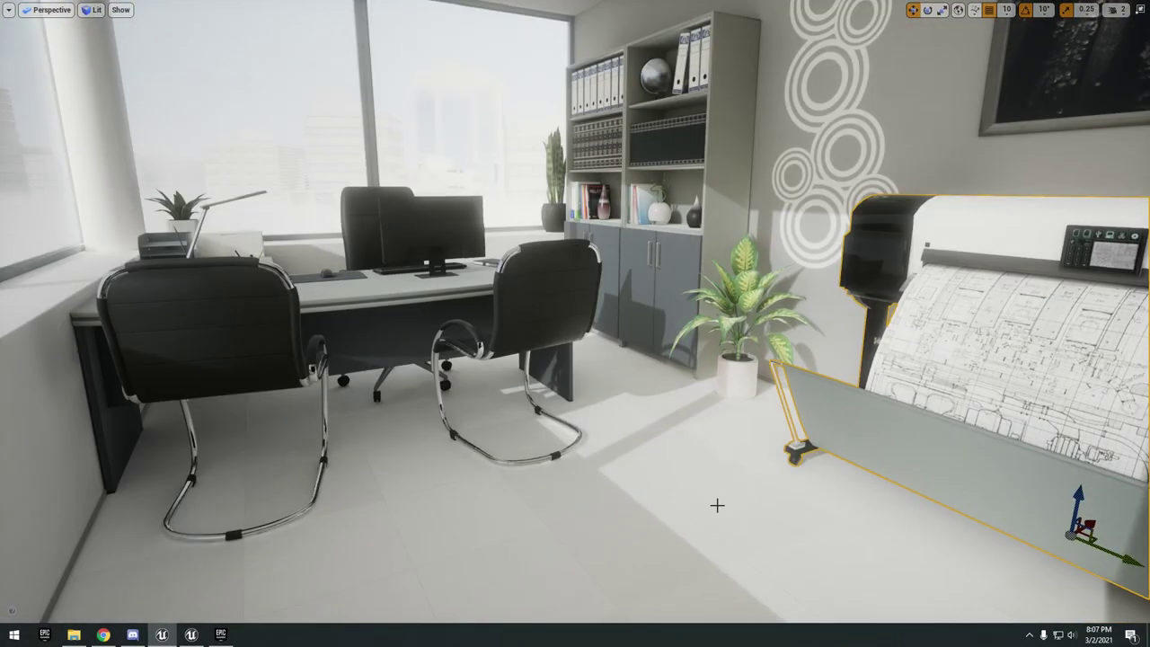
- Survey the whole office, selecting a visitor chair and the floor, and return to the normal editor layout
{"action": "right_click_drag", "start_coordinate": [717, 505], "coordinate": [692, 512]}
{"action": "left_click", "coordinate": [609, 317]}
{"action": "right_click_drag", "start_coordinate": [608, 317], "coordinate": [678, 252]}
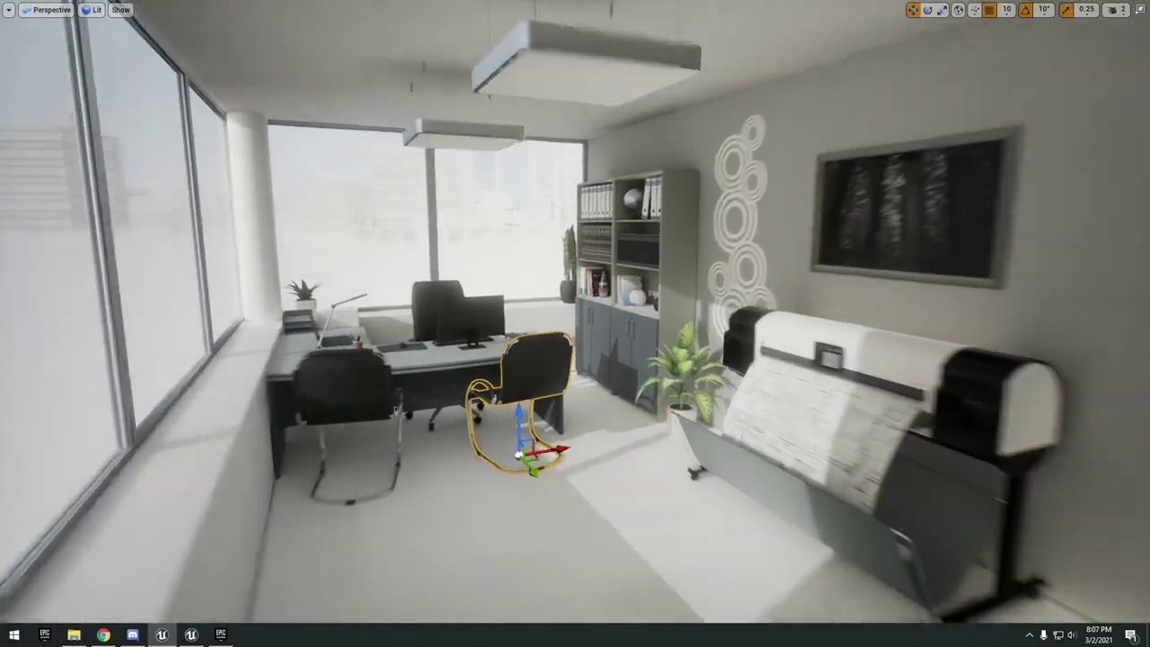
{"action": "left_click_drag", "start_coordinate": [422, 329], "coordinate": [479, 384], "text": "alt"}
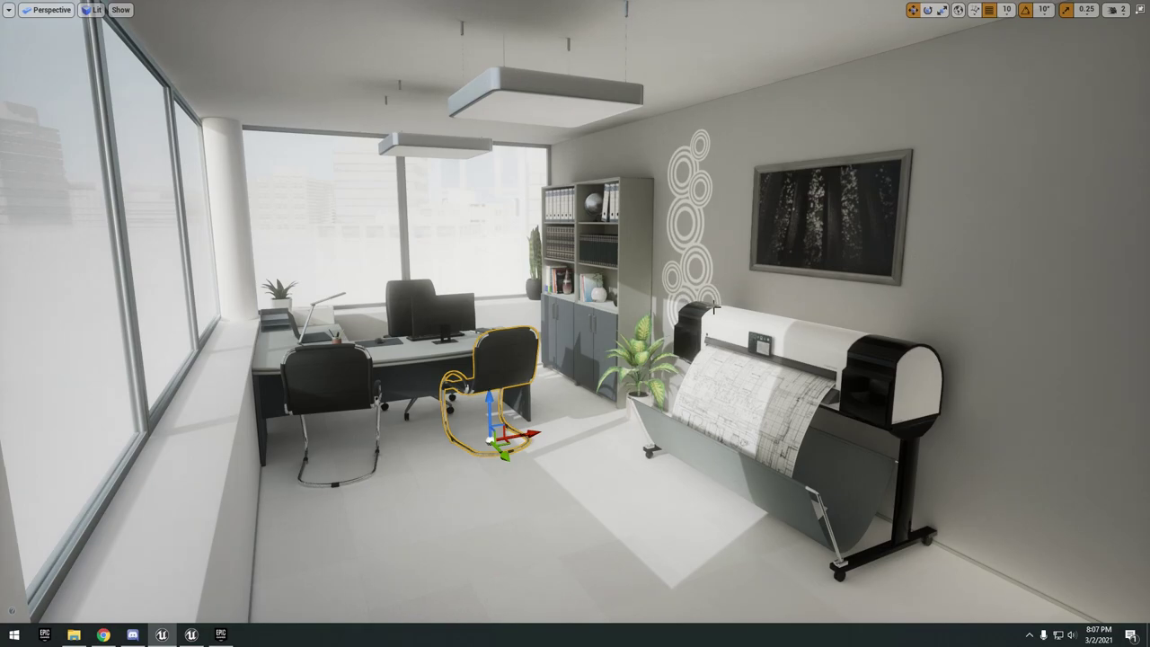
{"action": "left_click", "coordinate": [602, 557]}
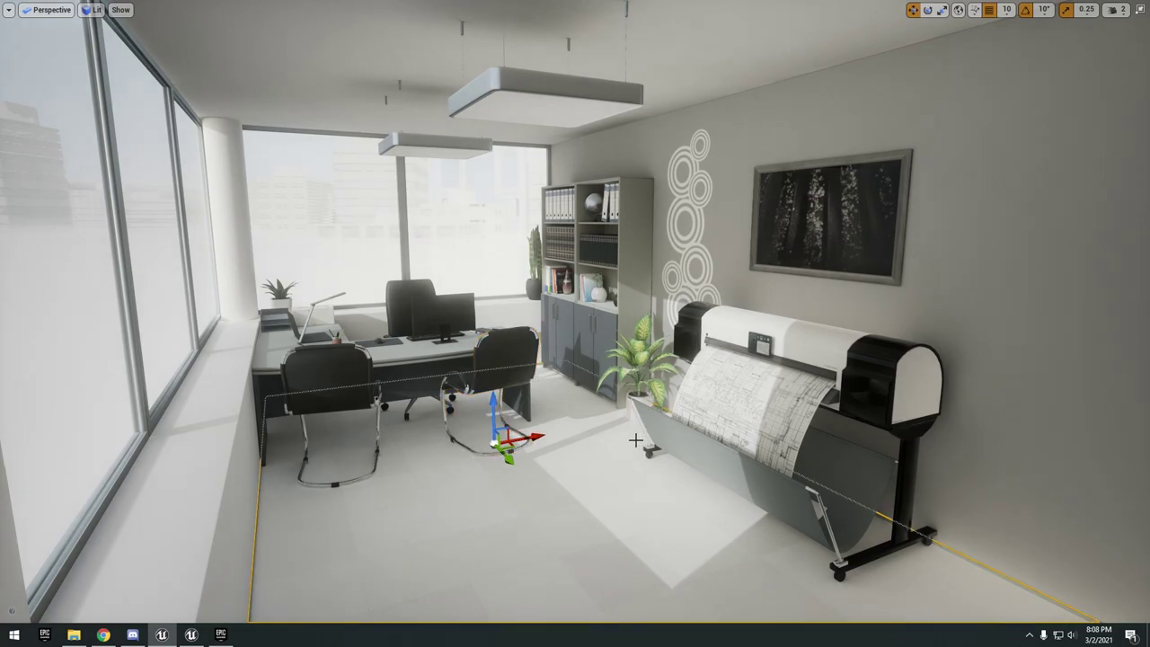
{"action": "key", "text": "F11"}
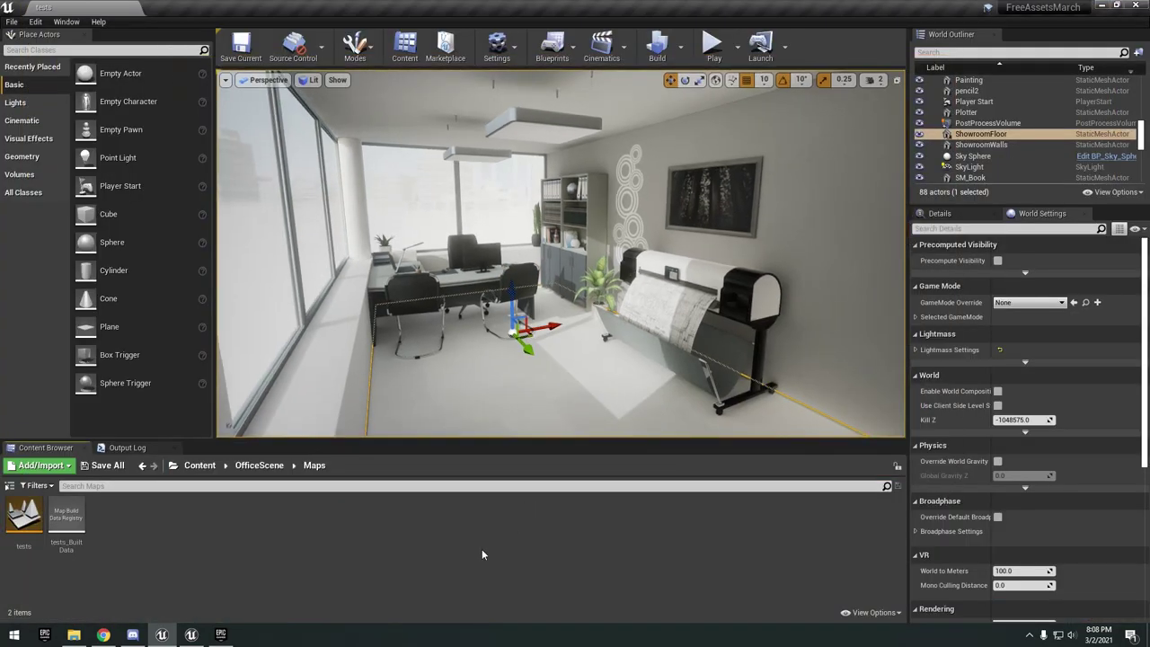
- Switch to the TurnBasedjRPGTemplate project, dismiss its notice and play the MainMenu map in a separate, maximized preview window
{"action": "left_click", "coordinate": [240, 472]}
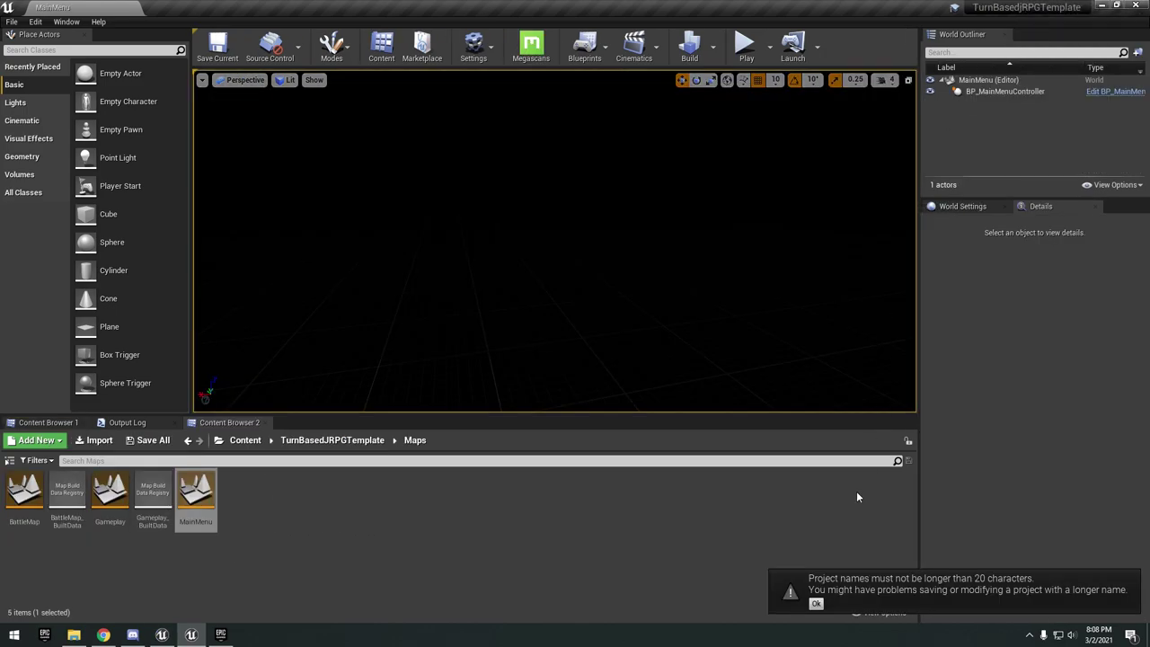
{"action": "left_click", "coordinate": [815, 604]}
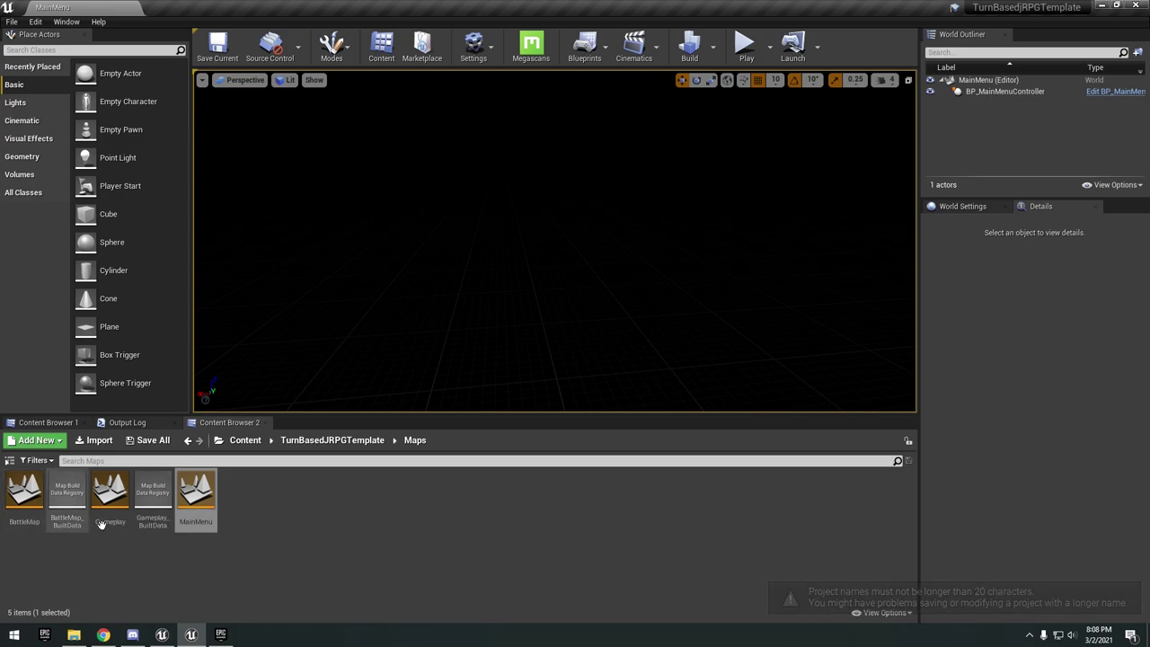
{"action": "left_click", "coordinate": [745, 45]}
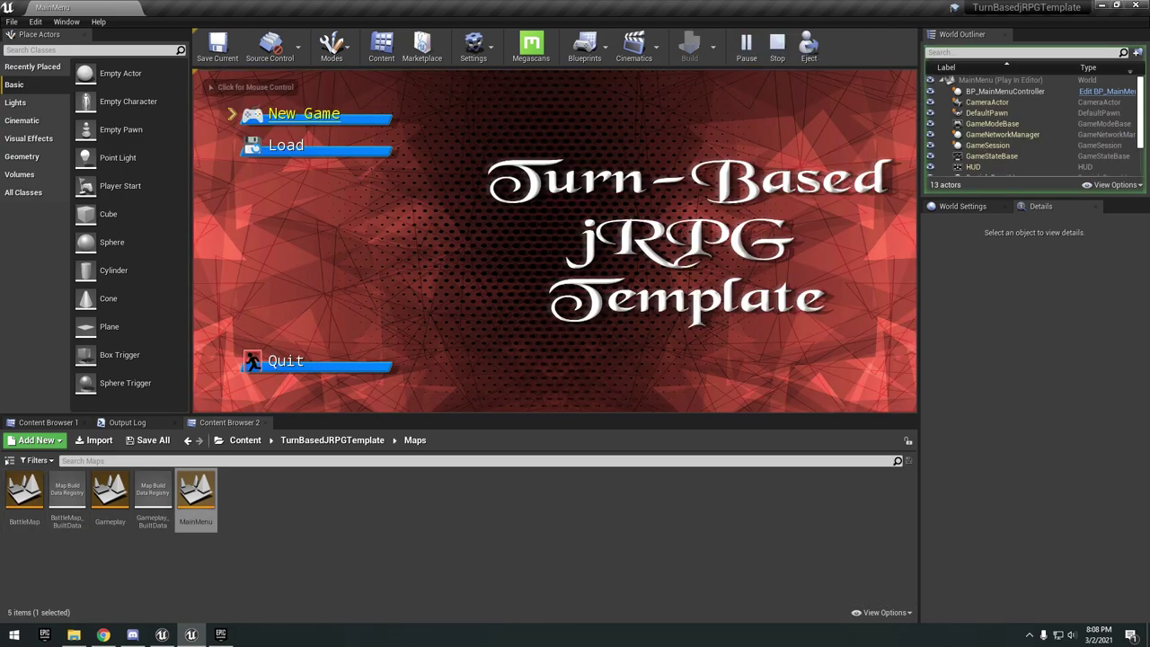
{"action": "key", "text": "Escape"}
{"action": "left_click", "coordinate": [770, 49]}
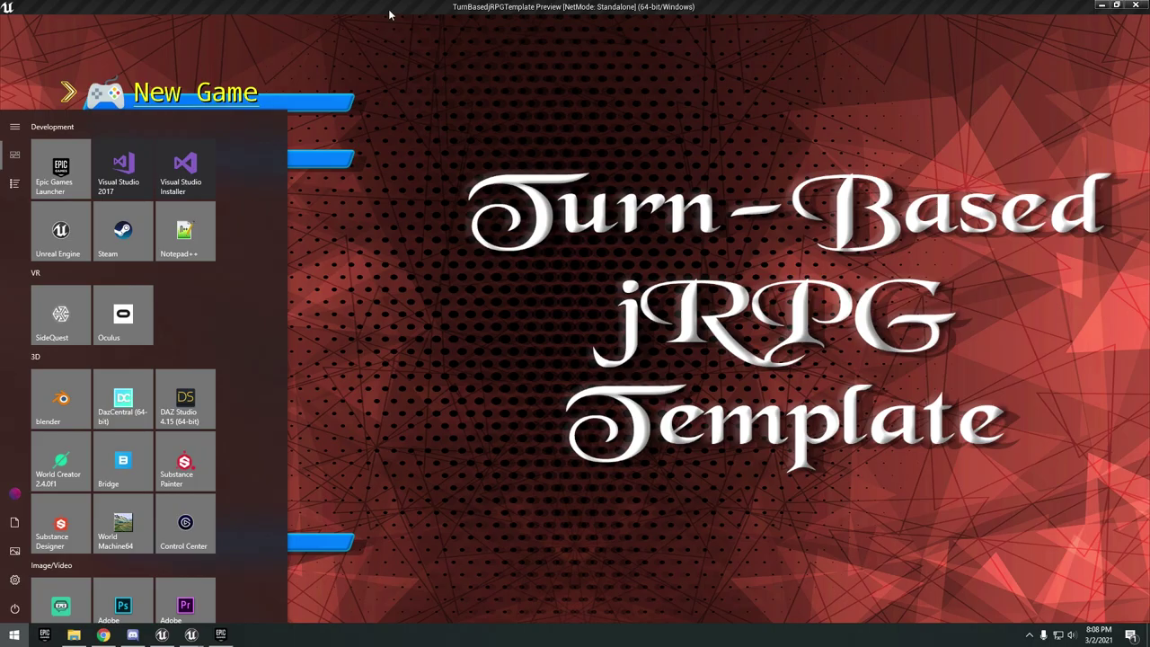
{"action": "key", "text": "super"}
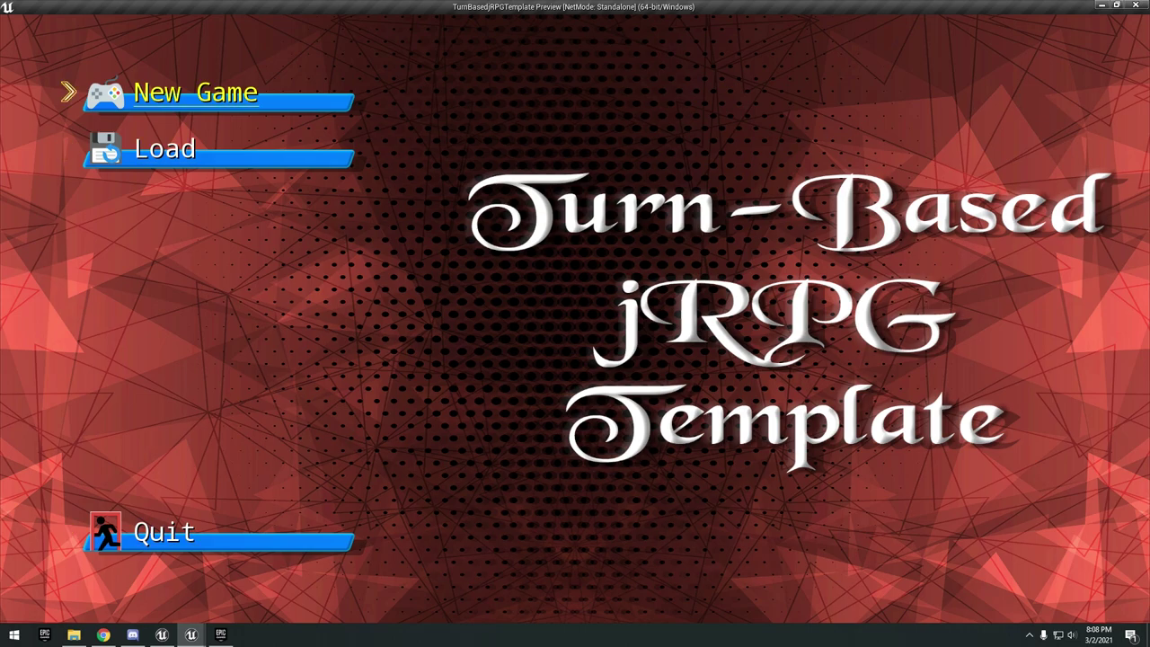
- Start a new game and run the party through the corridor into the Respawn After Load room
{"action": "key", "text": "Return"}
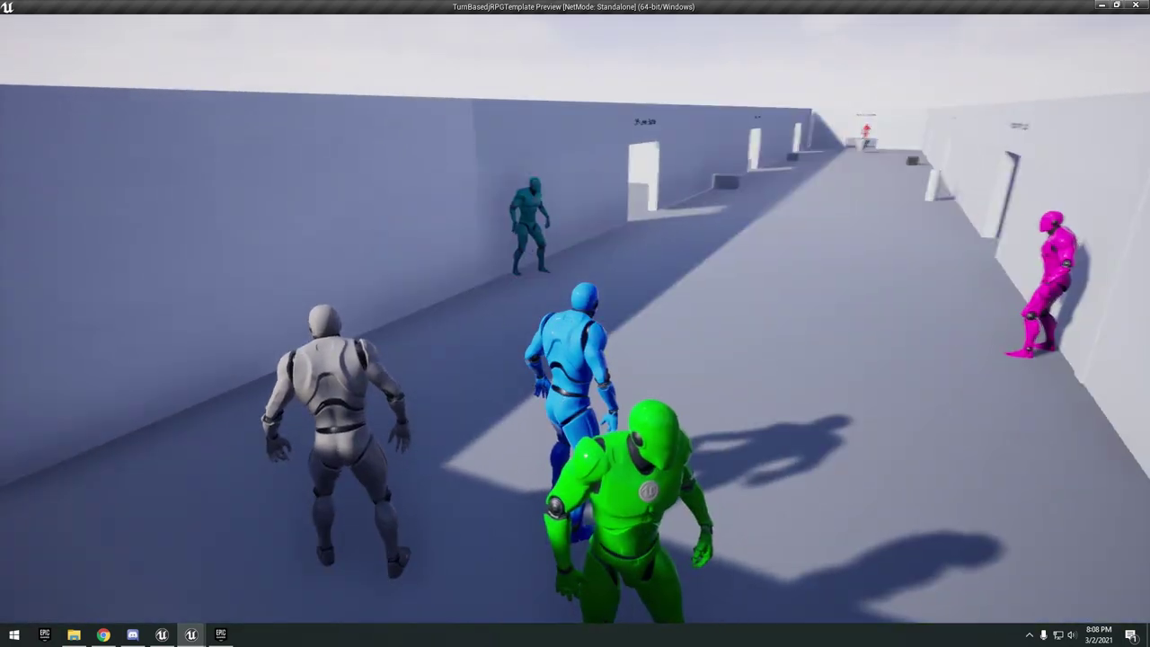
{"action": "key", "text": "w"}
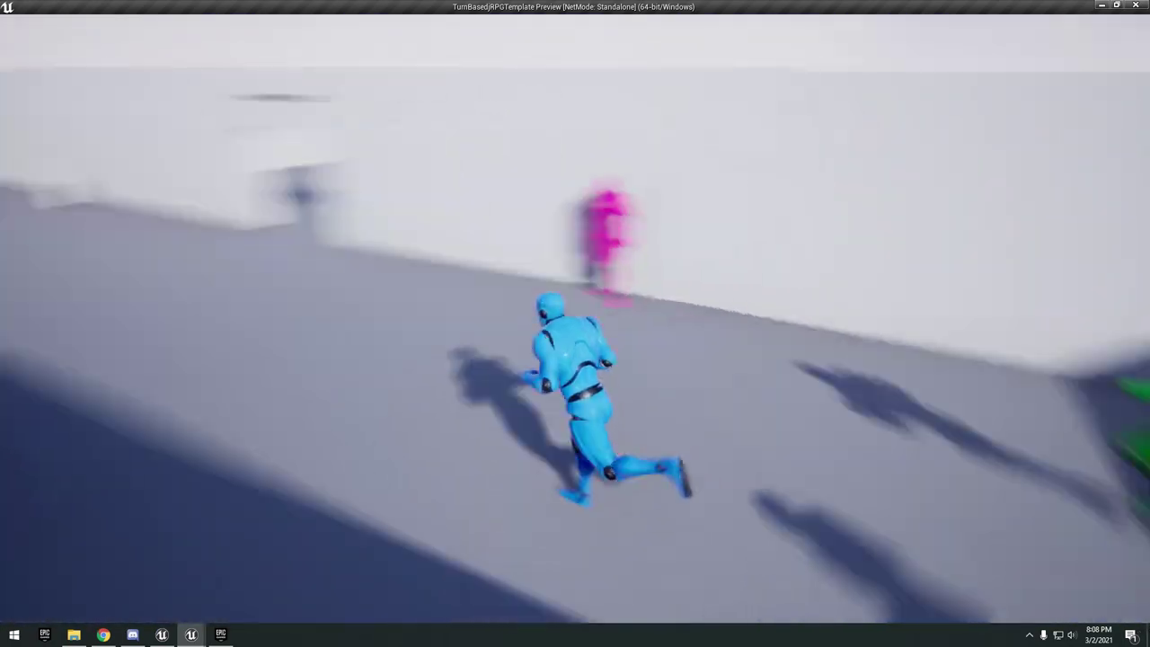
{"action": "key", "text": "w"}
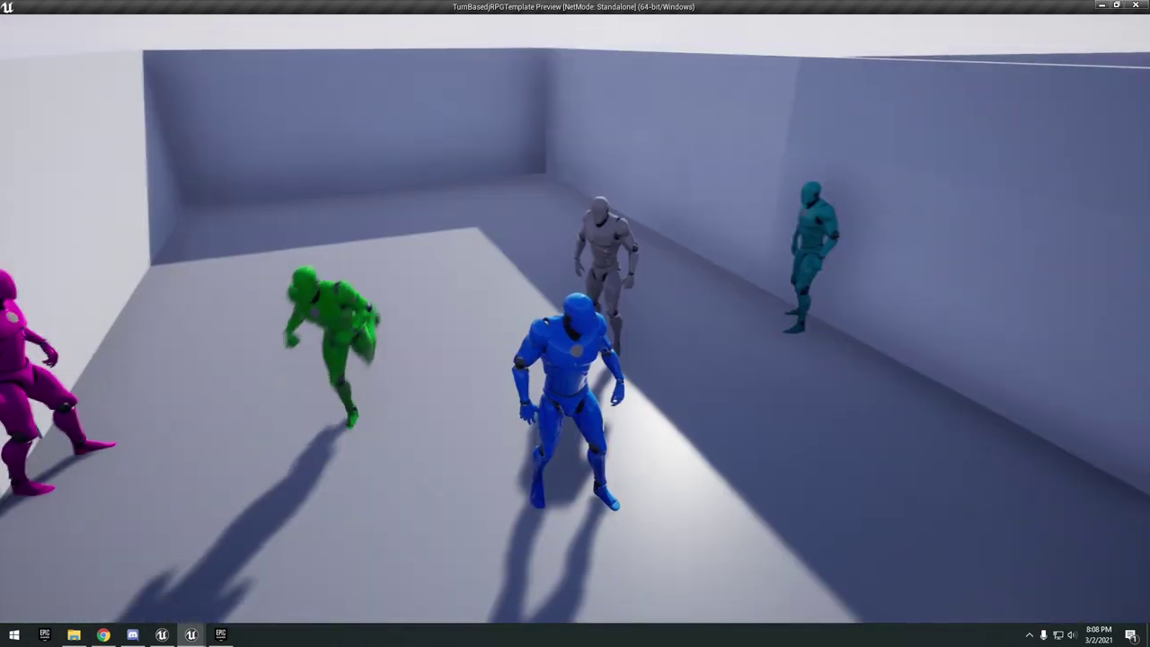
{"action": "key", "text": "s"}
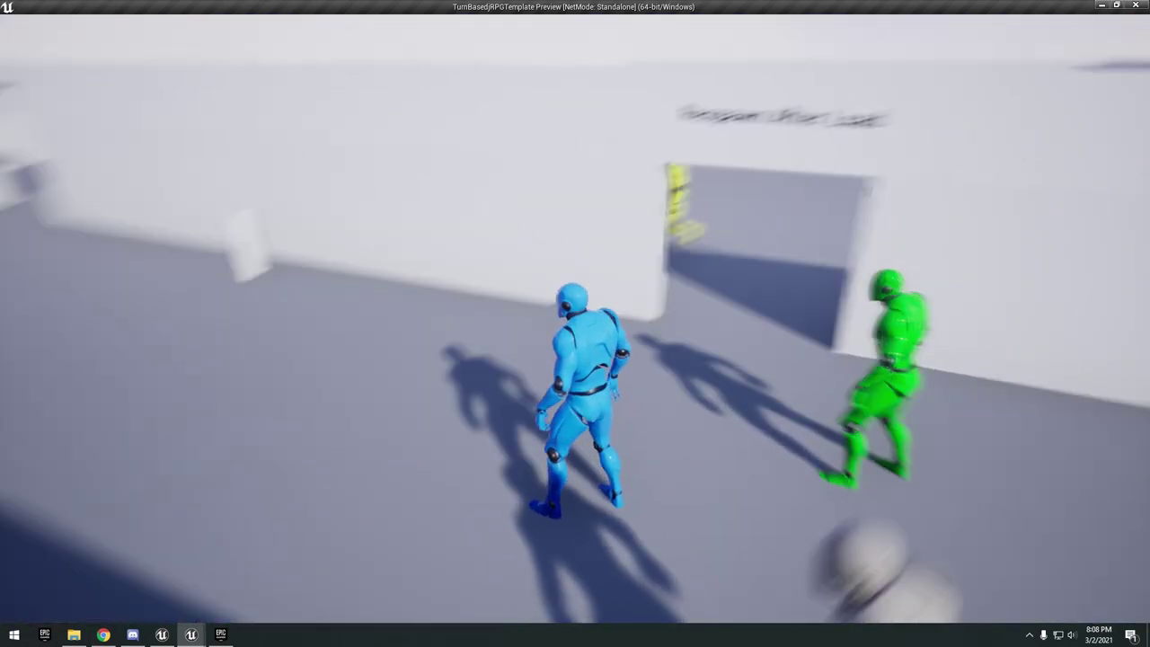
{"action": "key", "text": "w"}
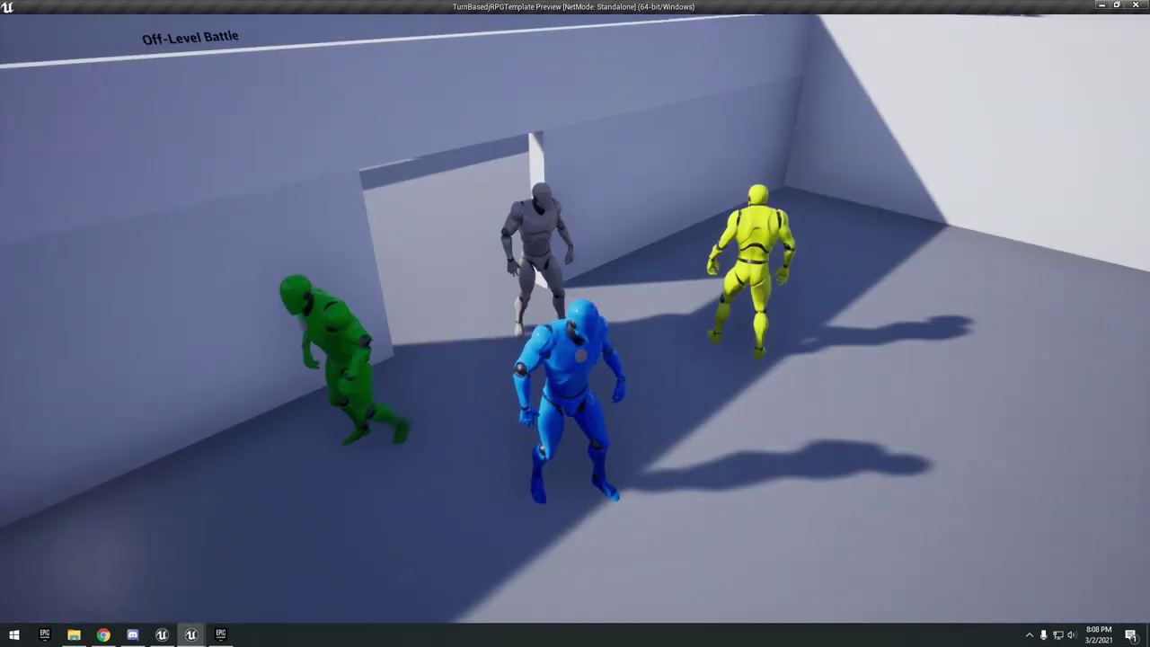
- Leave the Respawn After Load room, enter the room with two yellow enemies and start a battle with one of them
{"action": "key", "text": "w"}
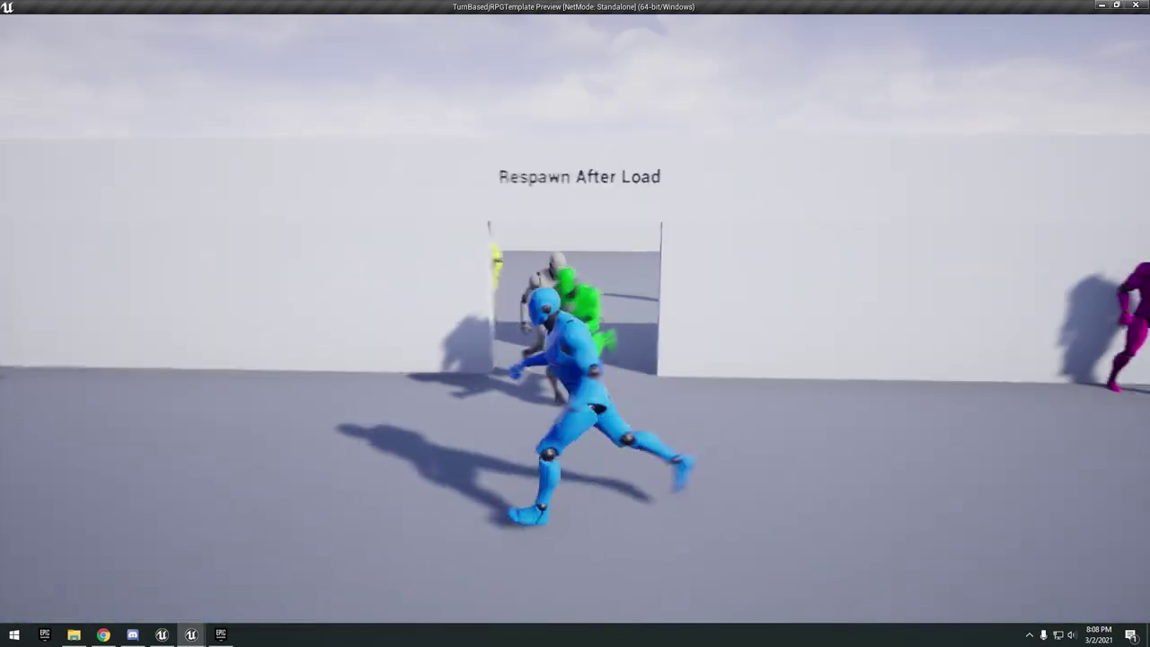
{"action": "key", "text": "w"}
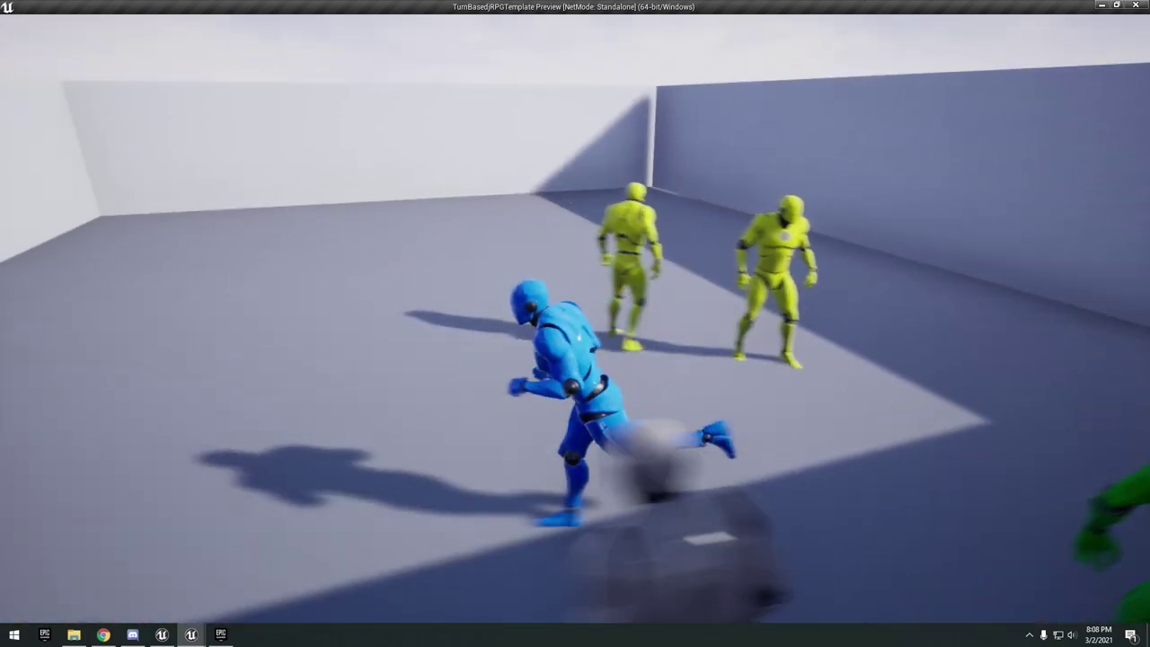
{"action": "key", "text": "w"}
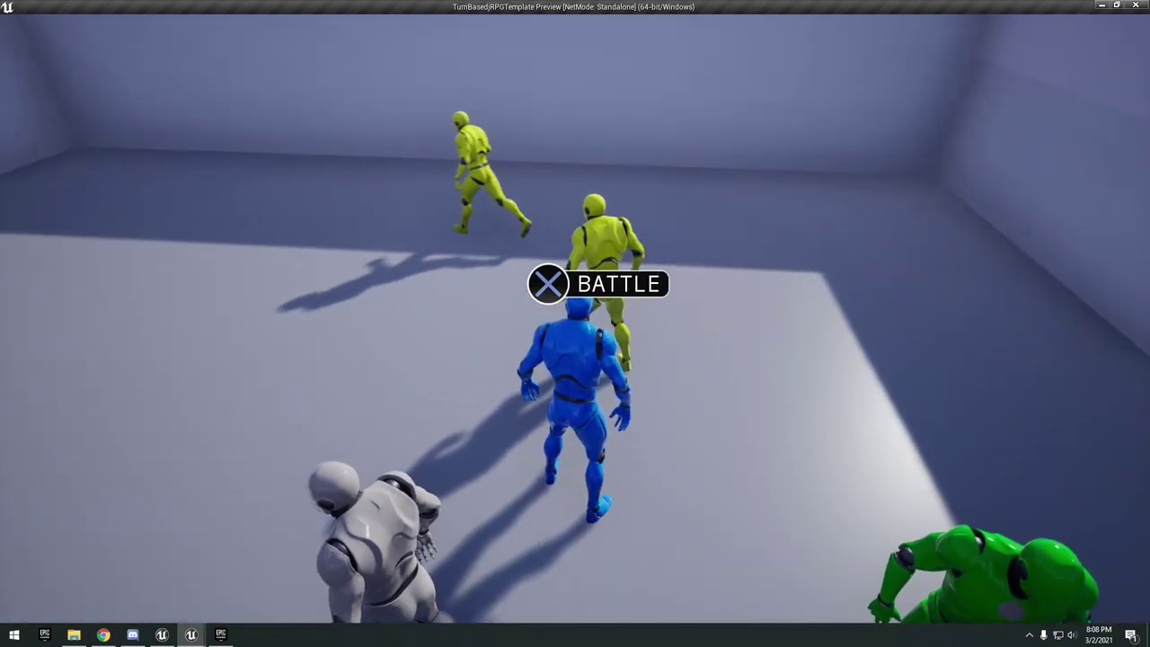
{"action": "key", "text": "w"}
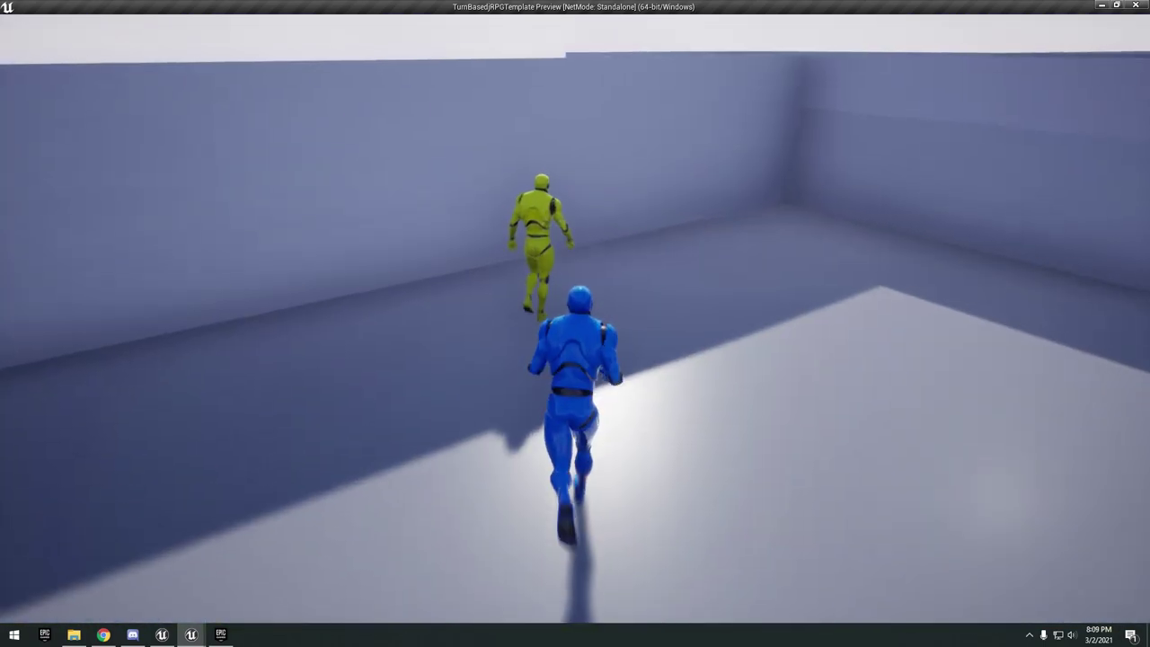
{"action": "key", "text": "x"}
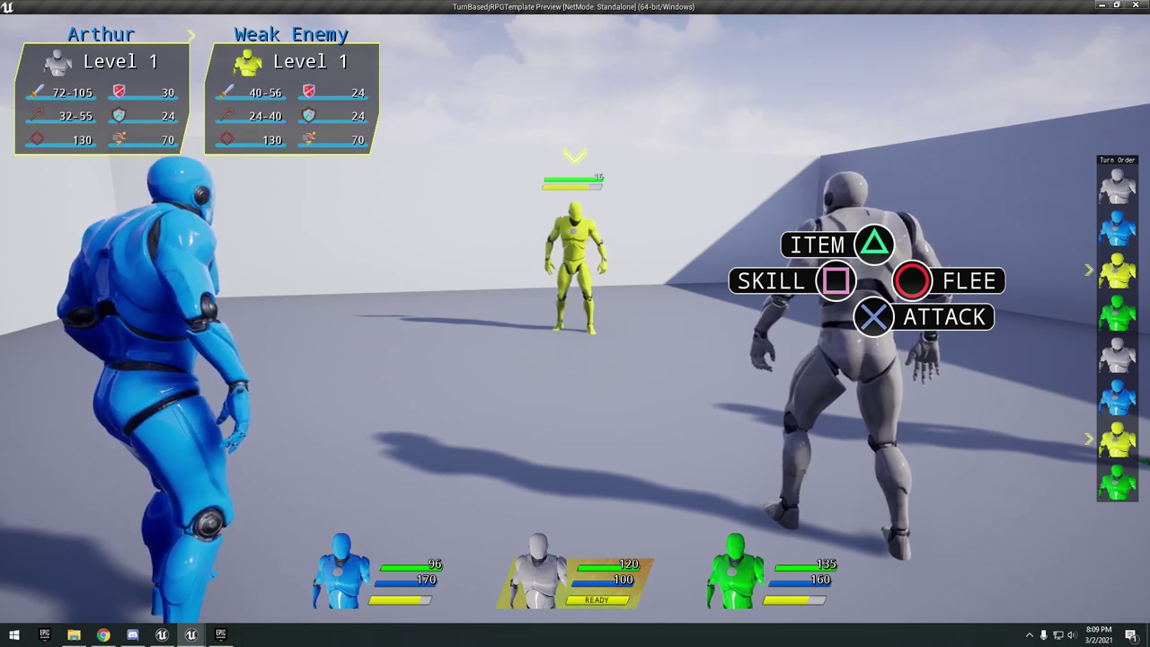
- Use the Focus Attack skill on the Weak Enemy and continue past the victory summary
{"action": "key", "text": "a"}
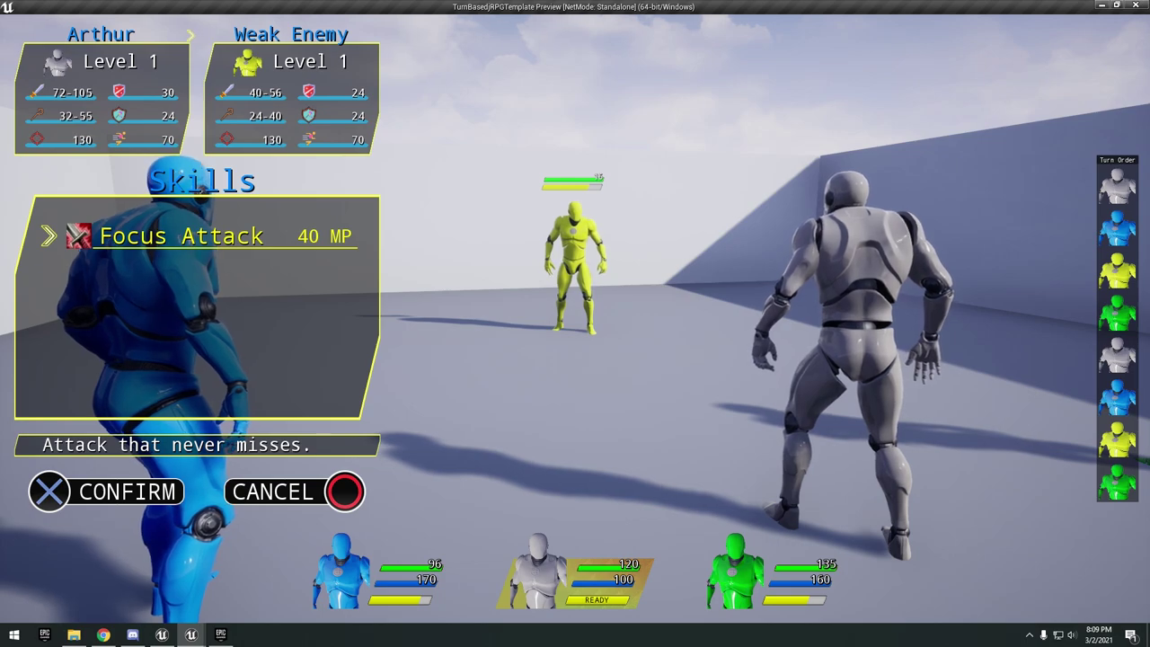
{"action": "key", "text": "Return"}
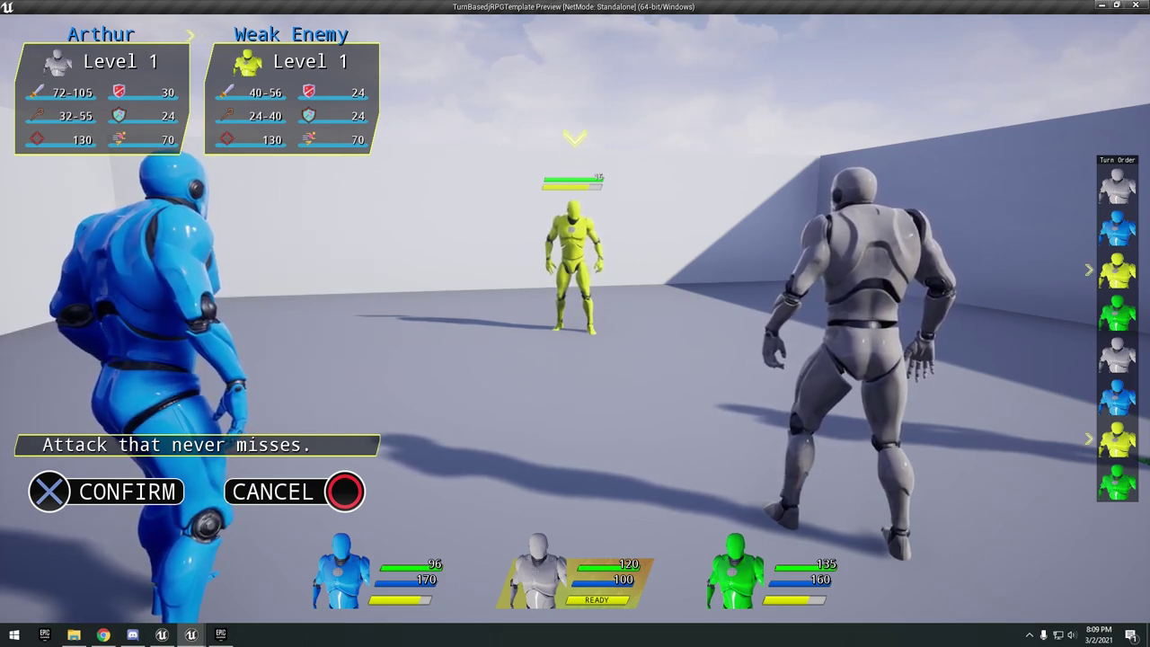
{"action": "key", "text": "Return"}
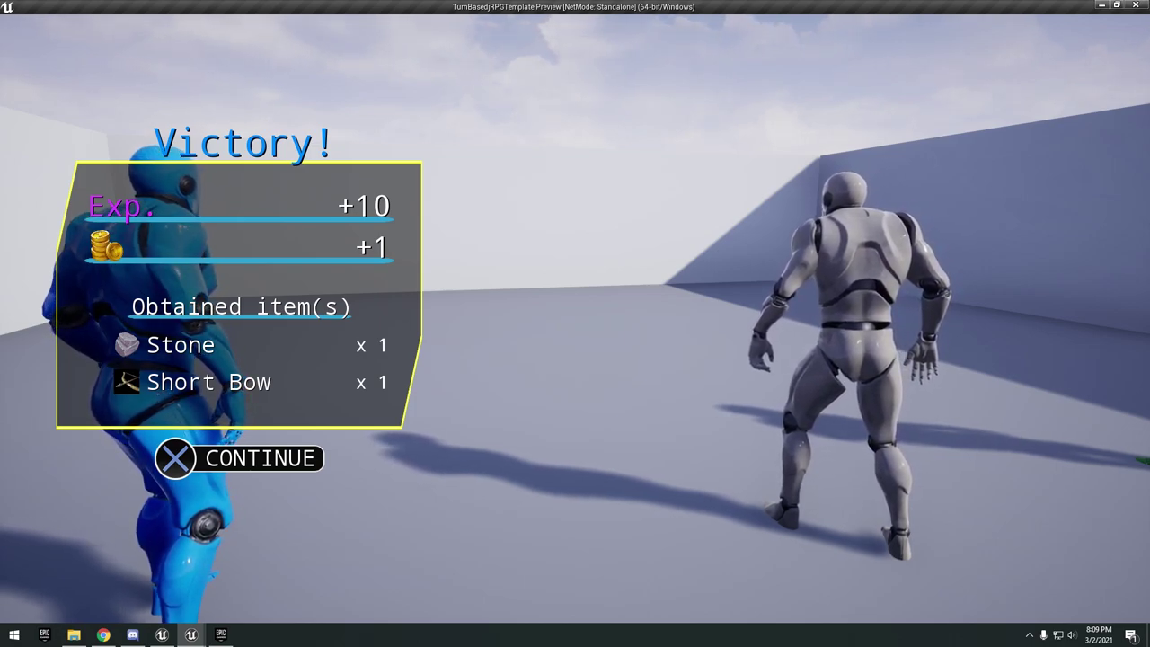
{"action": "key", "text": "Return"}
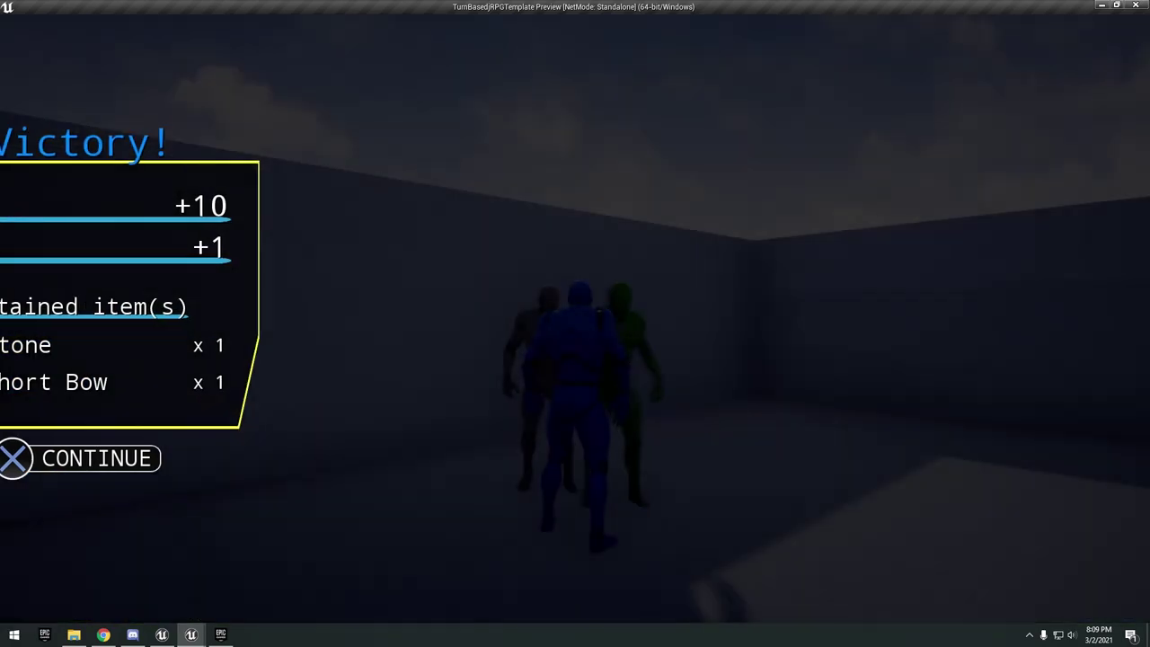
- Run back through the corridor and start a battle with the orange Average Enemy
{"action": "key", "text": "w"}
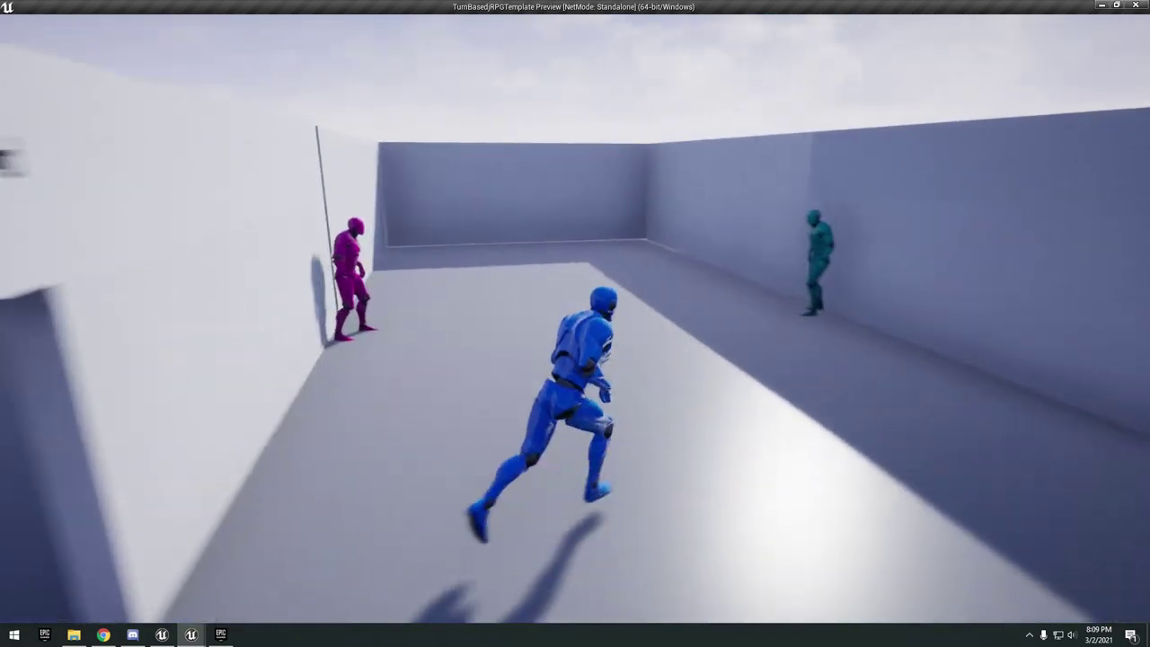
{"action": "key", "text": "w"}
{"action": "key", "text": "w"}
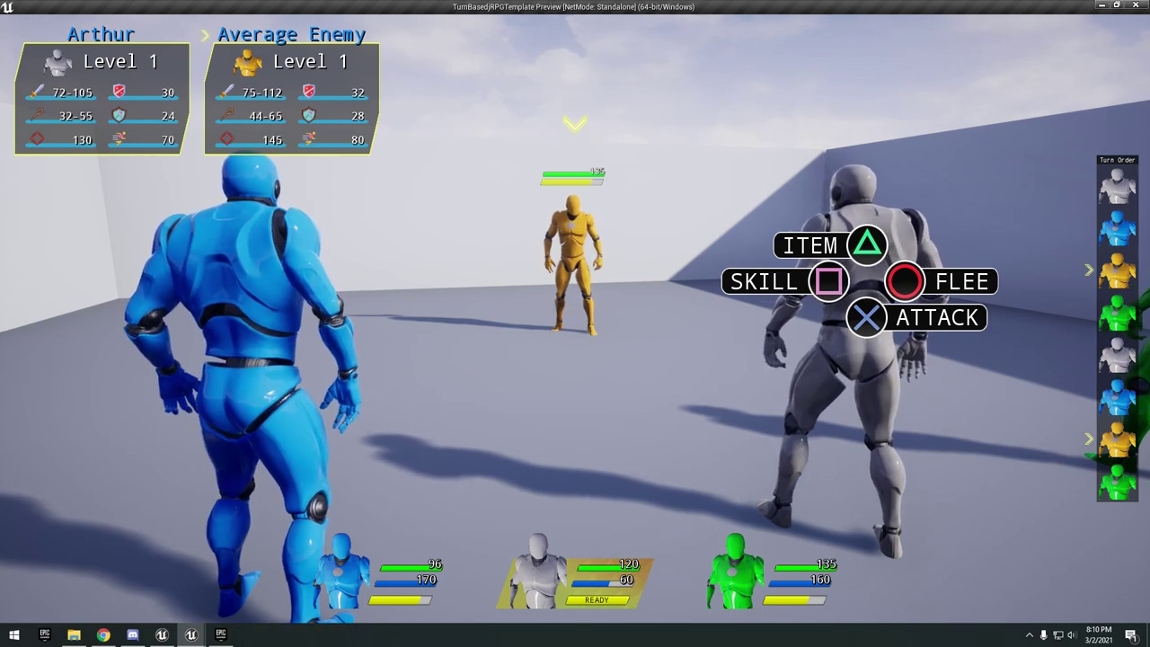
- Use the item that restores 25% MP on the gray fighter
{"action": "key", "text": "i"}
{"action": "key", "text": "Return"}
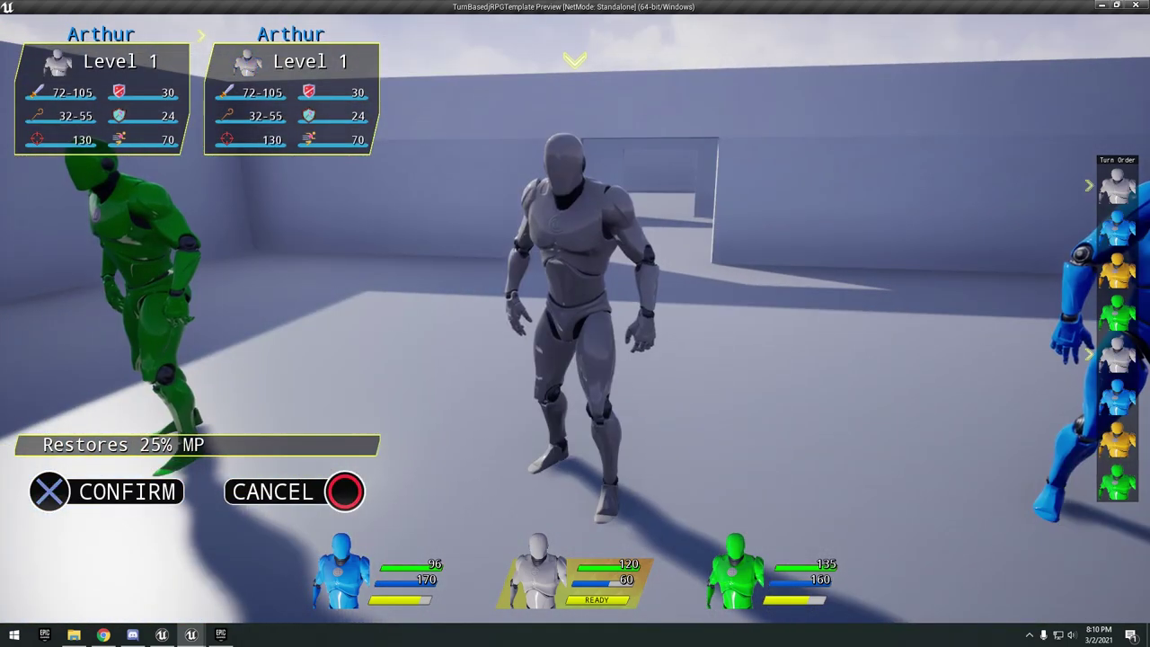
{"action": "key", "text": "Return"}
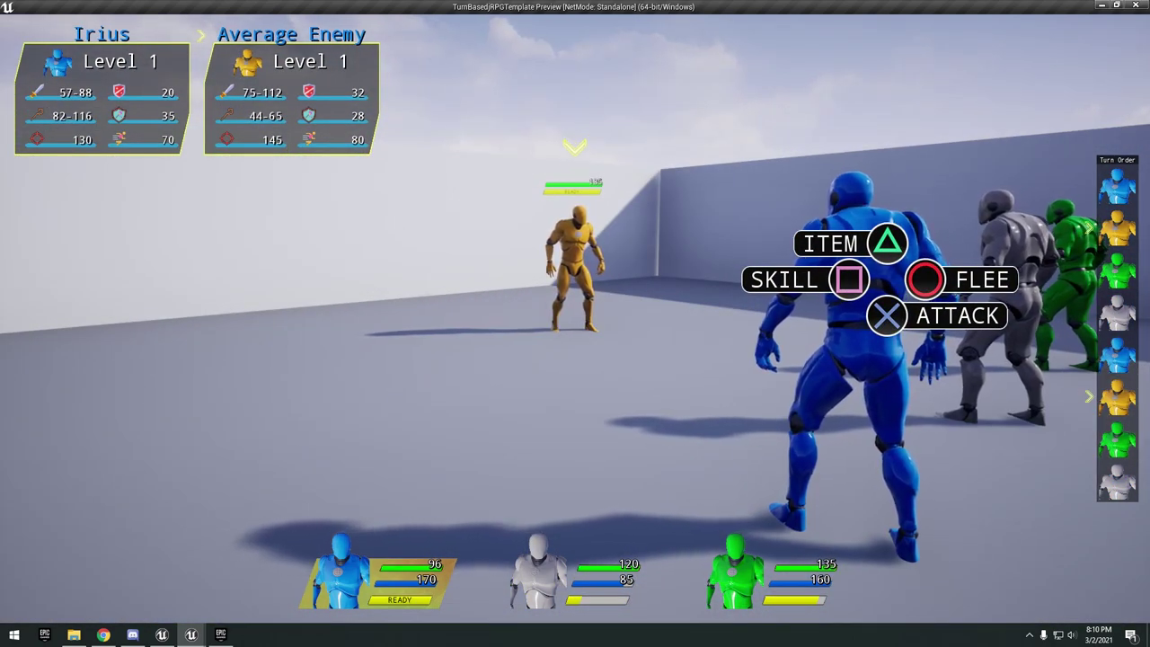
- Cast the blue fighter's thunderbolt skill on the Average Enemy and finish the battle with the gray fighter's Focus Attack
{"action": "key", "text": "Left"}
{"action": "key", "text": "Return"}
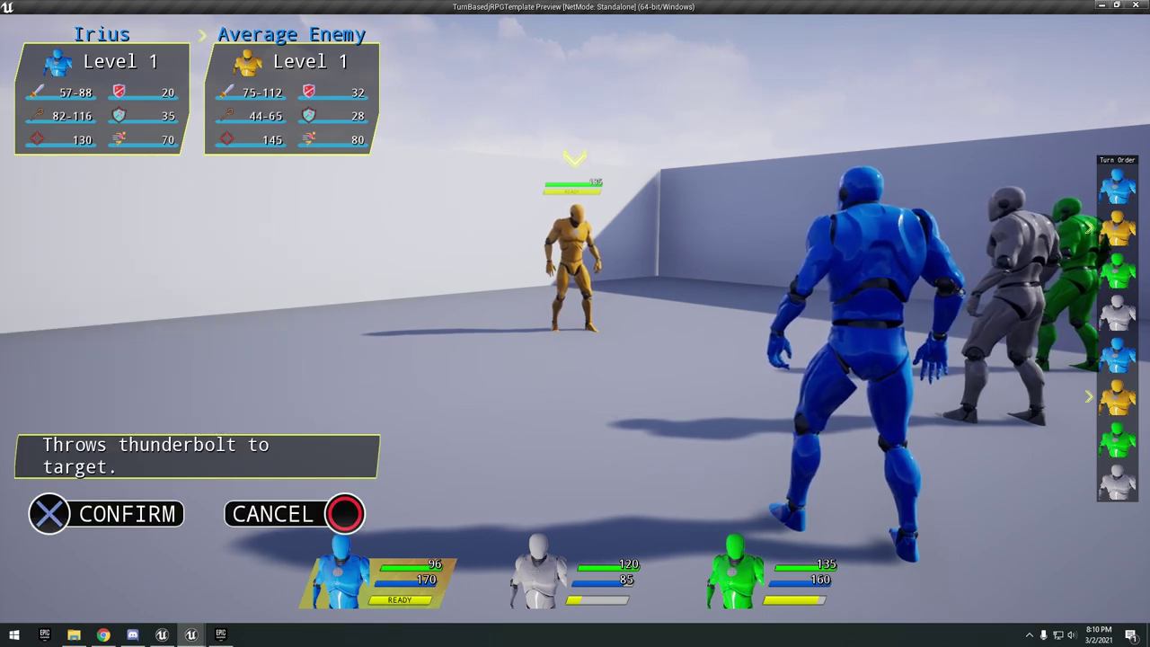
{"action": "key", "text": "Return"}
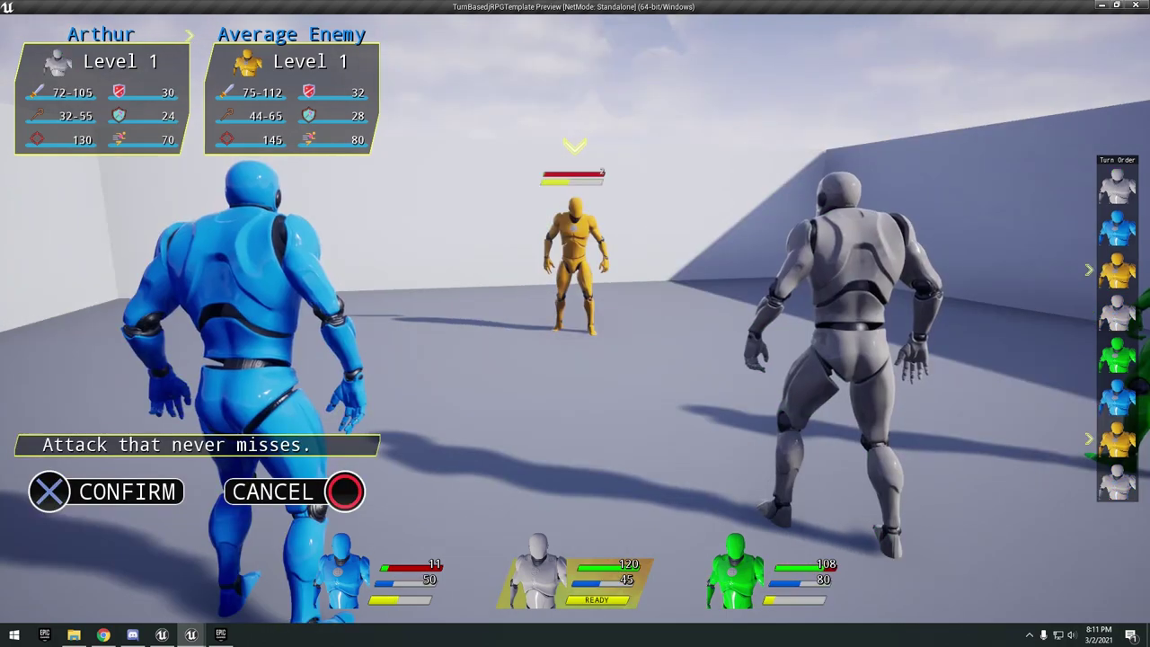
{"action": "key", "text": "Return"}
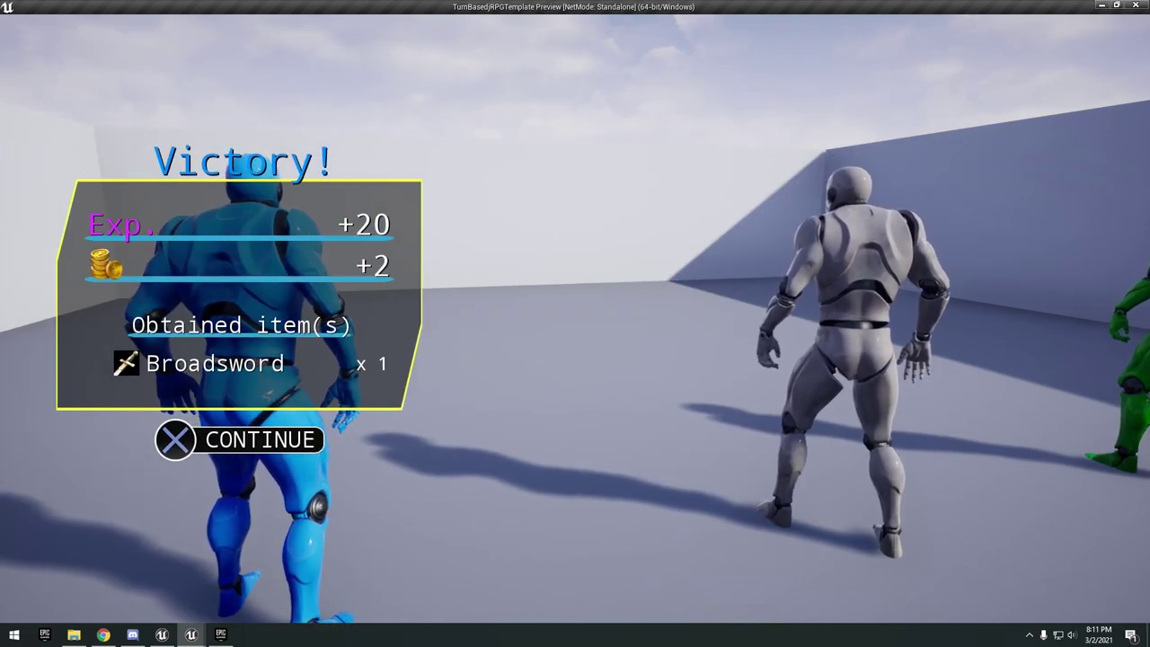
{"action": "key", "text": "Return"}
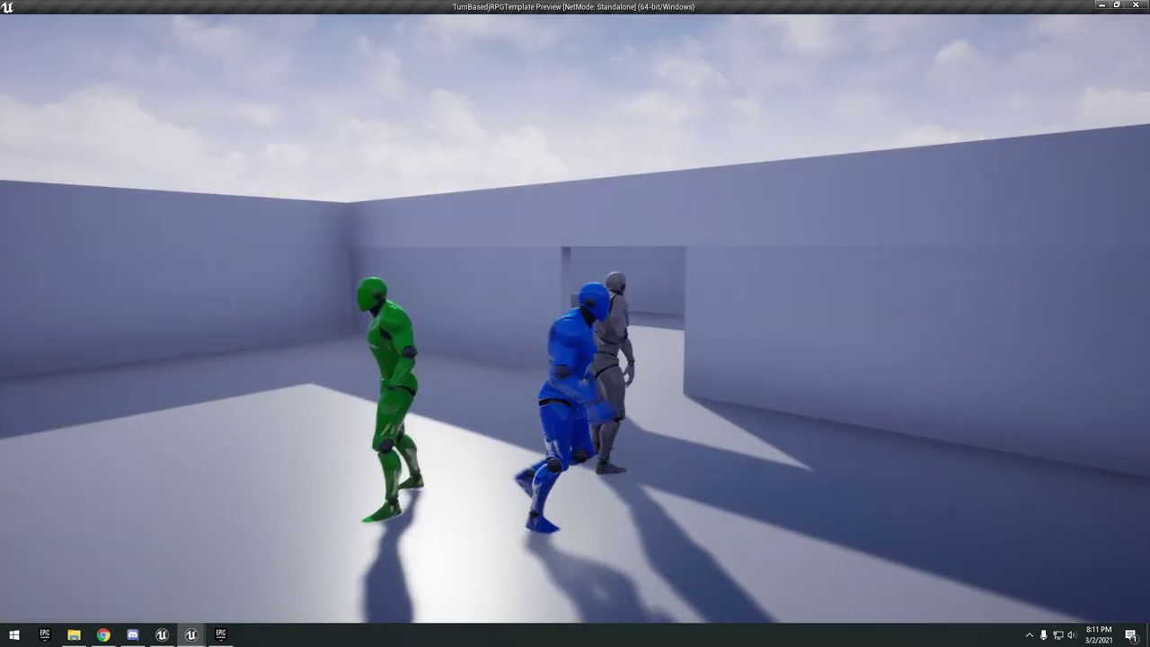
- Run out into the main corridor and view the in-game menu with the party's status
{"action": "key", "text": "w"}
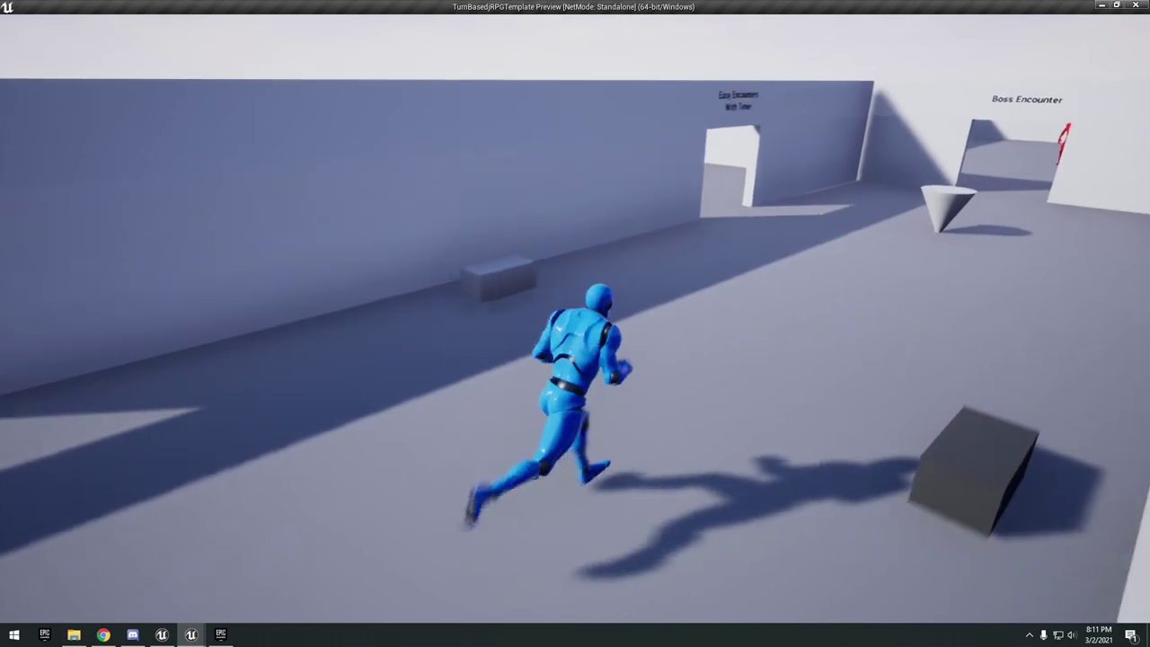
{"action": "key", "text": "m"}
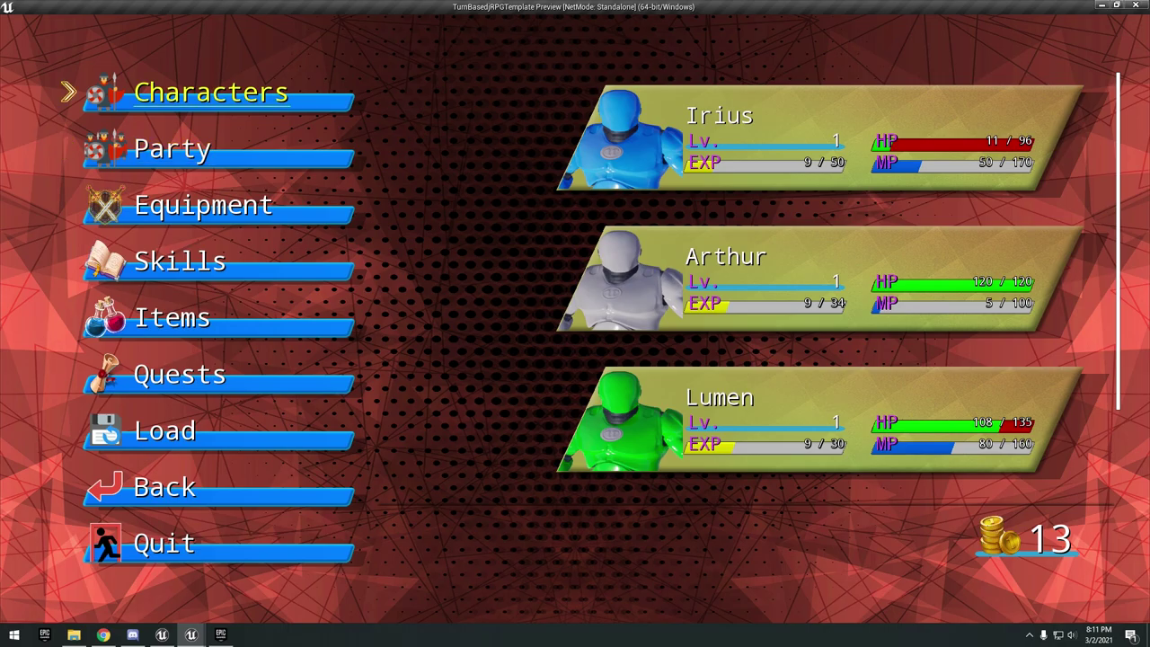
{"action": "key", "text": "Return"}
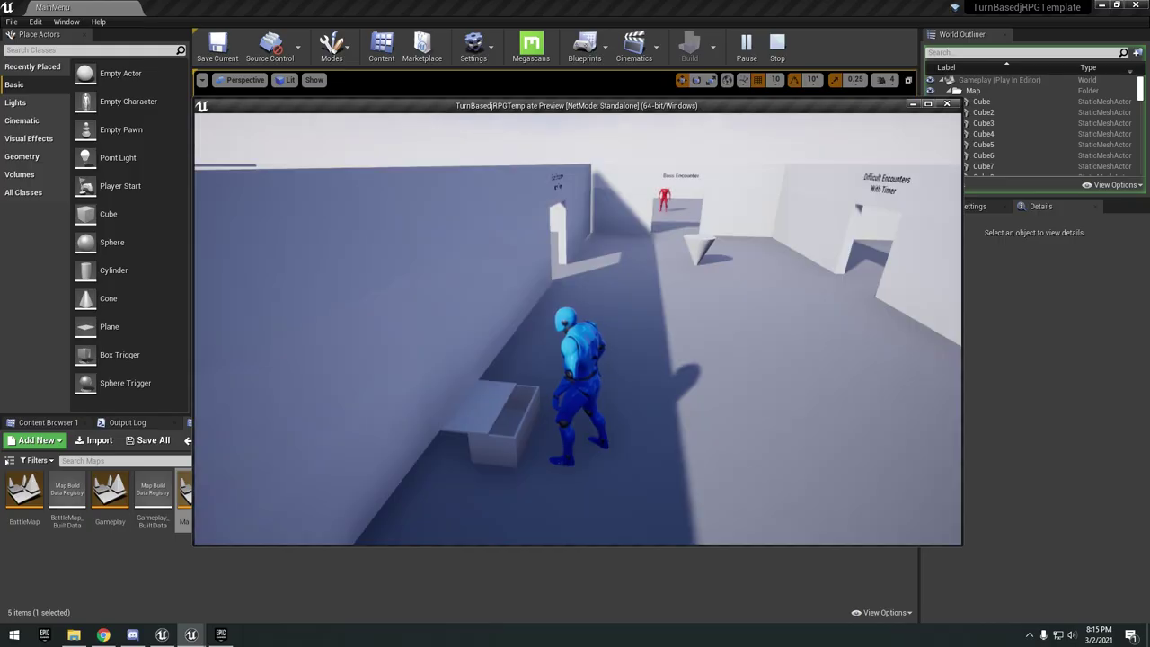
- Run down the corridor to the crafting station and inspect the Dragon Sword and Revive Potion recipes
{"action": "key", "text": "w"}
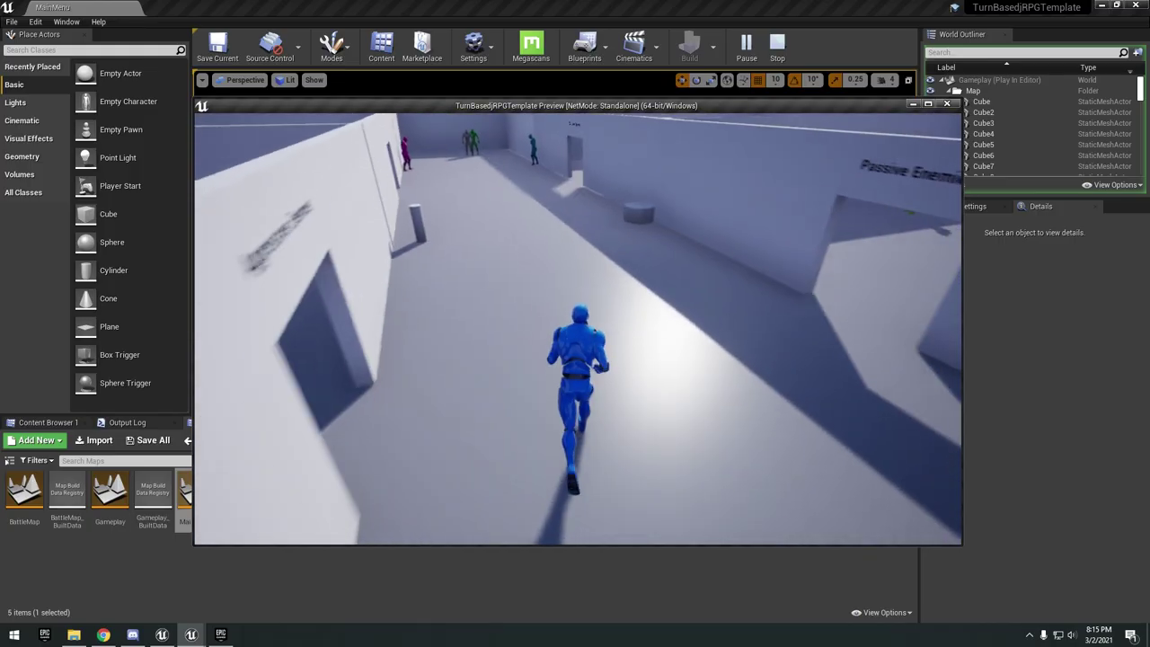
{"action": "key", "text": "w"}
{"action": "key", "text": "Return"}
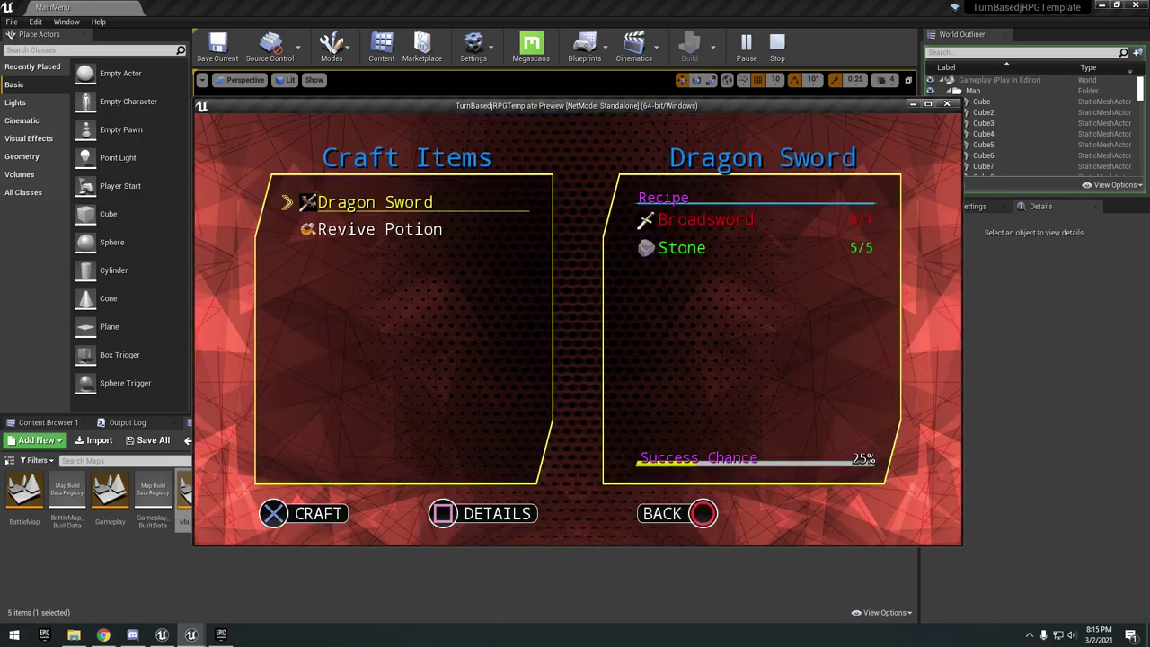
{"action": "key", "text": "s"}
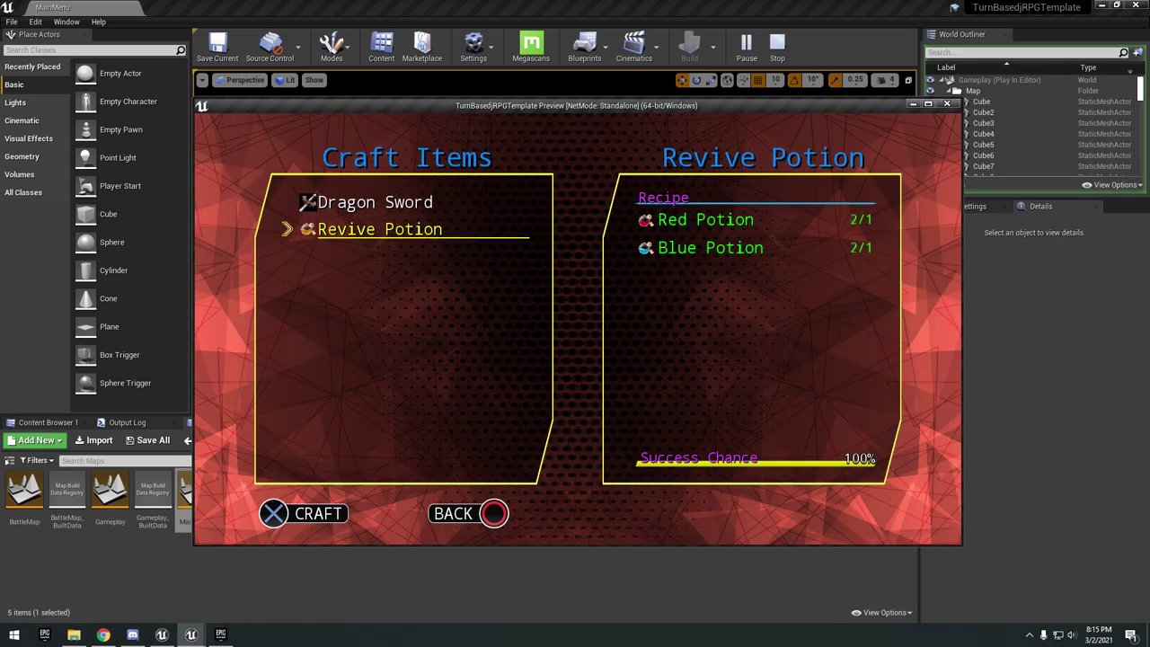
- Try to craft the Dragon Sword
{"action": "key", "text": "w"}
{"action": "key", "text": "Return"}
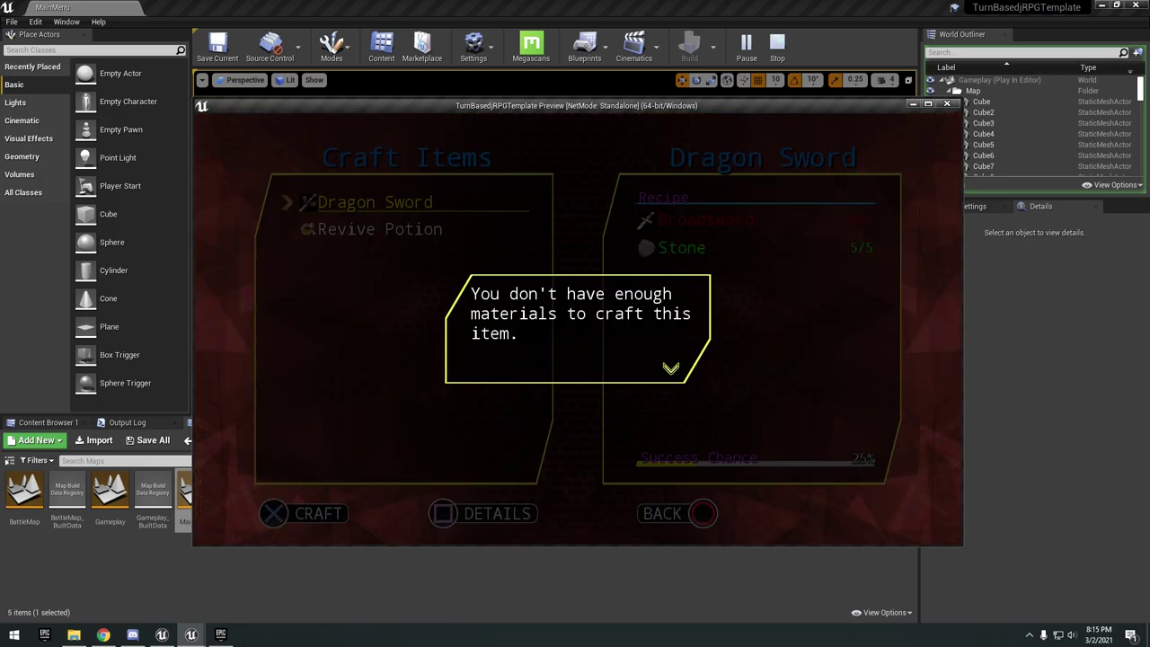
{"action": "key", "text": "Return"}
- Craft the Revive Potion at the crafting station and confirm the crafting
{"action": "key", "text": "s"}
{"action": "key", "text": "Return"}
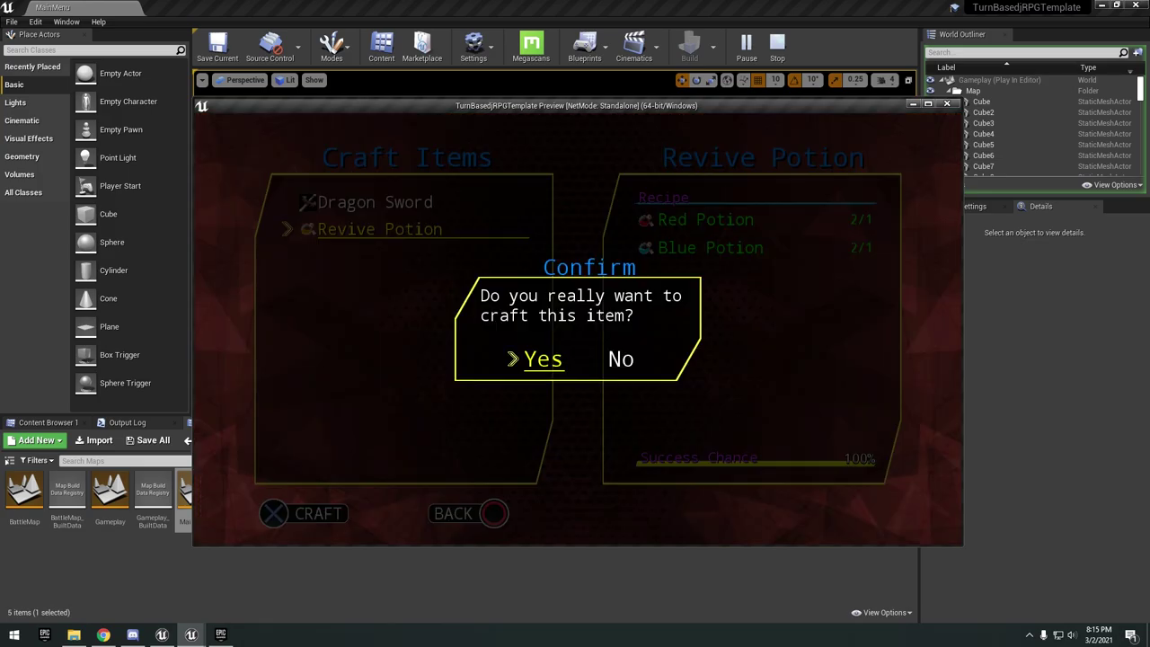
{"action": "key", "text": "Return"}
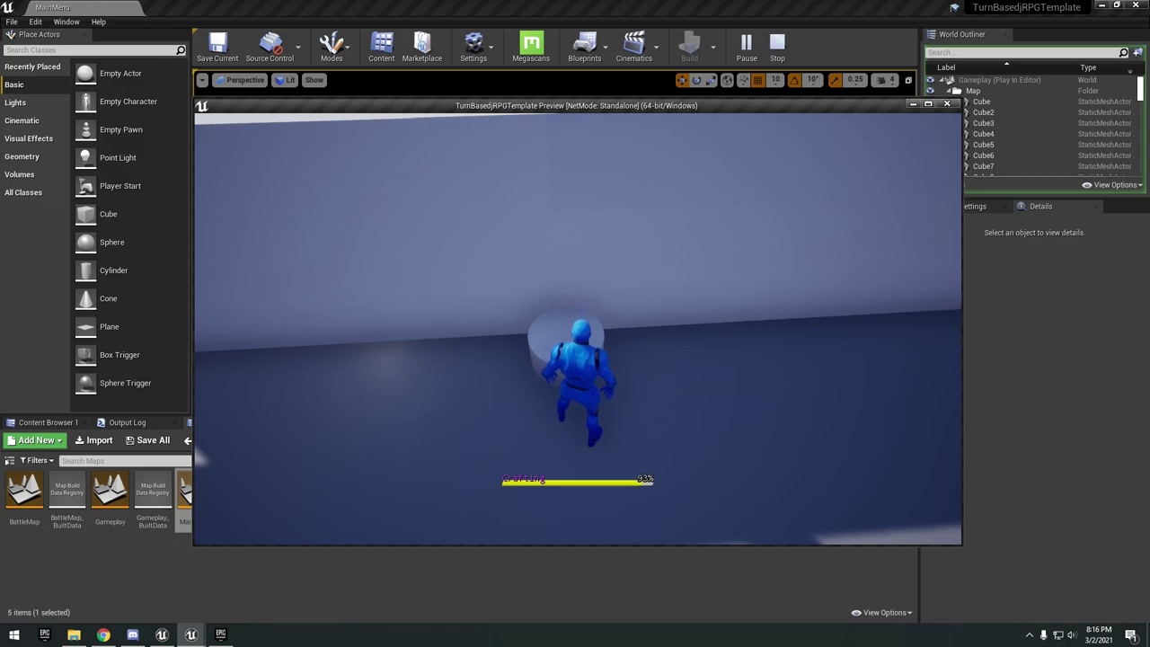
{"action": "key", "text": "Return"}
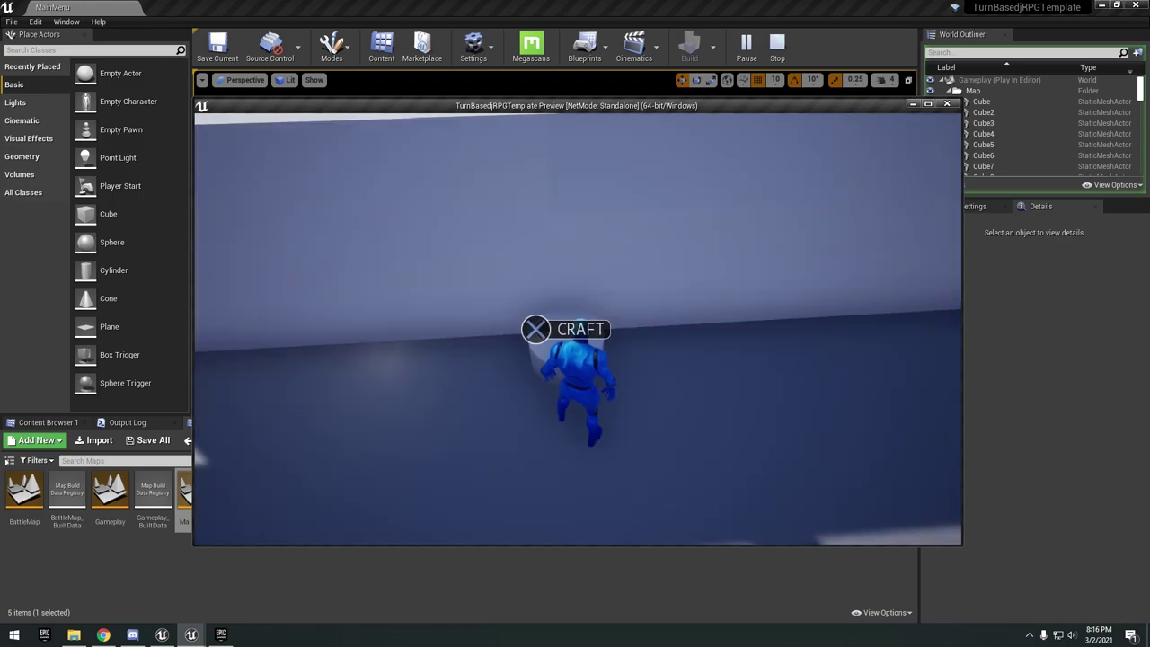
- Run back along the main corridor to the red Strong Enemy at the far end and start a battle
{"action": "key", "text": "w"}
{"action": "key", "text": "a"}
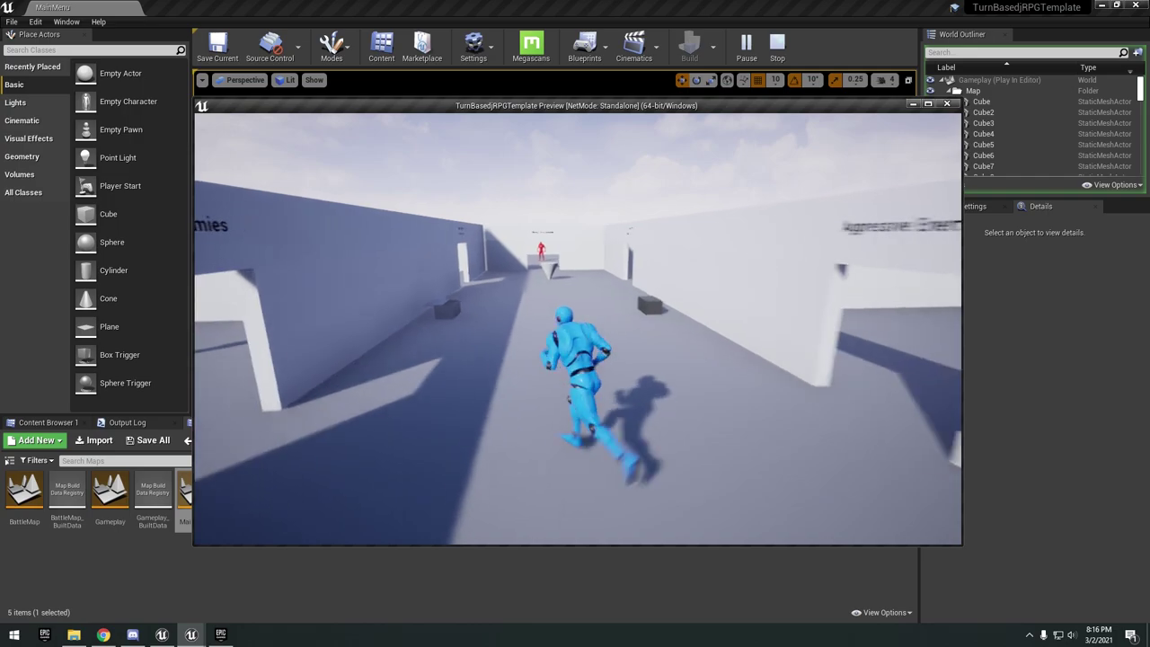
{"action": "key", "text": "a"}
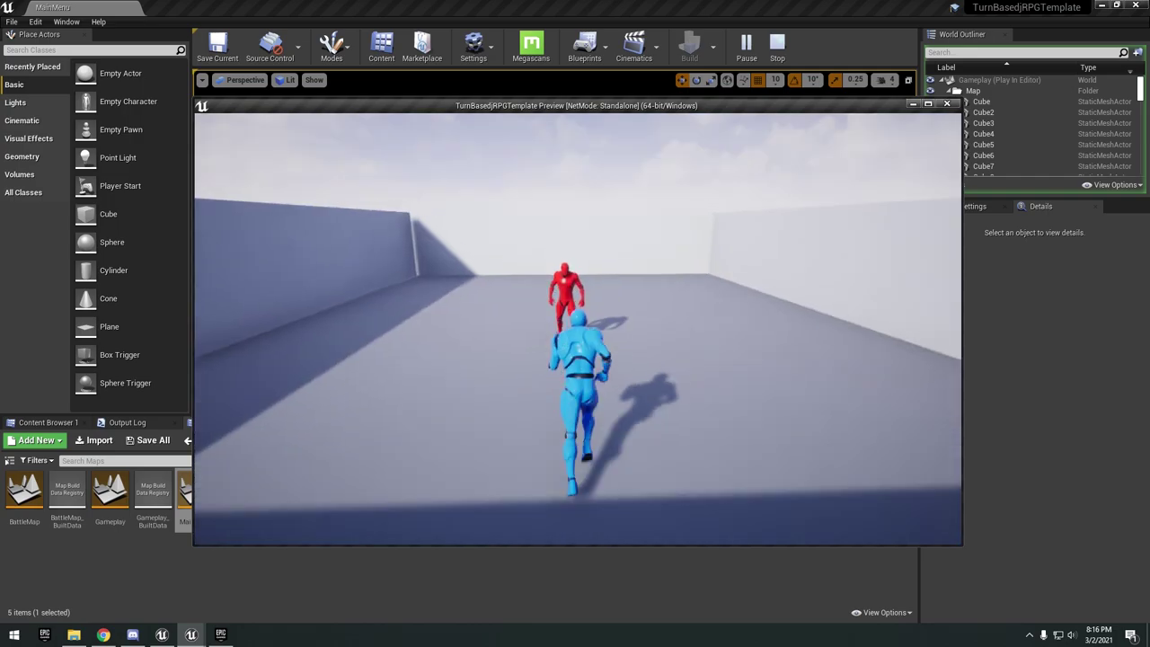
{"action": "key", "text": "Return"}
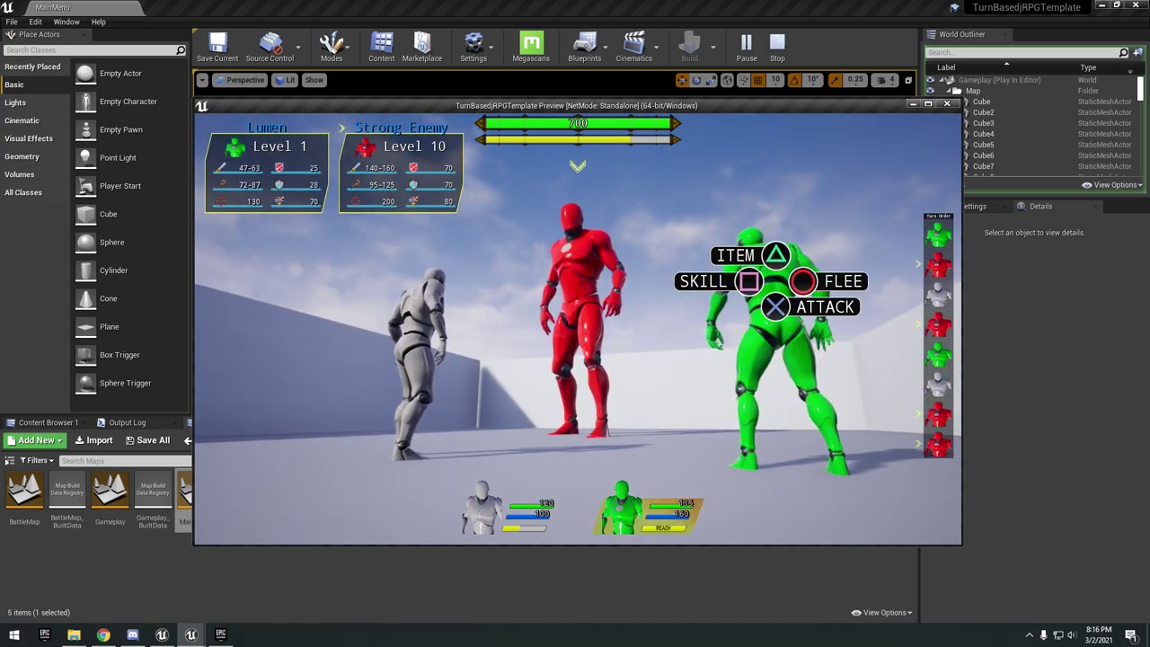
- Use the green fighter's Basic Heal against the Strong Enemy, try to flee, and continue past the battle result
{"action": "key", "text": "a"}
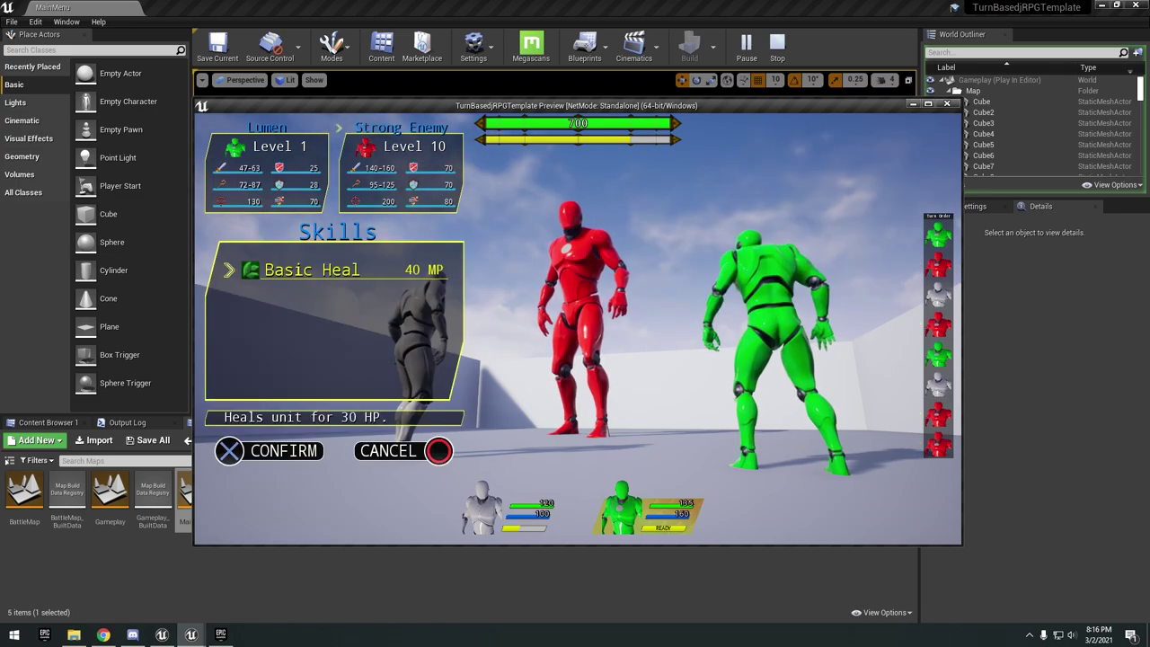
{"action": "key", "text": "Return"}
{"action": "key", "text": "Return"}
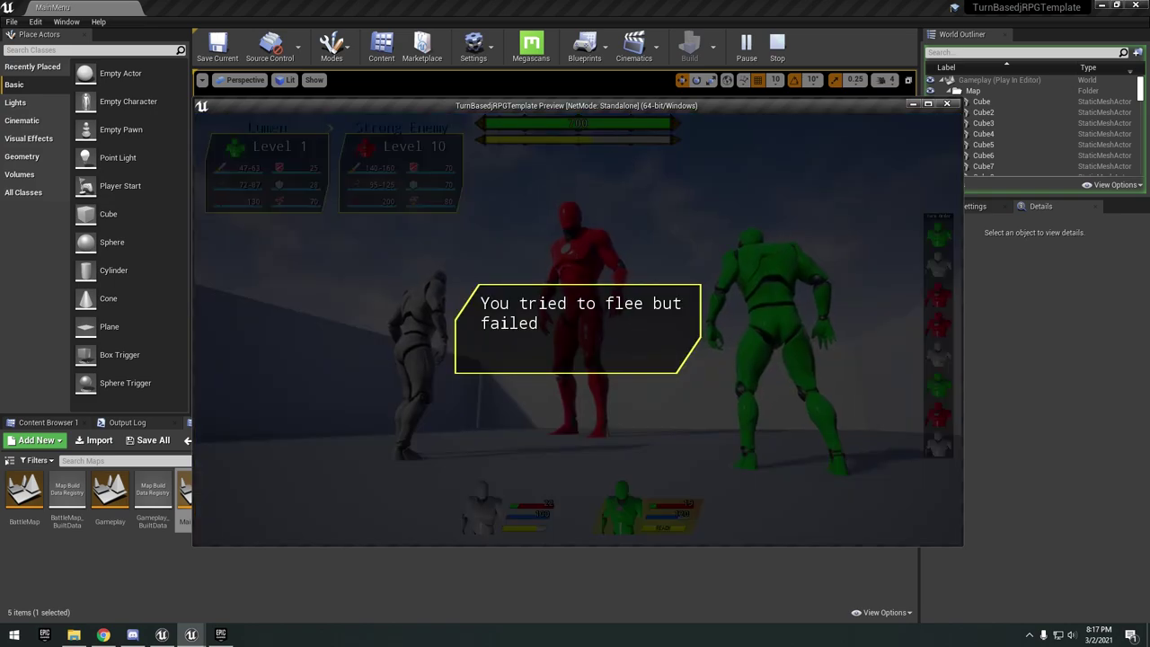
{"action": "key", "text": "Return"}
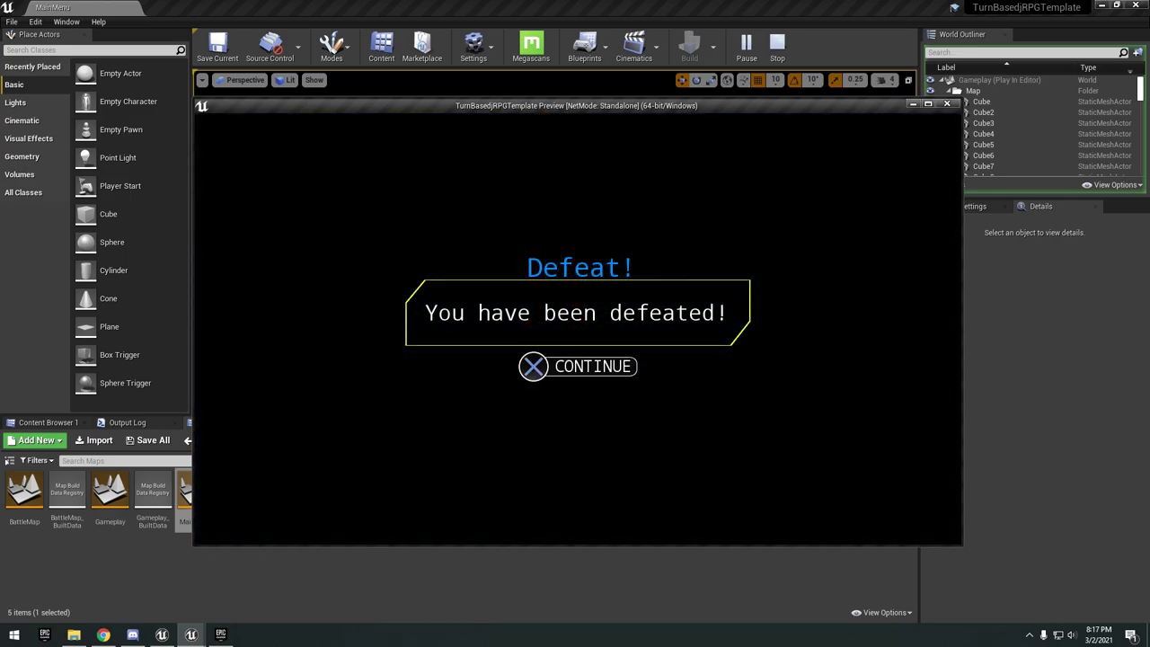
{"action": "key", "text": "Return"}
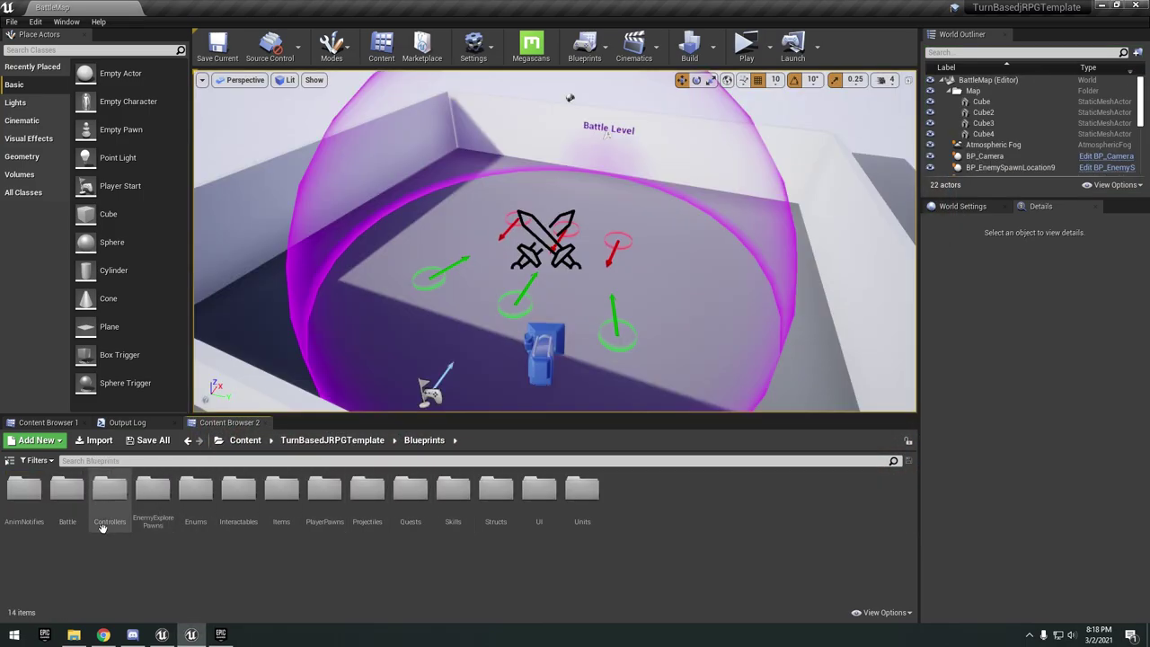
- Examine the template's Enums and Battle blueprint folders and the battle area of BattleMap
{"action": "double_click", "coordinate": [195, 492]}
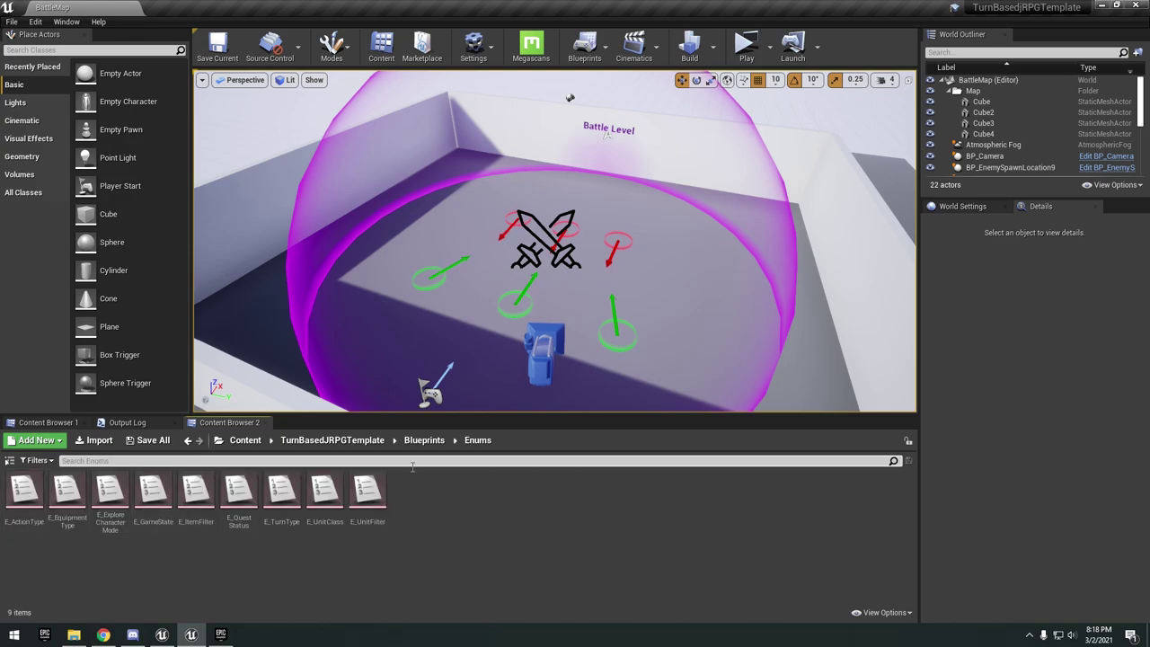
{"action": "left_click", "coordinate": [424, 439]}
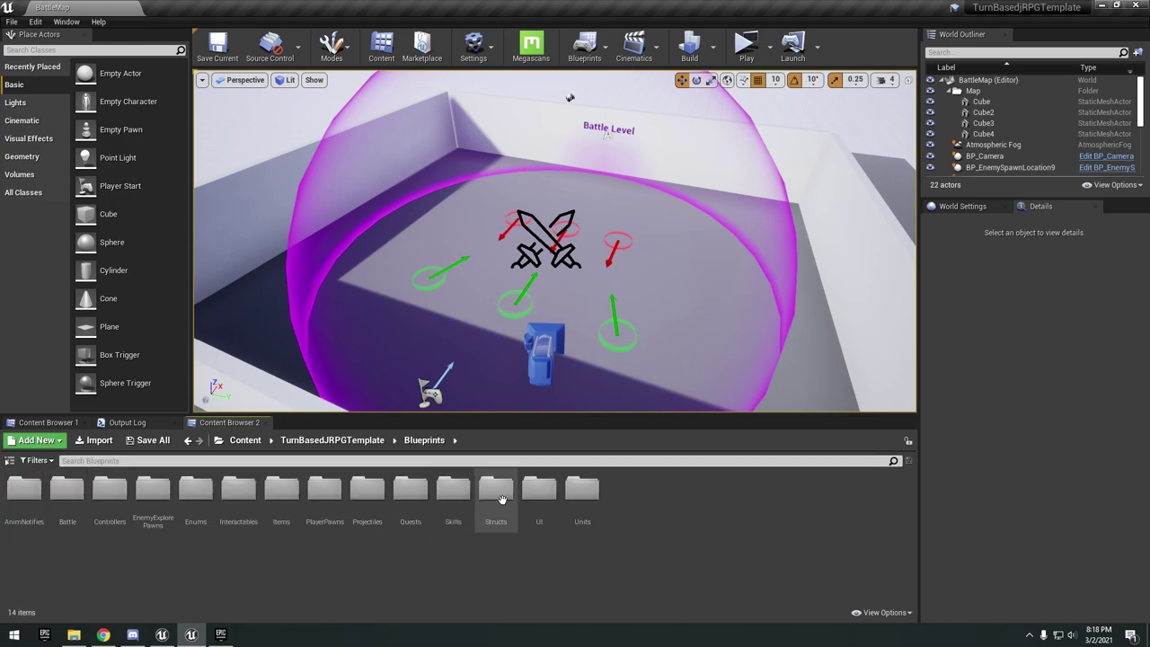
{"action": "double_click", "coordinate": [68, 503]}
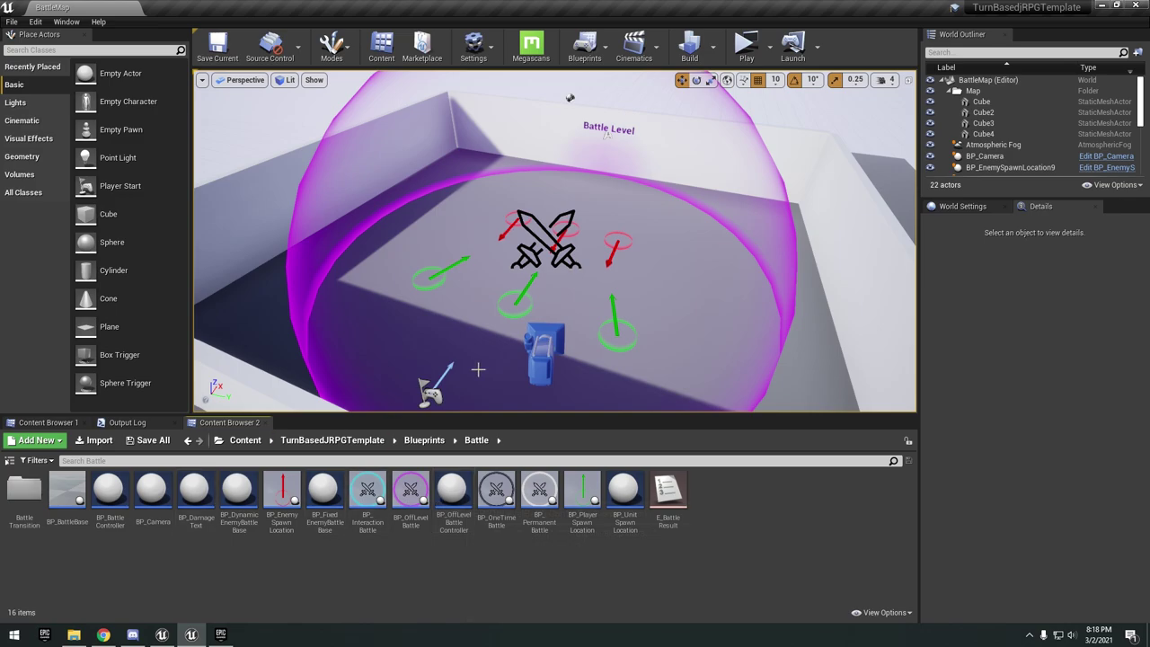
{"action": "right_click_drag", "start_coordinate": [478, 369], "coordinate": [764, 261]}
{"action": "right_click_drag", "start_coordinate": [762, 357], "coordinate": [718, 267]}
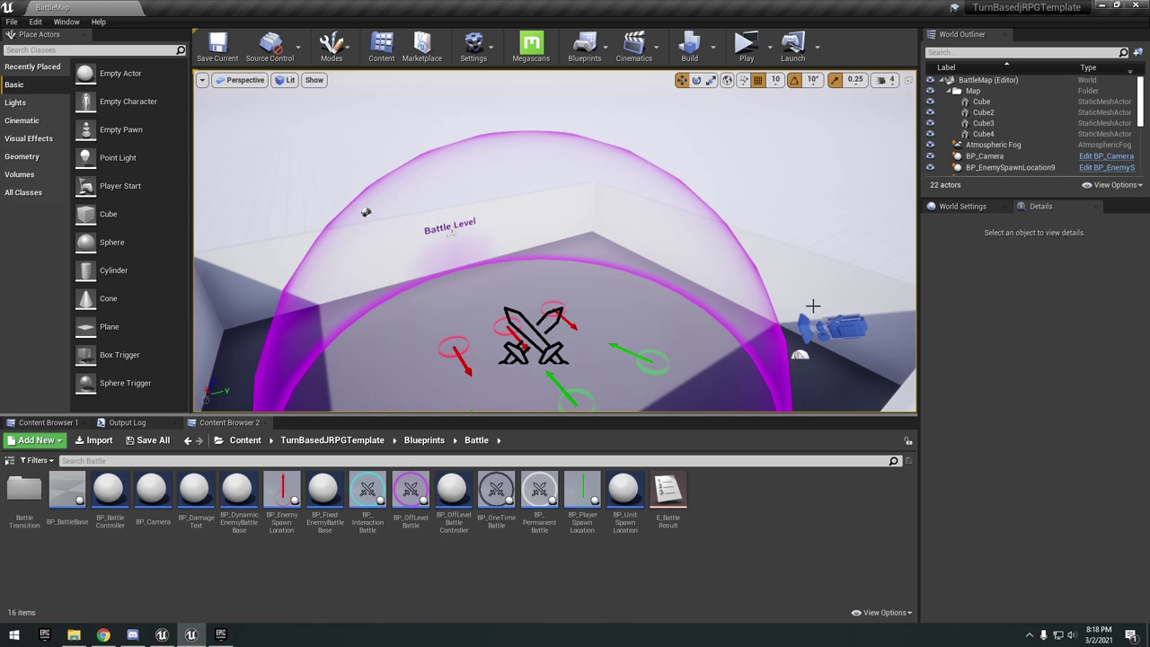
{"action": "right_click_drag", "start_coordinate": [812, 306], "coordinate": [821, 275]}
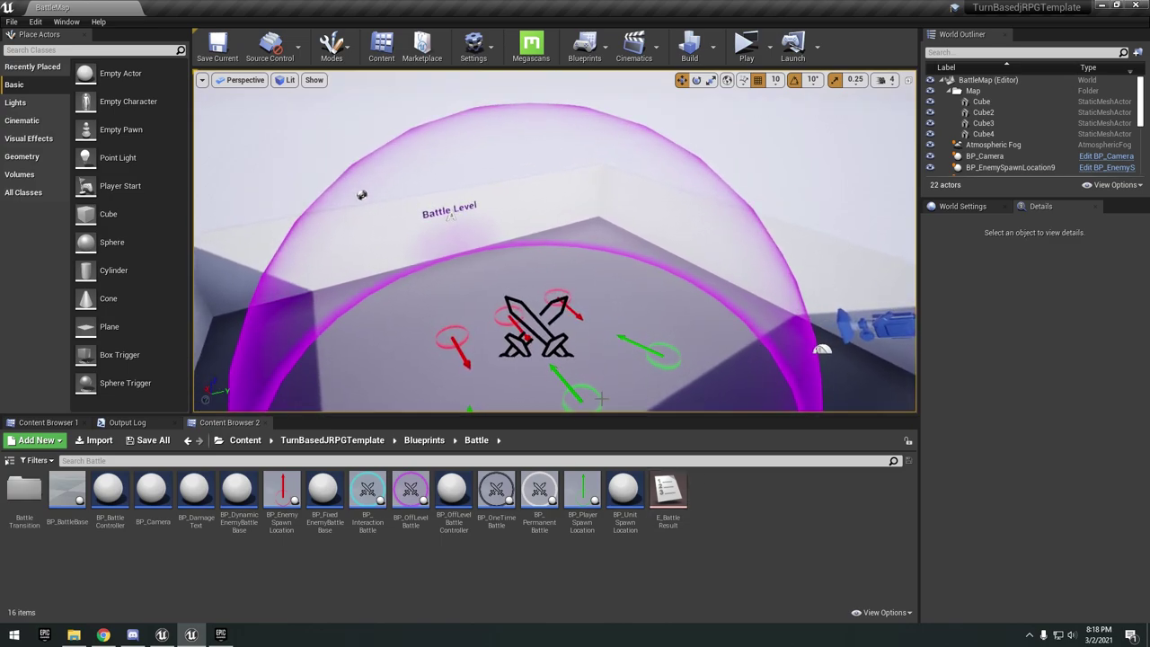
- Switch to the VehicleSystem project and survey the DemoLevel_Simple ramps, loops and bumps
{"action": "left_click", "coordinate": [163, 635]}
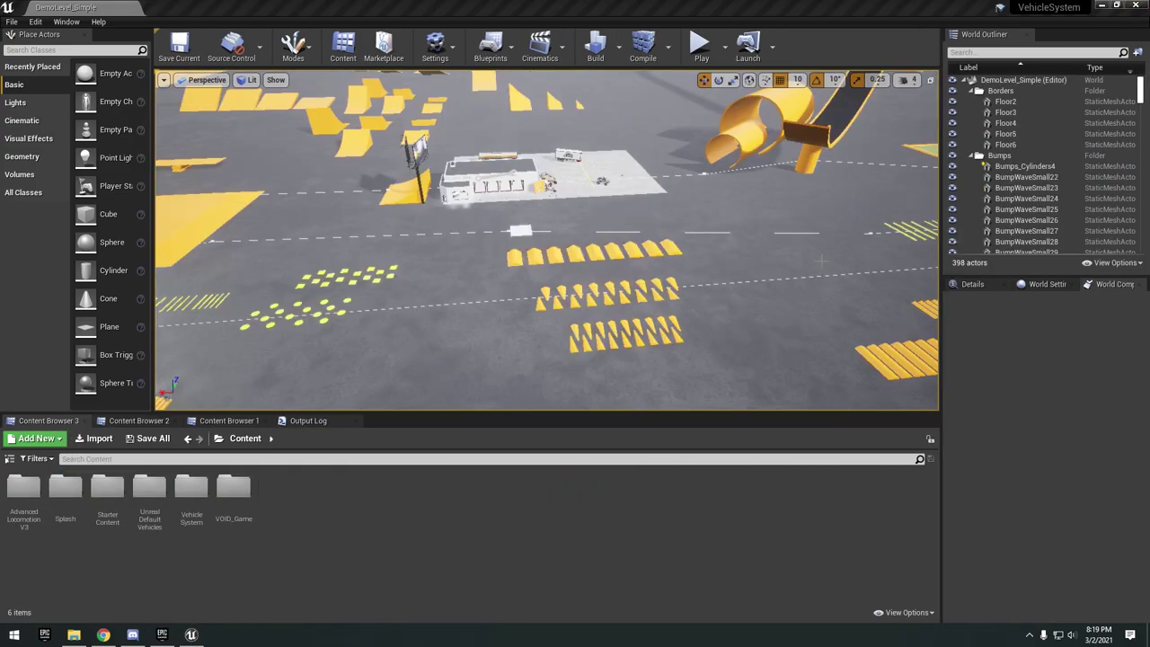
{"action": "right_click_drag", "start_coordinate": [818, 258], "coordinate": [780, 194]}
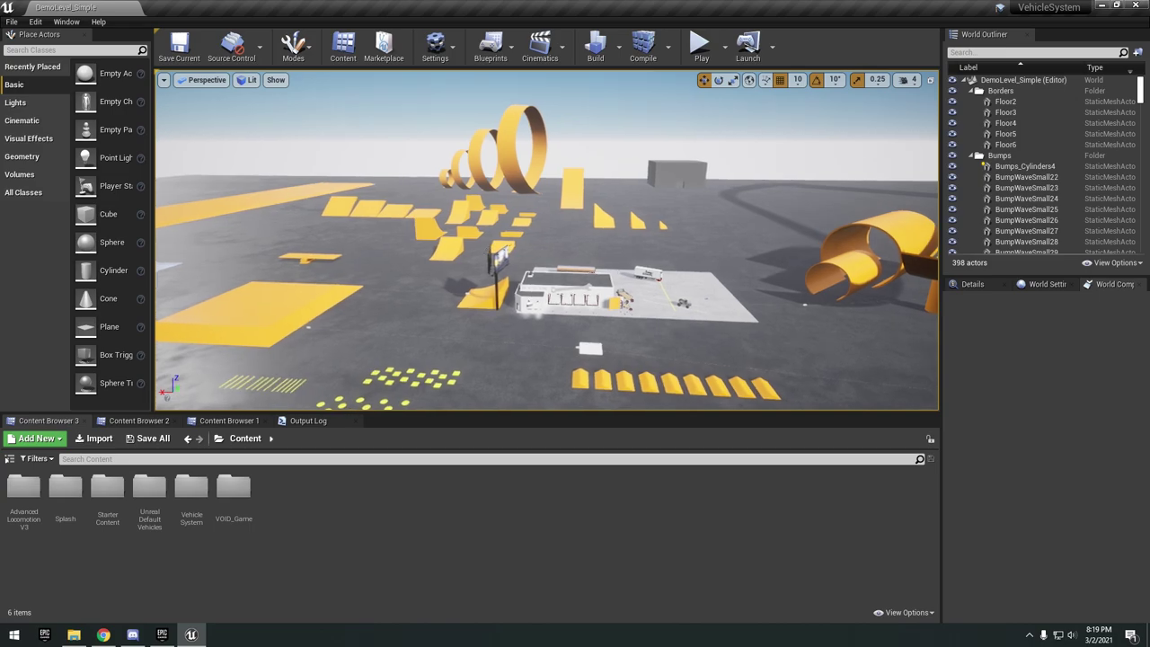
{"action": "right_click_drag", "start_coordinate": [825, 260], "coordinate": [827, 261]}
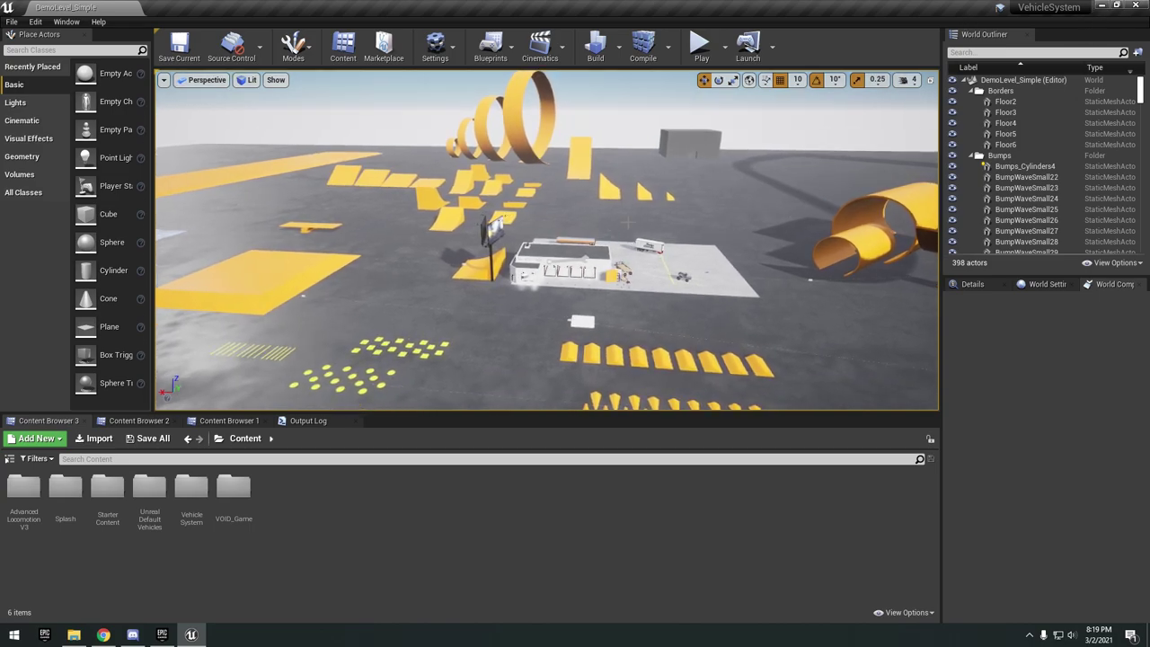
{"action": "scroll", "coordinate": [628, 221], "scroll_direction": "up", "scroll_amount": 3}
- Switch to Chrome and review the Advanced Vehicle System marketplace page's description and features
{"action": "left_click", "coordinate": [103, 634]}
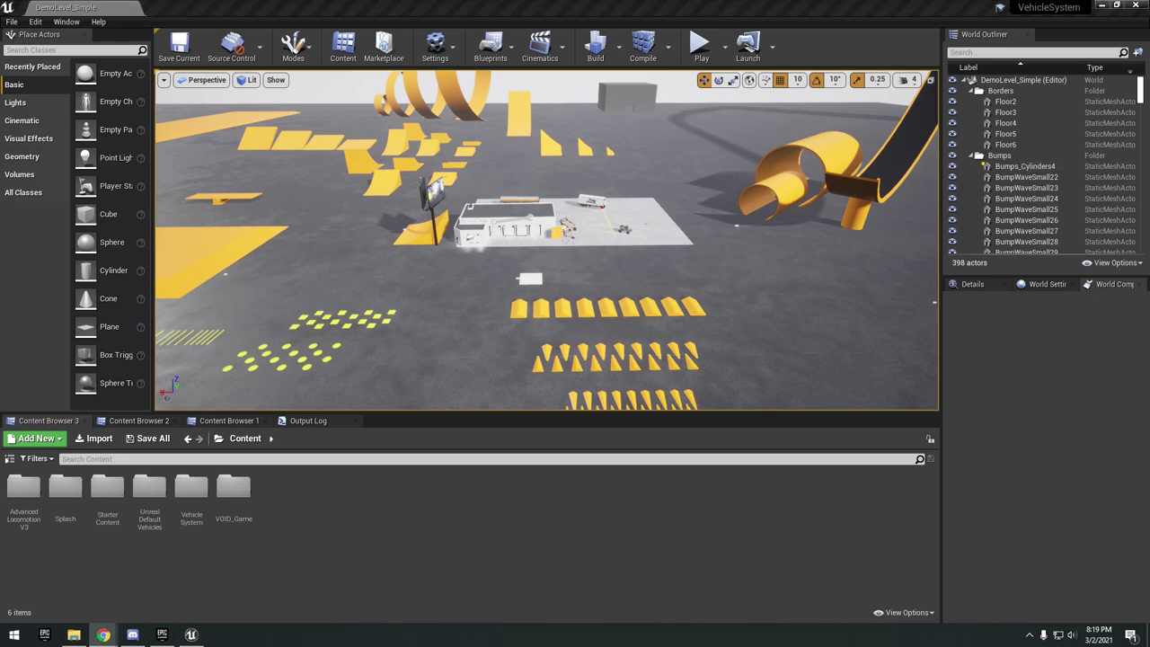
{"action": "left_click_drag", "start_coordinate": [1148, 117], "coordinate": [549, 3]}
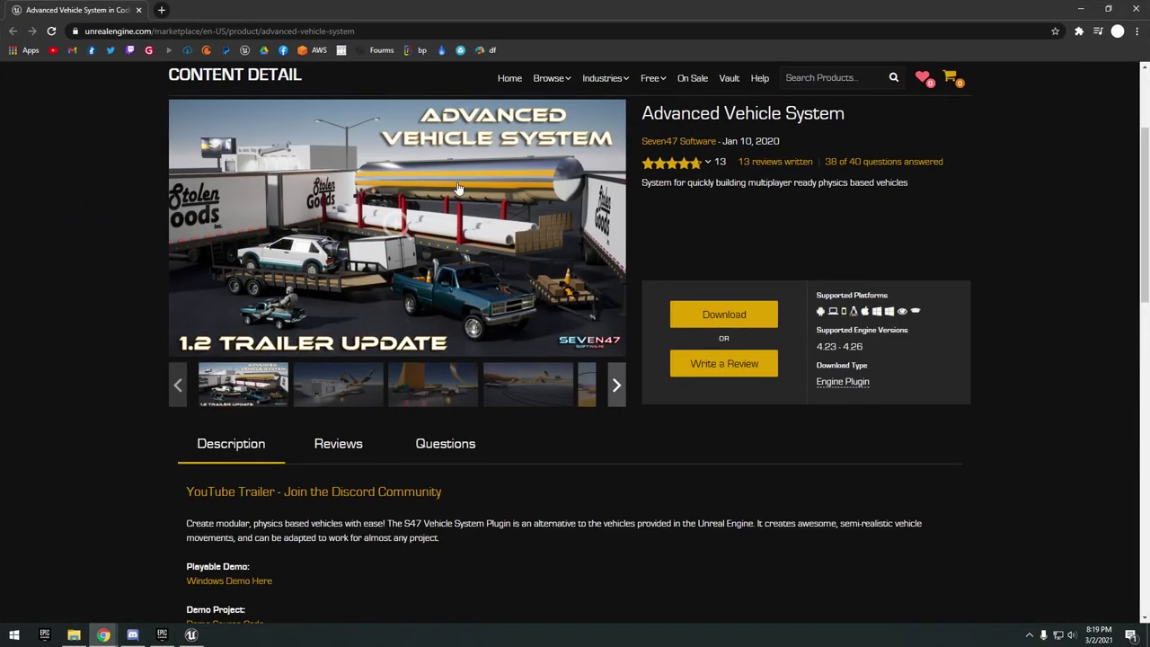
{"action": "scroll", "coordinate": [359, 296], "scroll_direction": "down", "scroll_amount": 3}
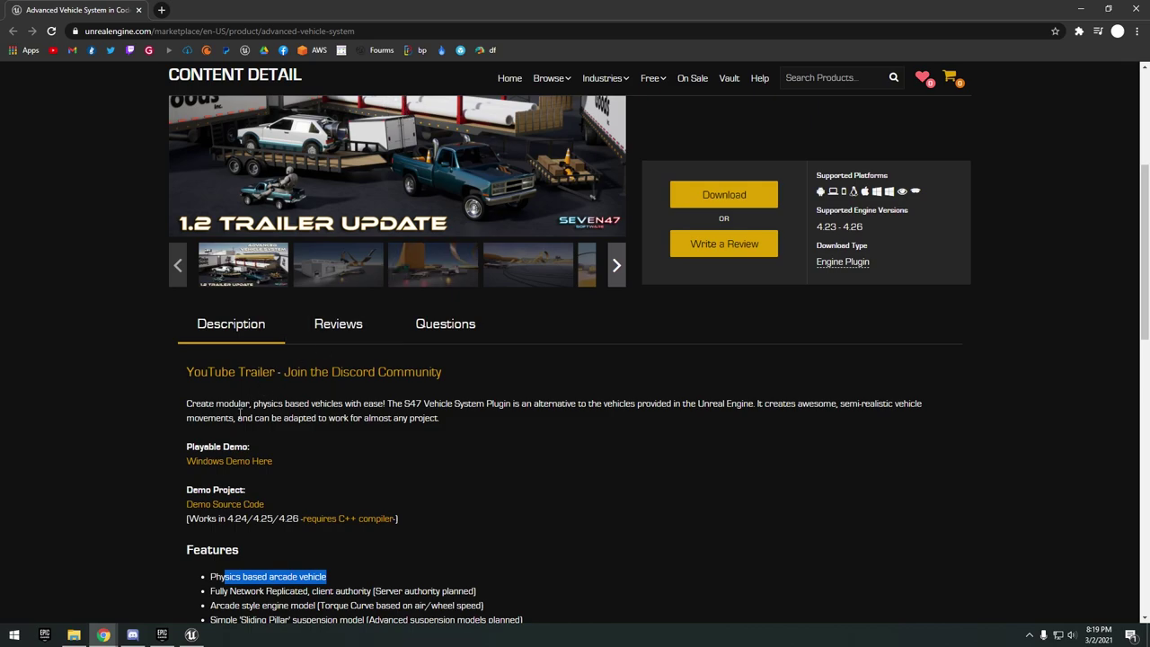
{"action": "left_click_drag", "start_coordinate": [213, 373], "coordinate": [269, 401]}
{"action": "scroll", "coordinate": [659, 310], "scroll_direction": "up", "scroll_amount": 4}
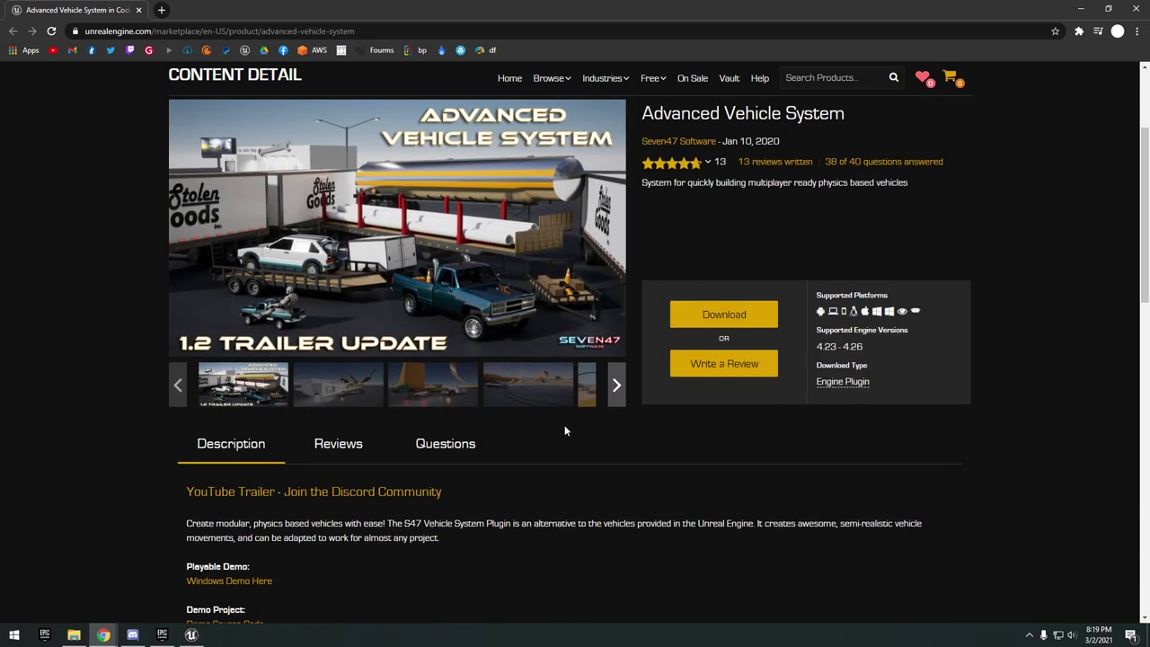
{"action": "scroll", "coordinate": [404, 433], "scroll_direction": "up", "scroll_amount": 3}
{"action": "scroll", "coordinate": [295, 435], "scroll_direction": "down", "scroll_amount": 2}
{"action": "key", "text": "super+Down"}
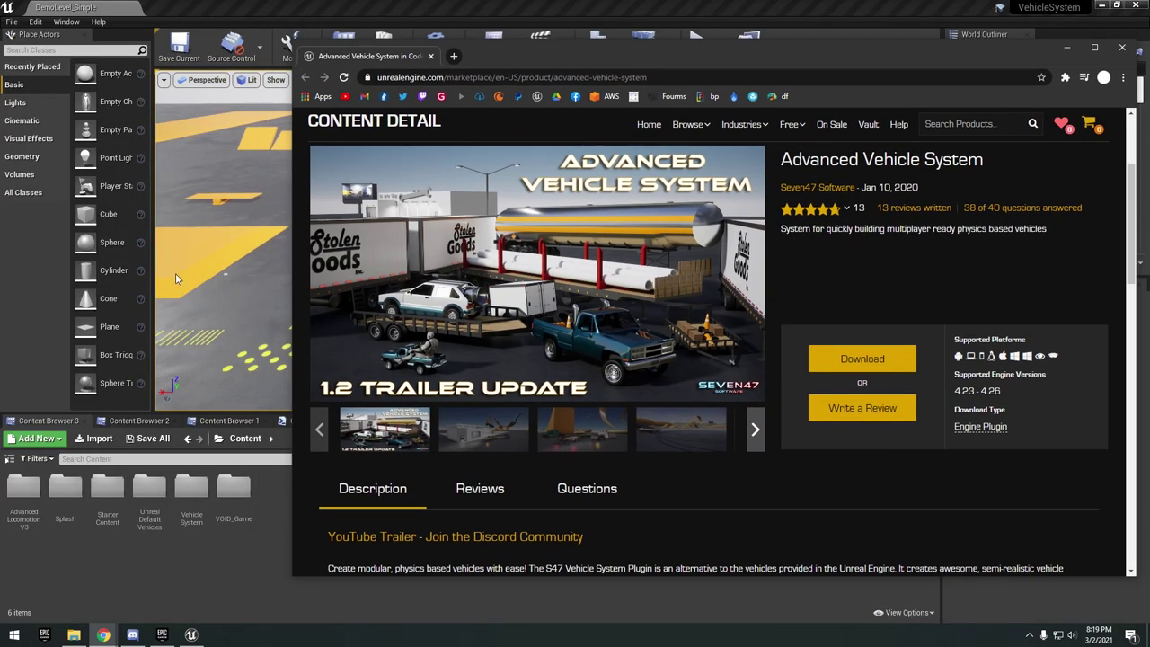
- View the Demo Source Code link's Google Drive page in a new tab, and return to the product page
{"action": "scroll", "coordinate": [364, 313], "scroll_direction": "down", "scroll_amount": 4}
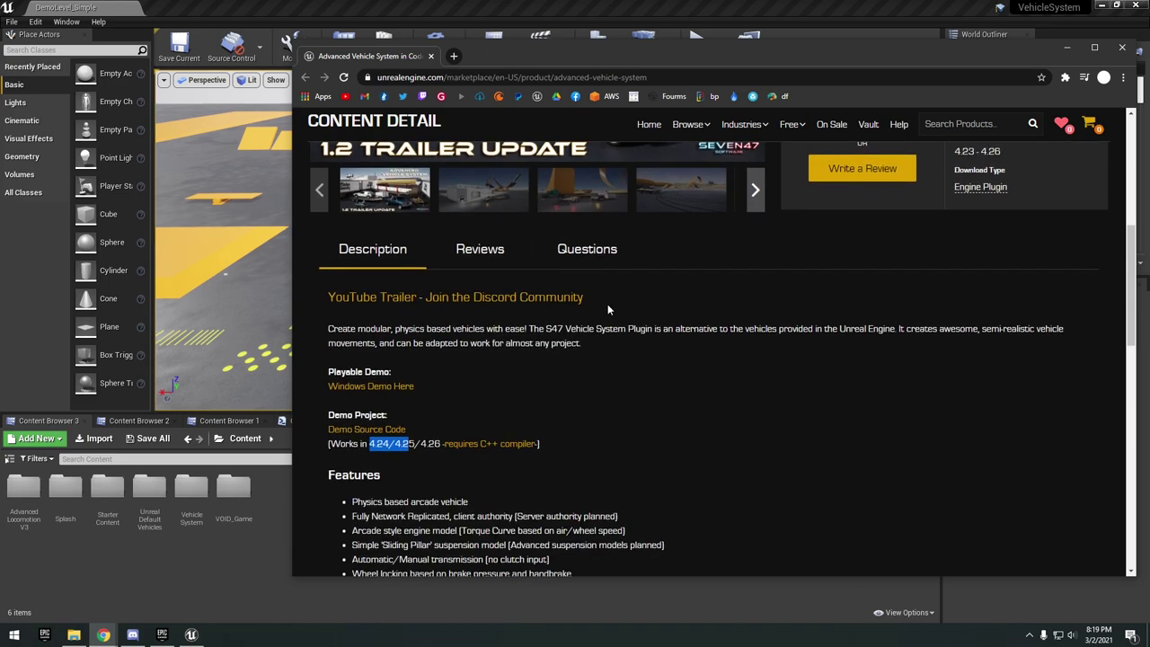
{"action": "left_click", "coordinate": [366, 320]}
{"action": "right_click", "coordinate": [360, 309]}
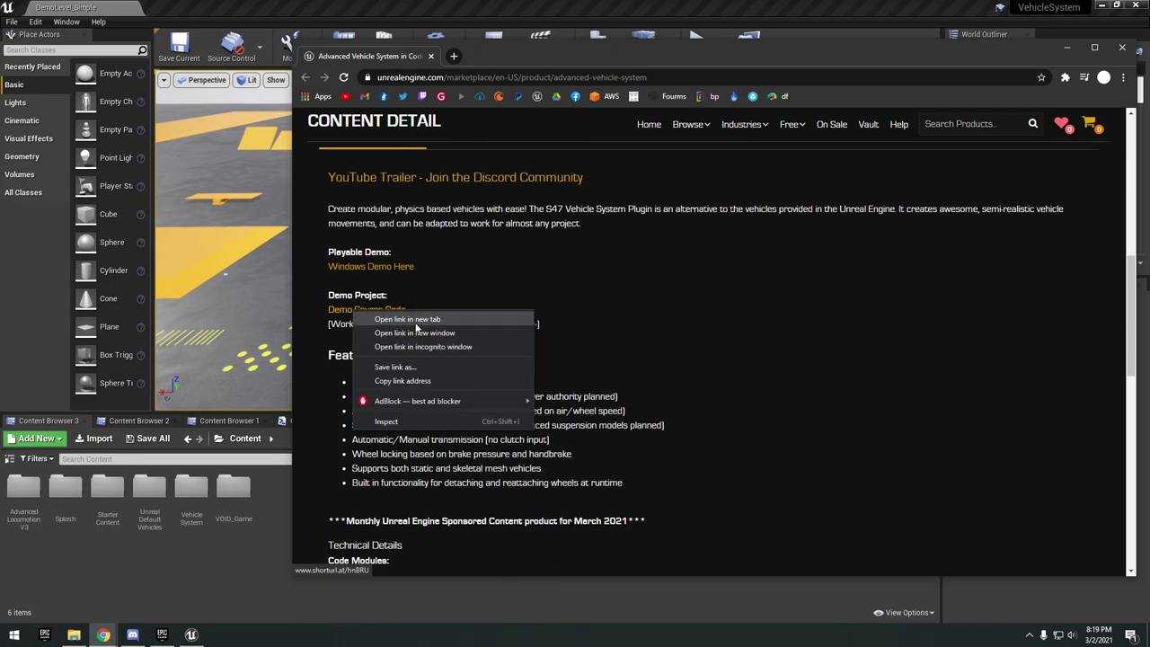
{"action": "left_click", "coordinate": [386, 318]}
{"action": "left_click", "coordinate": [510, 56]}
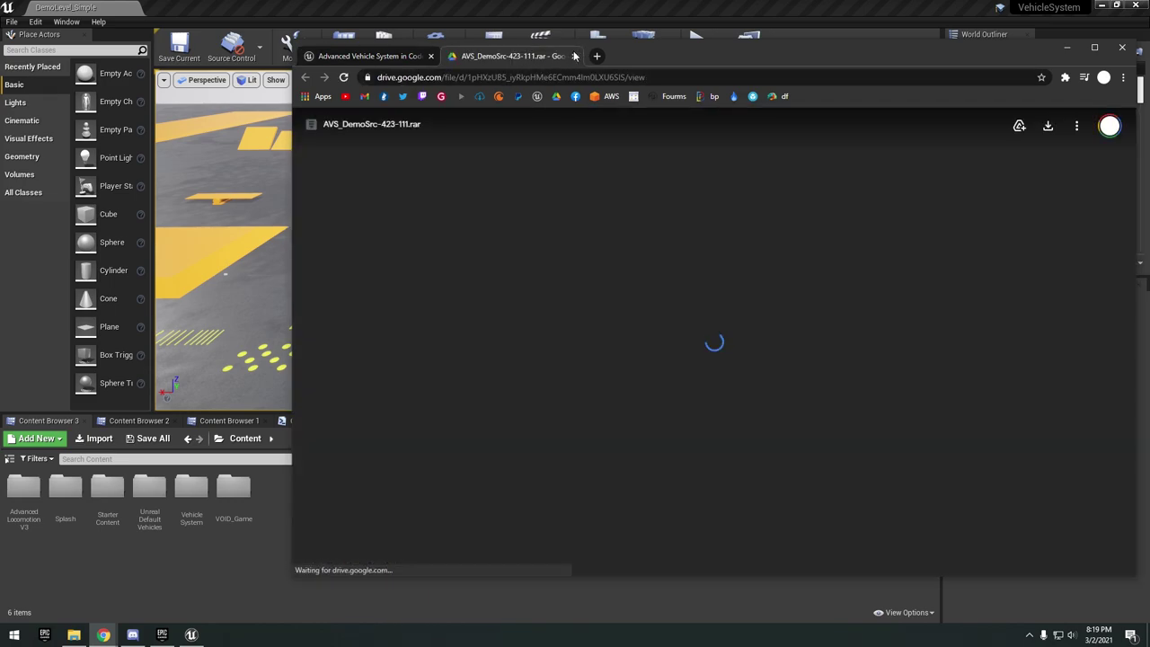
{"action": "left_click", "coordinate": [573, 55]}
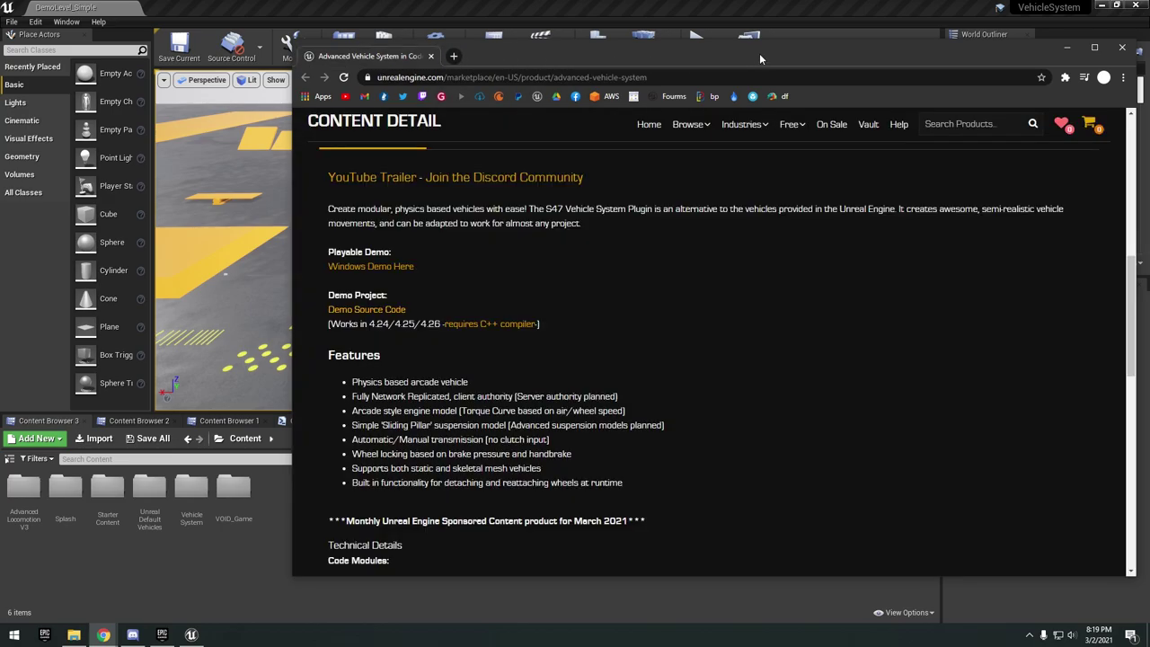
{"action": "left_click_drag", "start_coordinate": [759, 53], "coordinate": [751, 48]}
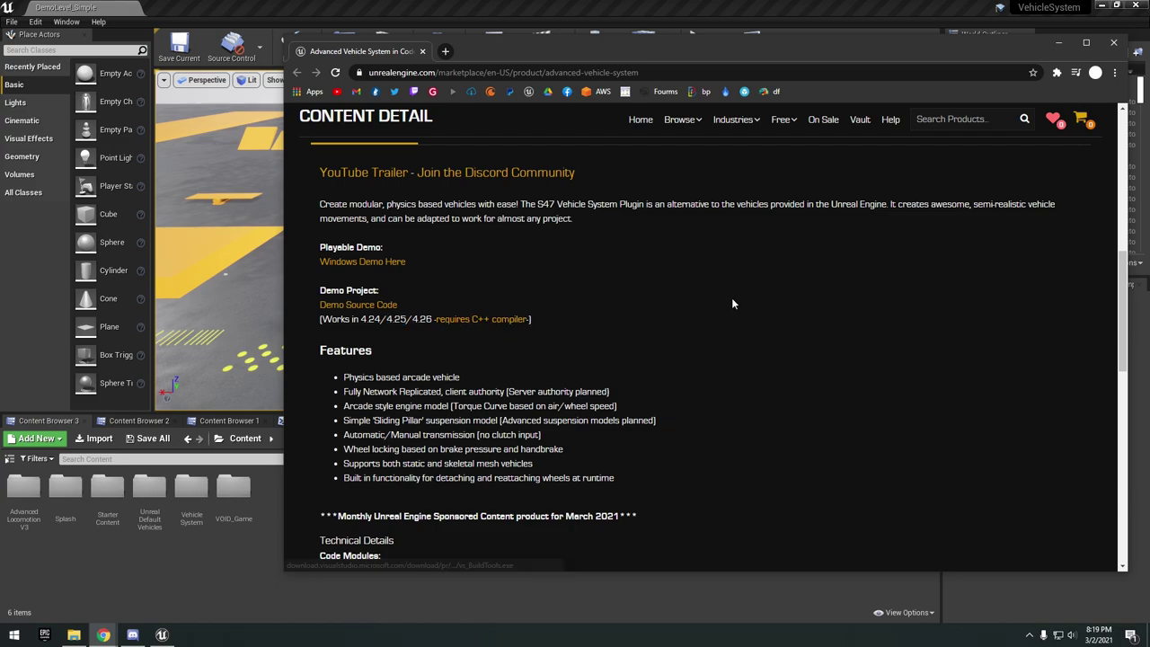
- Close the browser, reduce the editor window, and open the inner AVS_DemoSrc-423-111 project folder from the desktop
{"action": "left_click", "coordinate": [1113, 42]}
{"action": "left_click_drag", "start_coordinate": [765, 5], "coordinate": [741, 55]}
{"action": "left_click_drag", "start_coordinate": [13, 95], "coordinate": [149, 157]}
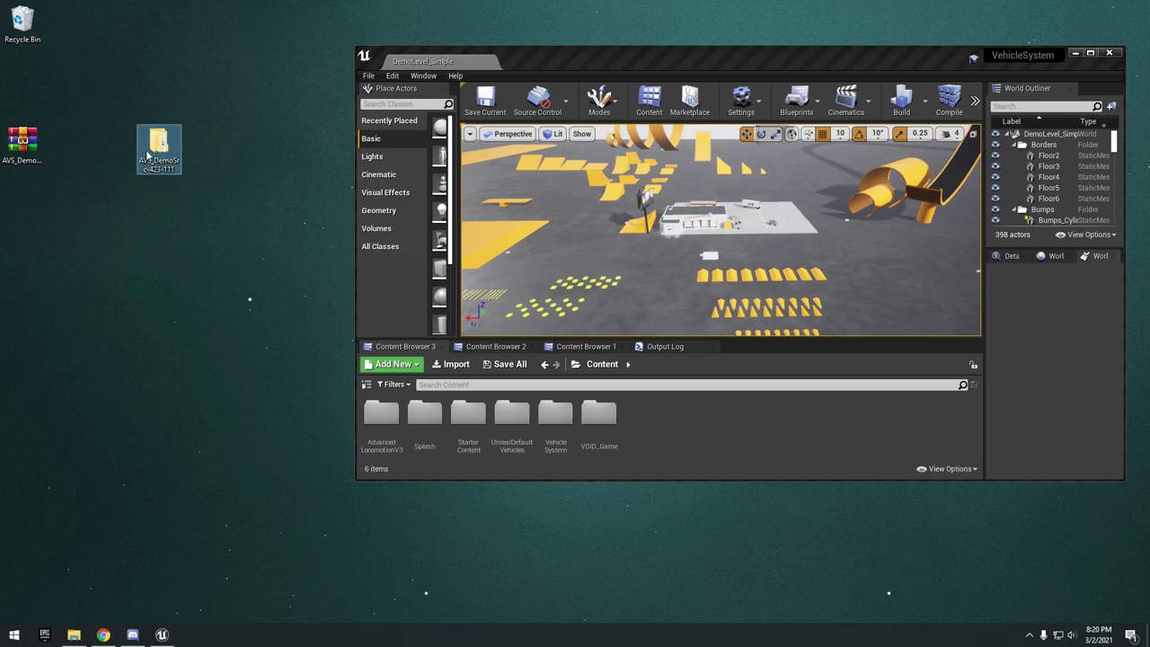
{"action": "double_click", "coordinate": [149, 157]}
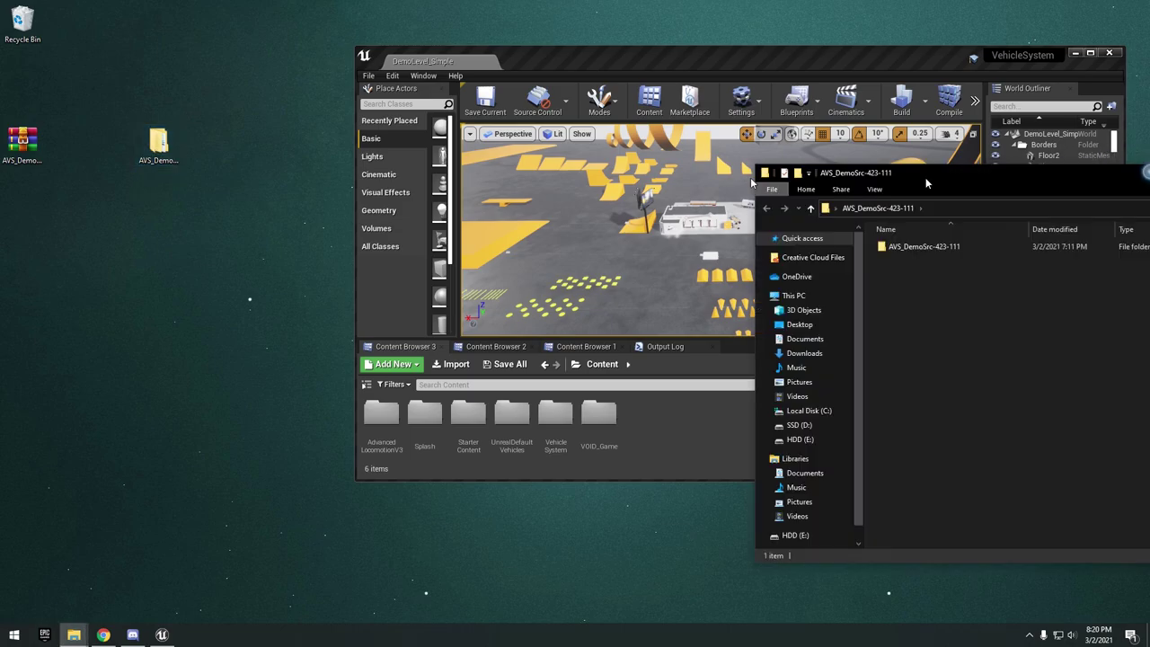
{"action": "left_click_drag", "start_coordinate": [926, 179], "coordinate": [322, 148]}
{"action": "double_click", "coordinate": [301, 217]}
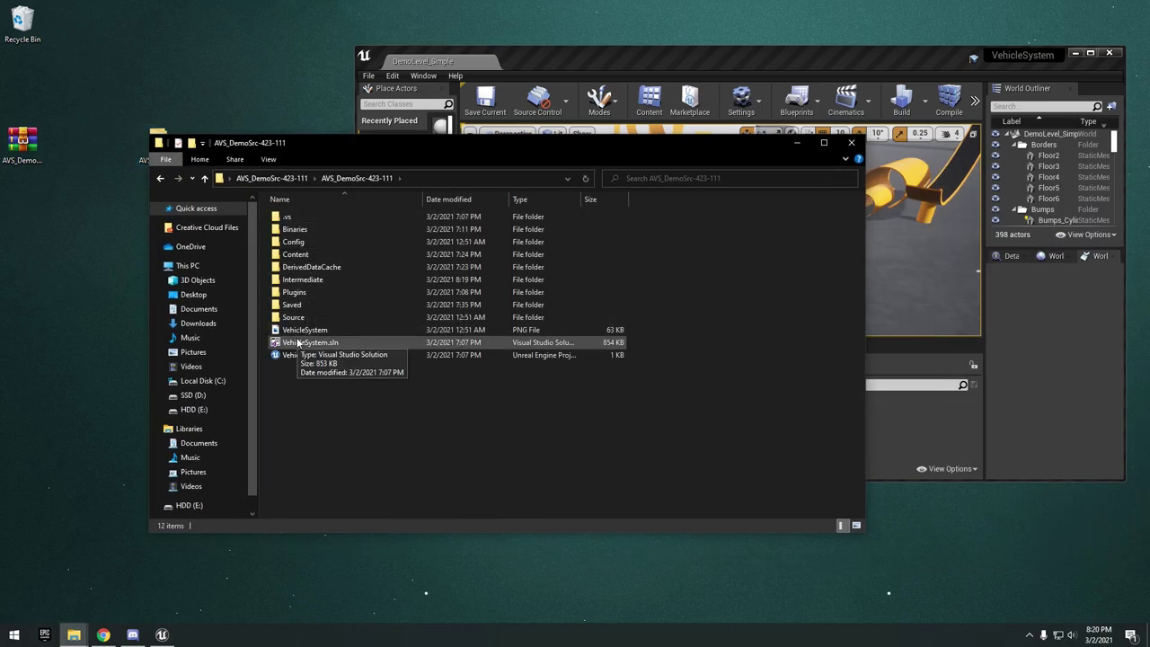
- View the available file actions for the VehicleSystem Unreal project, and return to the maximized editor
{"action": "right_click", "coordinate": [290, 393]}
{"action": "right_click", "coordinate": [303, 357]}
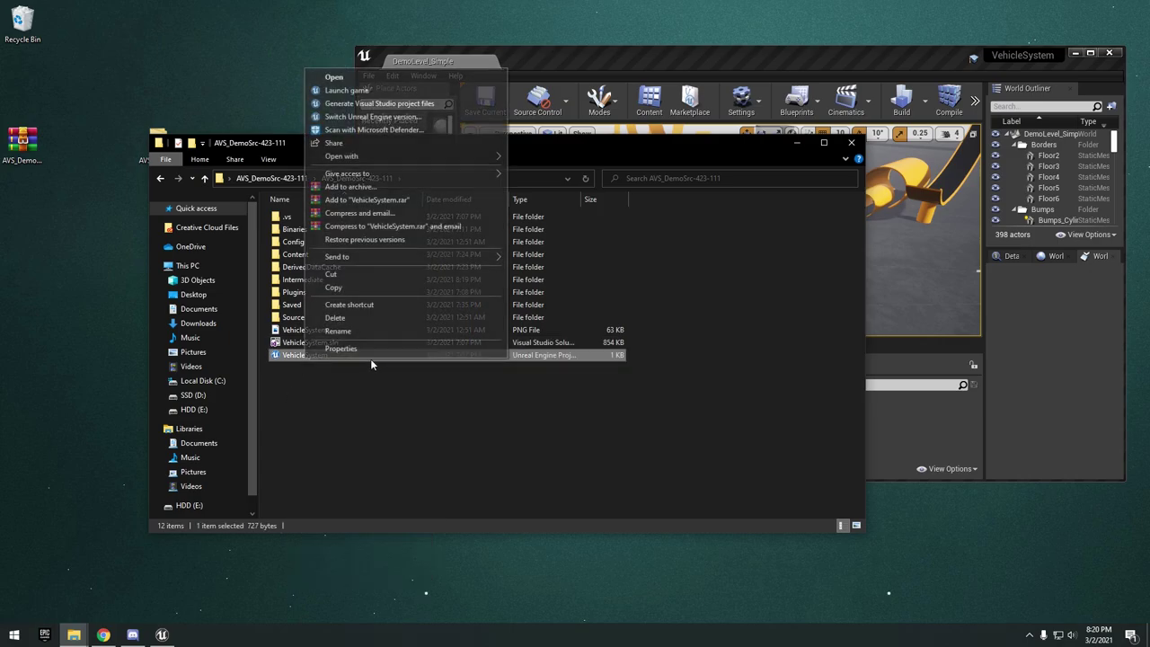
{"action": "left_click", "coordinate": [552, 419]}
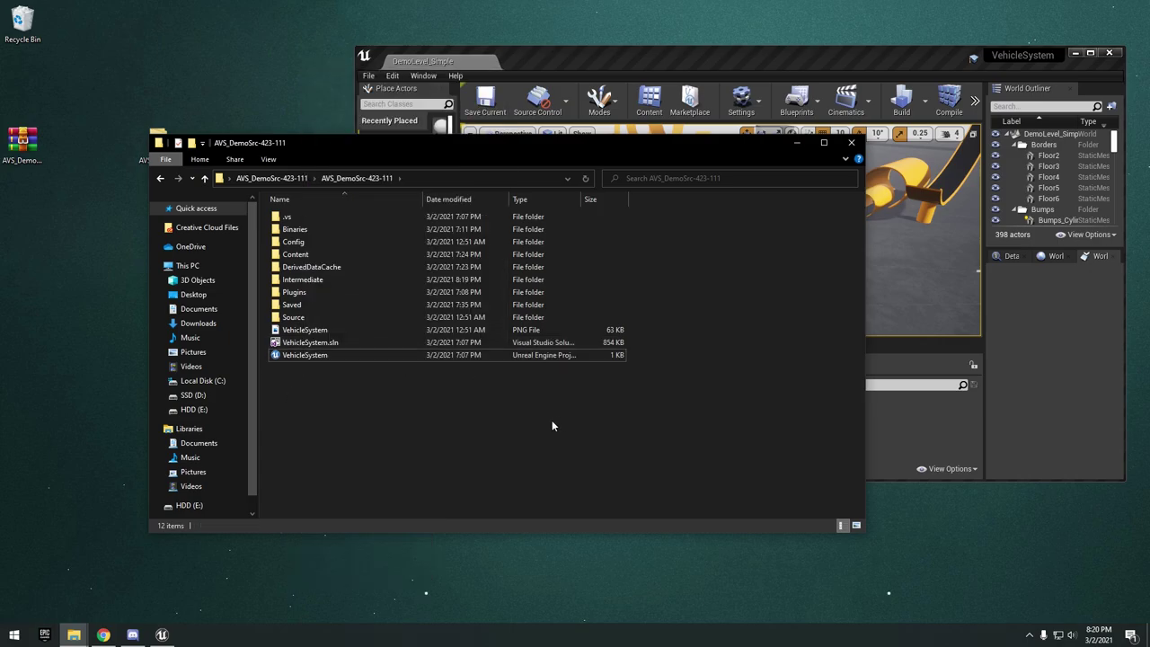
{"action": "left_click", "coordinate": [850, 143]}
{"action": "double_click", "coordinate": [836, 61]}
- Look around DemoLevel, examining Da Auto Shop, the ramps and the open ground beside the parking area
{"action": "right_click_drag", "start_coordinate": [720, 238], "coordinate": [723, 260]}
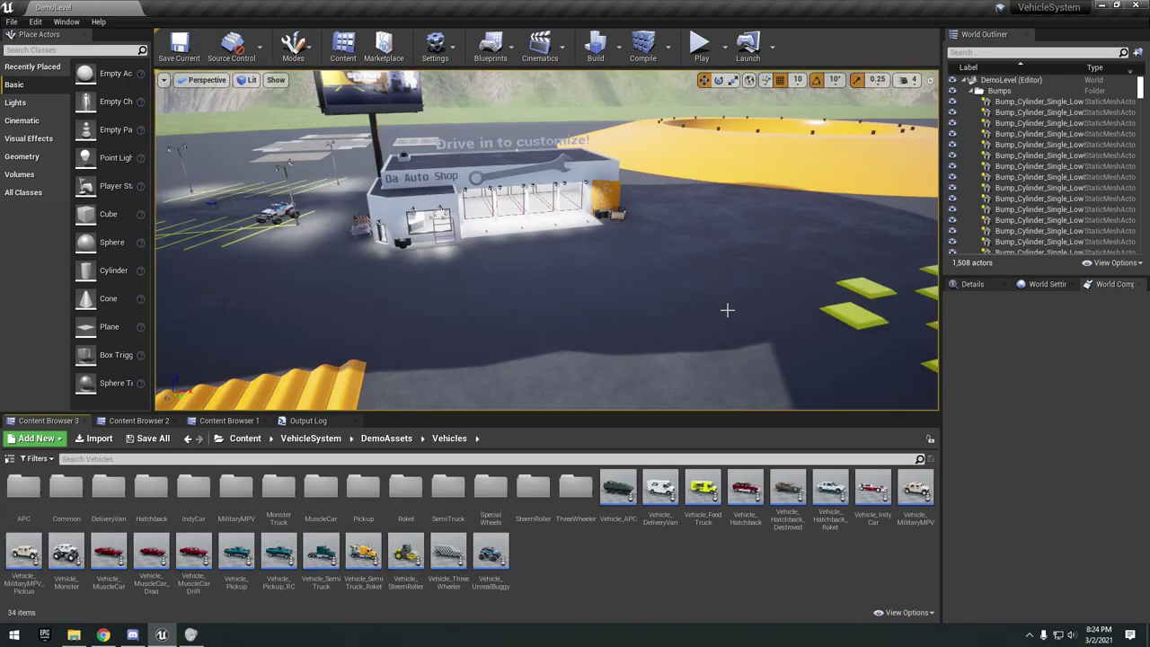
{"action": "right_click_drag", "start_coordinate": [727, 310], "coordinate": [885, 258]}
{"action": "right_click_drag", "start_coordinate": [575, 251], "coordinate": [537, 292]}
{"action": "right_click_drag", "start_coordinate": [731, 315], "coordinate": [690, 347]}
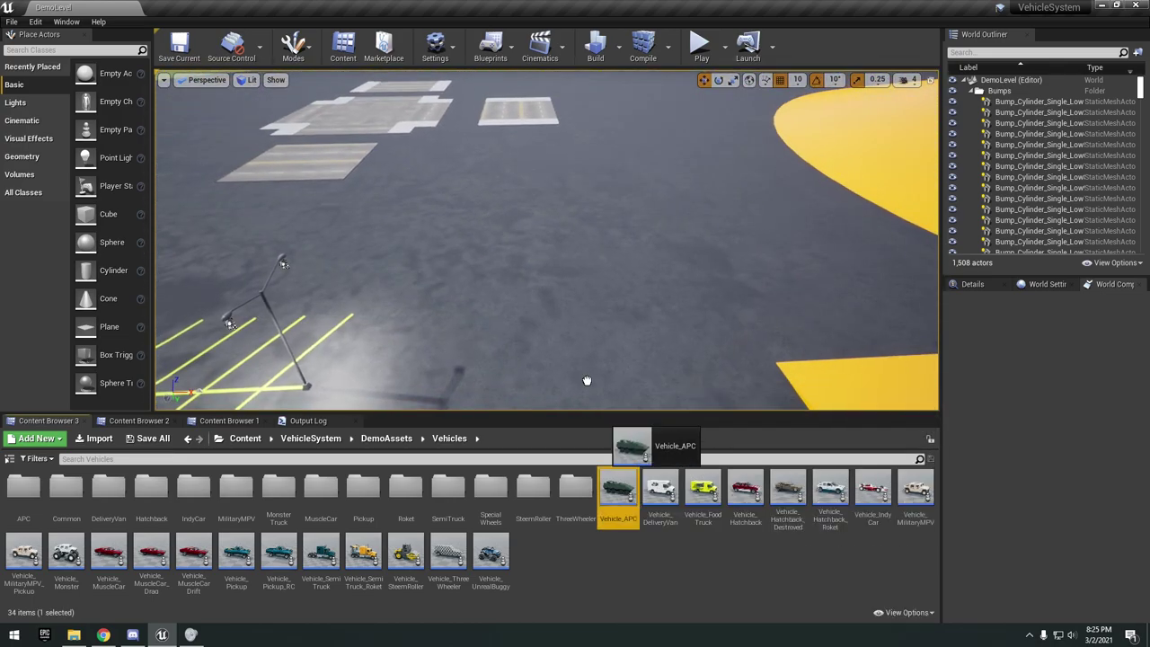
- Place one of each demo vehicle, from Vehicle_APC through Vehicle_UnrealBuggy, on the open ground in DemoLevel
{"action": "left_click_drag", "start_coordinate": [618, 490], "coordinate": [405, 346]}
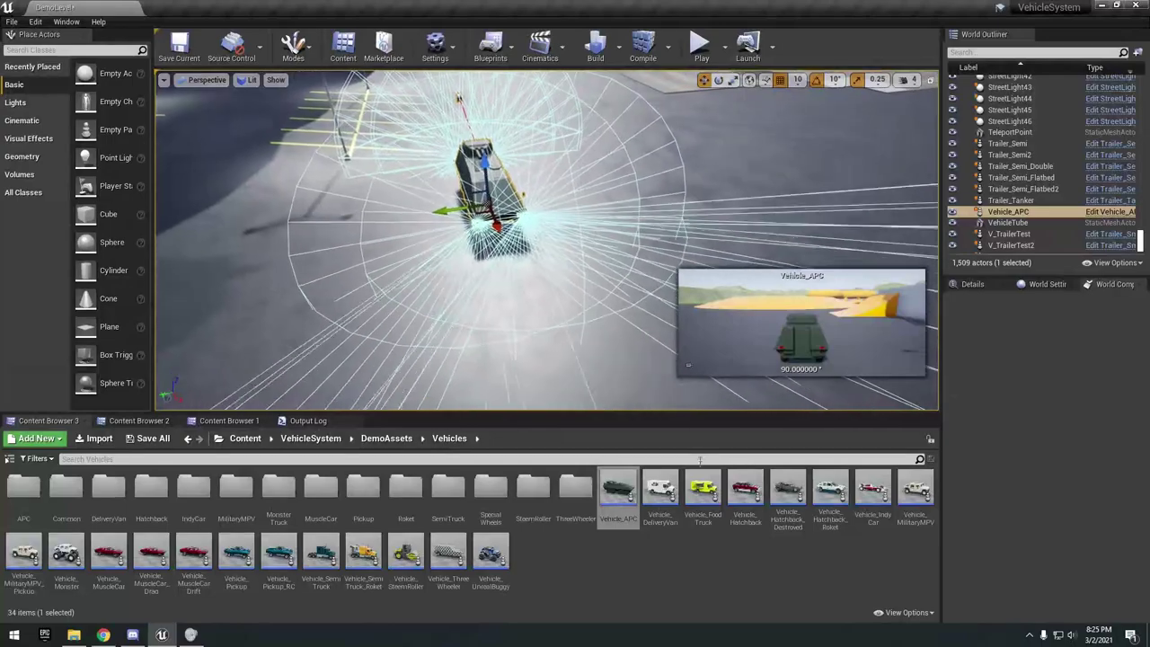
{"action": "left_click_drag", "start_coordinate": [660, 490], "coordinate": [637, 179]}
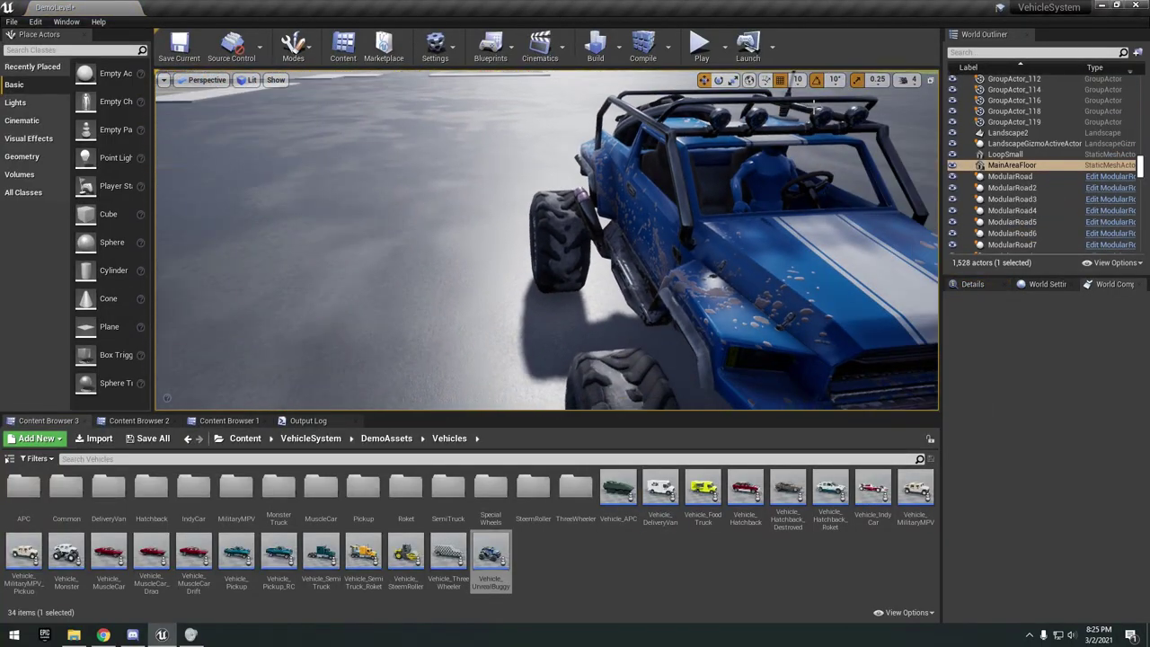
- Set the viewport camera speed to 3 and examine the placed buggy, checkered three-wheeler, steamroller and orange rocket semi truck
{"action": "left_click", "coordinate": [914, 82]}
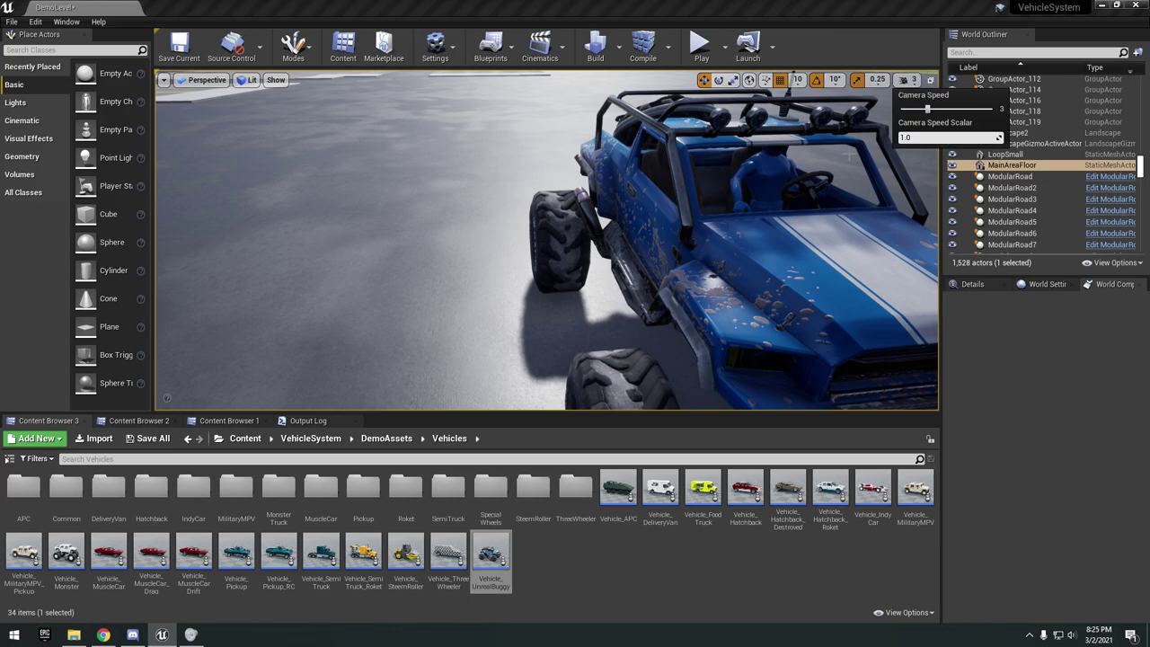
{"action": "right_click_drag", "start_coordinate": [849, 155], "coordinate": [809, 155]}
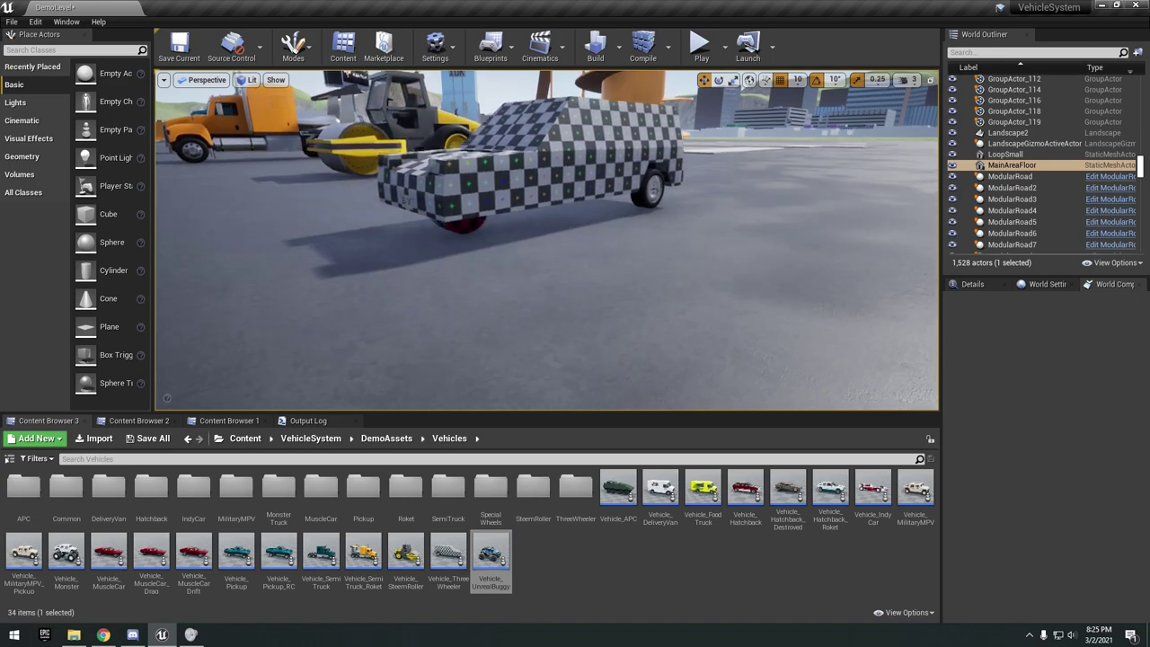
{"action": "right_click_drag", "start_coordinate": [808, 155], "coordinate": [763, 157]}
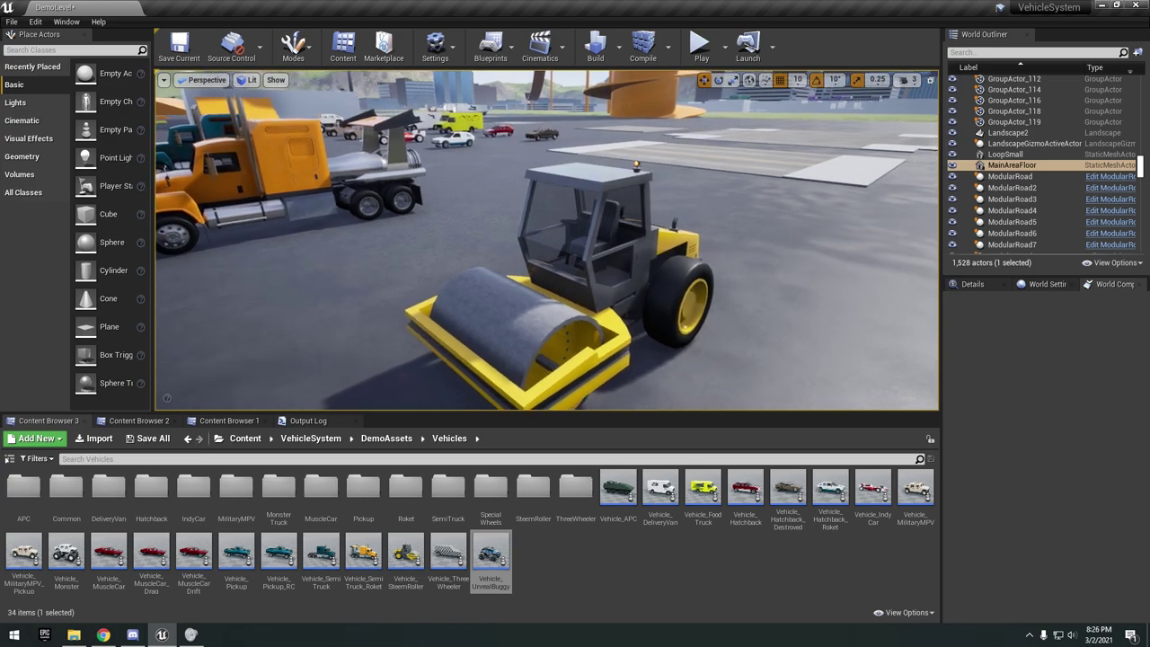
{"action": "right_click_drag", "start_coordinate": [764, 157], "coordinate": [718, 131]}
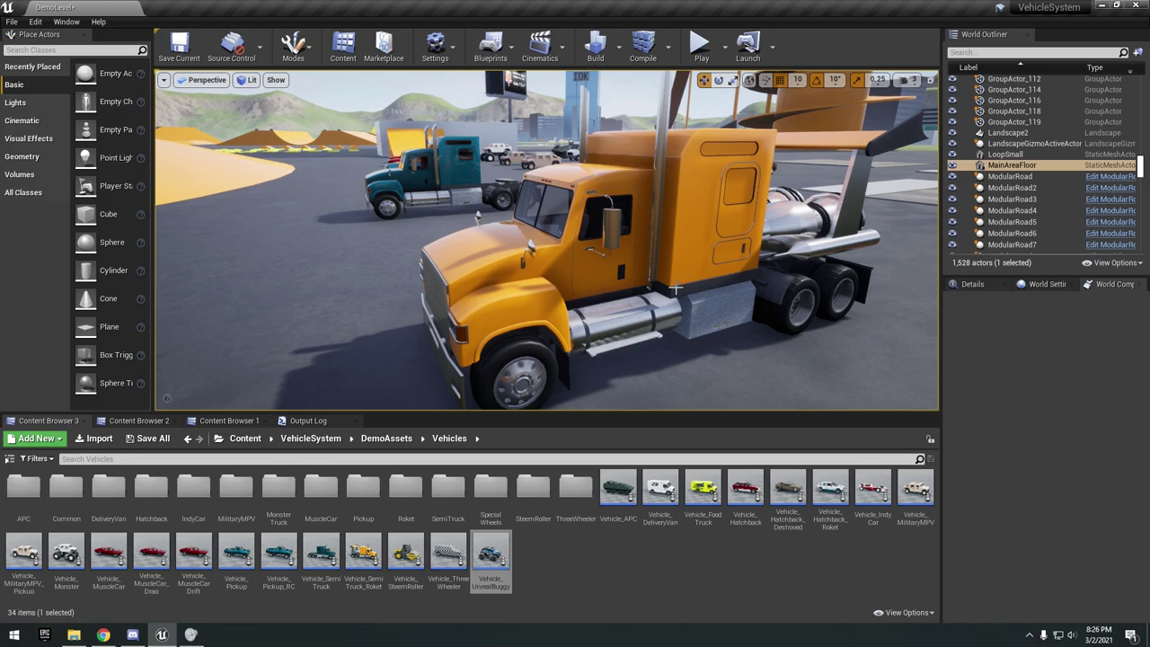
- Examine the teal semi truck, the miniature RC pickup and the red muscle cars among the placed vehicles
{"action": "right_click_drag", "start_coordinate": [575, 233], "coordinate": [611, 345]}
{"action": "right_click_drag", "start_coordinate": [460, 248], "coordinate": [813, 220]}
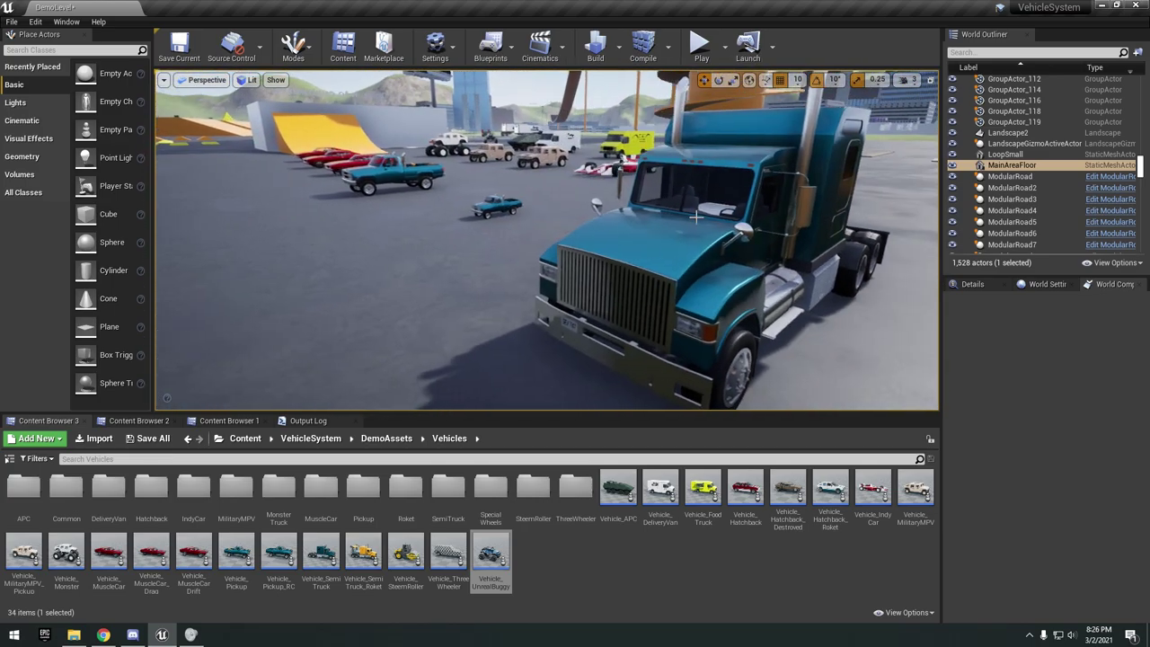
{"action": "right_click_drag", "start_coordinate": [546, 240], "coordinate": [593, 328]}
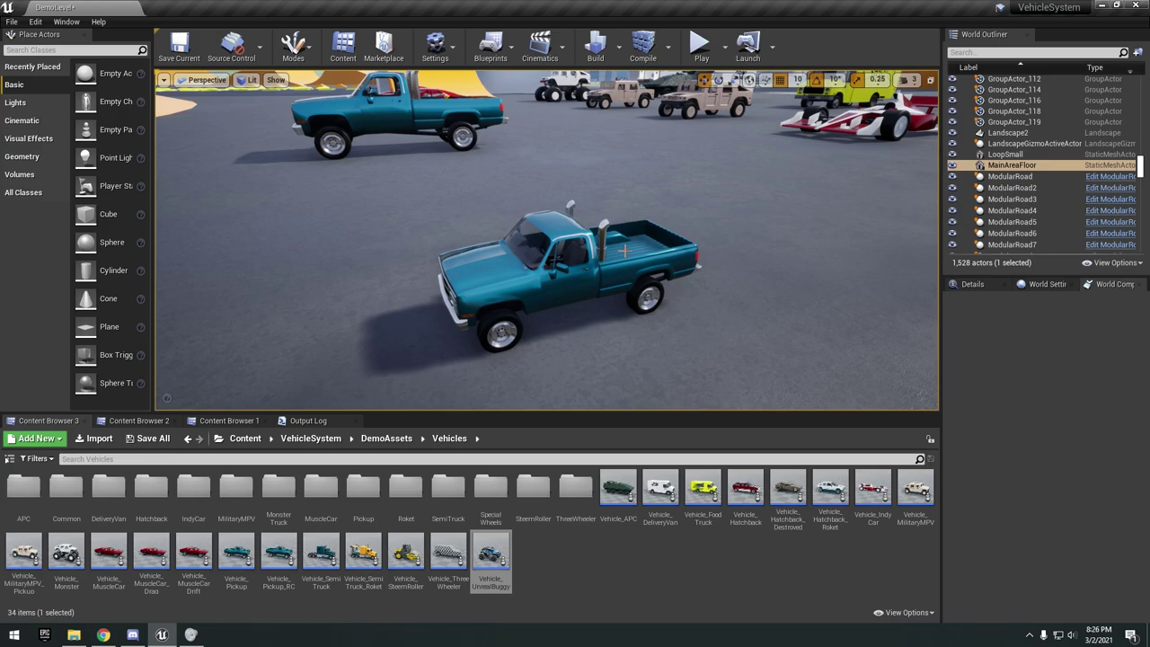
{"action": "mouse_move", "coordinate": [624, 251]}
{"action": "right_mouse_down"}
{"action": "mouse_move", "coordinate": [601, 244]}
{"action": "mouse_move", "coordinate": [595, 259]}
{"action": "mouse_move", "coordinate": [539, 235]}
{"action": "mouse_move", "coordinate": [611, 215]}
{"action": "mouse_move", "coordinate": [607, 233]}
{"action": "mouse_move", "coordinate": [629, 235]}
{"action": "right_mouse_up"}
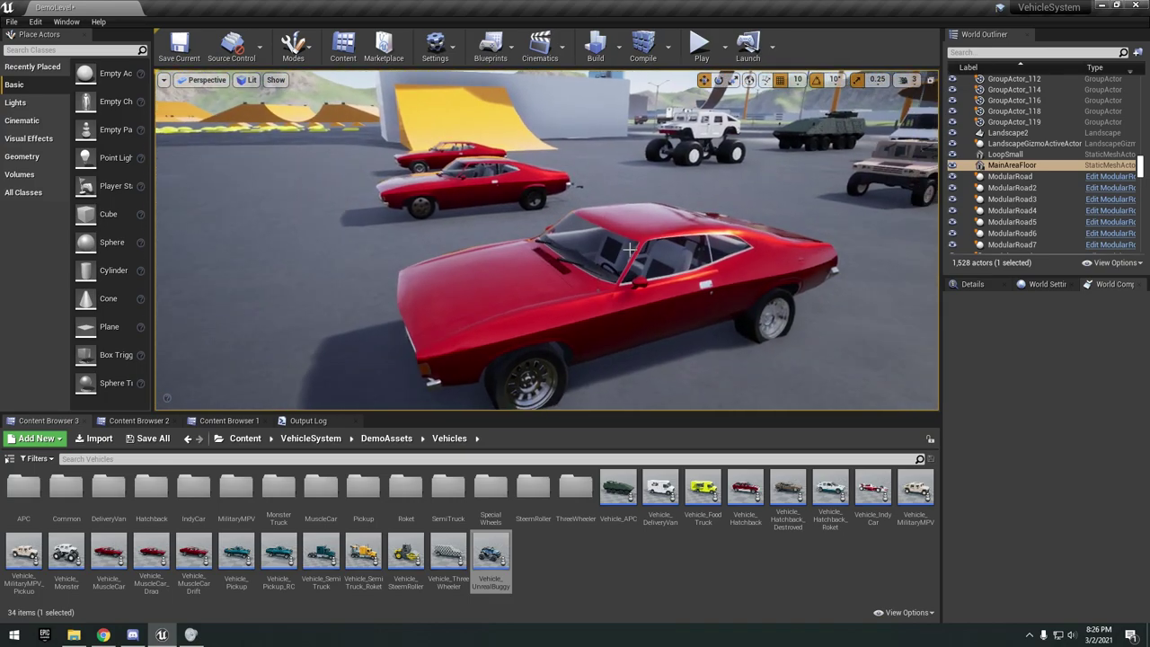
- Inspect the monster truck, the military MPVs and the boxes on the shelves inside the delivery van
{"action": "right_click_drag", "start_coordinate": [630, 250], "coordinate": [591, 251]}
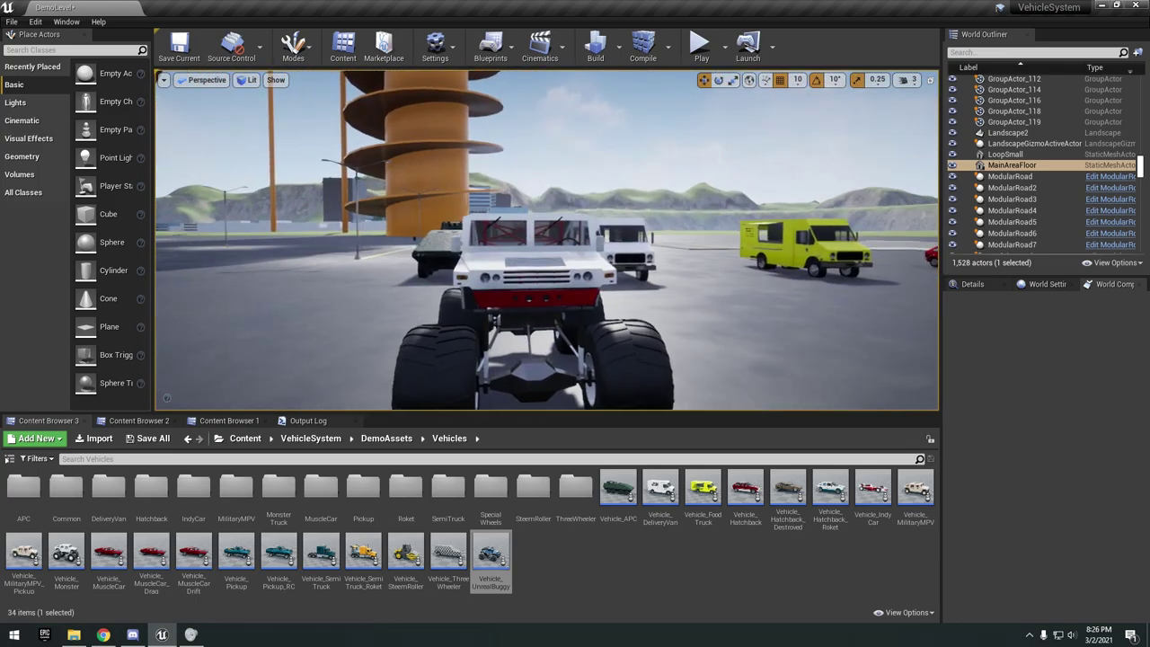
{"action": "right_click_drag", "start_coordinate": [546, 240], "coordinate": [620, 246]}
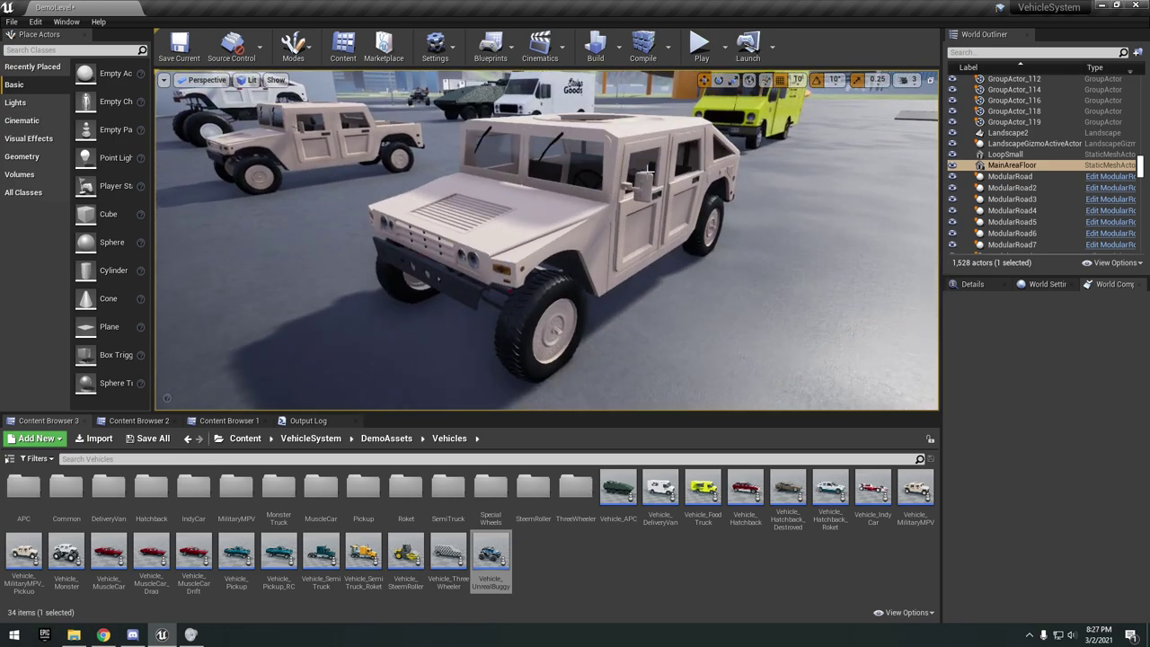
{"action": "mouse_move", "coordinate": [649, 169]}
{"action": "left_mouse_down"}
{"action": "mouse_move", "coordinate": [642, 89]}
{"action": "mouse_move", "coordinate": [634, 153]}
{"action": "left_mouse_up"}
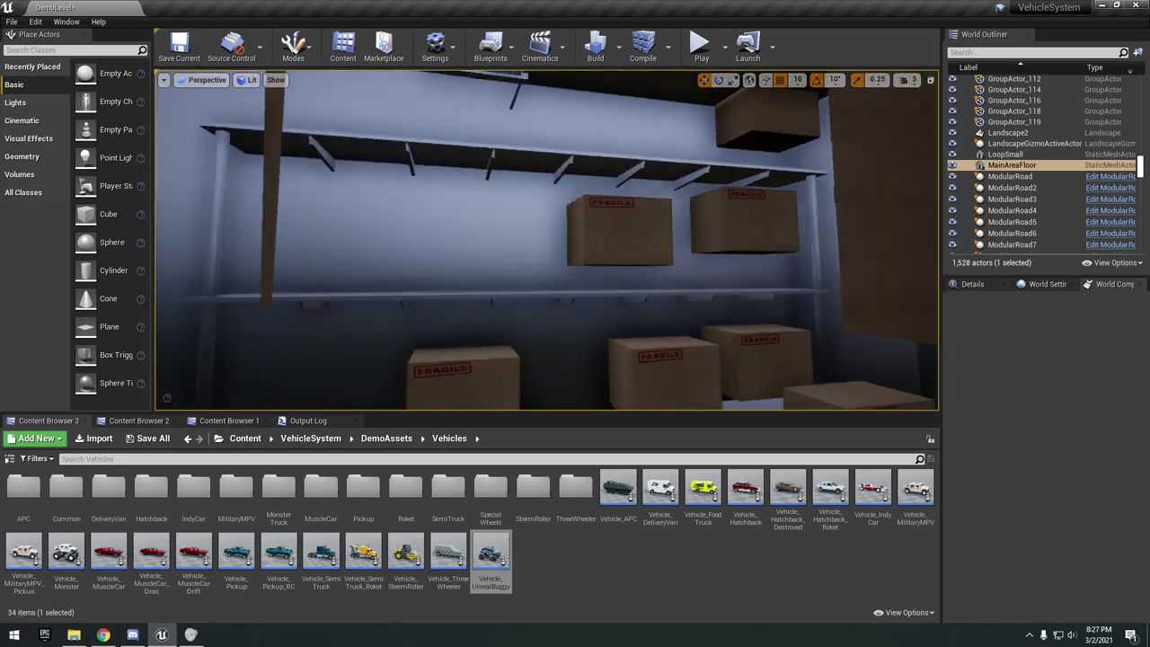
{"action": "right_click_drag", "start_coordinate": [624, 257], "coordinate": [624, 284]}
- Play-test the level by entering the APC and driving it past the monster truck toward the yellow ramps
{"action": "left_click", "coordinate": [624, 257]}
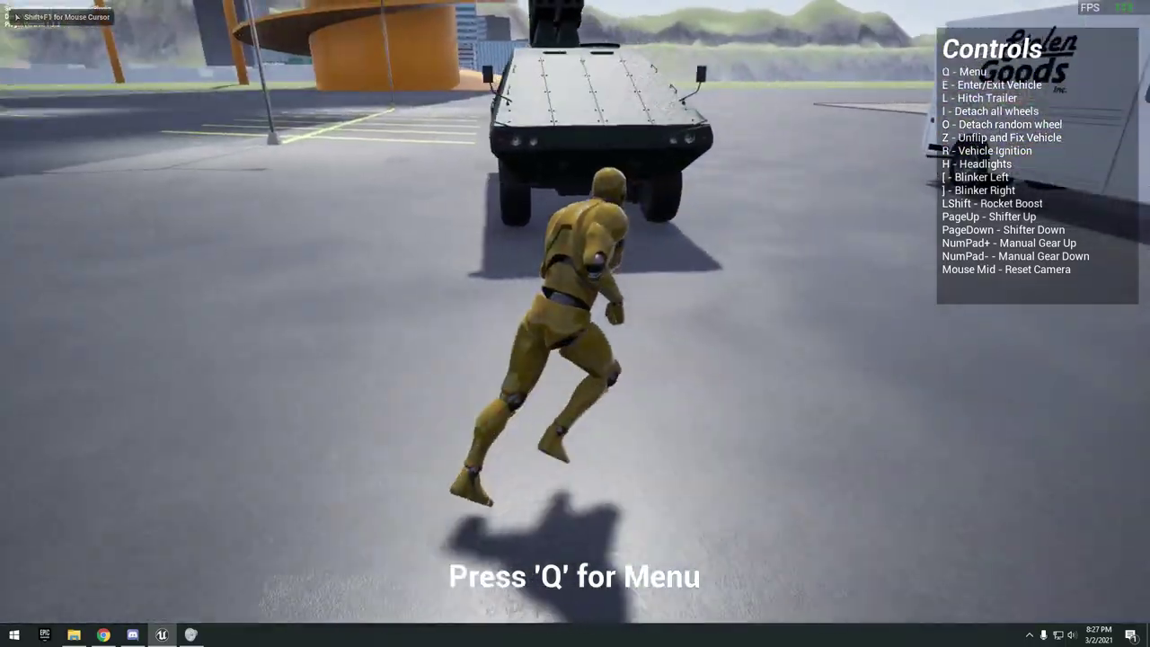
{"action": "key", "text": "e"}
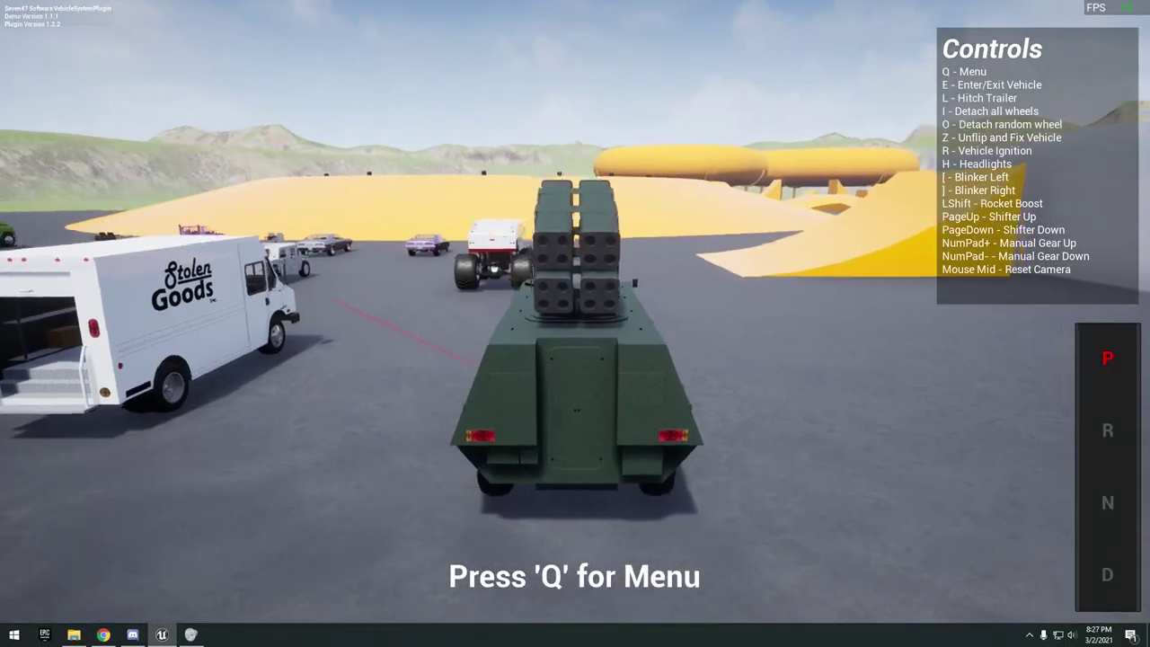
{"action": "key", "text": "s"}
{"action": "key", "text": "w"}
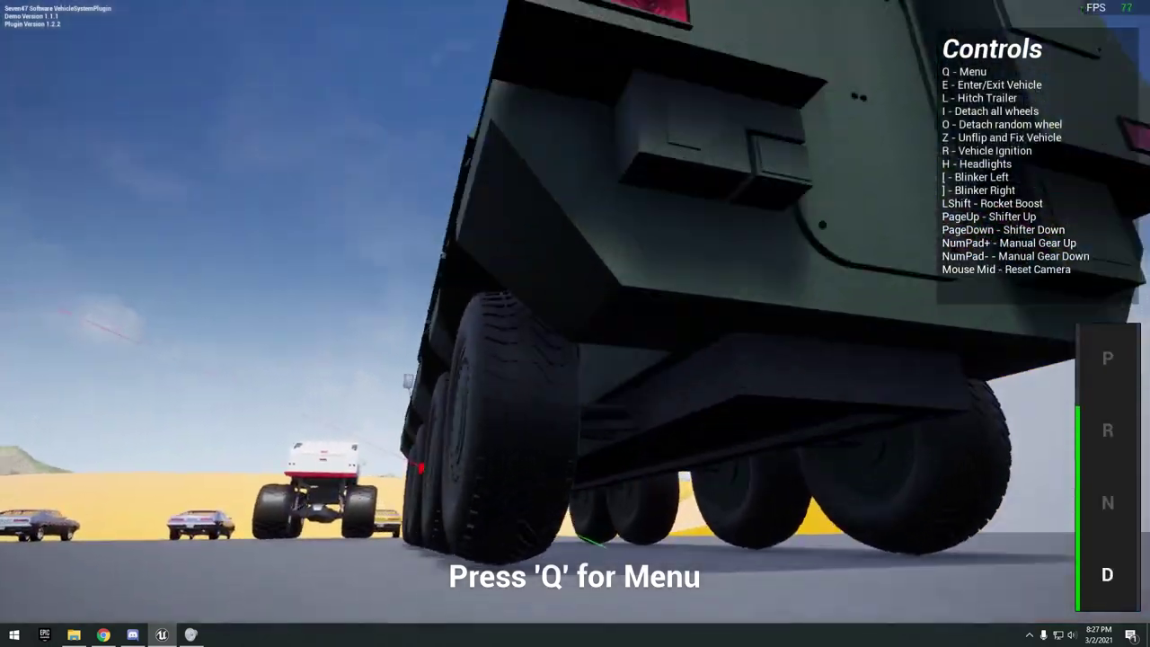
{"action": "key", "text": "w"}
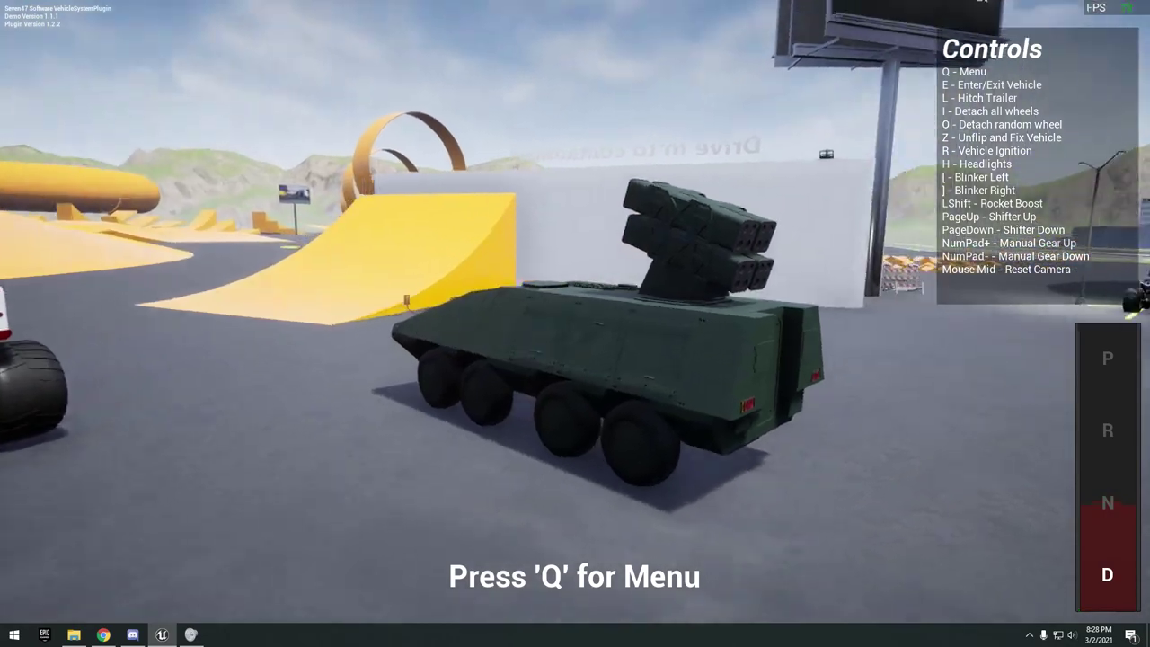
{"action": "key", "text": "w"}
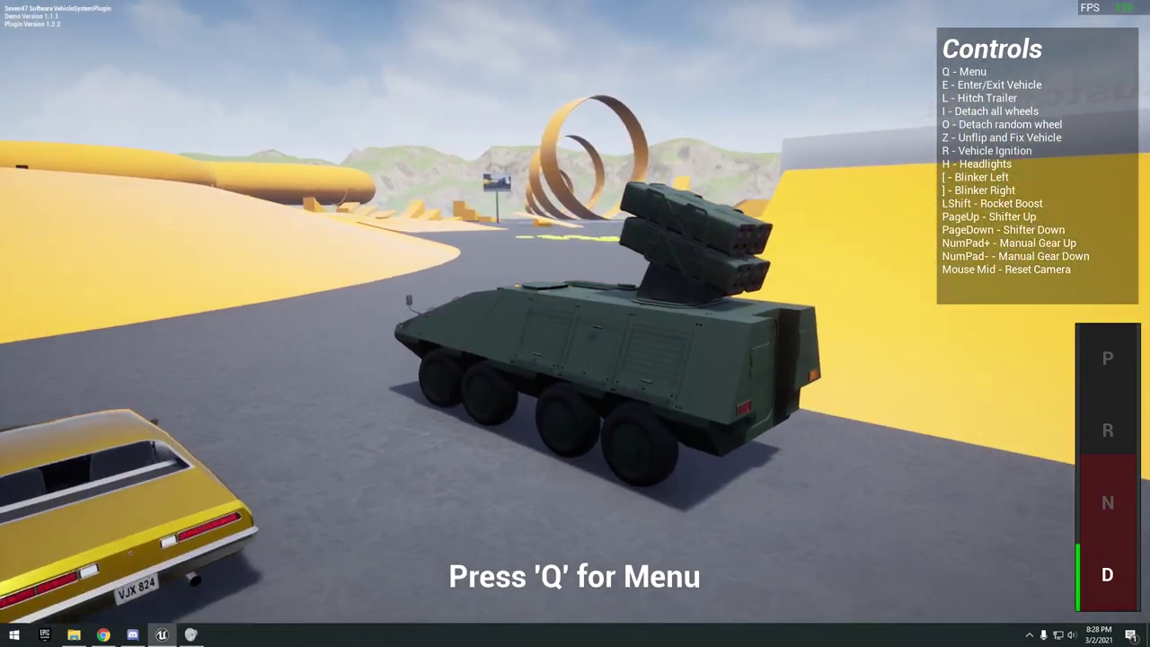
- Drive the APC around the open ground, steering past the buggy and semi trucks and back toward the vans
{"action": "key", "text": "a"}
{"action": "key", "text": "w"}
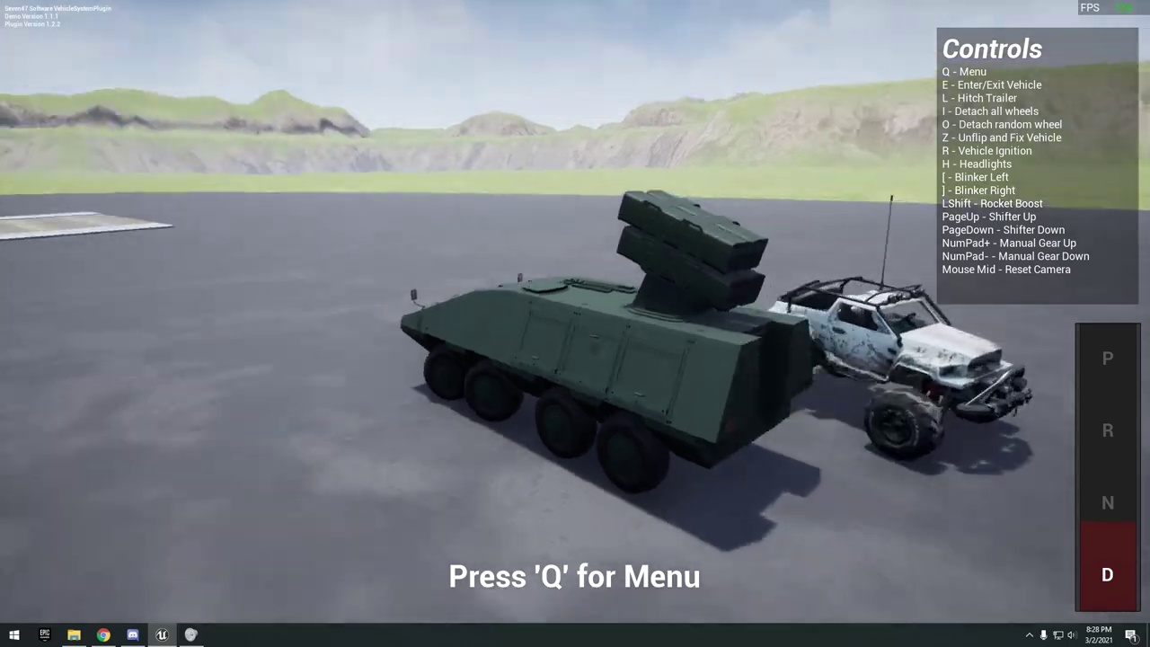
{"action": "key", "text": "w"}
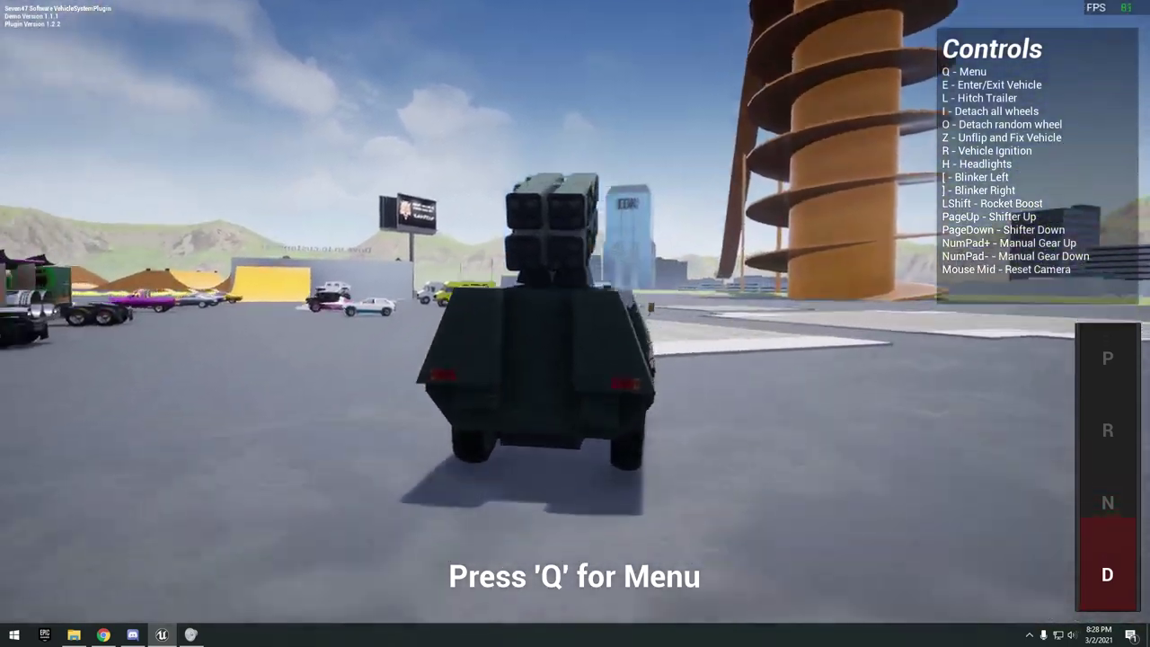
{"action": "key", "text": "a"}
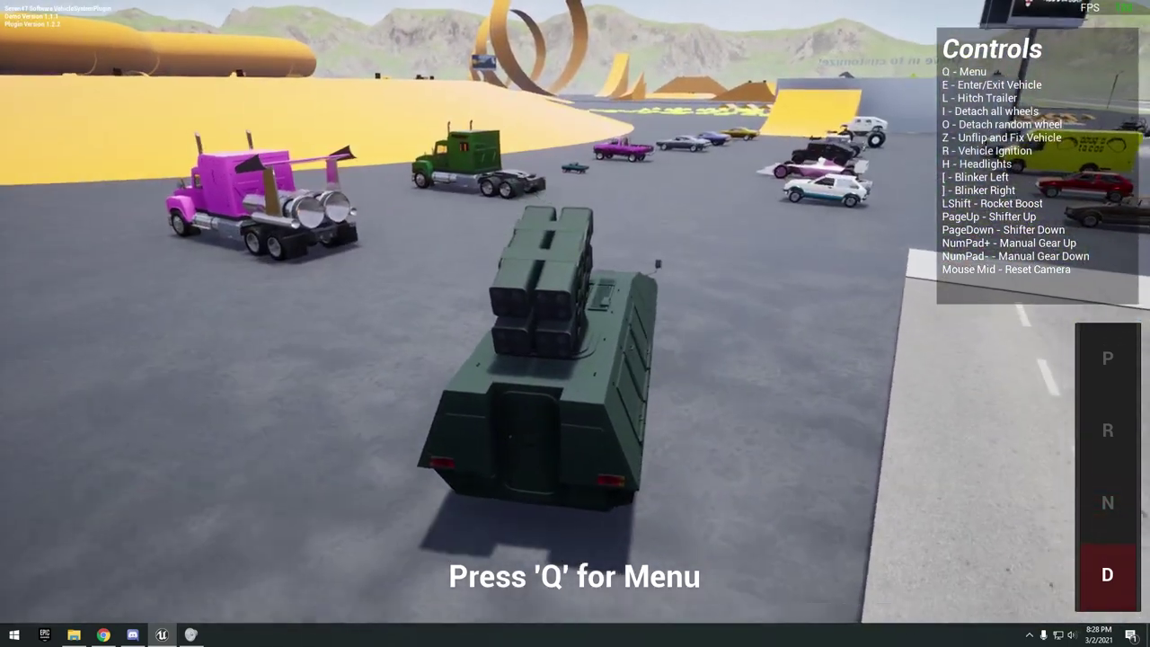
{"action": "key", "text": "d"}
{"action": "key", "text": "w"}
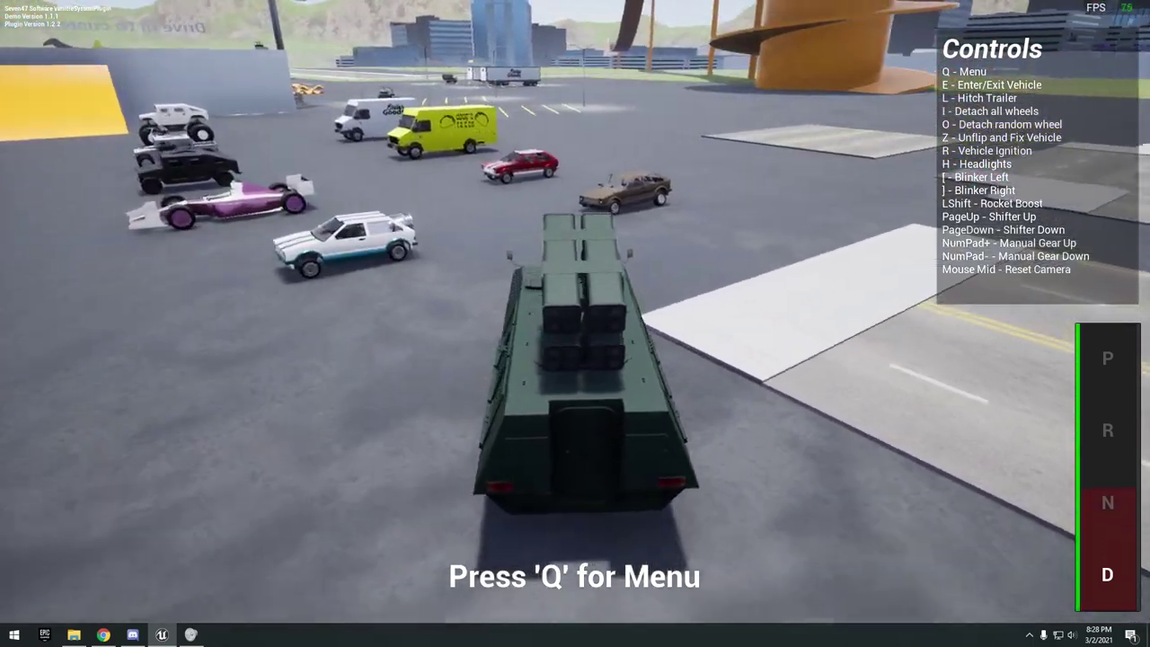
{"action": "key", "text": "a"}
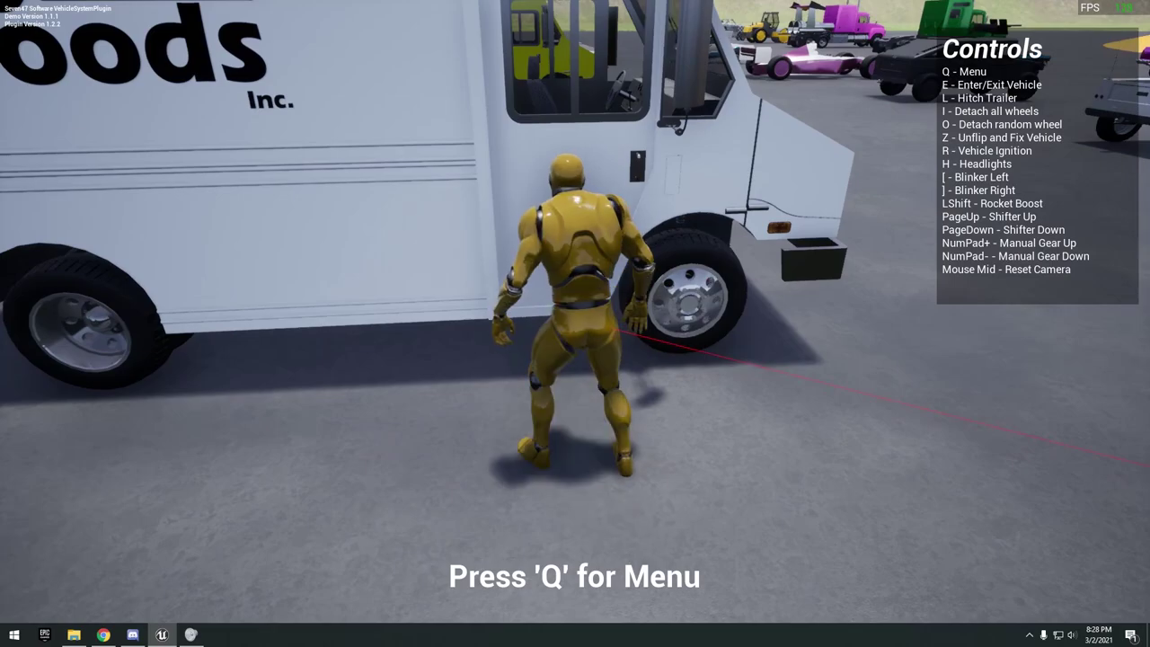
- Enter the Stolen Goods delivery van, reverse it, and drive it forward between the monster truck and the APC
{"action": "key", "text": "e"}
{"action": "key", "text": "s"}
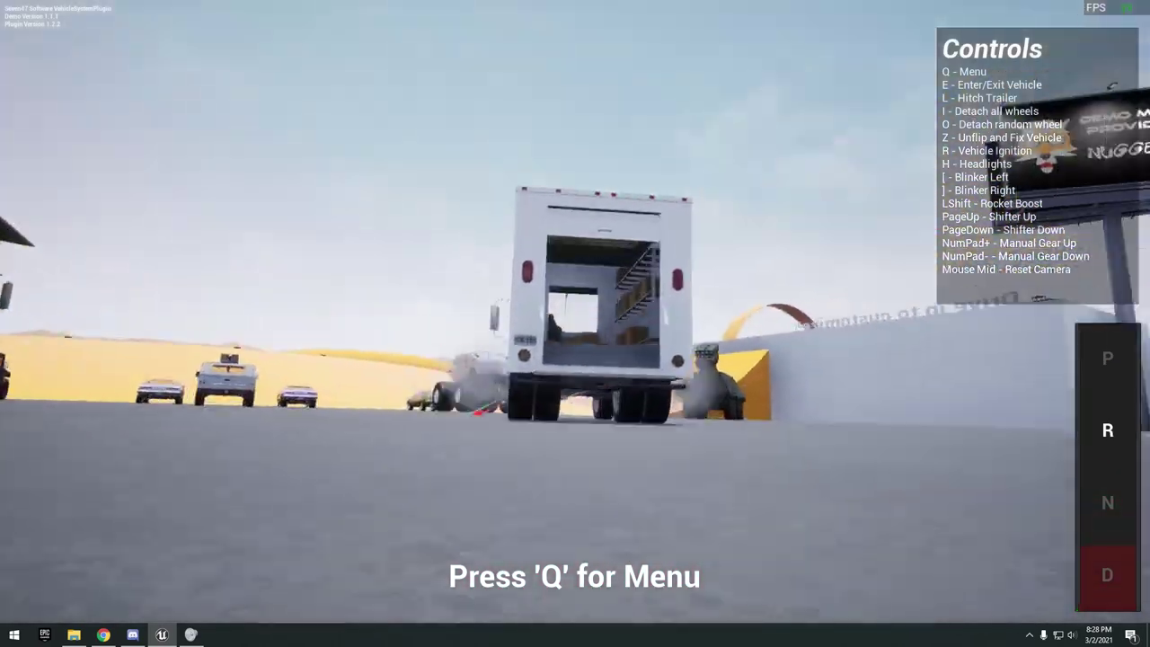
{"action": "key", "text": "w"}
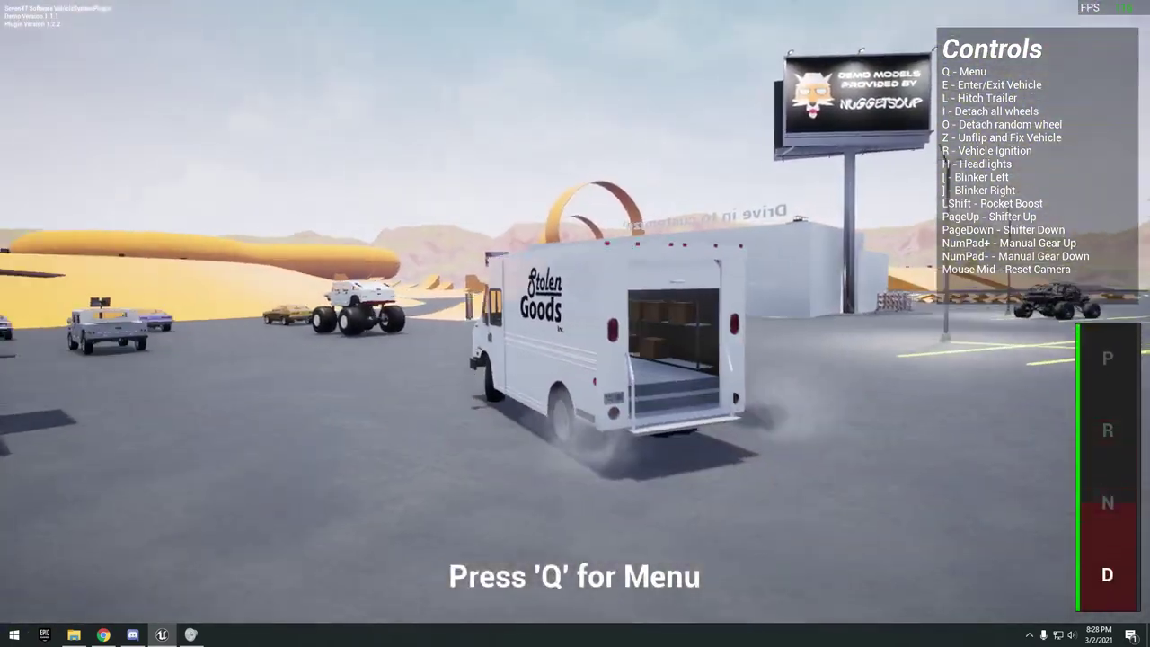
{"action": "key", "text": "w"}
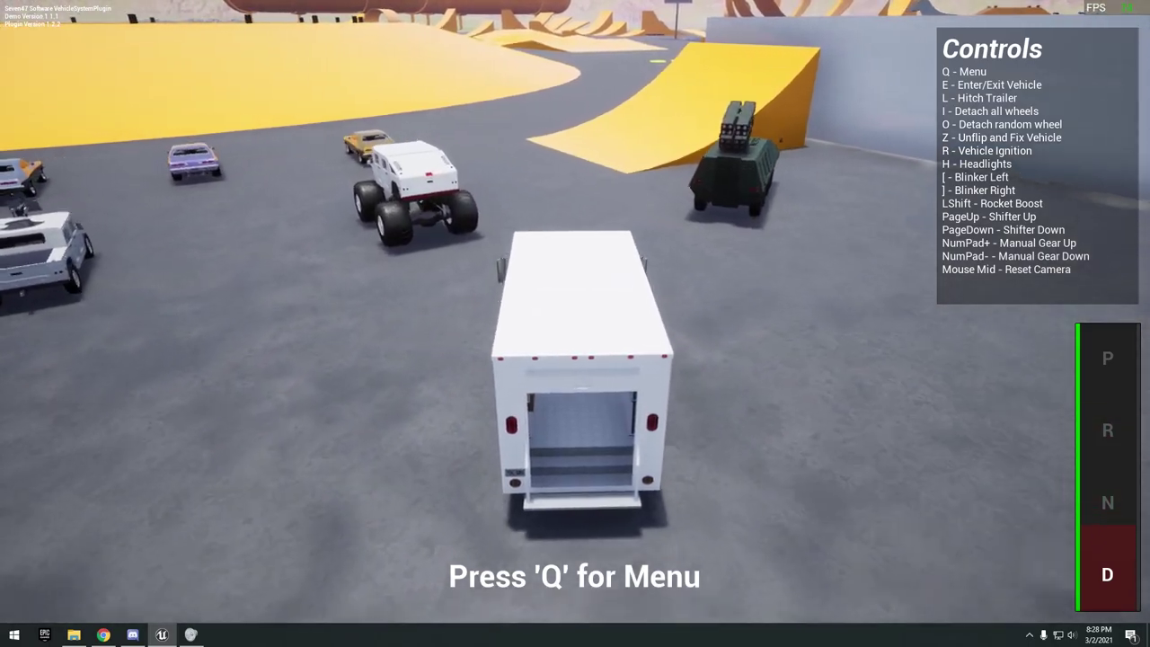
{"action": "key", "text": "w"}
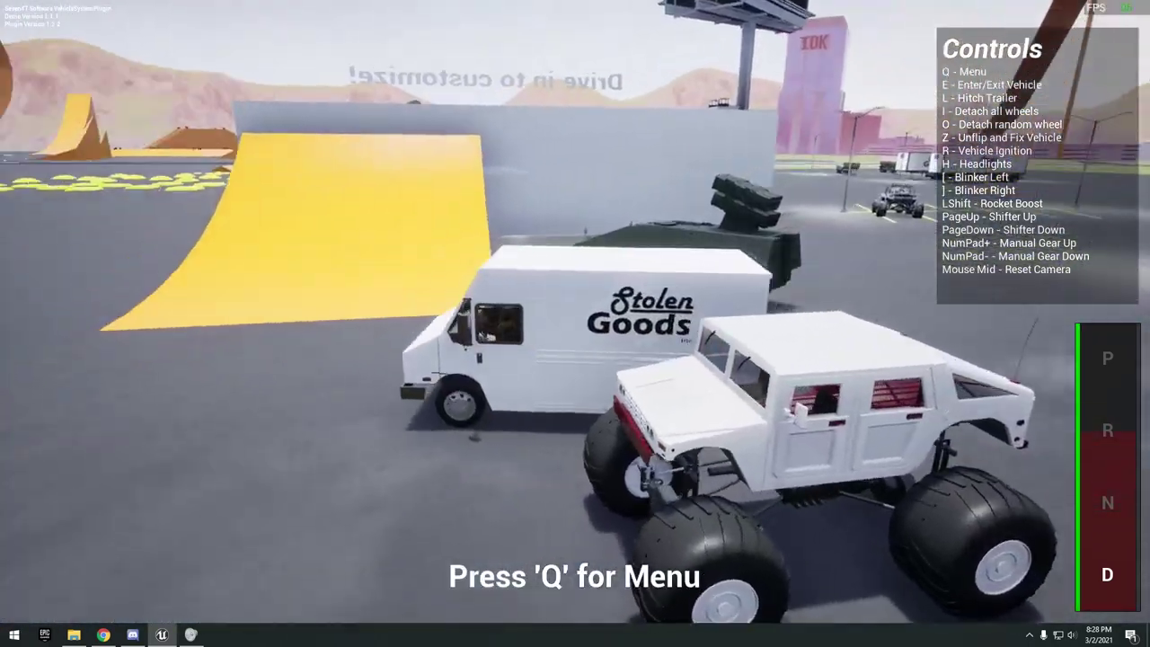
- Drive the delivery van up the yellow banked track and steer it through the tire stacks
{"action": "key", "text": "w"}
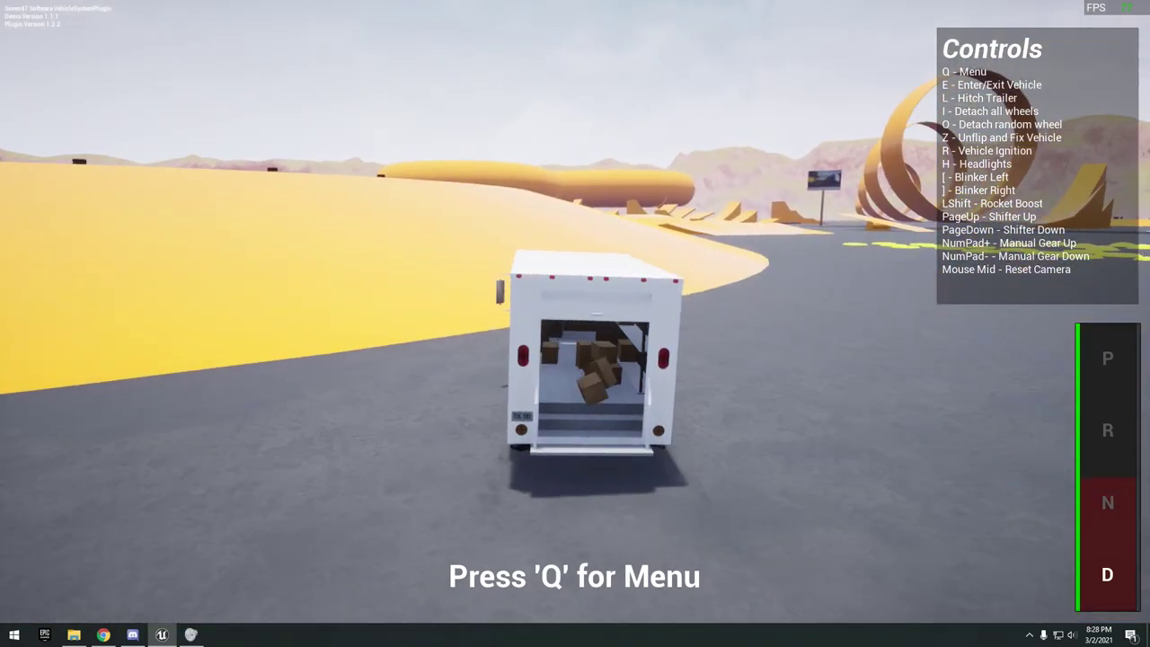
{"action": "key", "text": "w"}
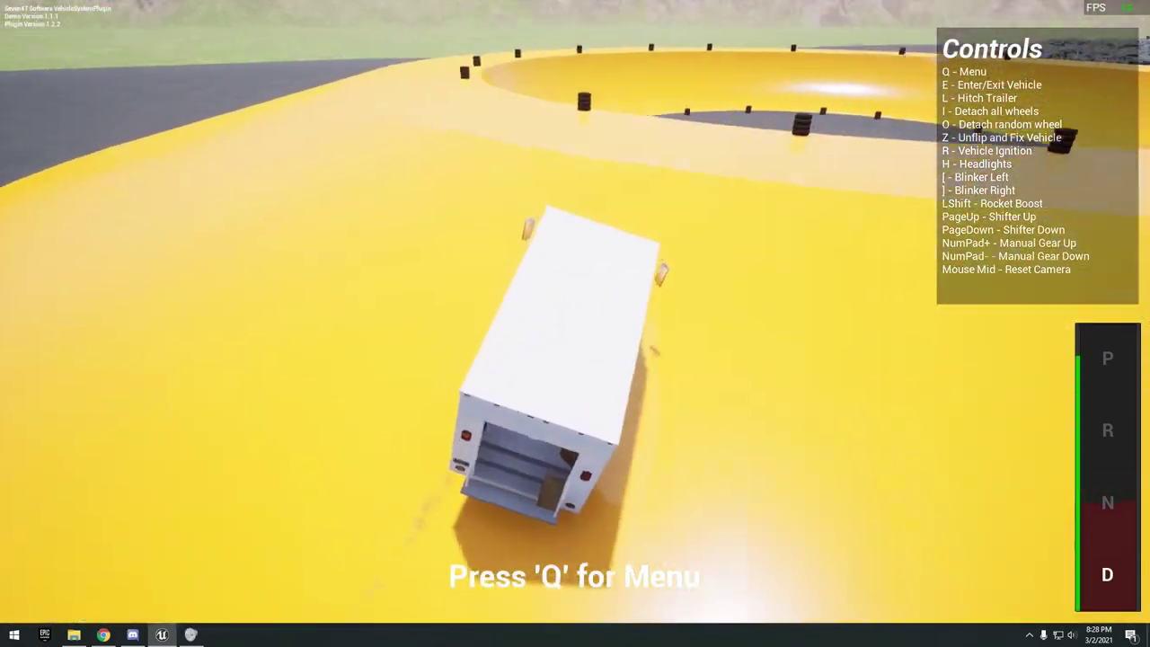
{"action": "key", "text": "w"}
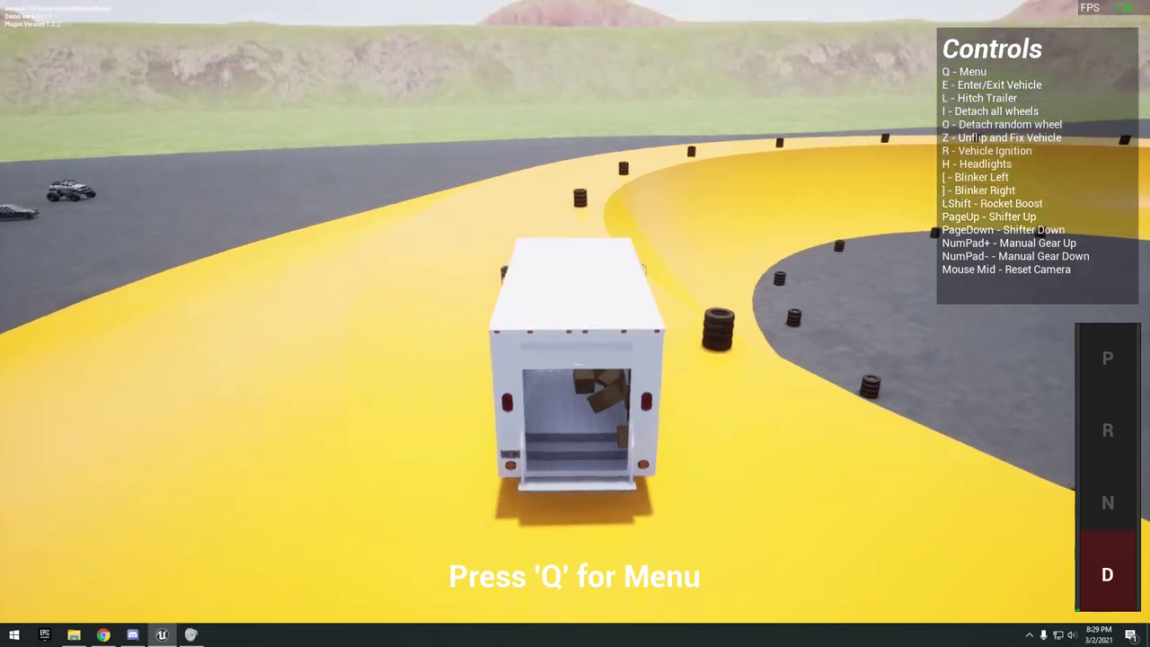
{"action": "key", "text": "d"}
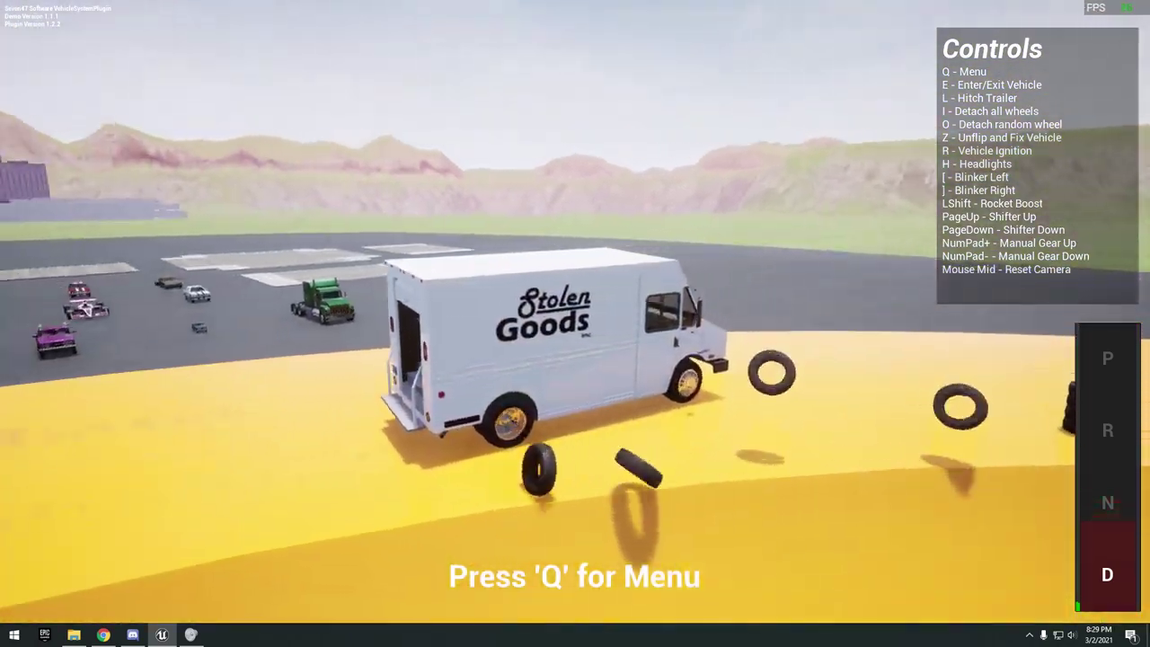
{"action": "key", "text": "w"}
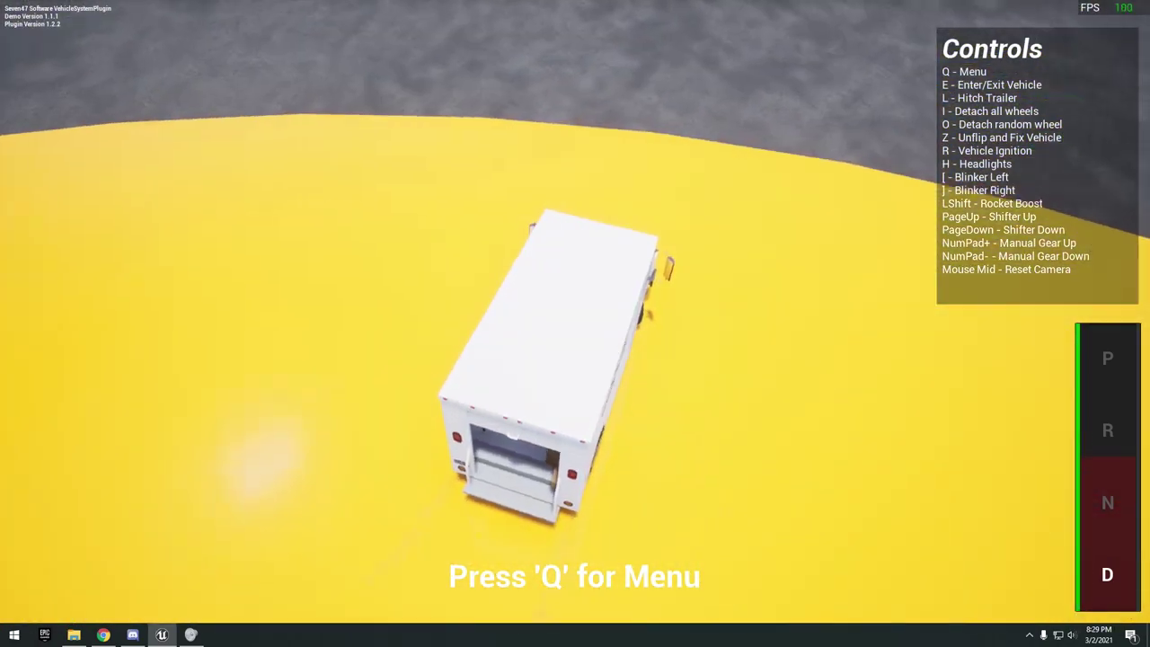
{"action": "key", "text": "w"}
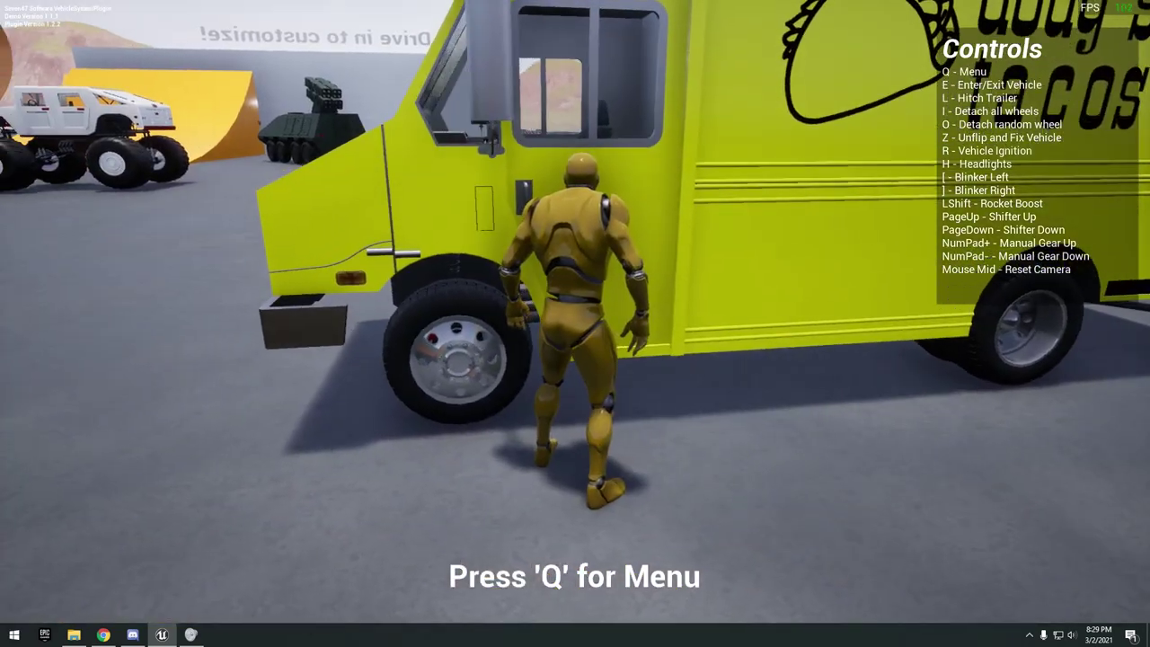
- Enter the yellow taco truck, test it forward and in reverse around the parked vehicles, and end the play session
{"action": "key", "text": "e"}
{"action": "key", "text": "w"}
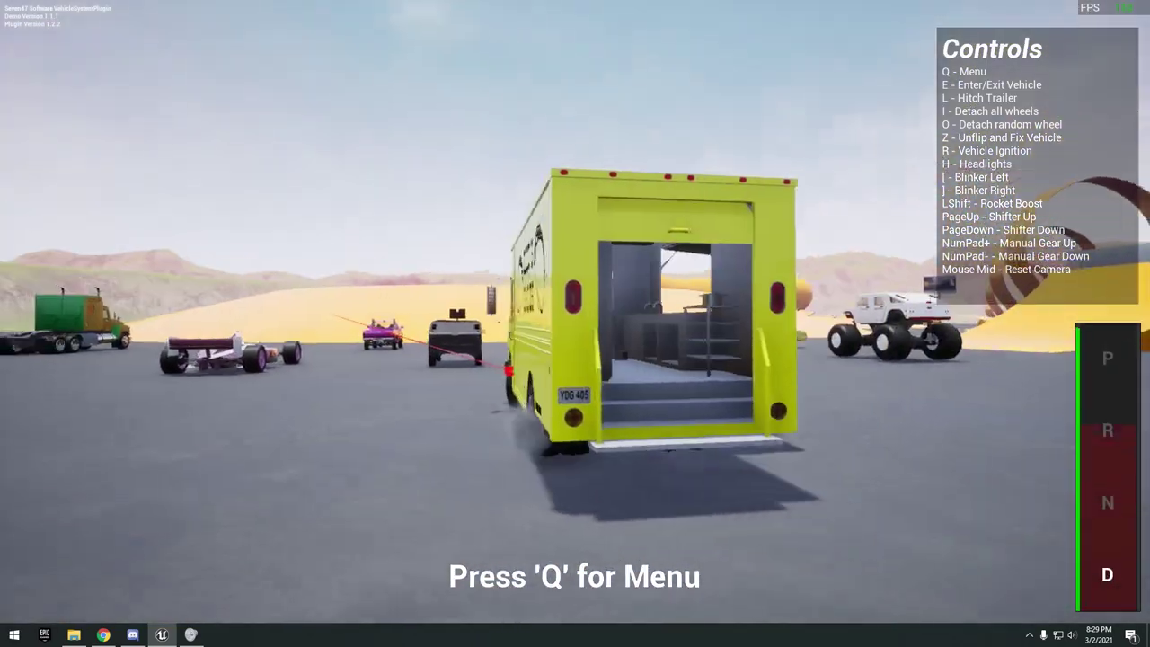
{"action": "key", "text": "s"}
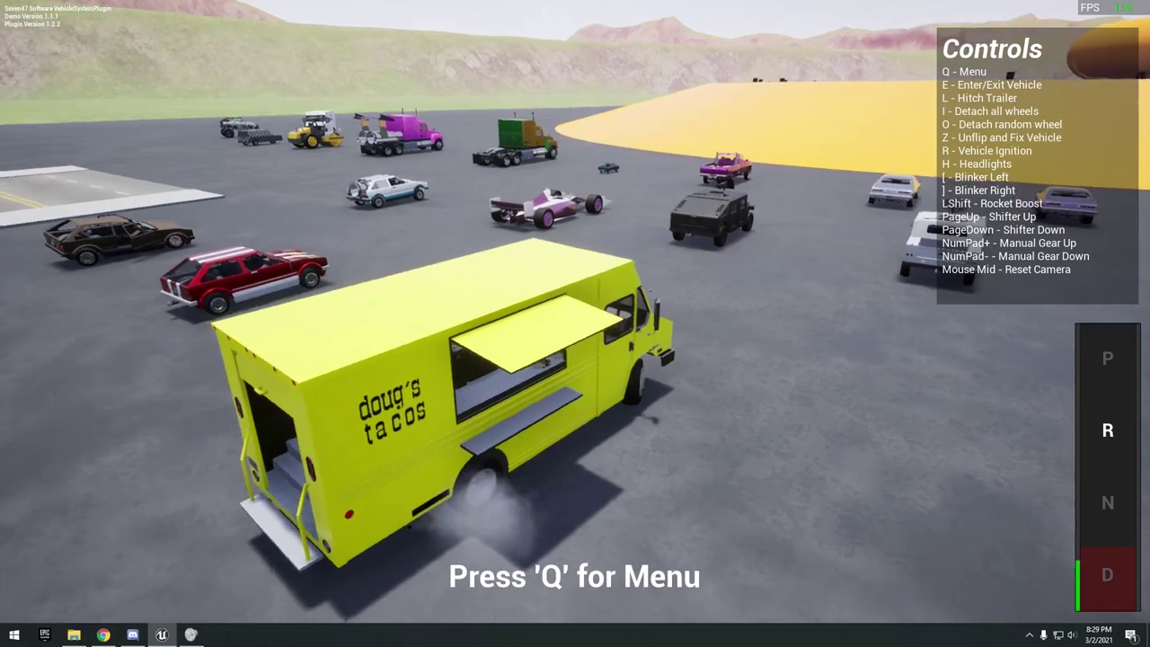
{"action": "key", "text": "w"}
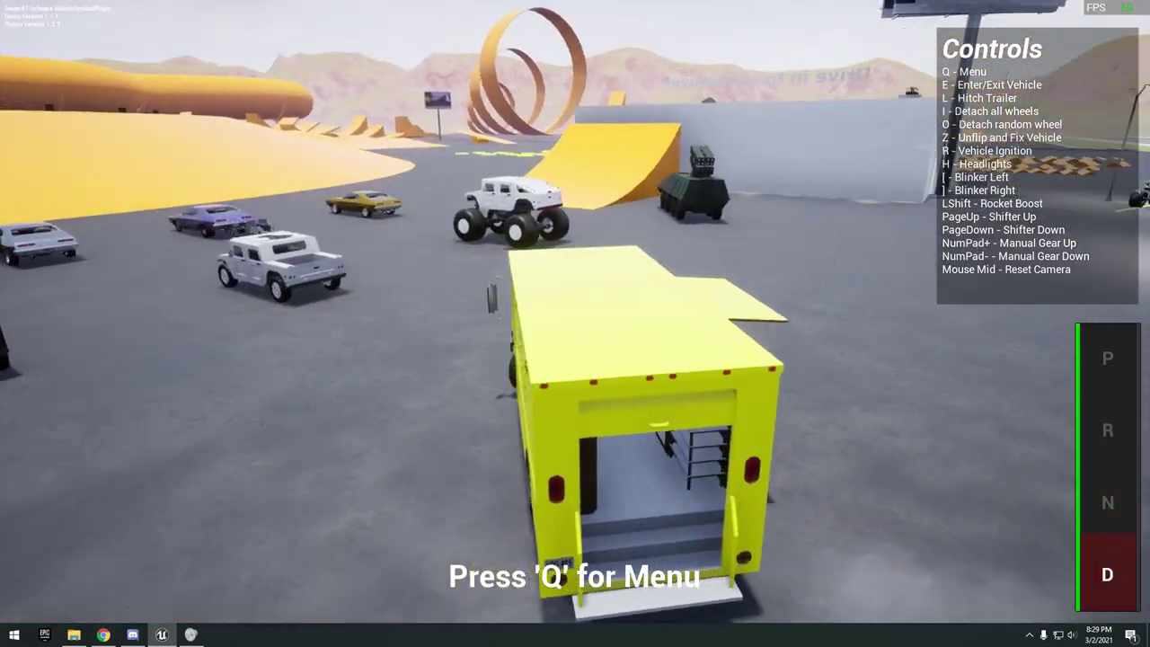
{"action": "key", "text": "w"}
{"action": "key", "text": "q"}
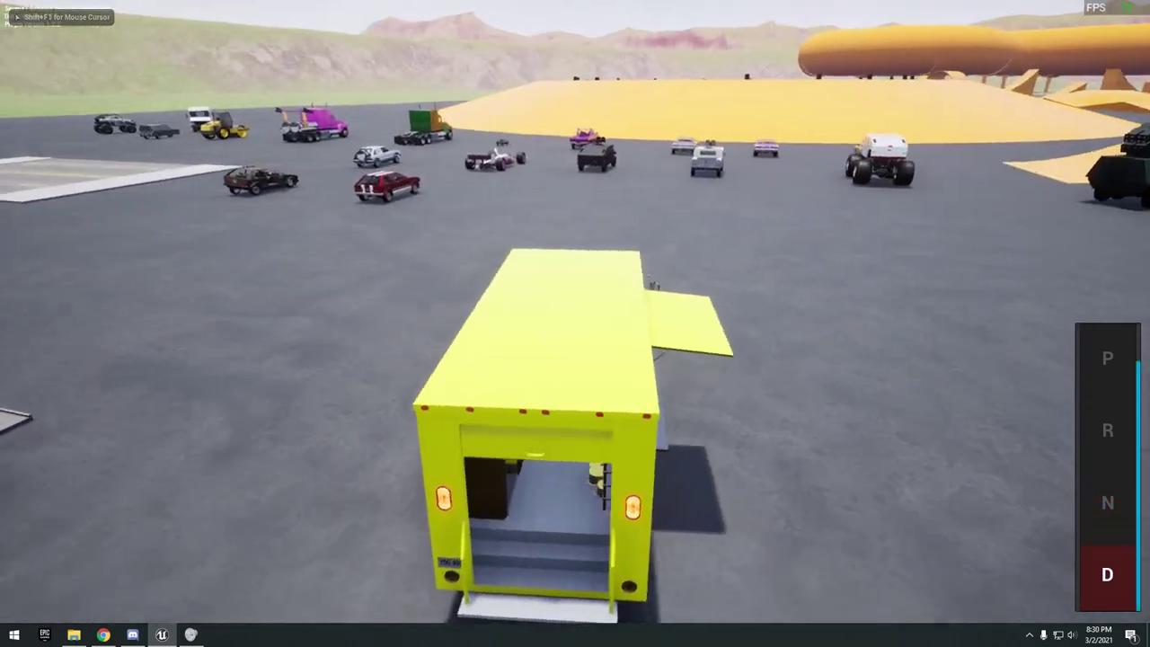
{"action": "key", "text": "F11"}
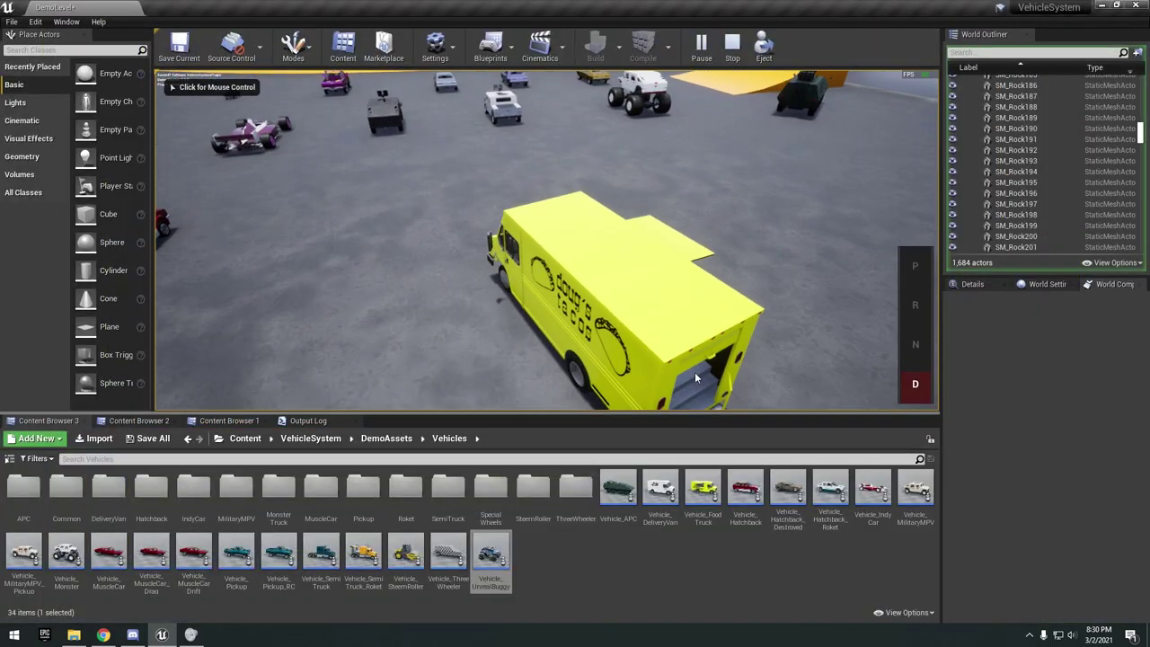
{"action": "key", "text": "Escape"}
- Set the net mode to Play As Client with 2 players and start the multiplayer preview
{"action": "left_click", "coordinate": [720, 47]}
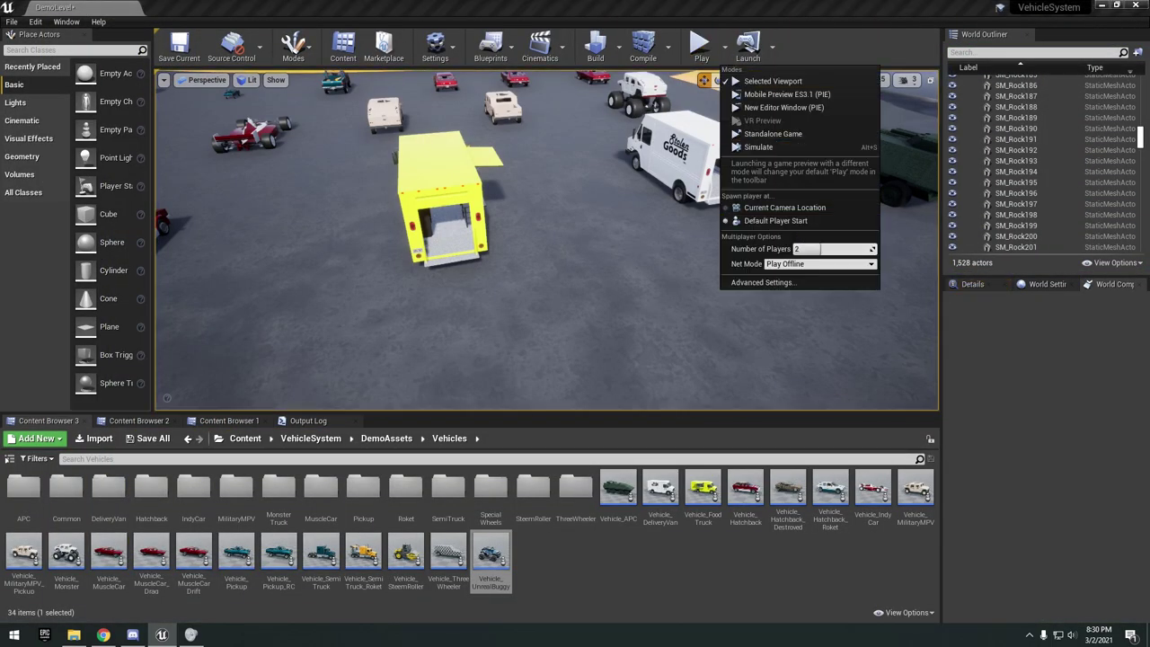
{"action": "left_click", "coordinate": [798, 290]}
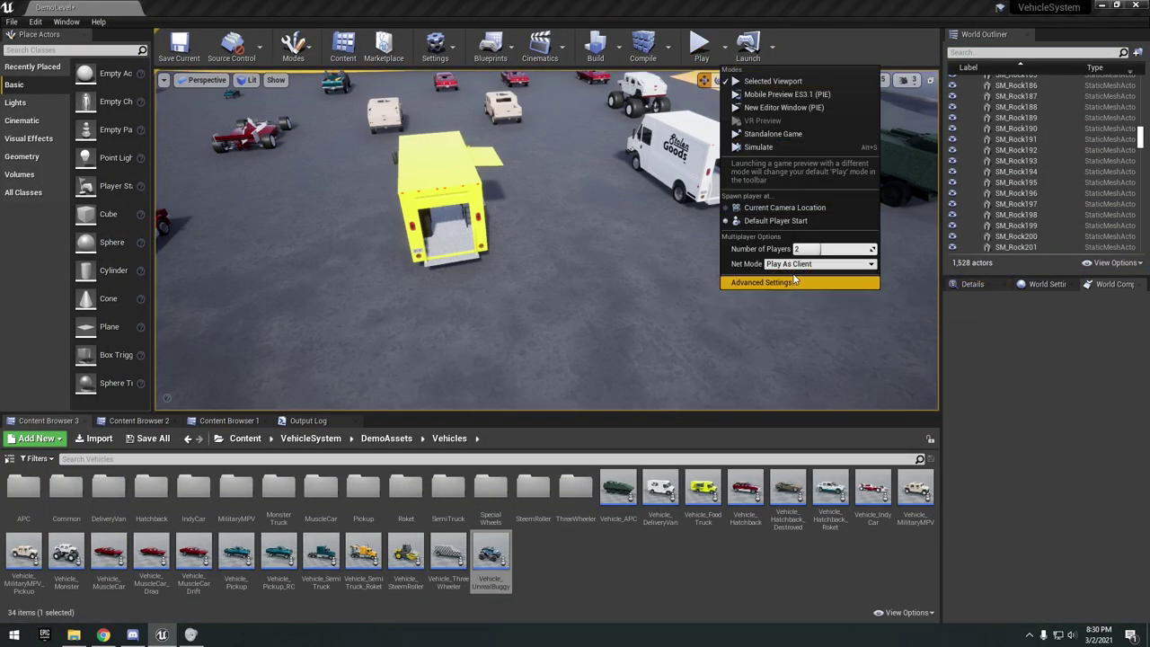
{"action": "left_click", "coordinate": [700, 45]}
- Run the Client 1 character to the red hatchback with white stripes and enter it
{"action": "key", "text": "w"}
{"action": "key", "text": "d"}
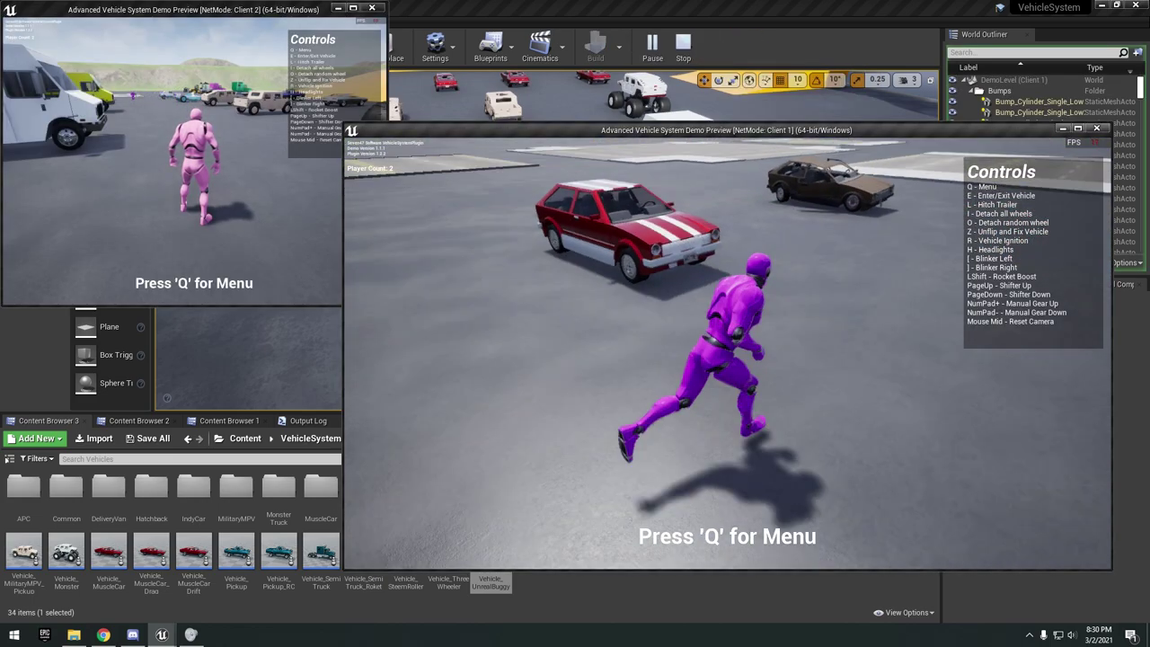
{"action": "key", "text": "w"}
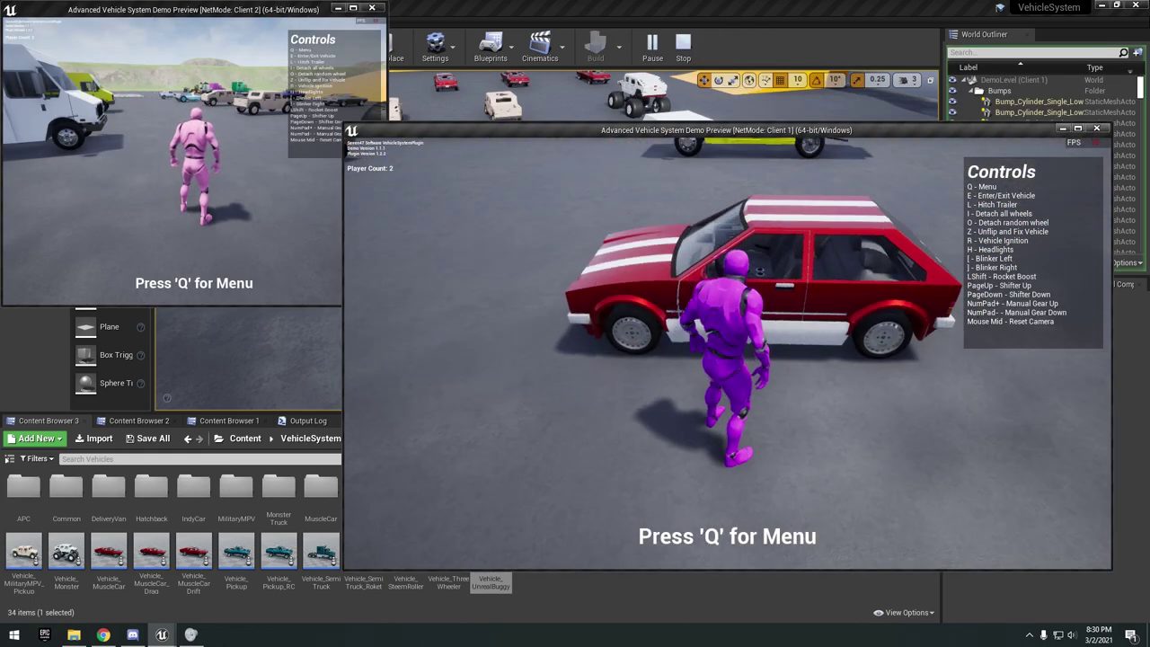
{"action": "key", "text": "e"}
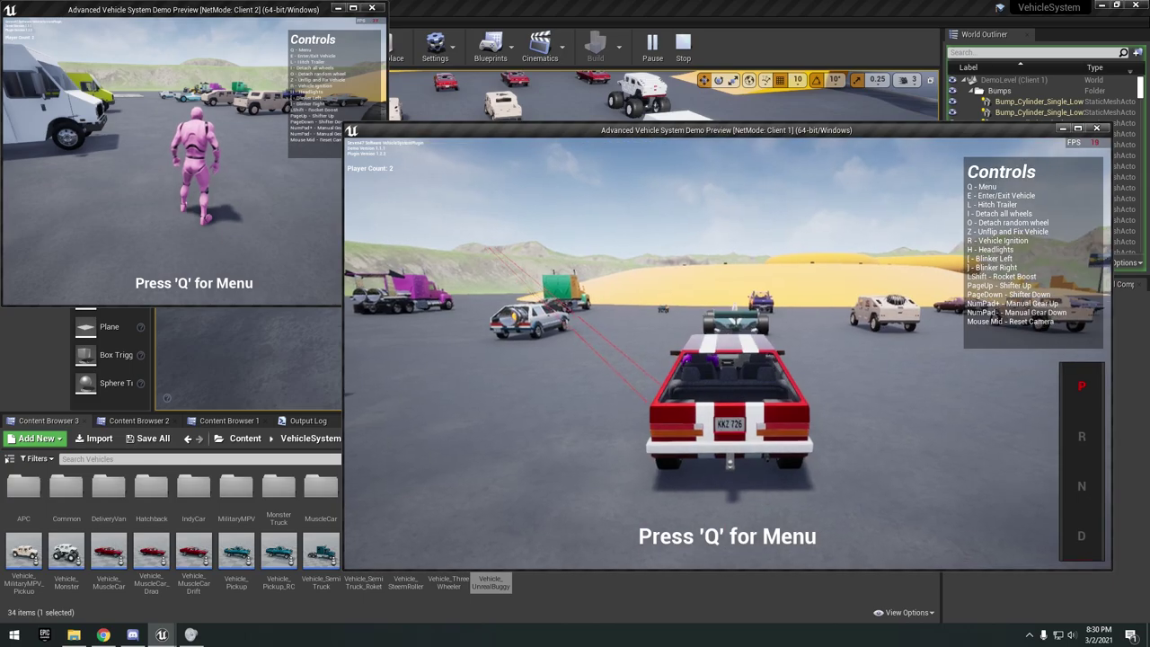
- Drive the hatchback past the food truck and monster truck toward the yellow ramp, passing the other client's character
{"action": "key", "text": "w"}
{"action": "key", "text": "d"}
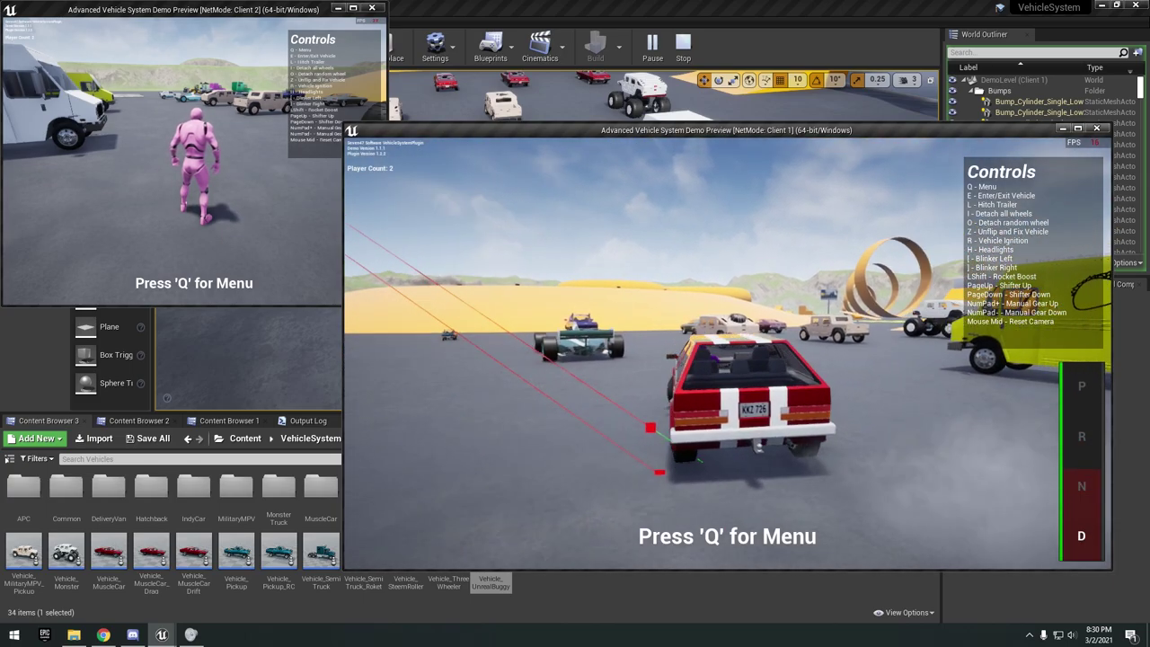
{"action": "key", "text": "d"}
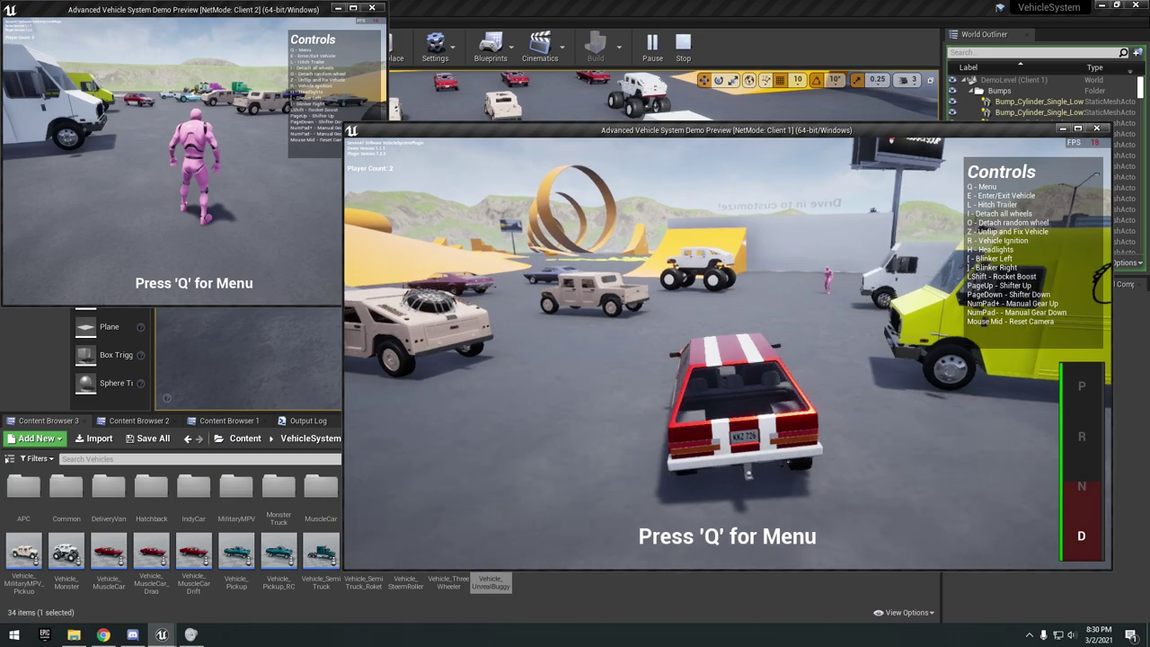
{"action": "key", "text": "a"}
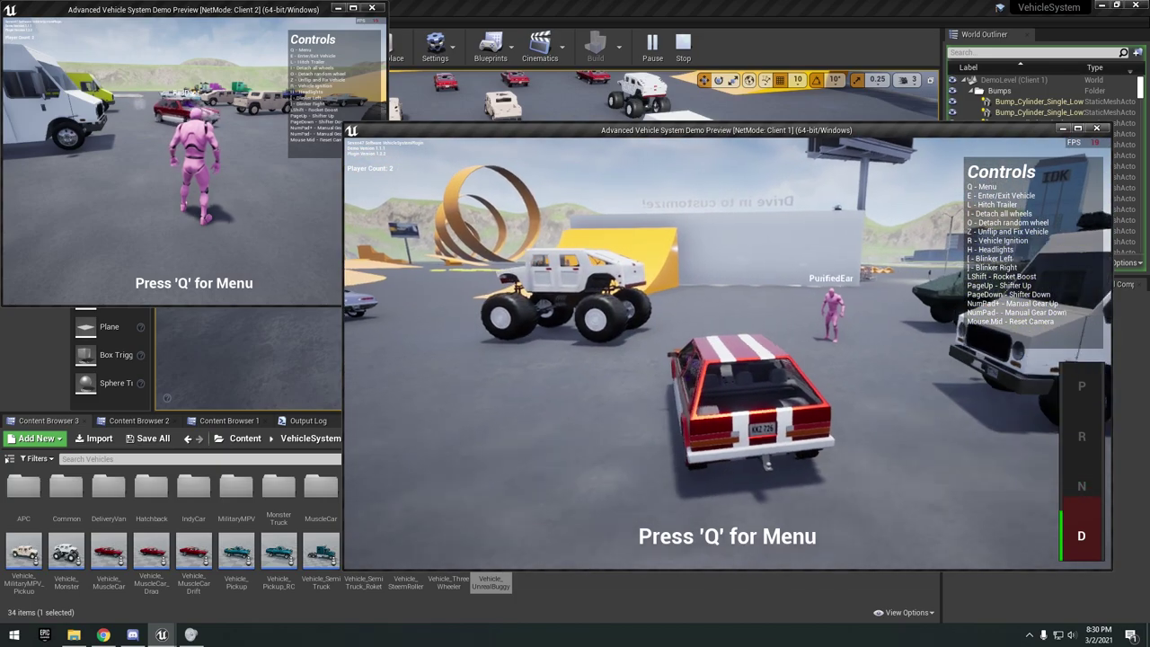
{"action": "key", "text": "a"}
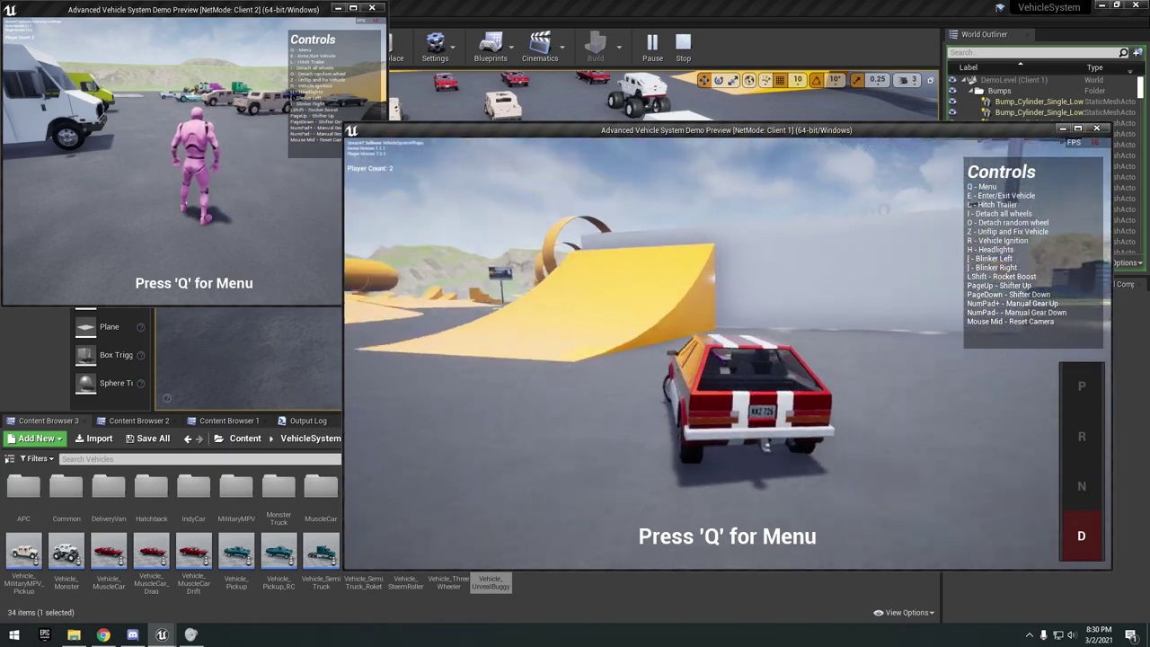
- Swing the hatchback around by the yellow ramp using the handbrake and reverse, and drive back past the other client's character
{"action": "key", "text": "a"}
{"action": "key", "text": "space"}
{"action": "key", "text": "s"}
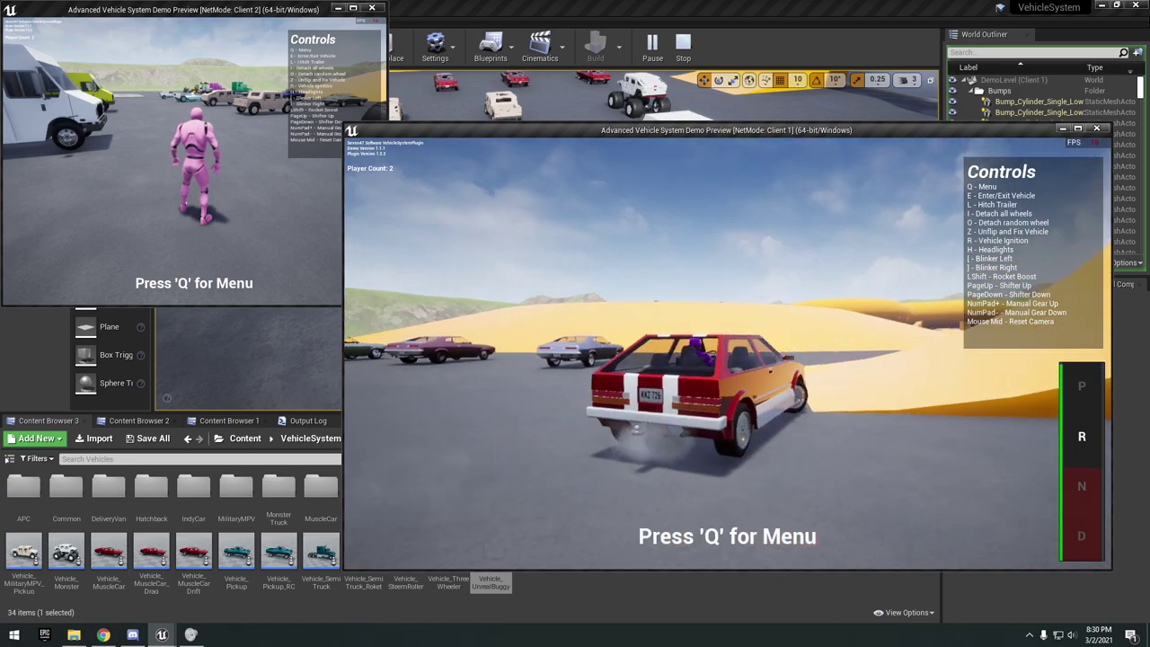
{"action": "key", "text": "d"}
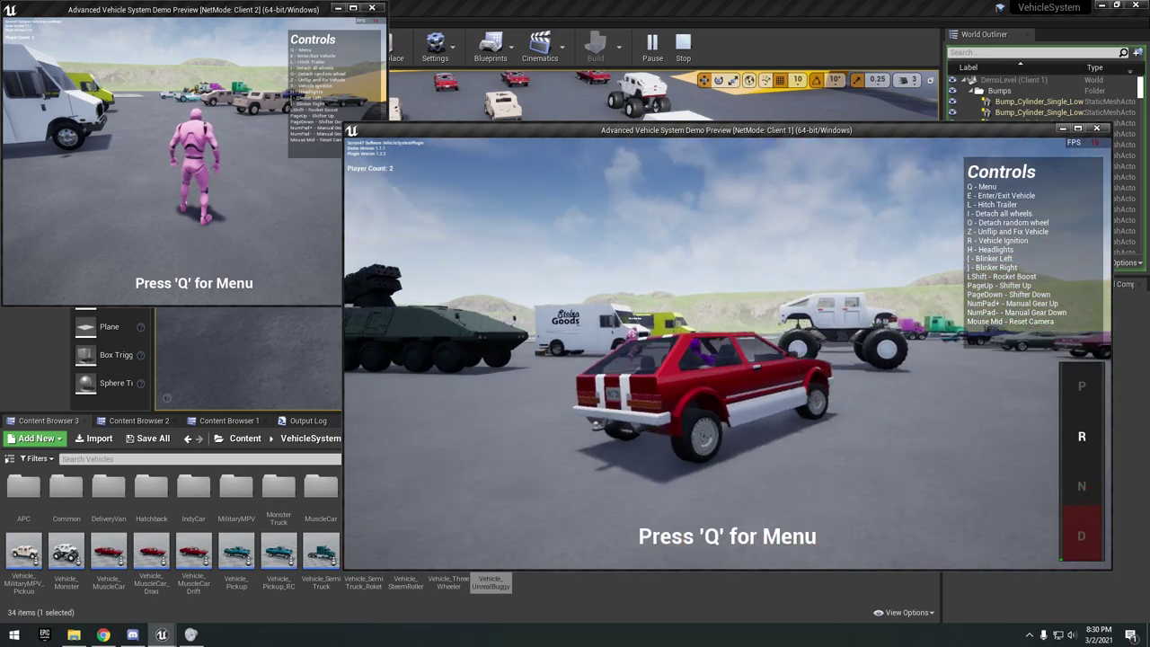
{"action": "key", "text": "w"}
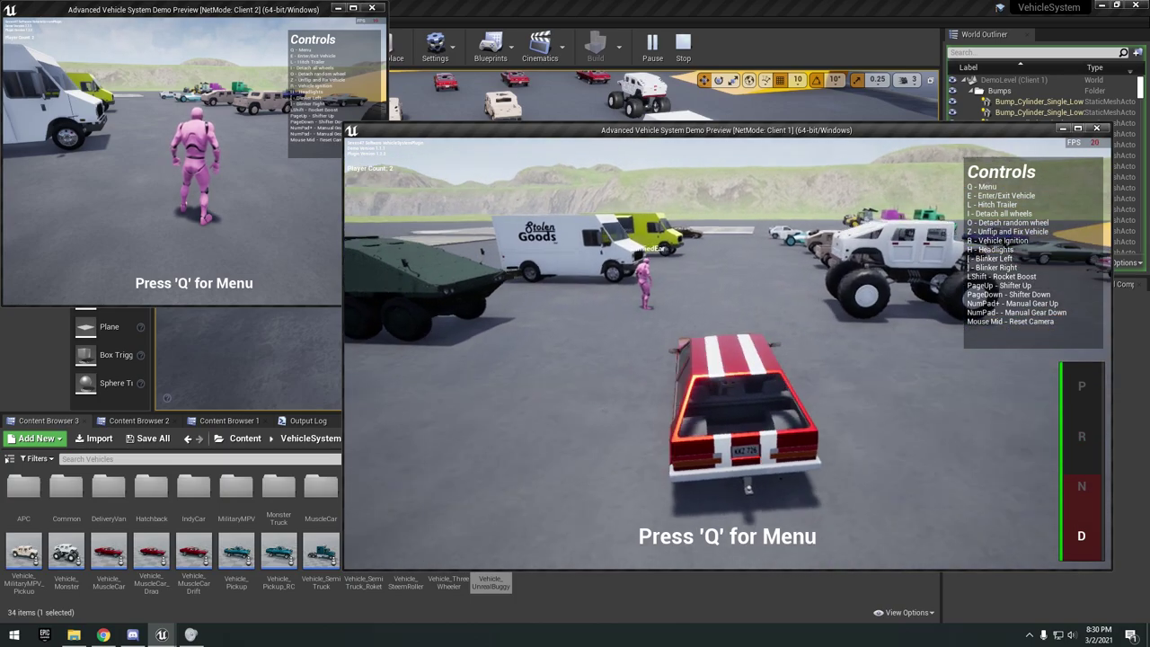
{"action": "key", "text": "a"}
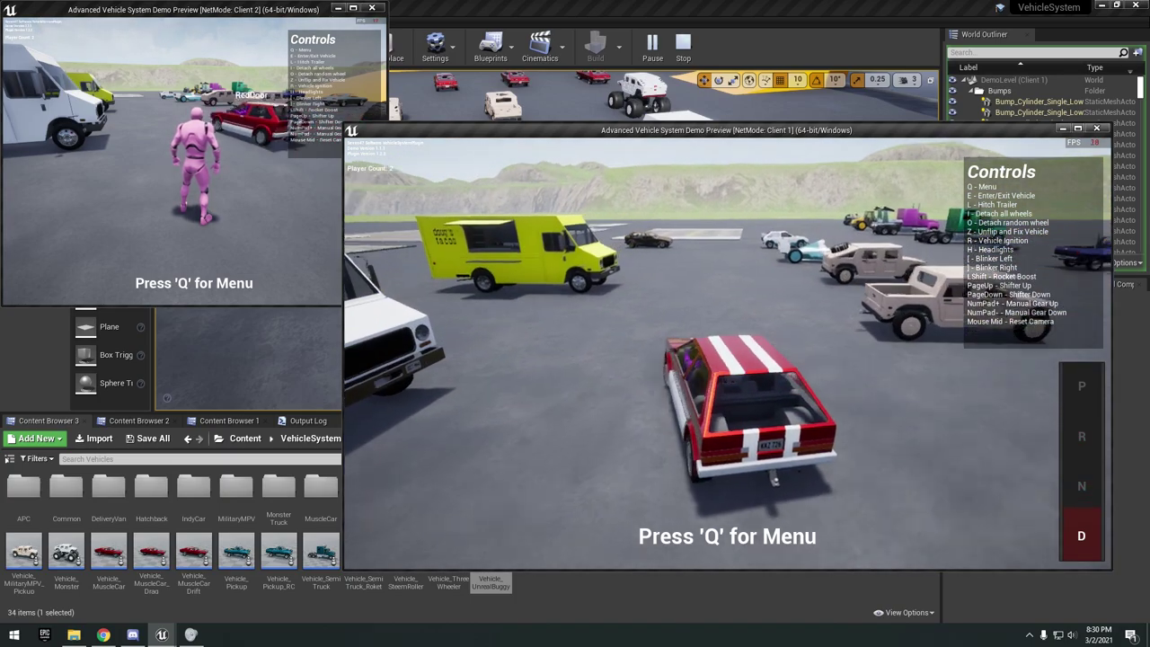
- Steer the hatchback across the open ground past the food truck, brake, exit the car and end the two-client session
{"action": "key", "text": "d"}
{"action": "key", "text": "s"}
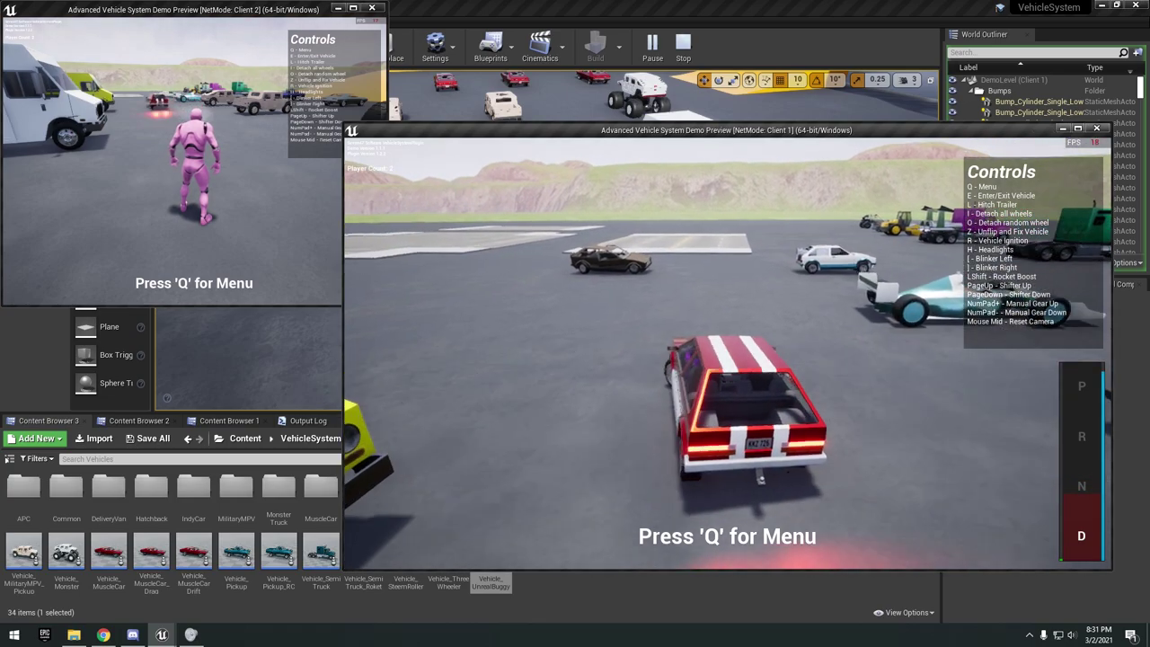
{"action": "key", "text": "w"}
{"action": "key", "text": "a"}
{"action": "key", "text": "s"}
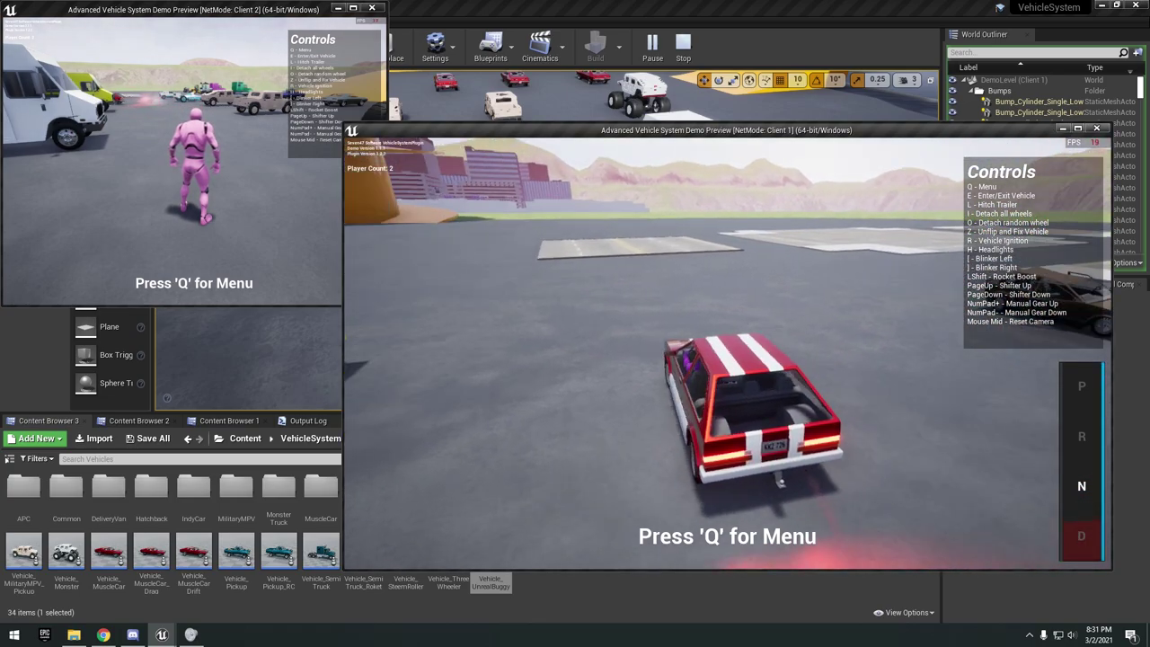
{"action": "key", "text": "e"}
{"action": "key", "text": "Escape"}
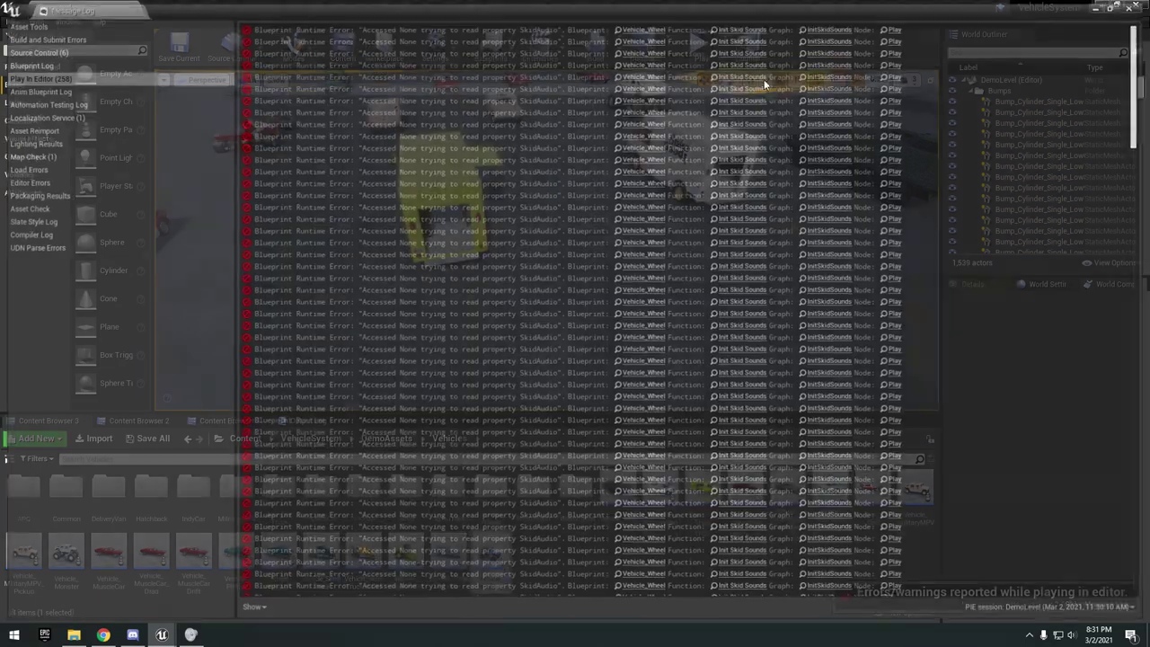
- Set the number of players to 1 and the net mode to Play Offline, and start a preview in a new editor window
{"action": "scroll", "coordinate": [837, 126], "scroll_direction": "down", "scroll_amount": 6}
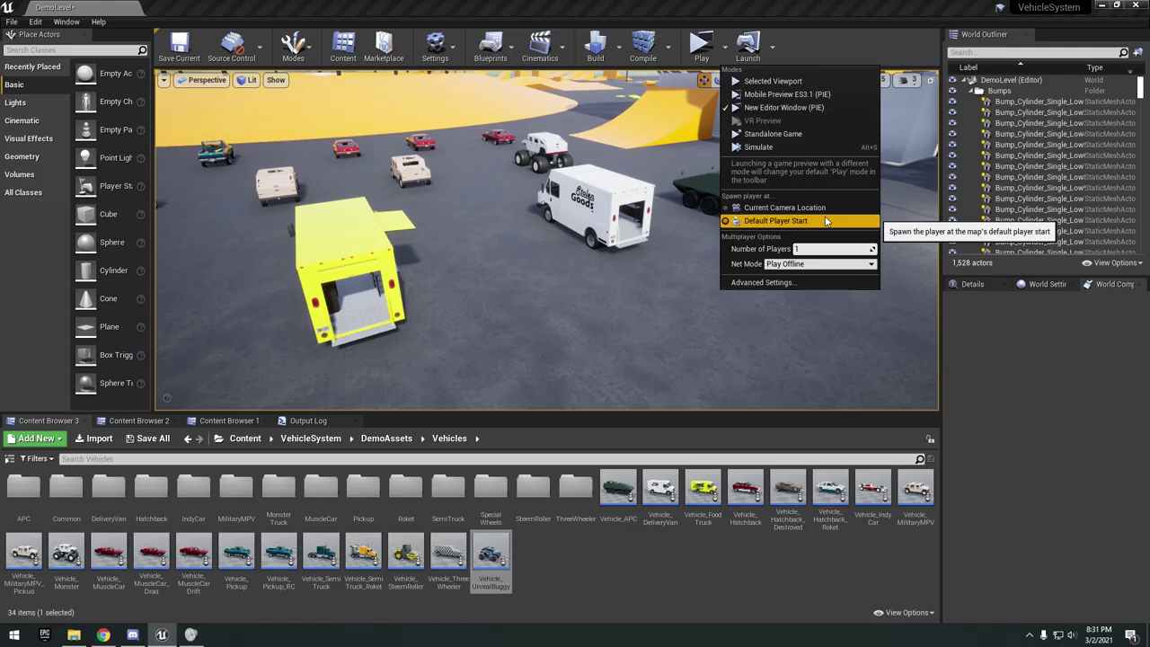
{"action": "left_click", "coordinate": [713, 18]}
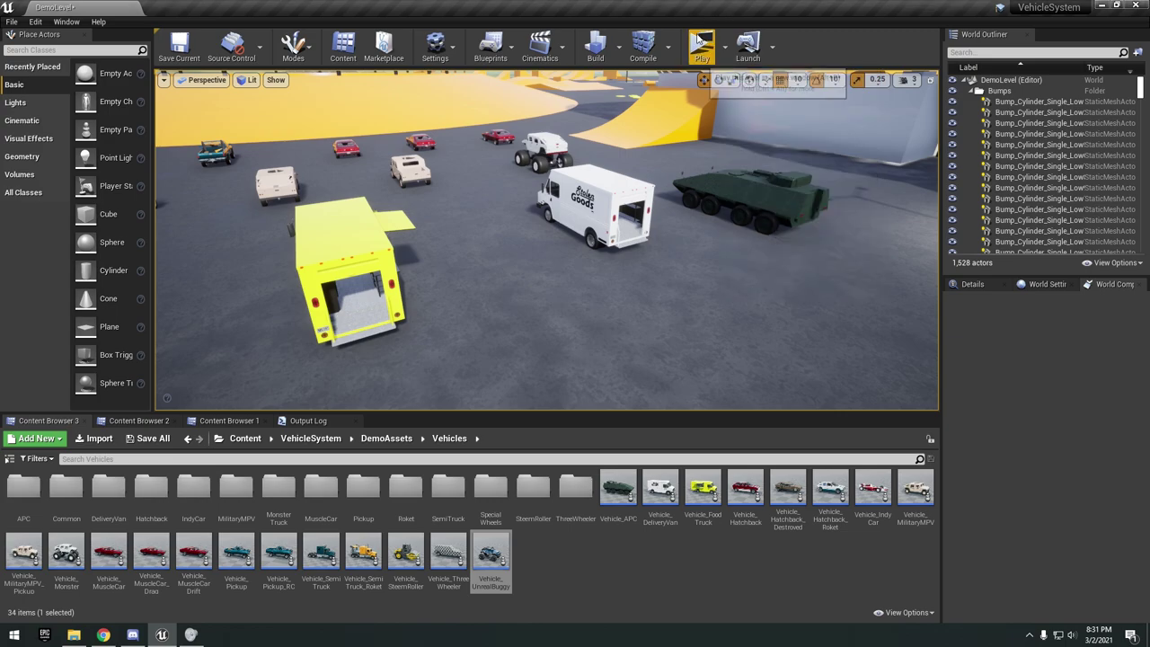
{"action": "key", "text": "alt+p"}
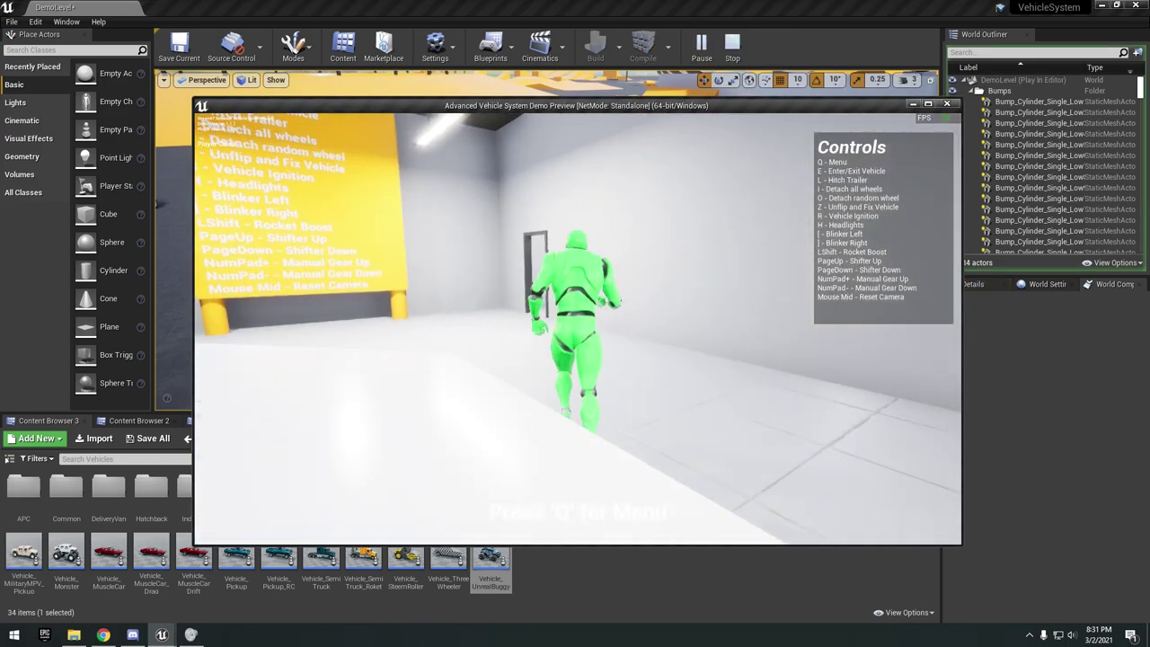
- Run the character out of the starting building to the blue monster truck and get in
{"action": "key", "text": "w"}
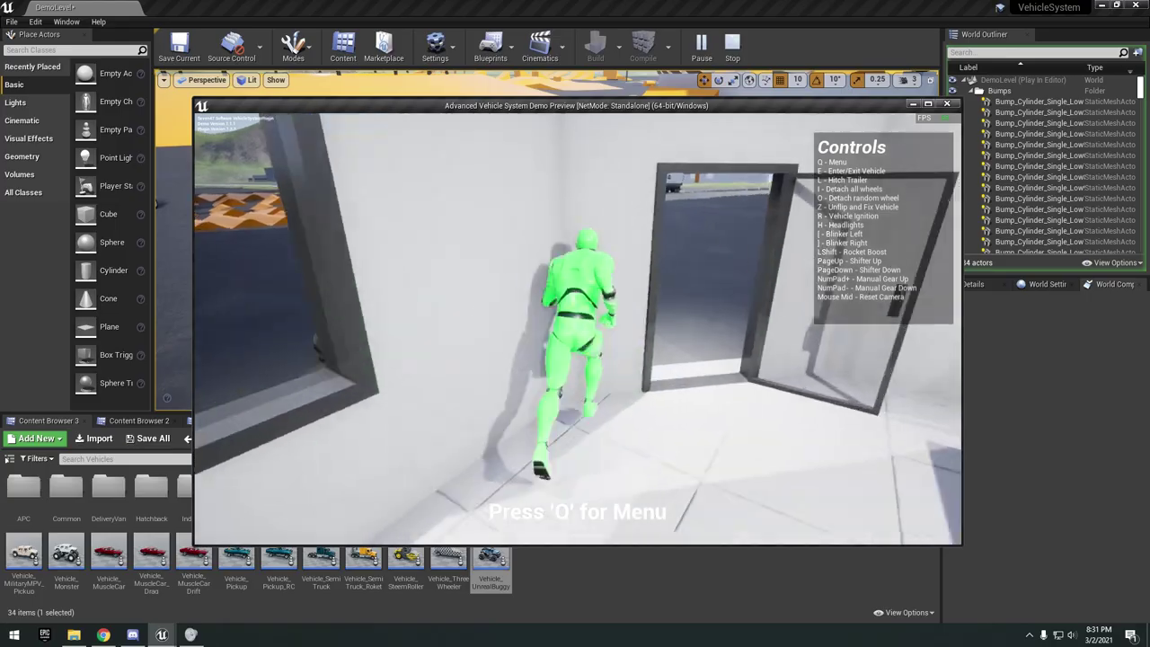
{"action": "key", "text": "w"}
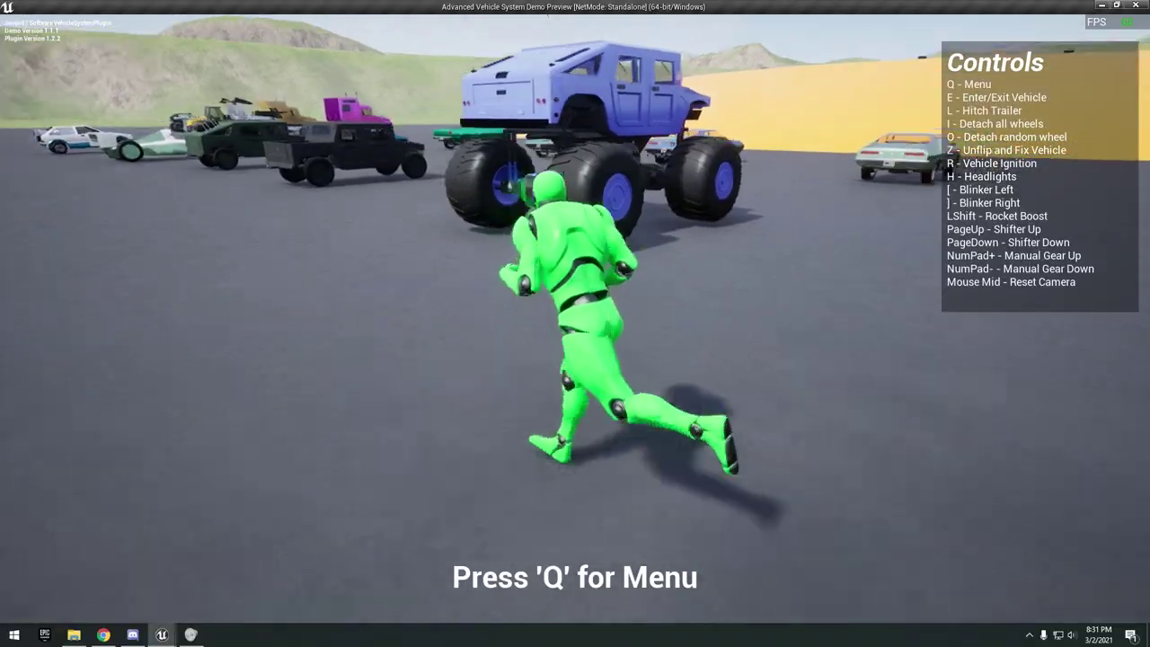
{"action": "key", "text": "w"}
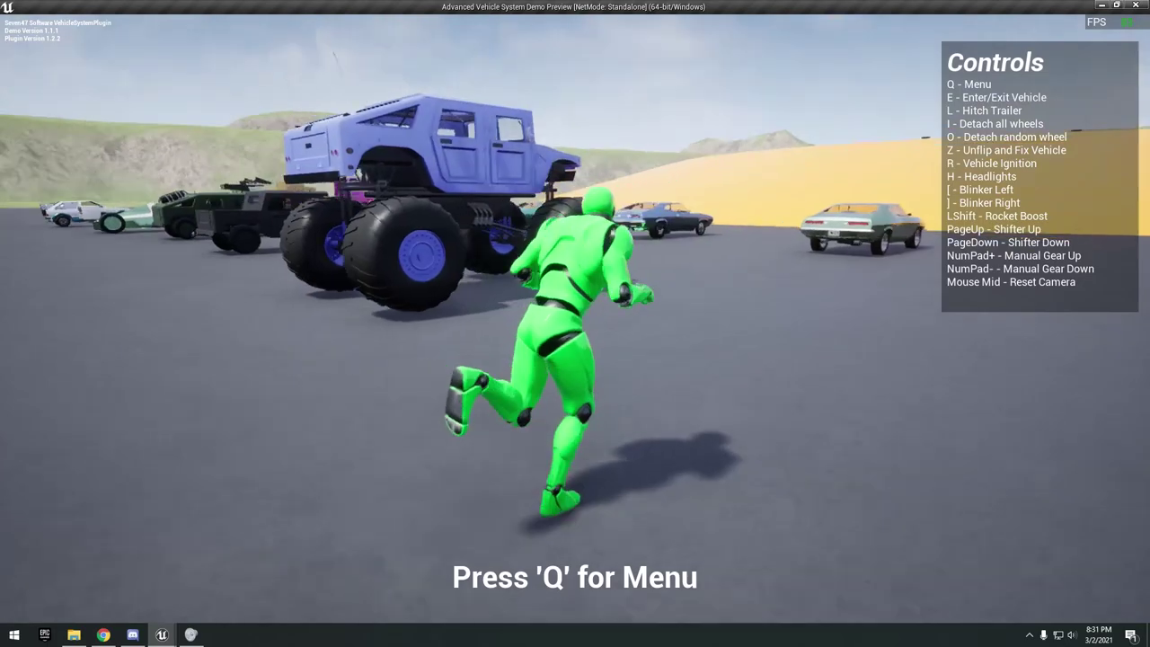
{"action": "key", "text": "e"}
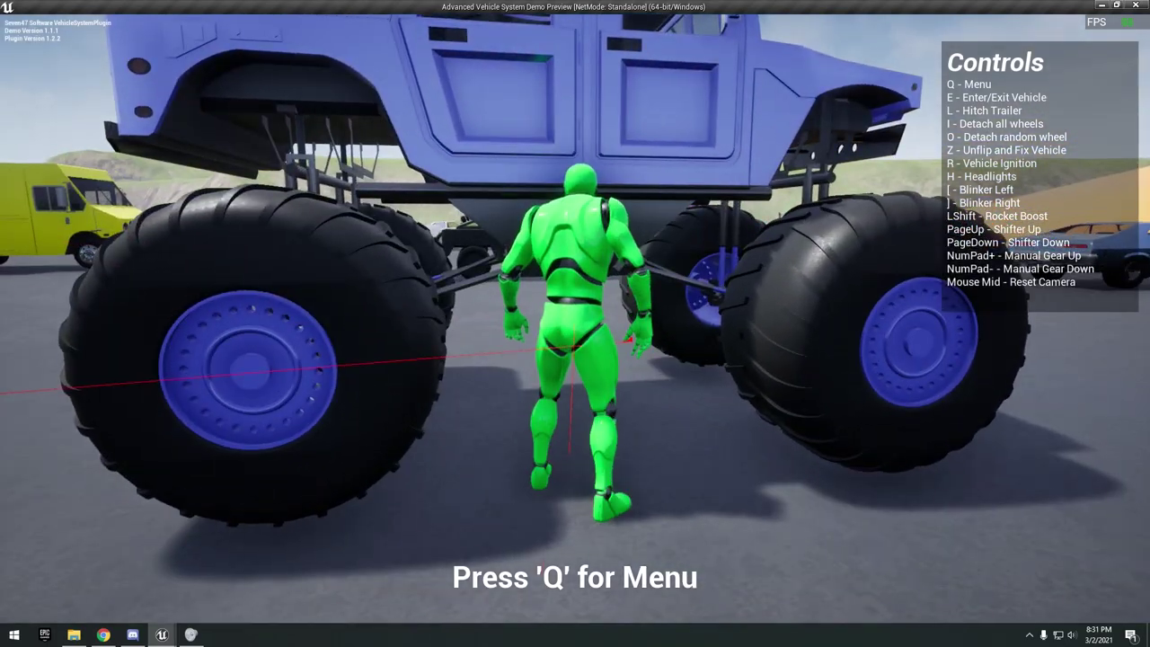
{"action": "key", "text": "e"}
- Drive the monster truck past the muscle cars, run it up the yellow ramp and turn it back onto the ground
{"action": "key", "text": "w"}
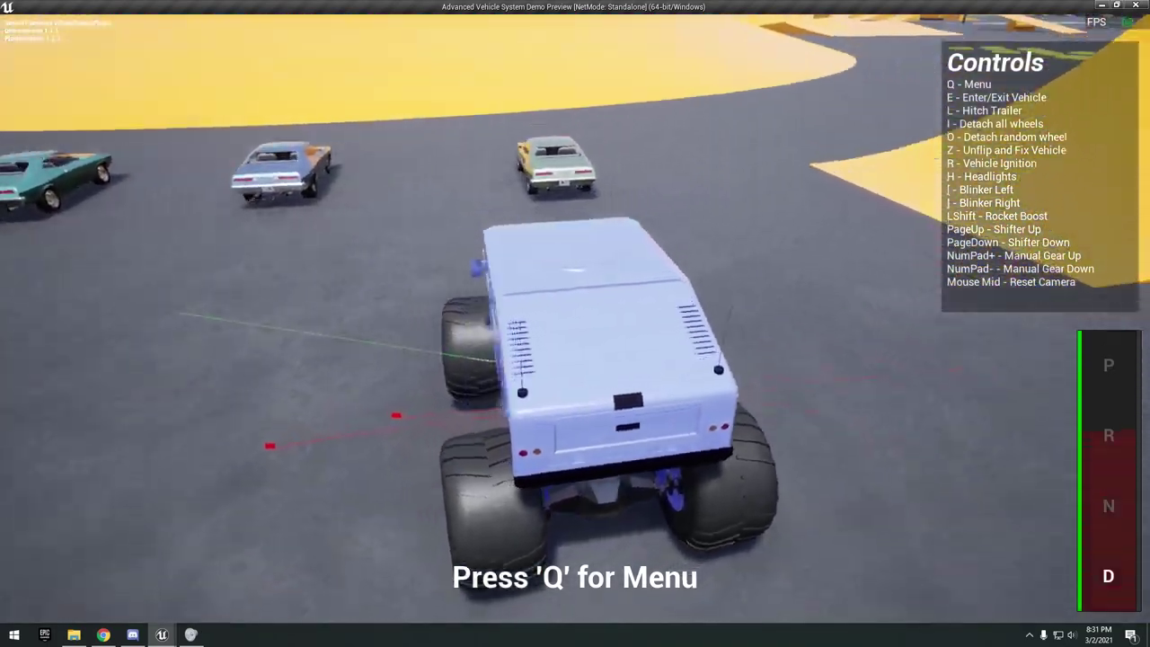
{"action": "key", "text": "d"}
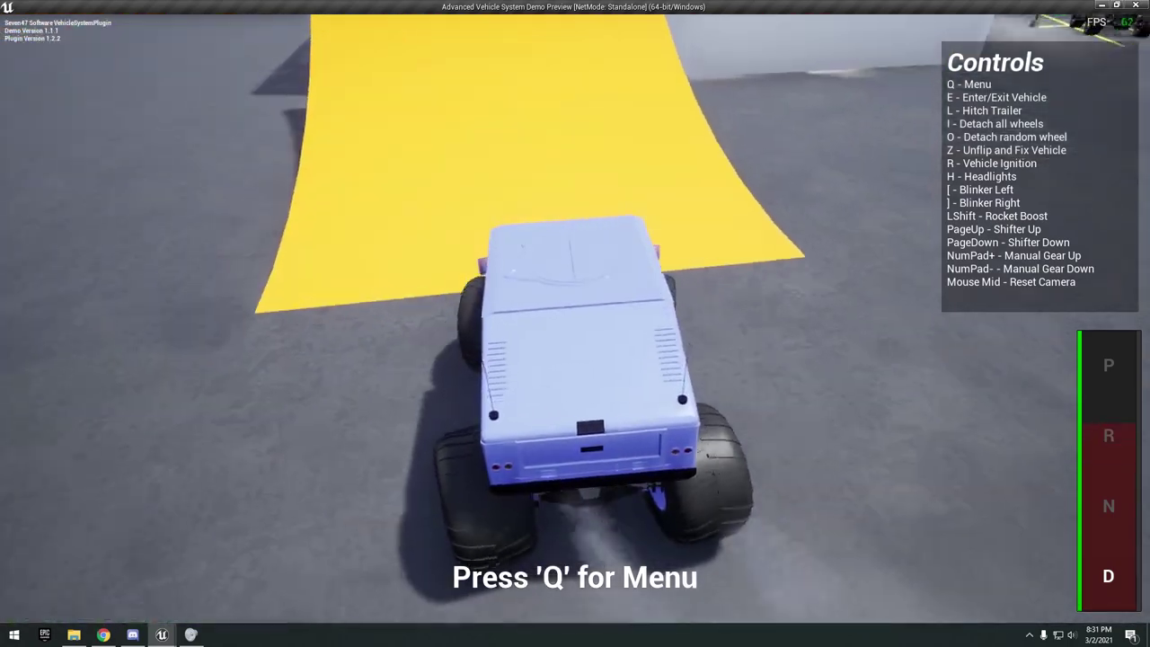
{"action": "key", "text": "w"}
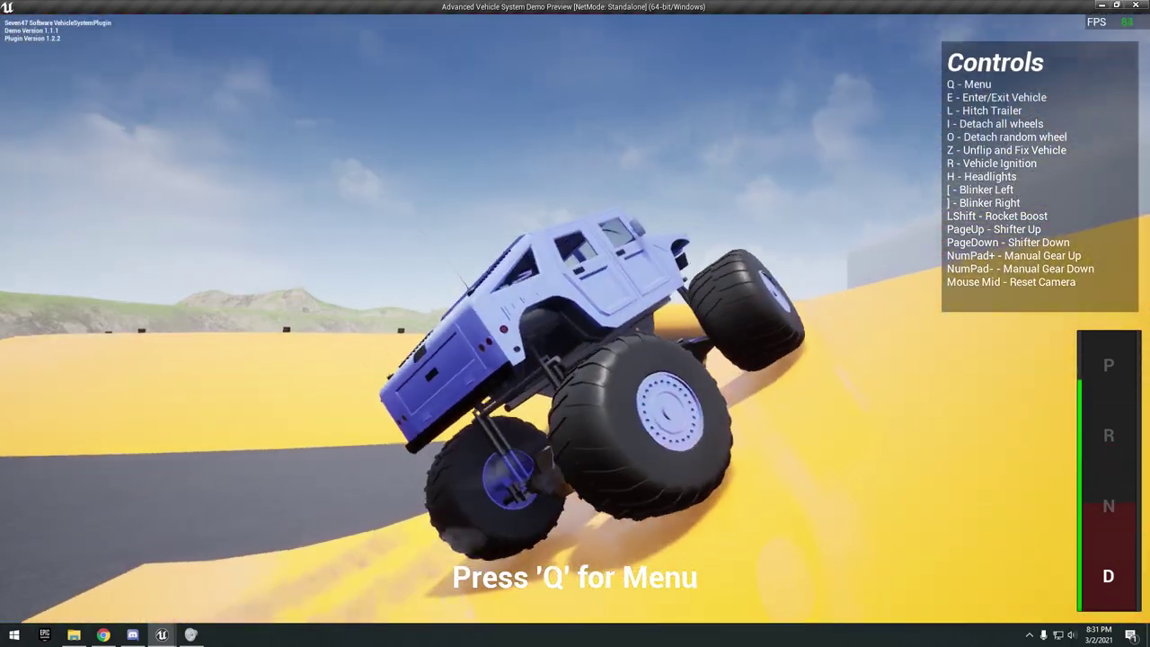
{"action": "key", "text": "a"}
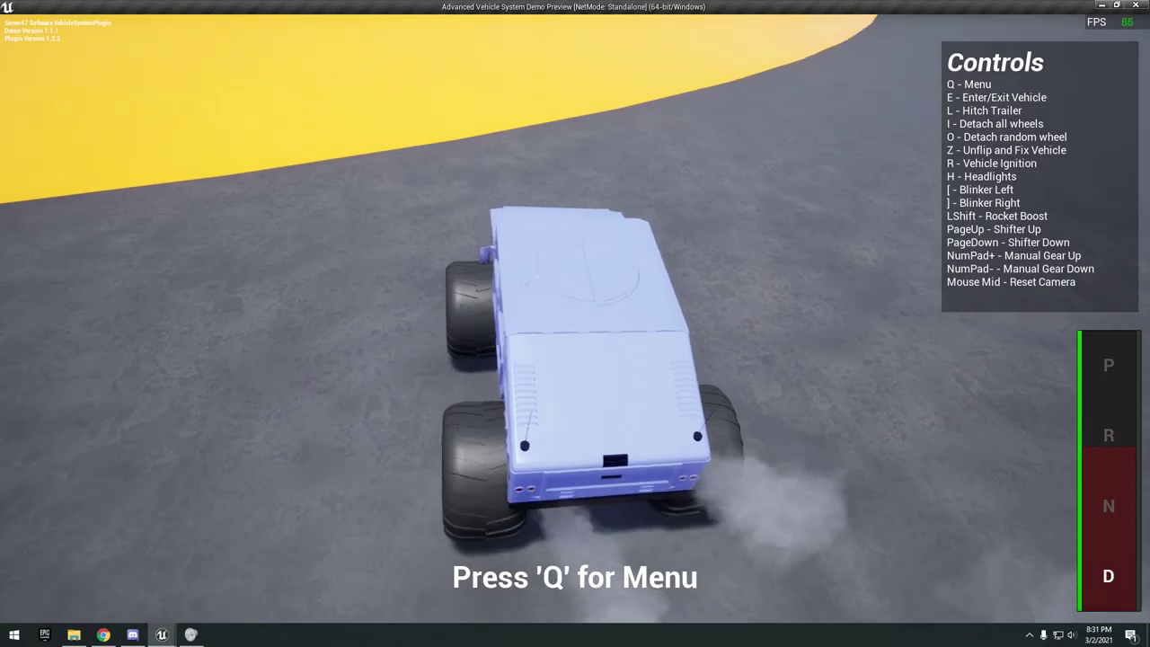
- Drive the monster truck across the field of yellow bumps and steer toward the orange ridges
{"action": "key", "text": "a"}
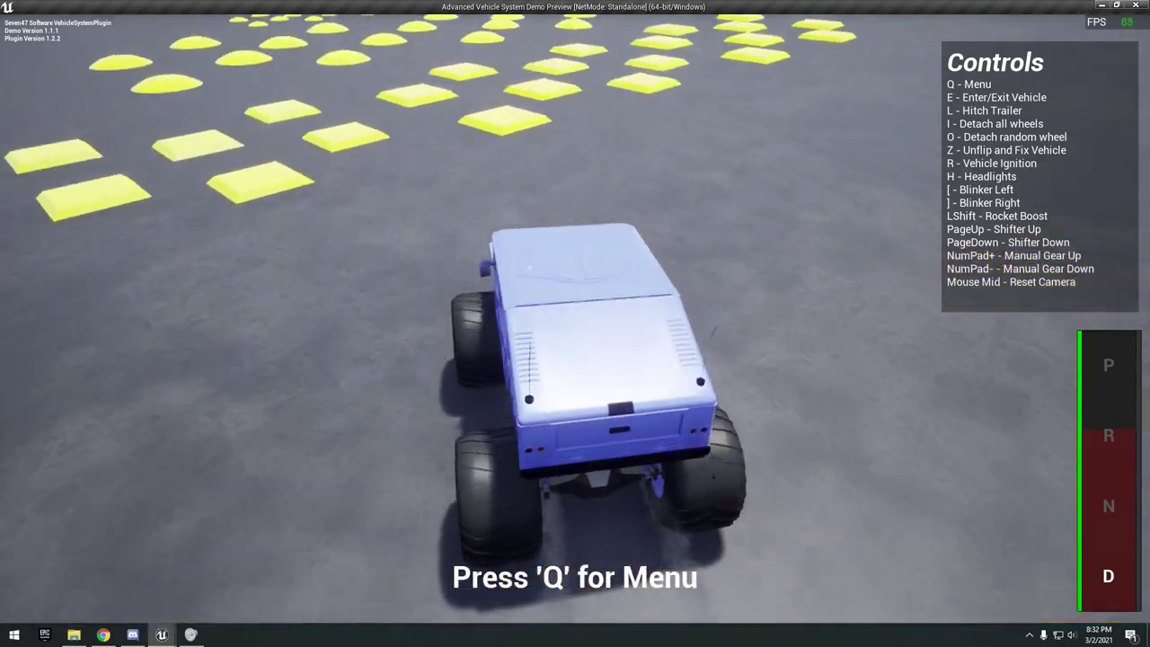
{"action": "key", "text": "a"}
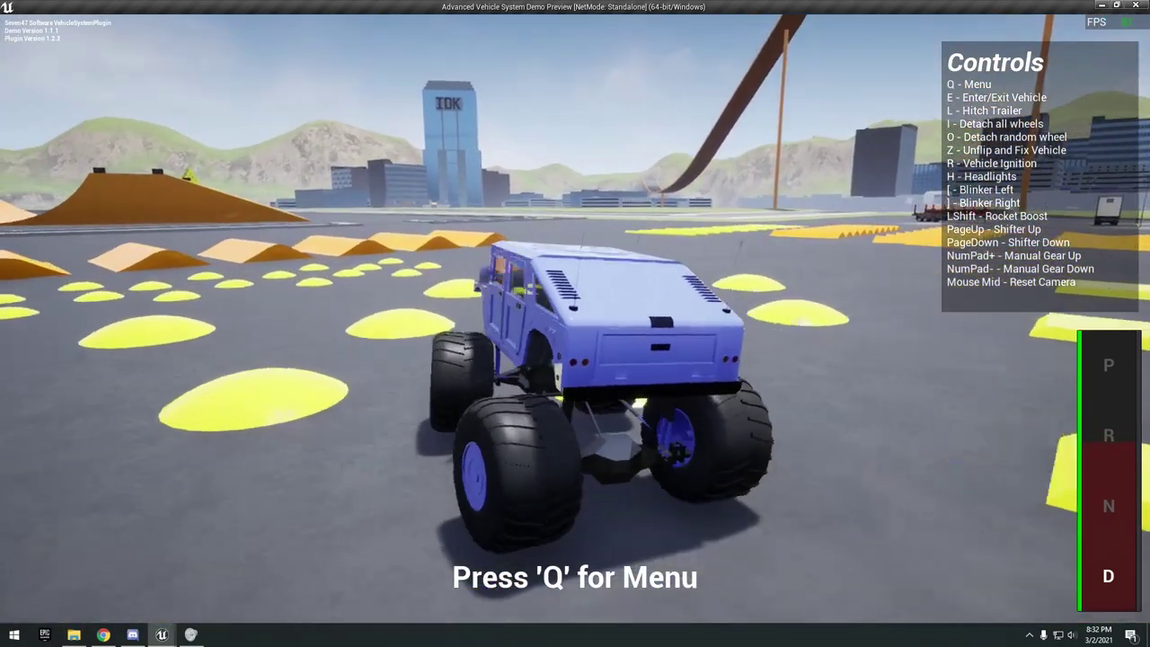
{"action": "key", "text": "d"}
{"action": "key", "text": "d"}
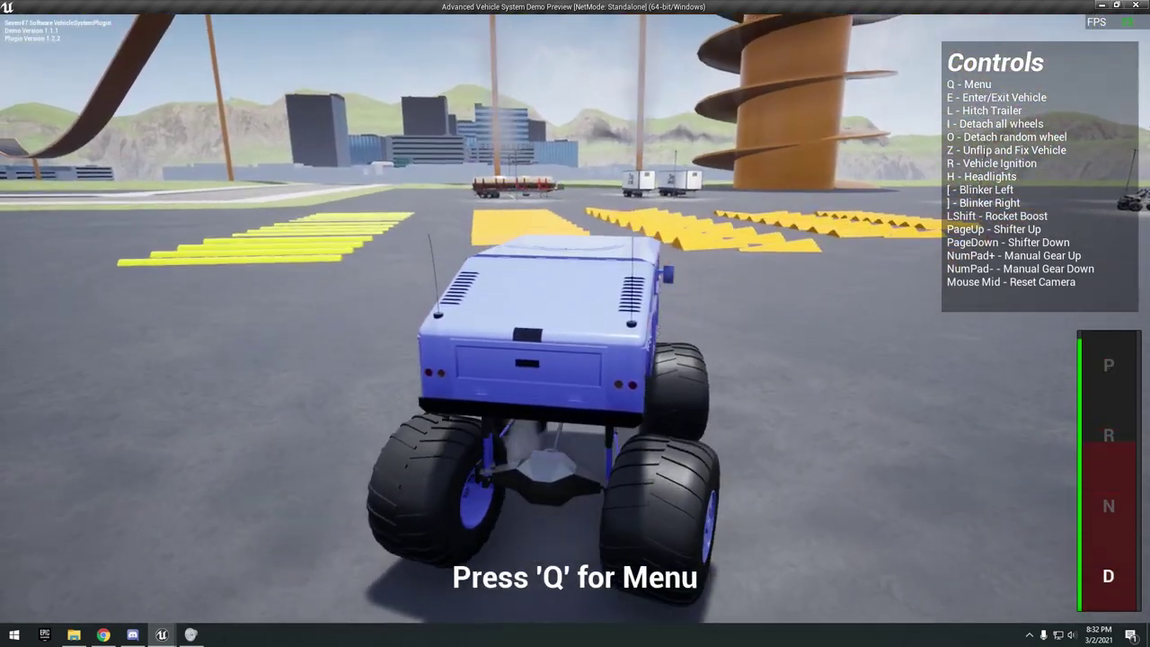
- Steer the blue monster truck onto the orange ridges and drive it across them
{"action": "key", "text": "d"}
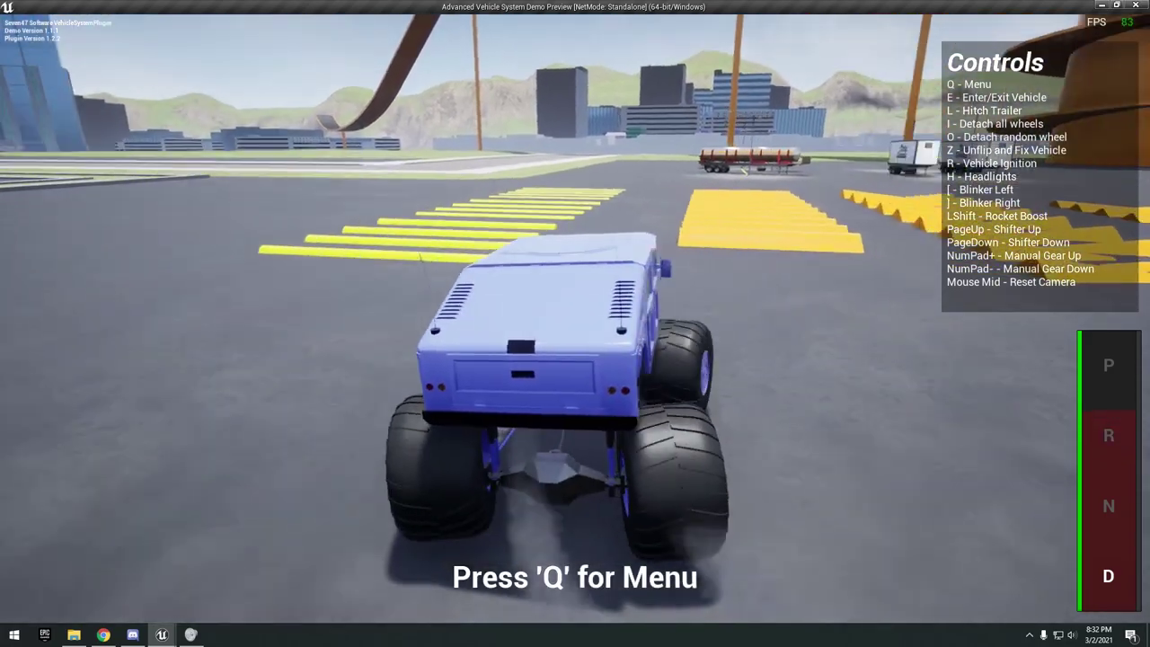
{"action": "key", "text": "a"}
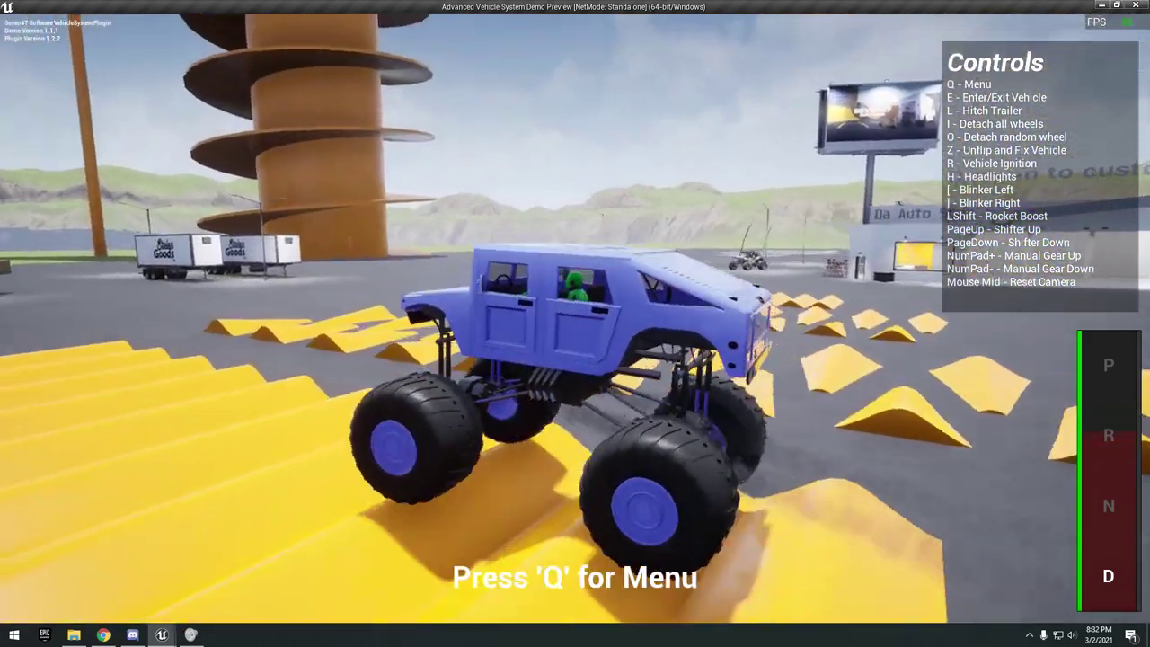
{"action": "key", "text": "d"}
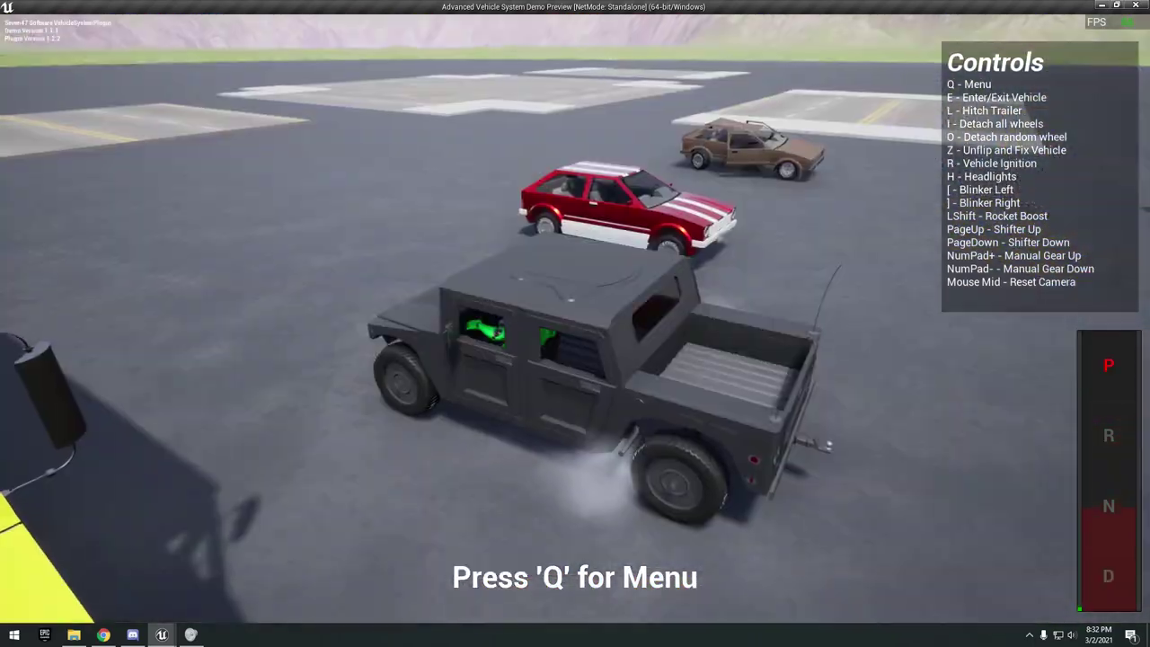
- Get out of the black pickup, walk the character to the green military truck with the roof gun and get in
{"action": "key", "text": "e"}
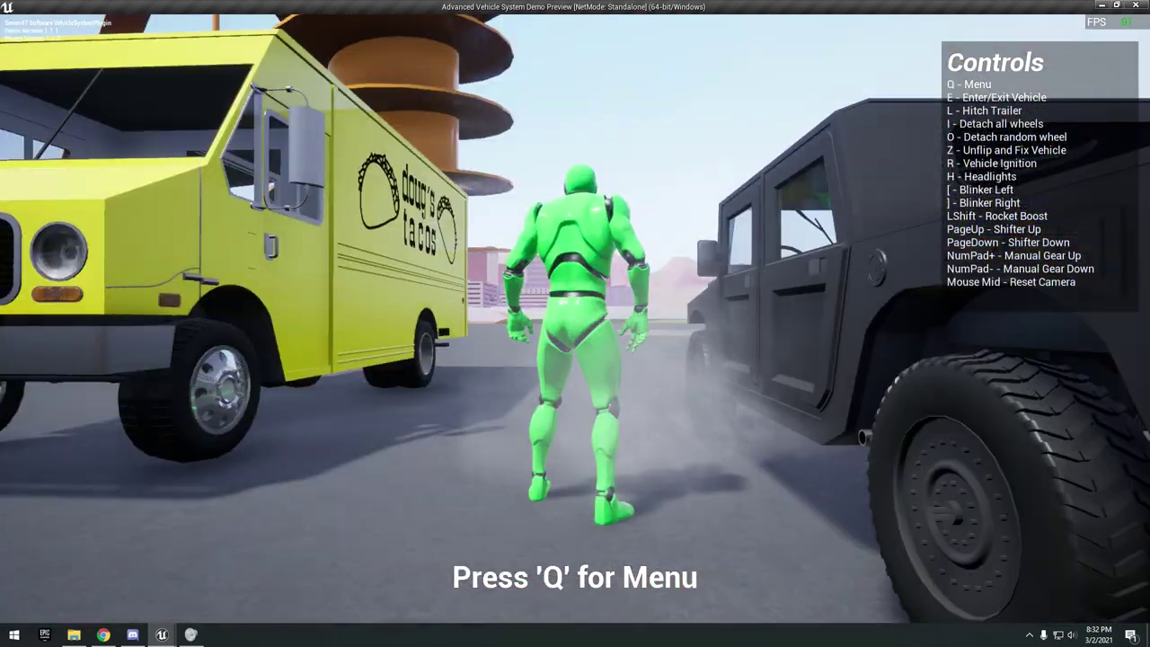
{"action": "key", "text": "w"}
{"action": "key", "text": "d"}
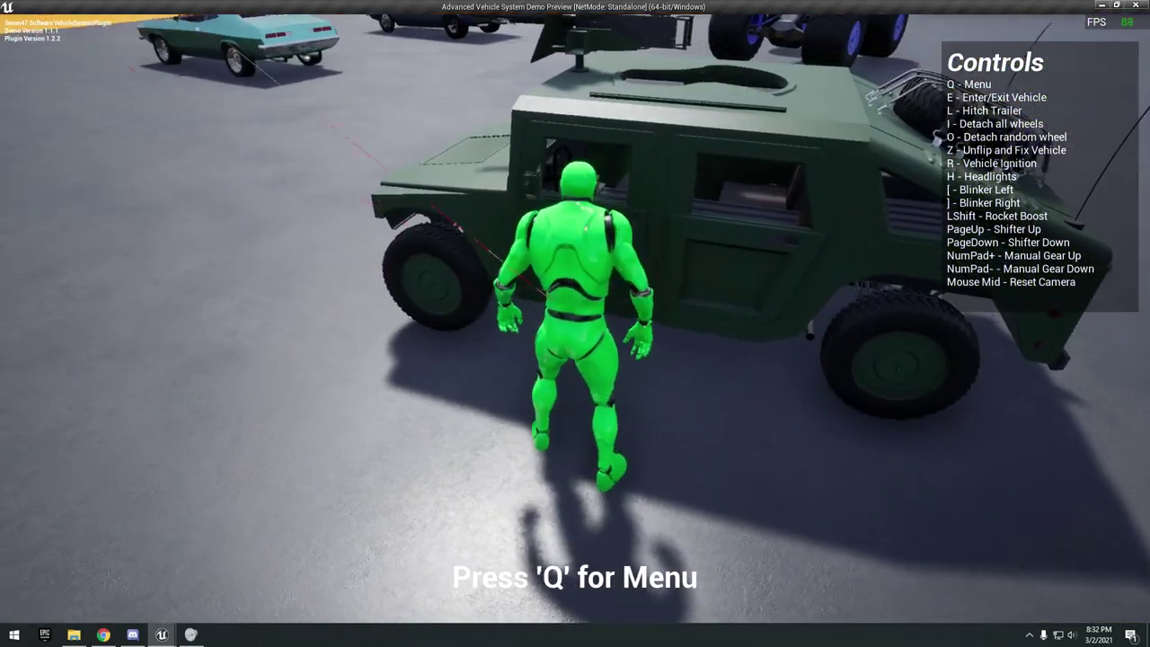
{"action": "key", "text": "e"}
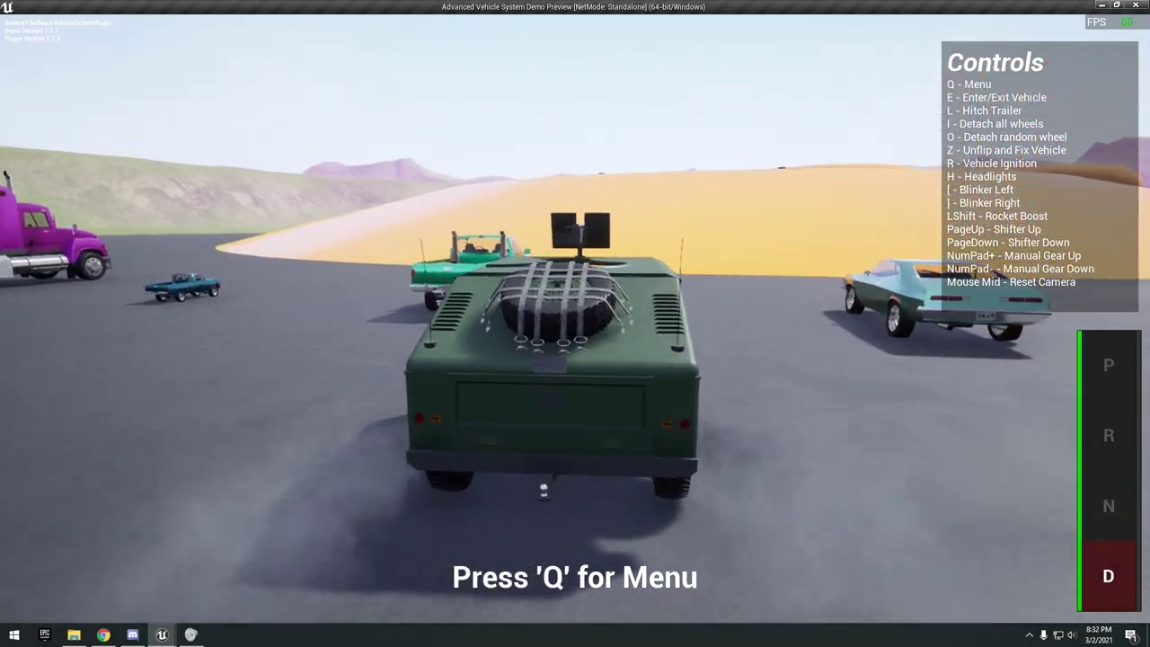
- Drive the green military truck between the green pickup and the teal muscle car and up the large yellow hill
{"action": "key", "text": "w"}
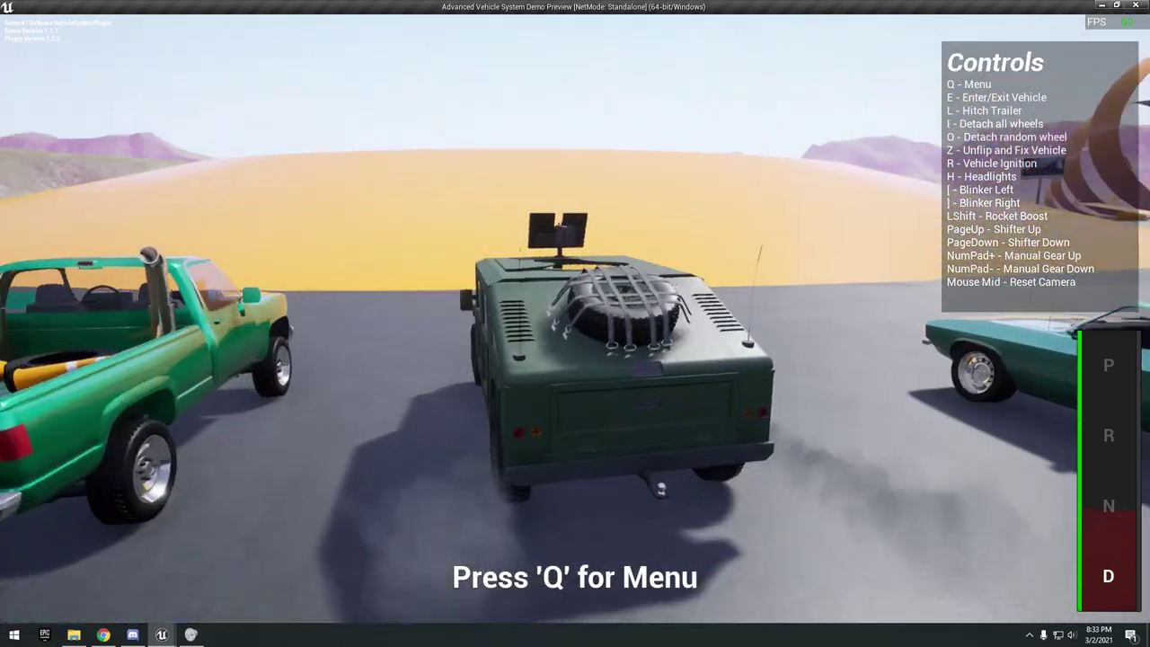
{"action": "key", "text": "w"}
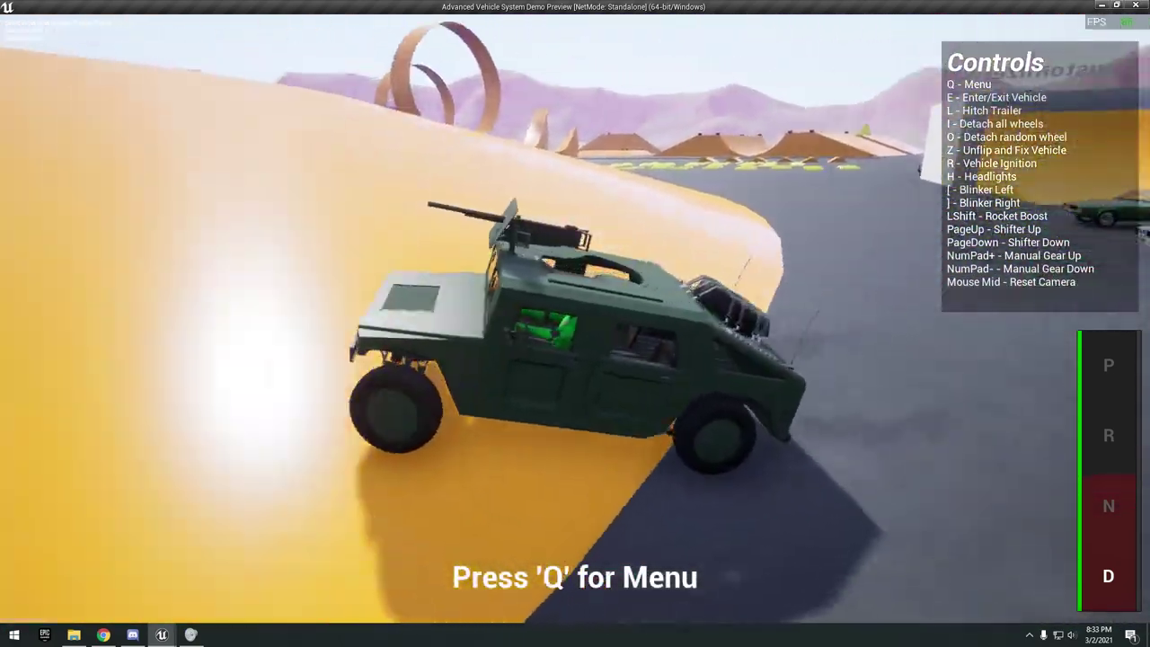
{"action": "key", "text": "w"}
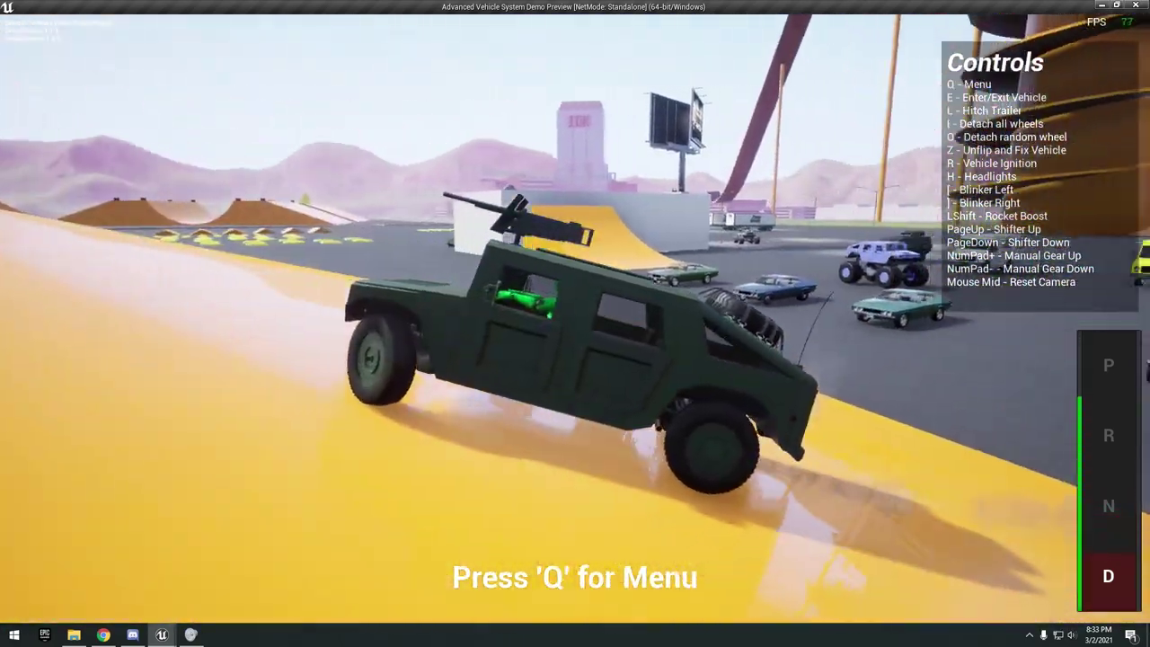
{"action": "key", "text": "w"}
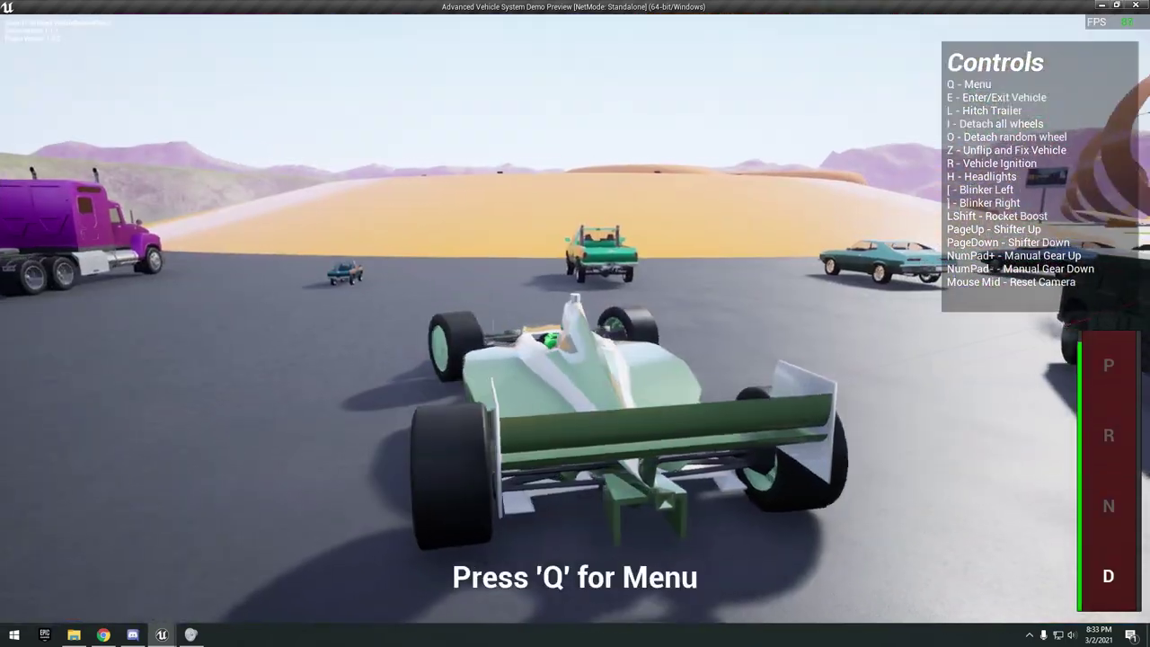
- Drive the green and white race car past the purple semi truck and over the yellow hill
{"action": "key", "text": "w"}
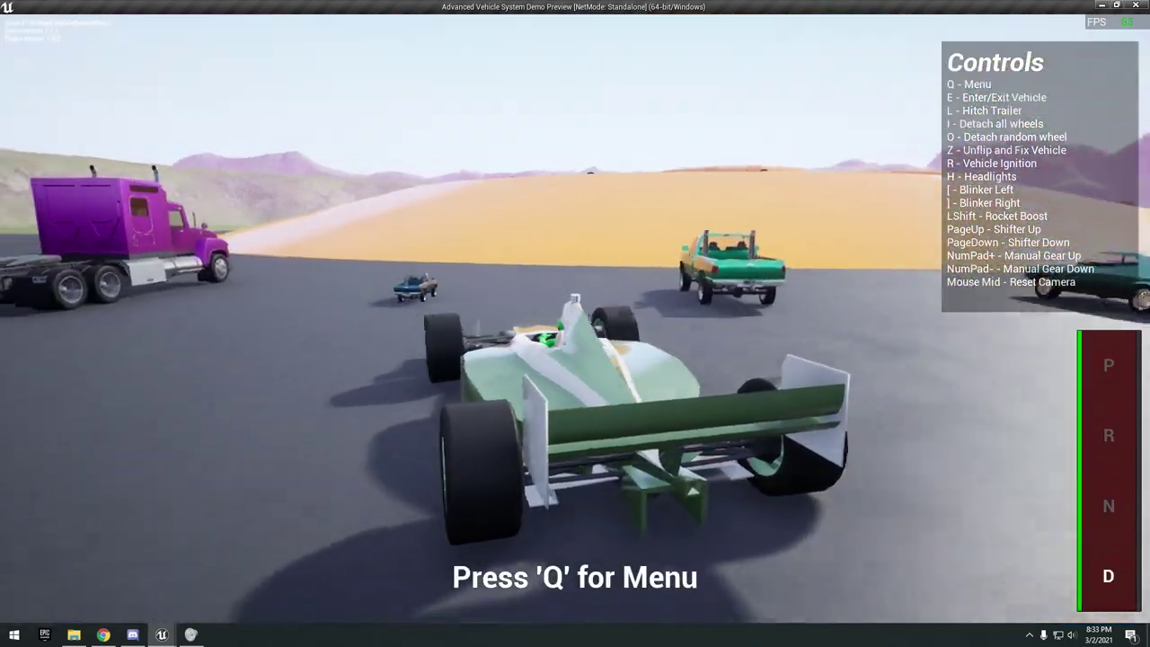
{"action": "key", "text": "w"}
{"action": "key", "text": "a"}
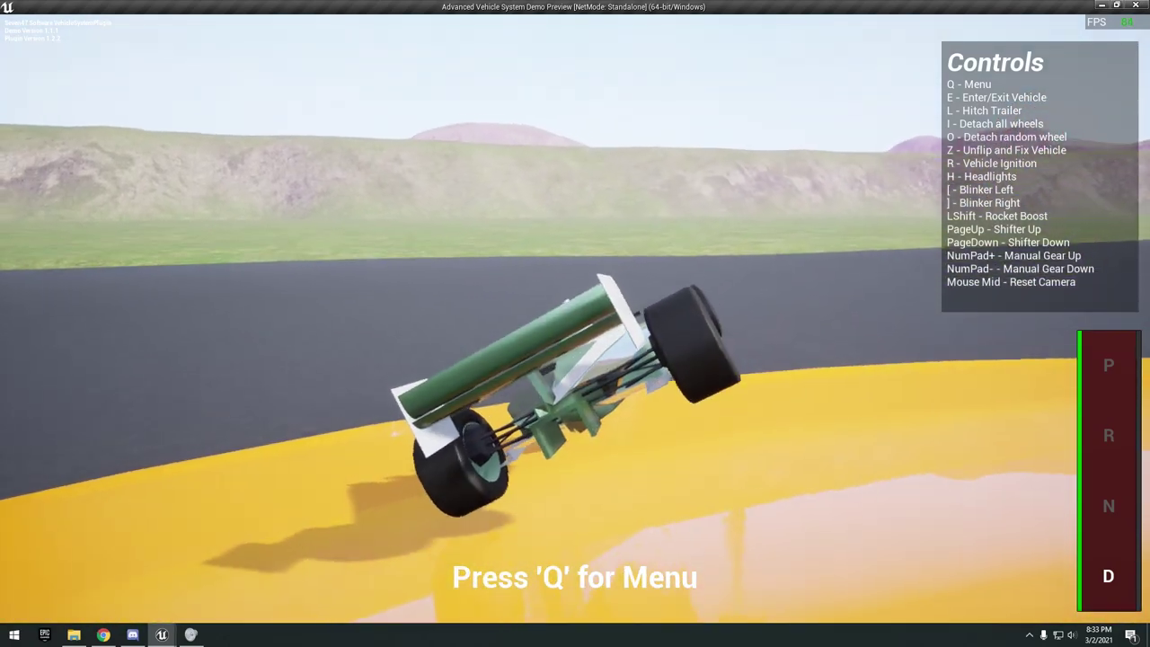
{"action": "key", "text": "w"}
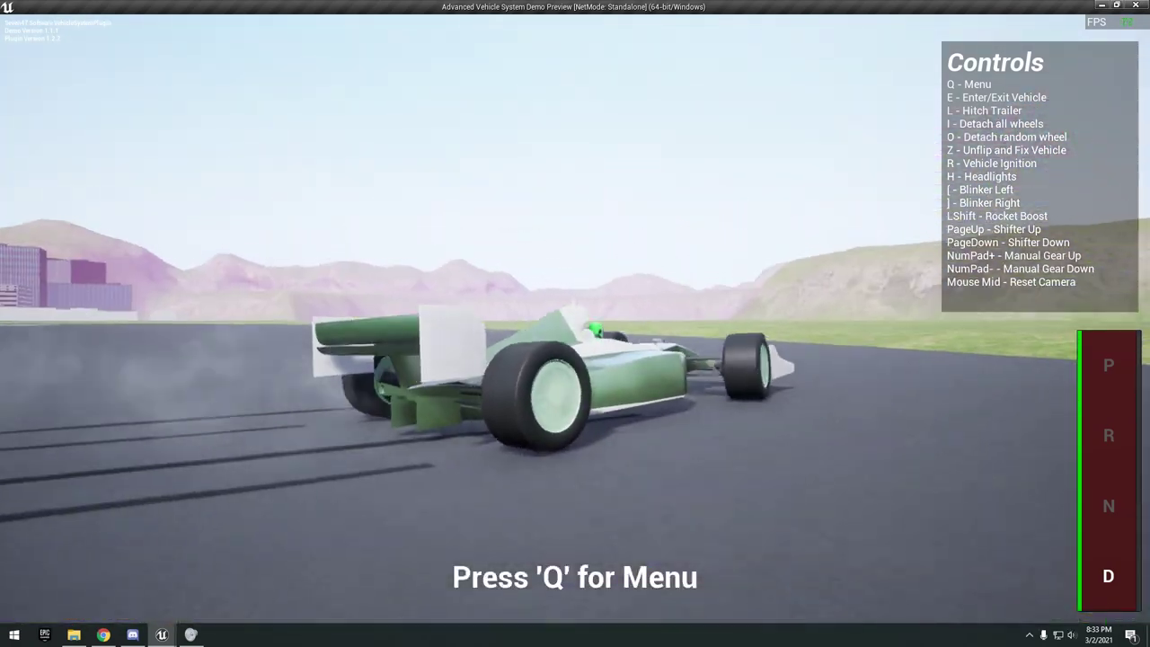
- Loop the race car across the grass, return it to the parked vehicles and stop it near the green military truck
{"action": "key", "text": "w"}
{"action": "key", "text": "a"}
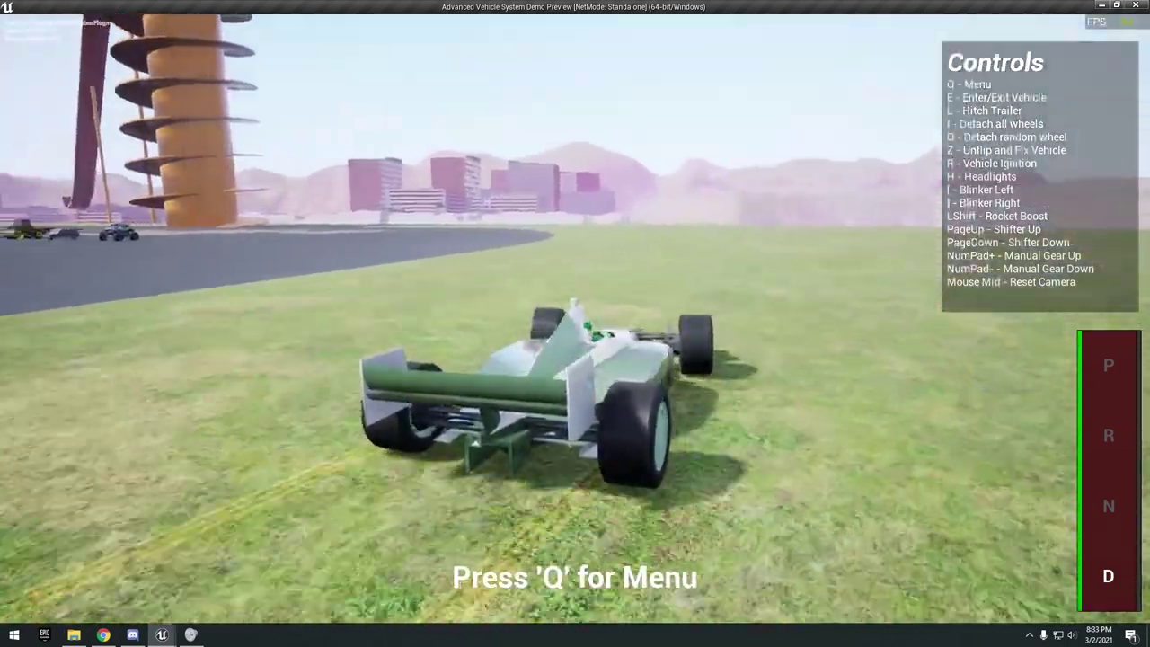
{"action": "key", "text": "a"}
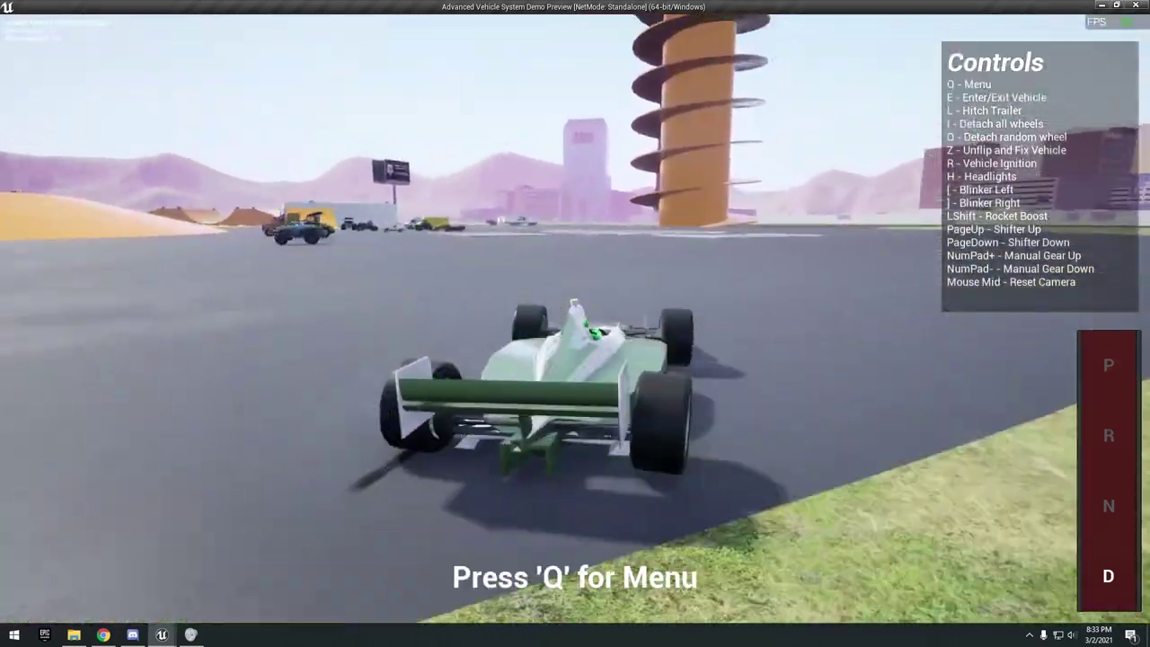
{"action": "key", "text": "w"}
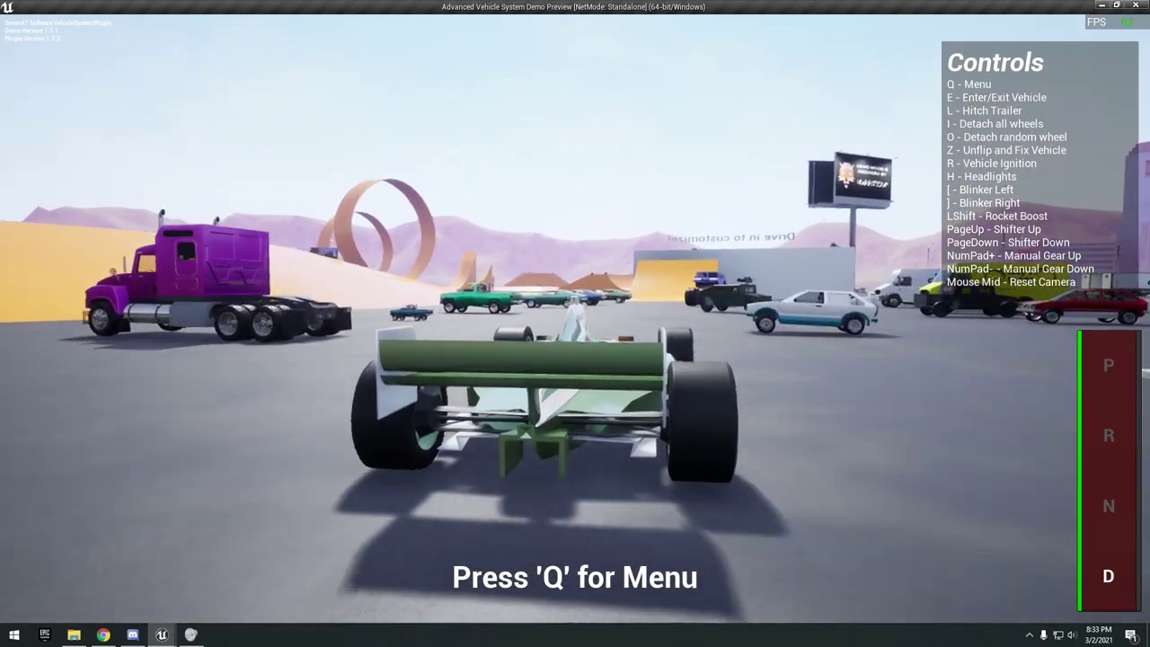
{"action": "key", "text": "w"}
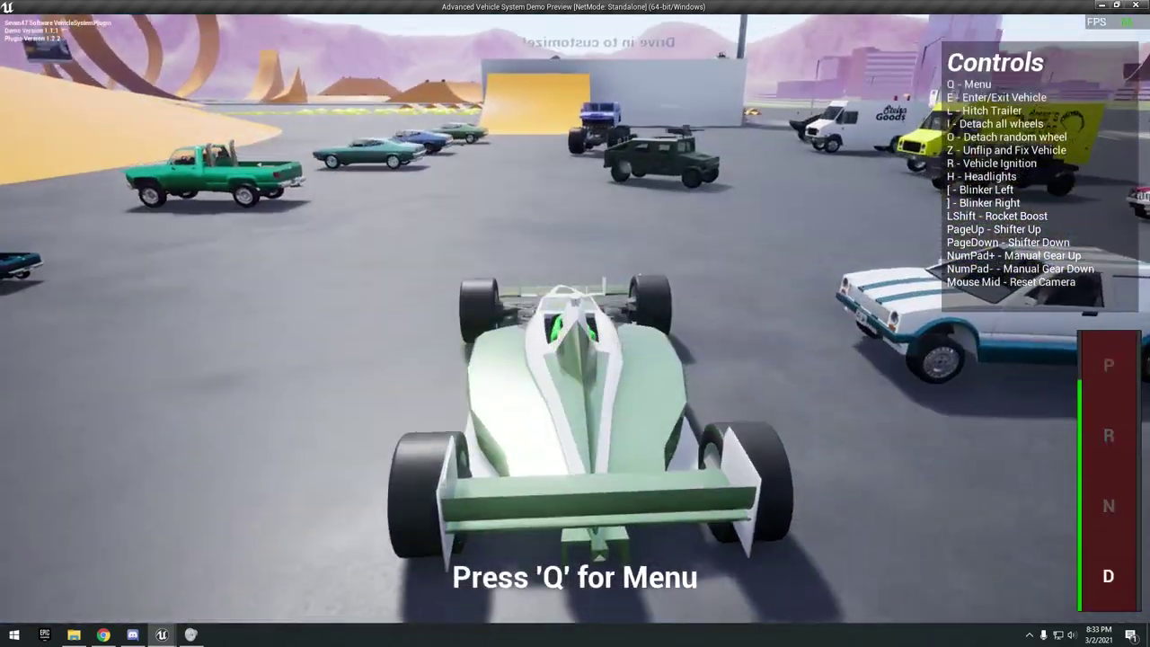
{"action": "key", "text": "s"}
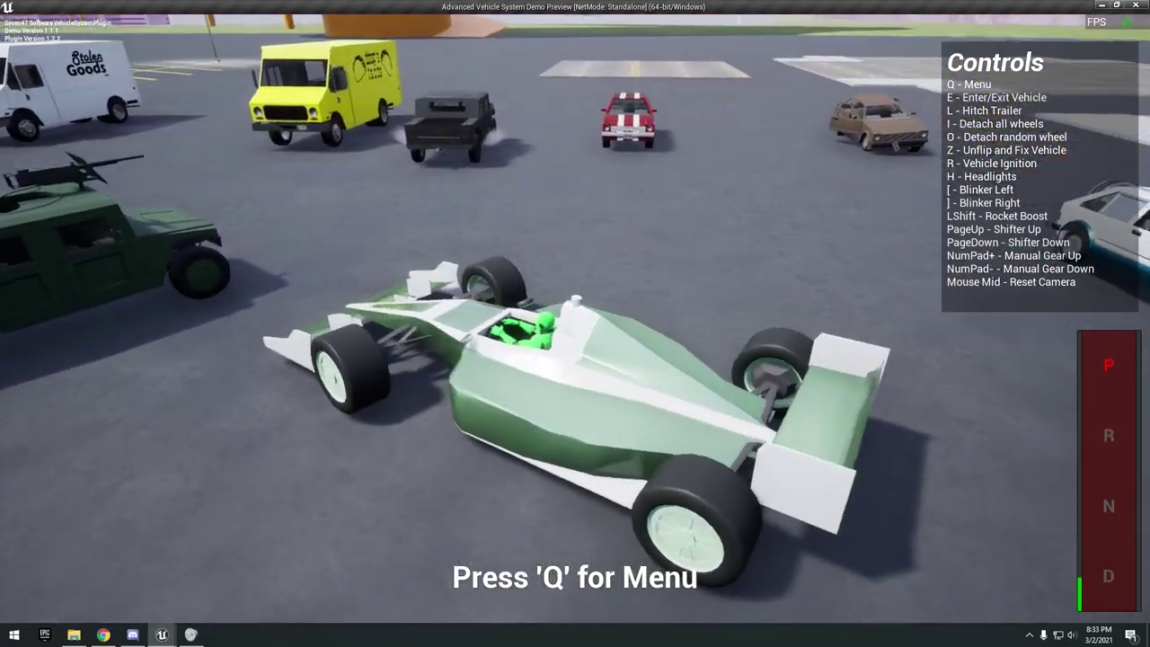
- Leave the race car, run the character to the white hatchback with blue stripes and get in
{"action": "key", "text": "e"}
{"action": "key", "text": "w"}
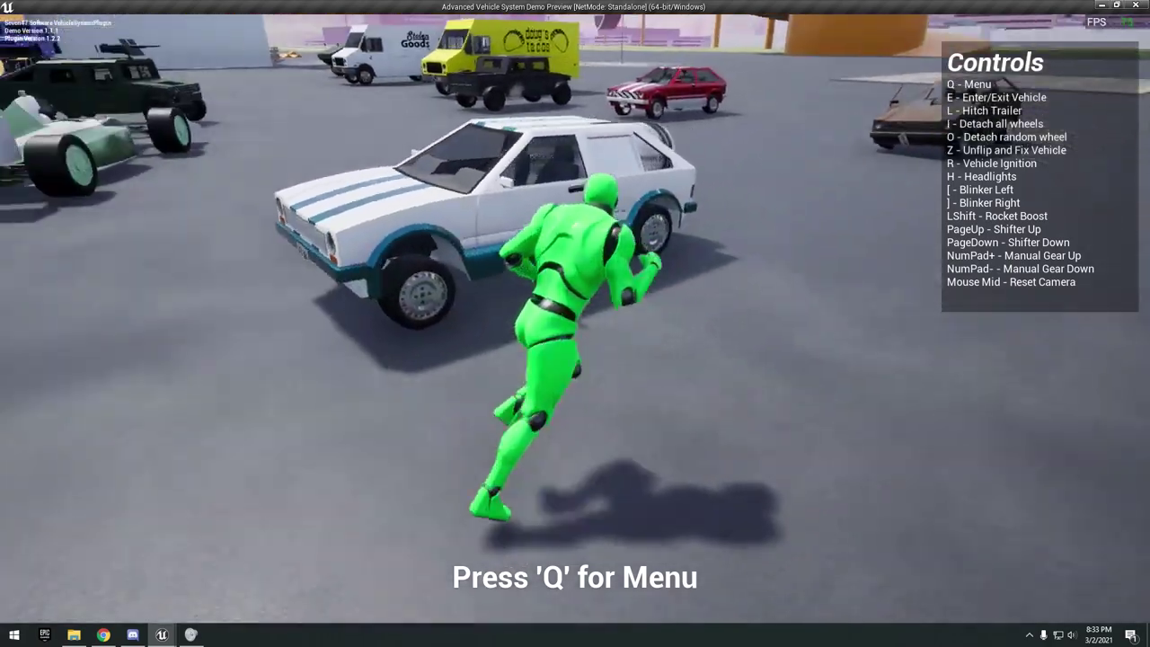
{"action": "key", "text": "e"}
- Drive the white hatchback past the purple semi truck and speed it across the yellow hill
{"action": "key", "text": "w"}
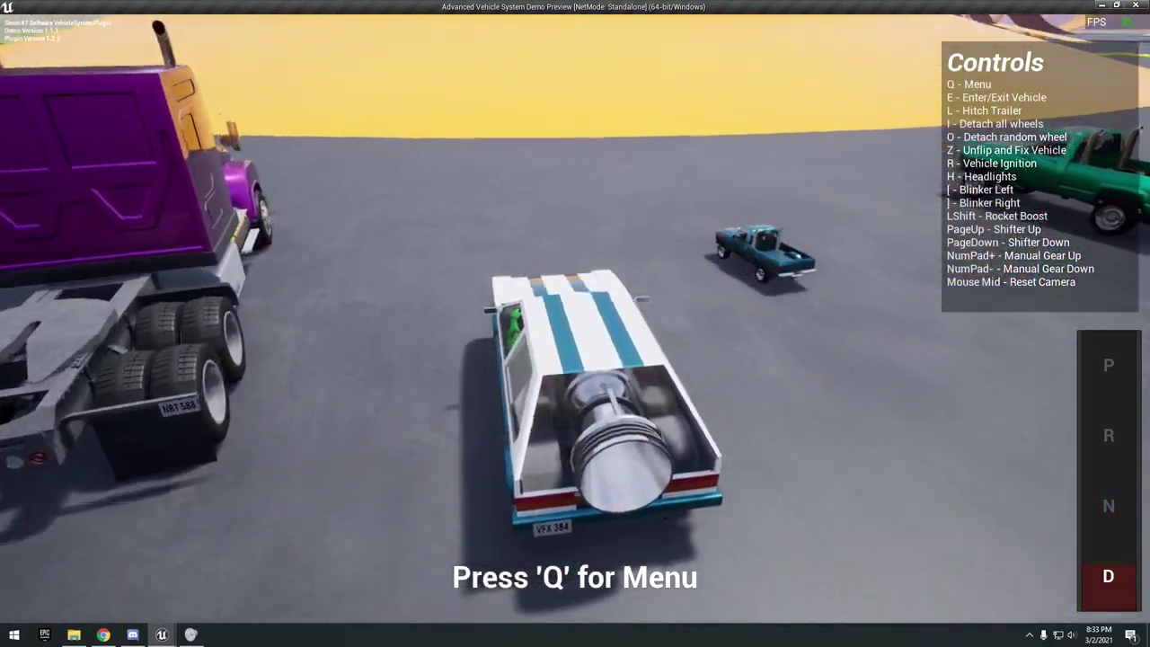
{"action": "key", "text": "w"}
{"action": "key", "text": "w"}
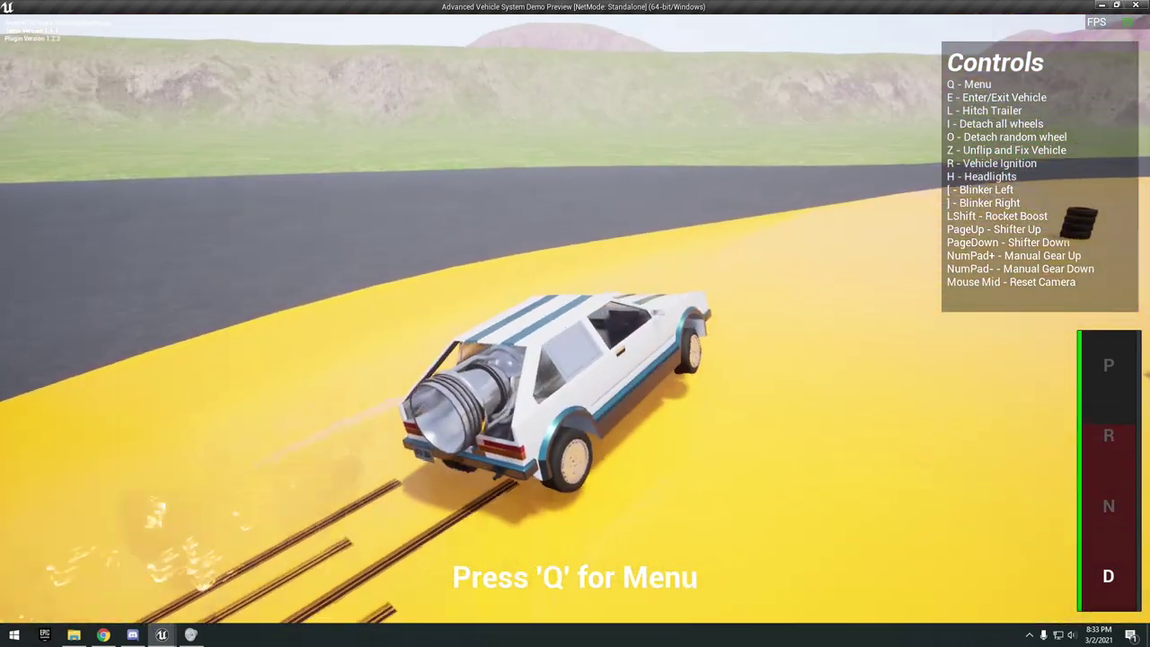
{"action": "key", "text": "a"}
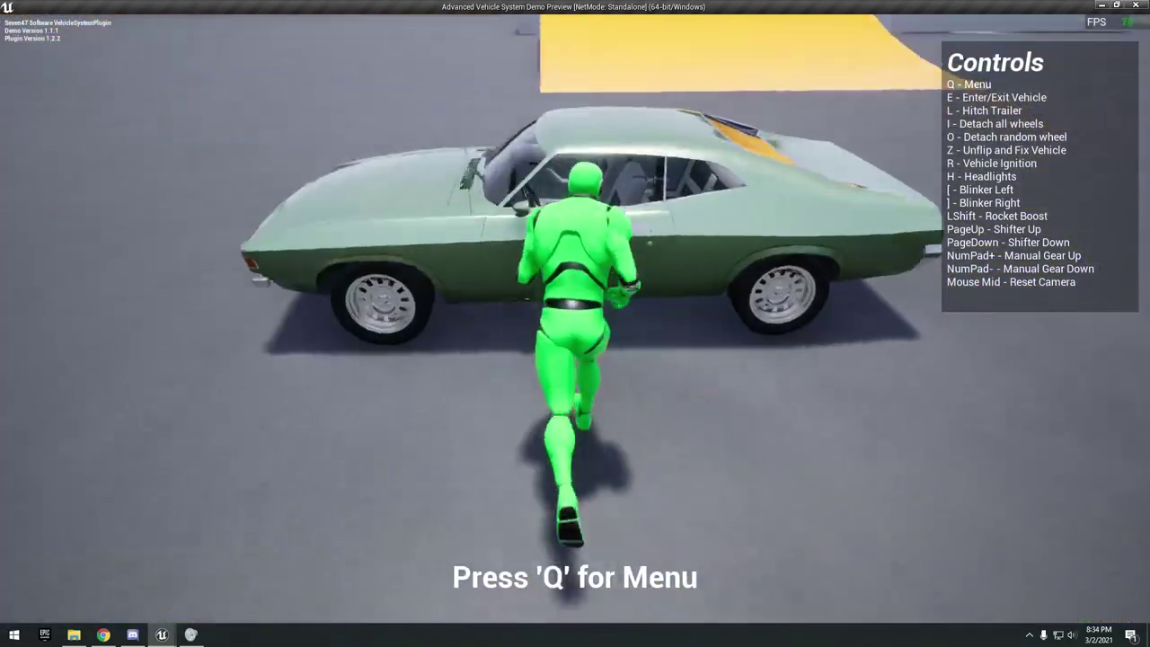
- Get into the green muscle car beside the yellow ramp and drive it up the large yellow hill
{"action": "key", "text": "e"}
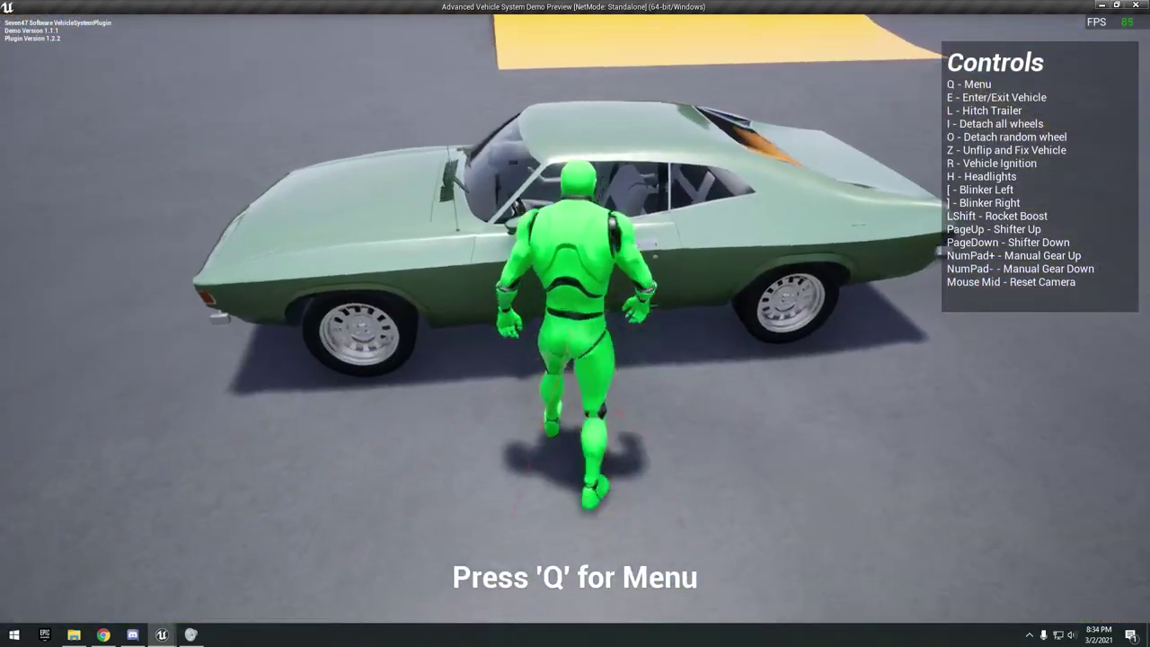
{"action": "key", "text": "w"}
{"action": "key", "text": "w"}
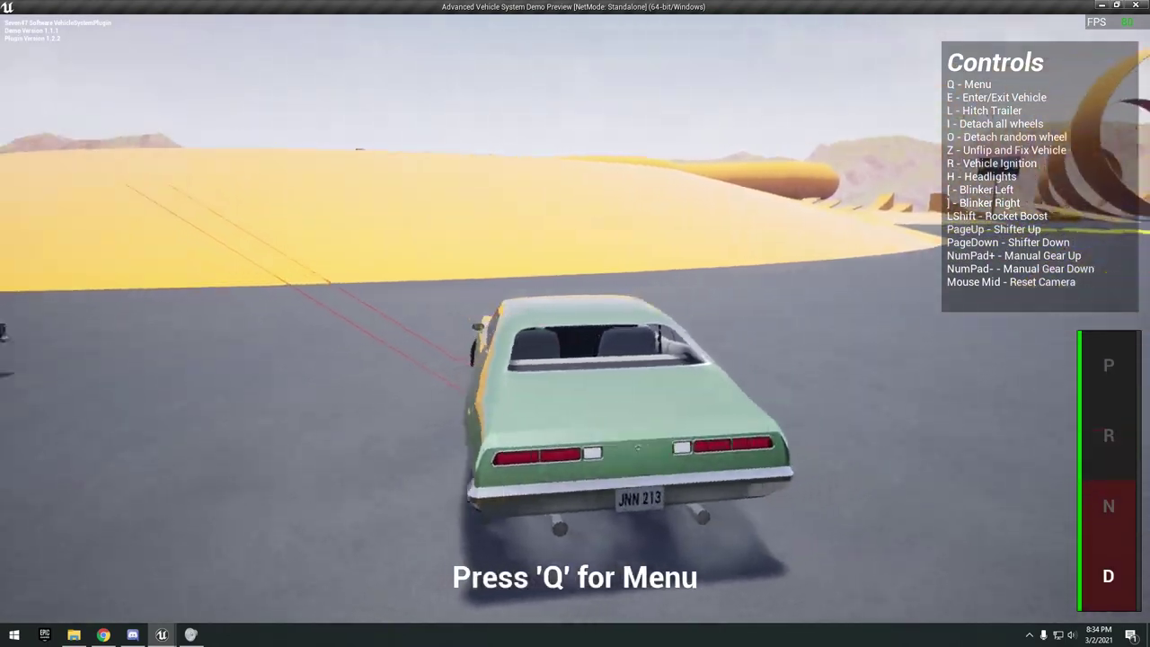
{"action": "key", "text": "w"}
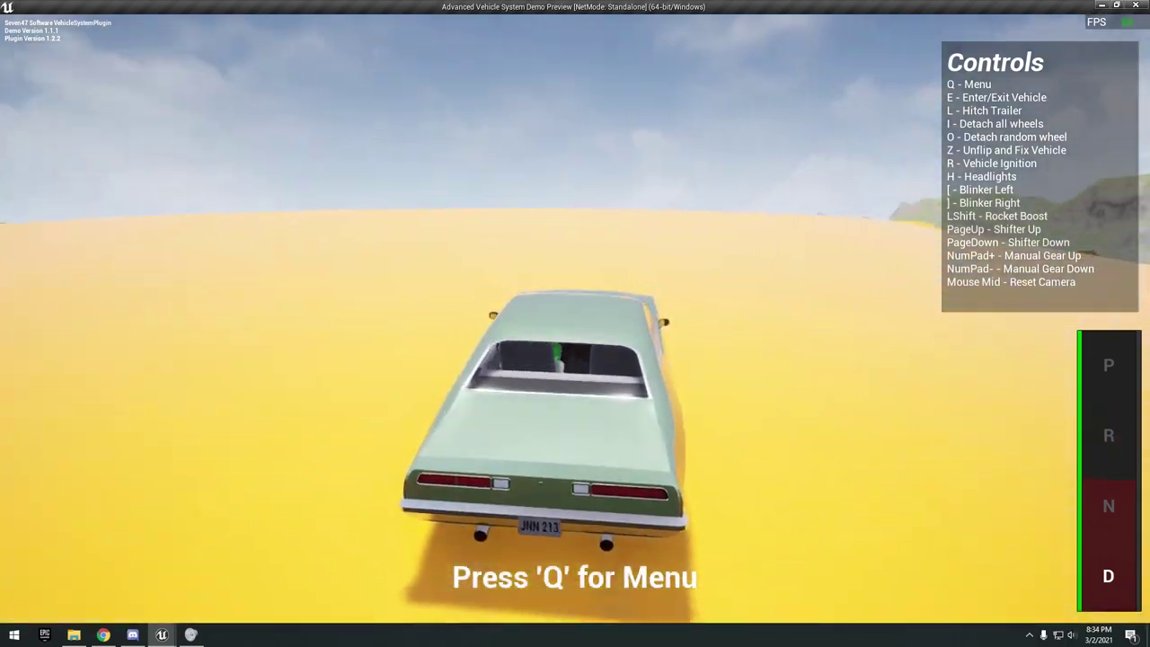
- Turn the green muscle car around on the hill and drive it back down toward the parked vehicles
{"action": "key", "text": "d"}
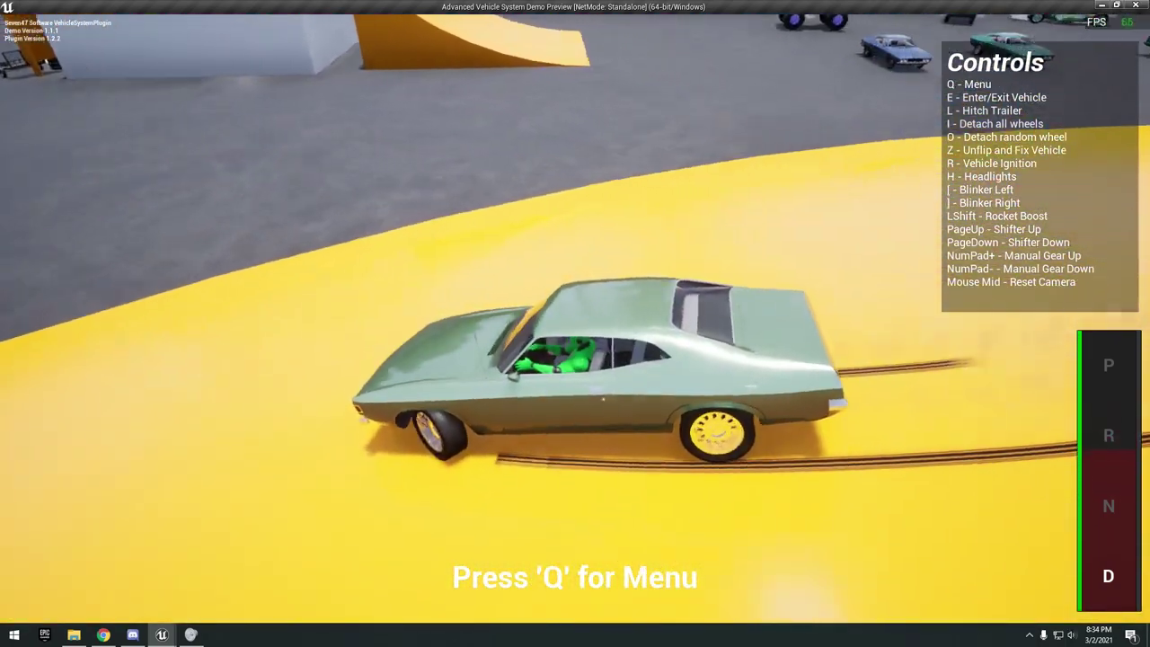
{"action": "key", "text": "w"}
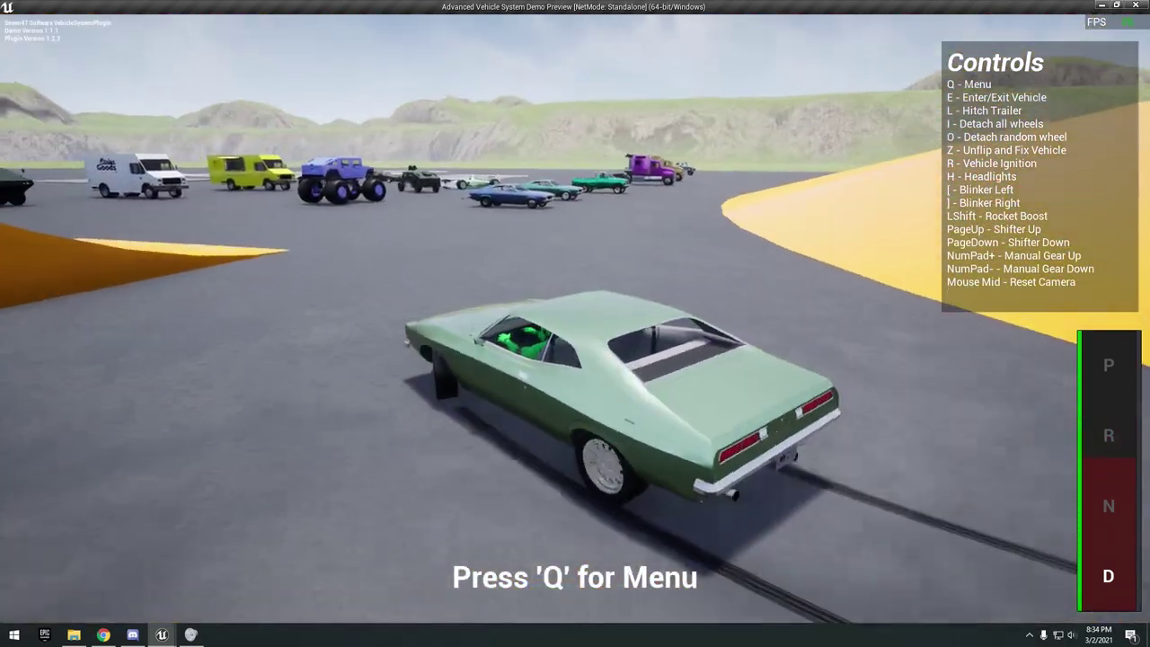
{"action": "key", "text": "d"}
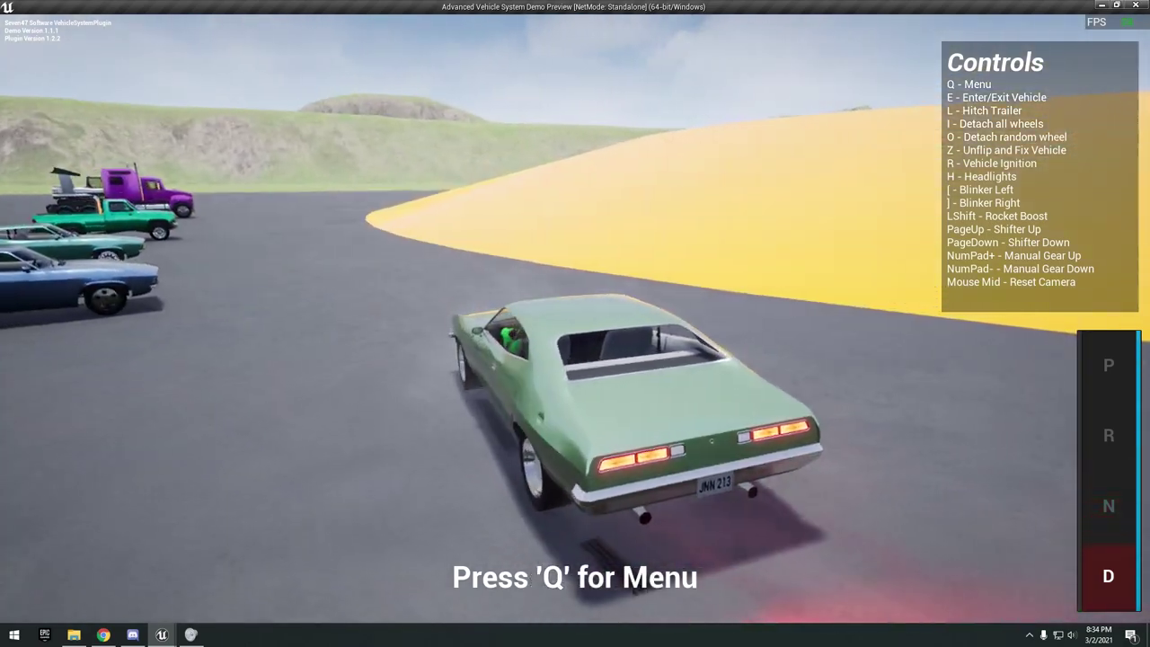
- Get out of the green muscle car, run the character to the blue muscle car and get in
{"action": "key", "text": "e"}
{"action": "key", "text": "w"}
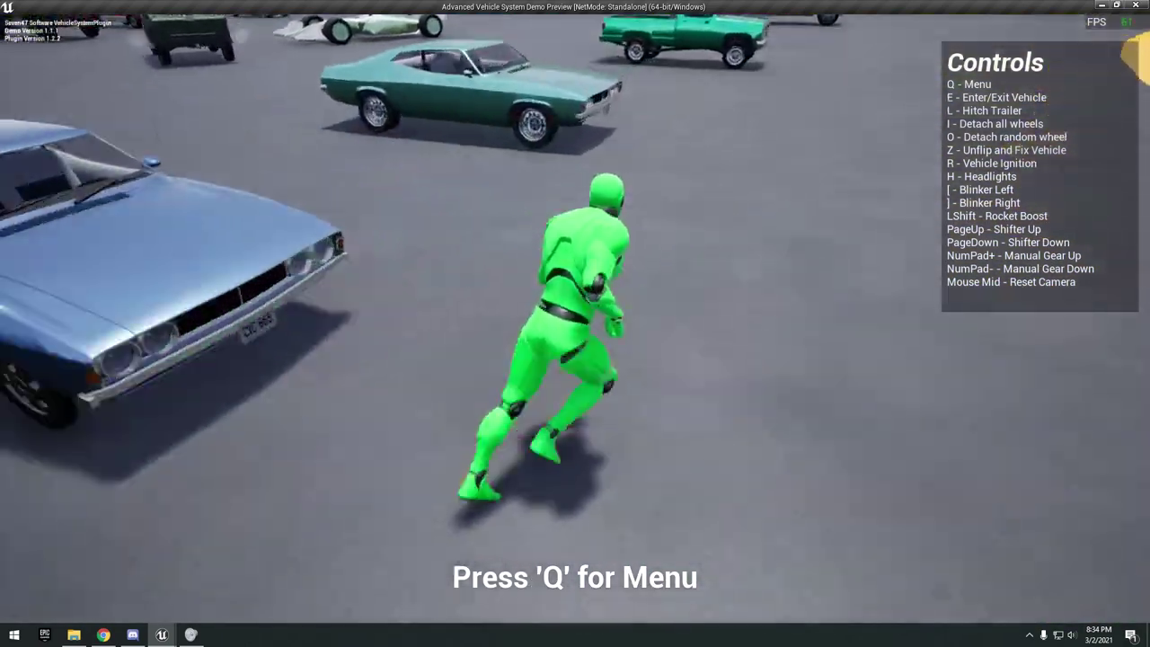
{"action": "key", "text": "e"}
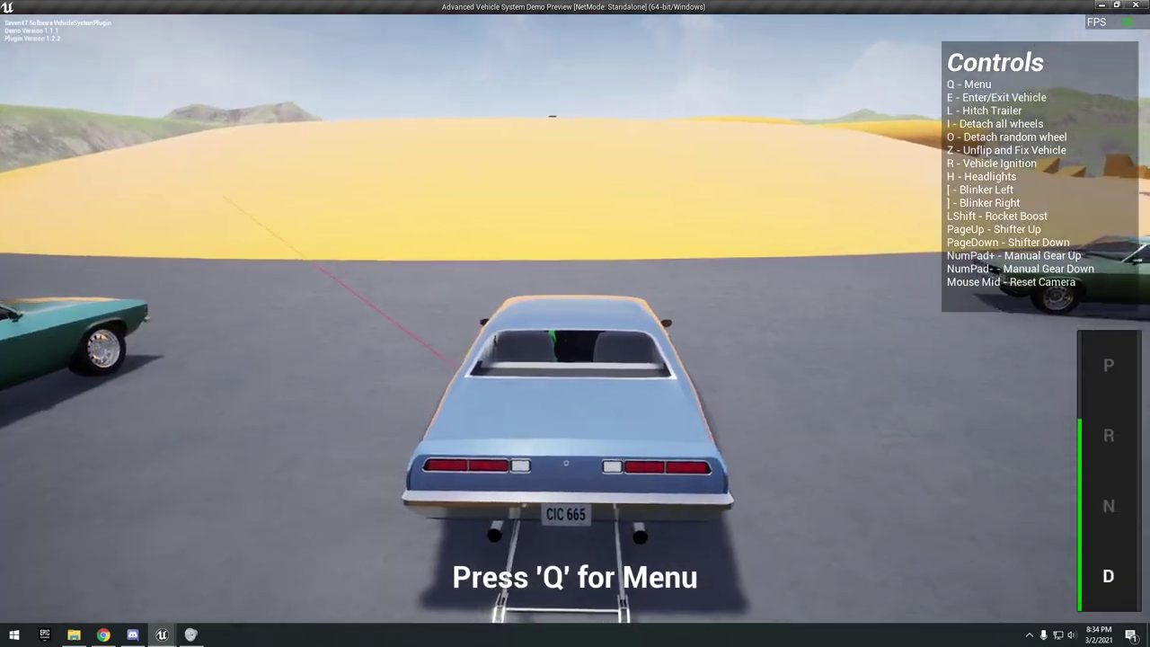
- Drive the blue muscle car over the yellow hill, then unflip and fix it
{"action": "key", "text": "w"}
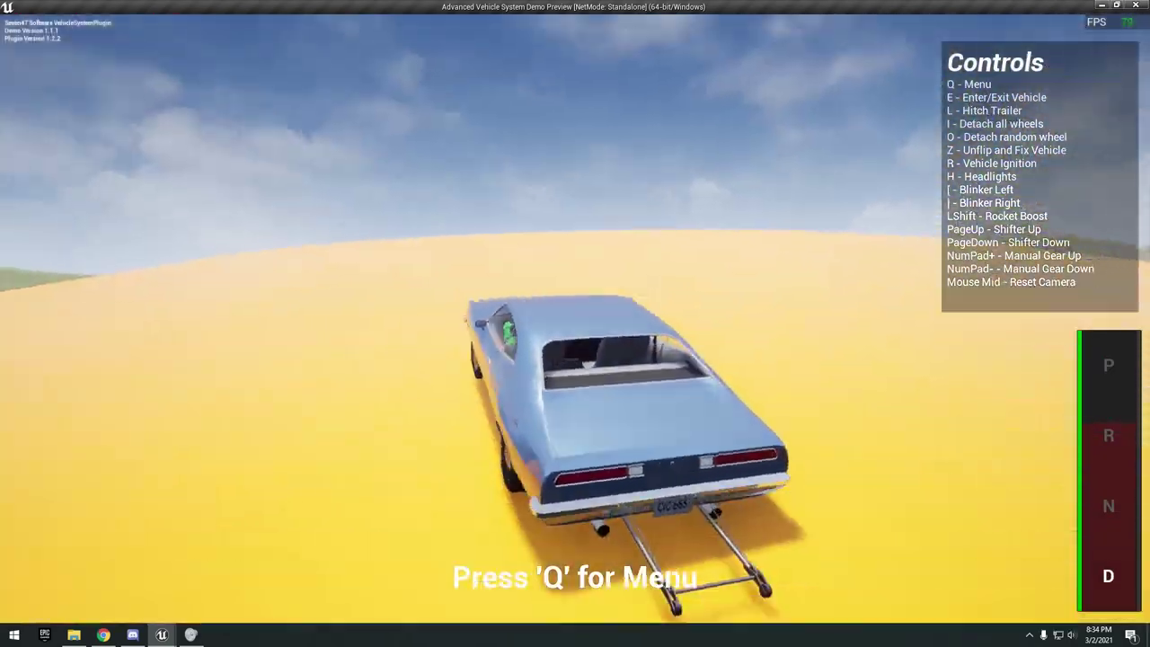
{"action": "key", "text": "a"}
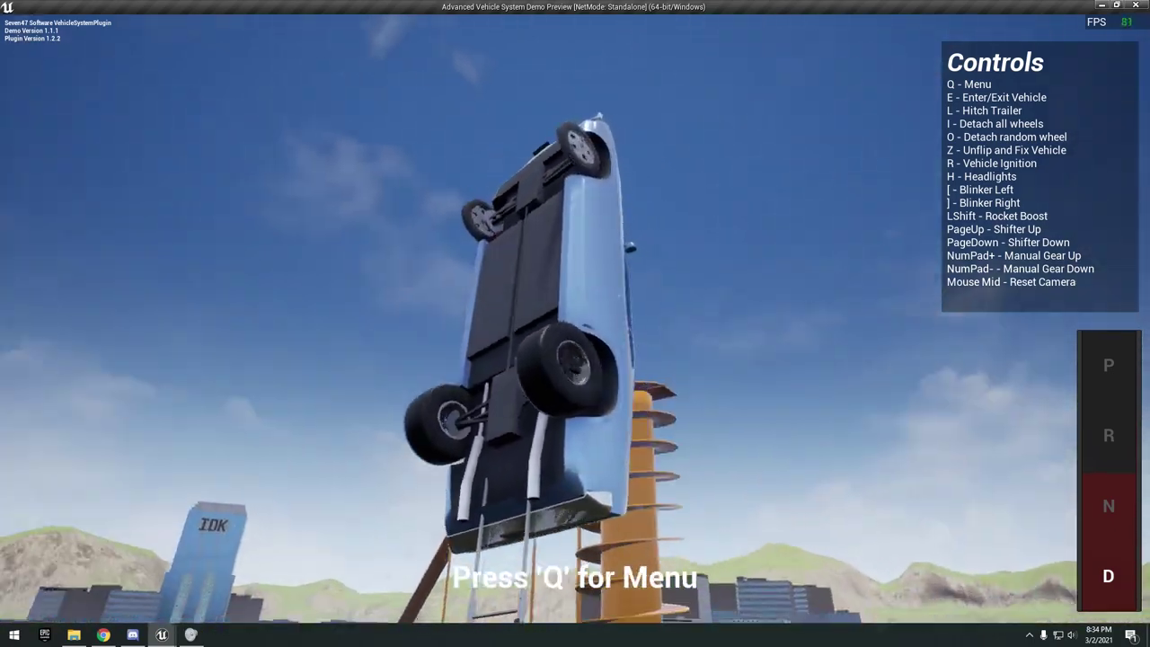
{"action": "key", "text": "z"}
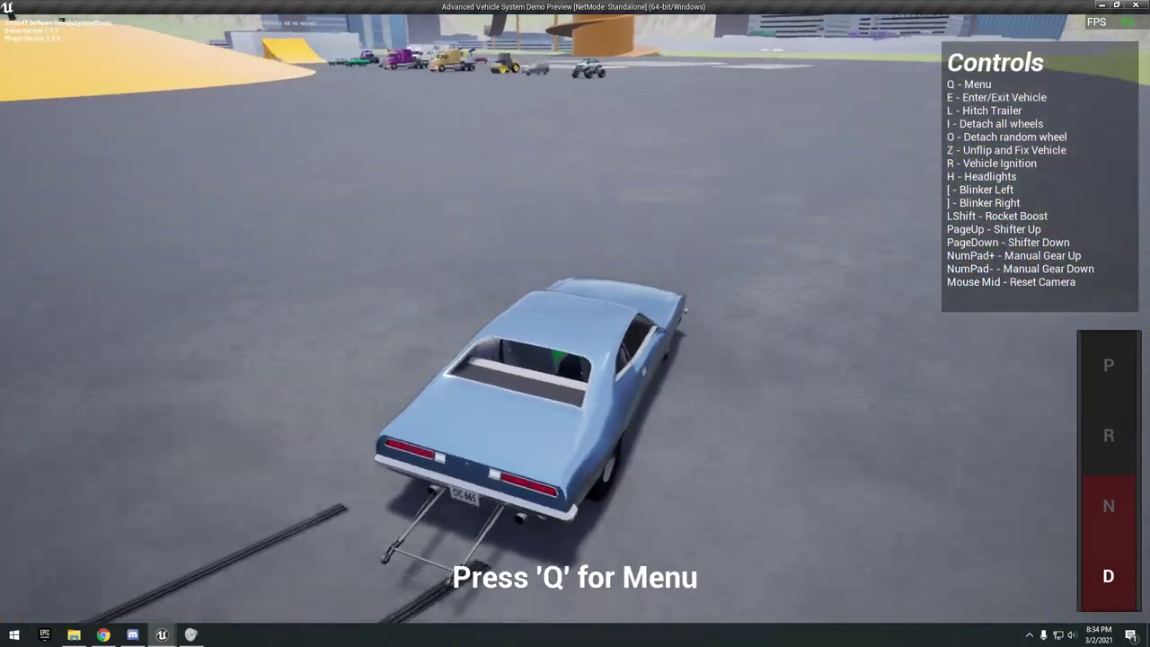
- Swing the blue muscle car through a tight wheelie turn on the asphalt and get out
{"action": "key", "text": "a"}
{"action": "key", "text": "w"}
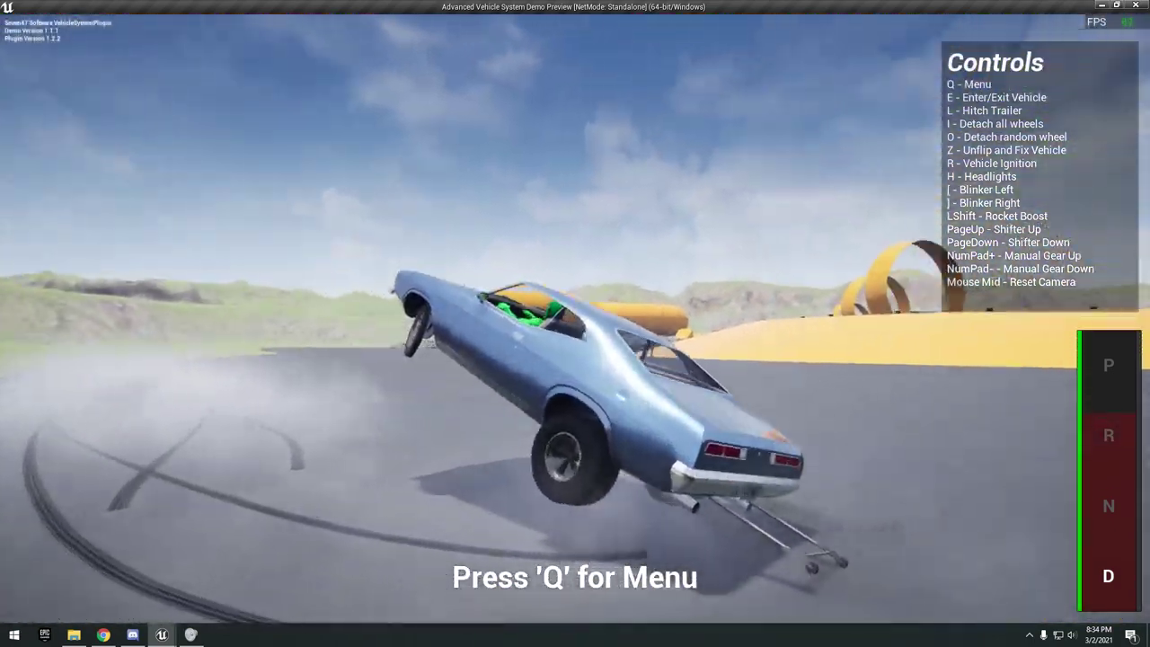
{"action": "key", "text": "shift"}
{"action": "key", "text": "space"}
{"action": "key", "text": "e"}
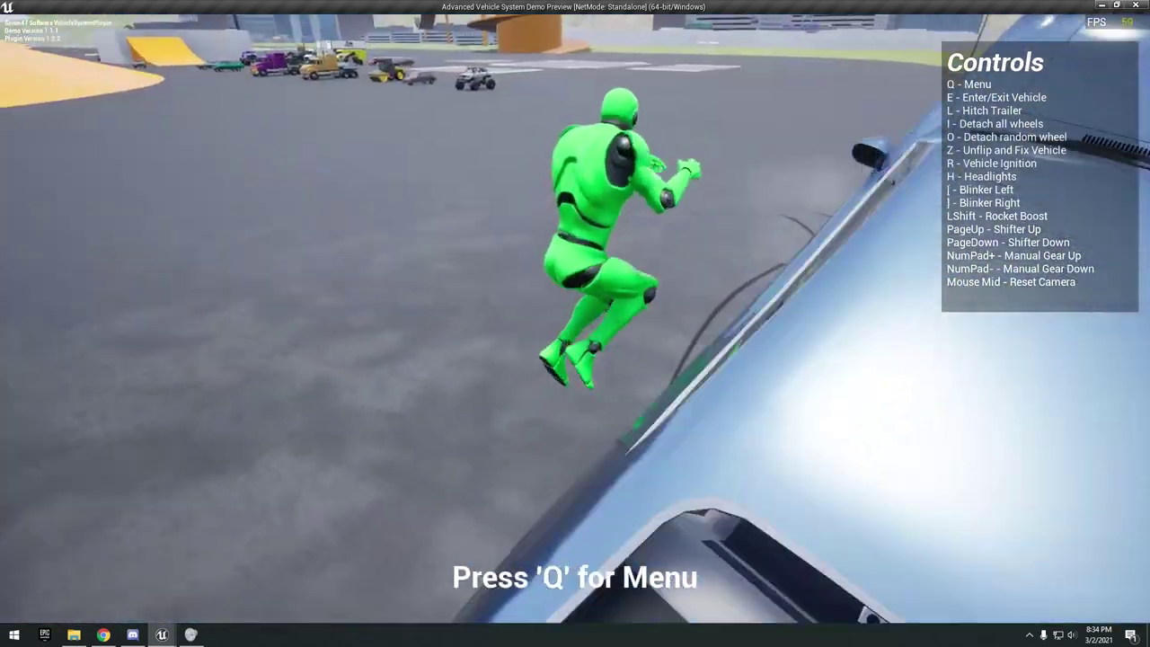
- Get into the teal muscle car, drive it in an arc up the yellow hill and get out
{"action": "key", "text": "w"}
{"action": "key", "text": "e"}
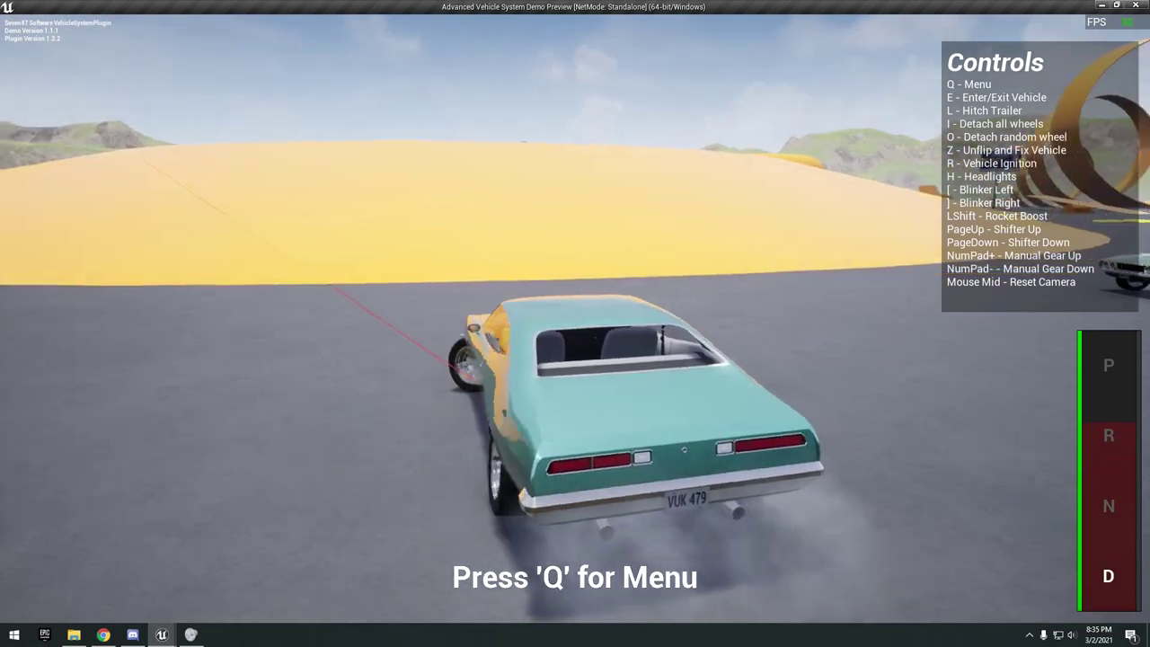
{"action": "key", "text": "d"}
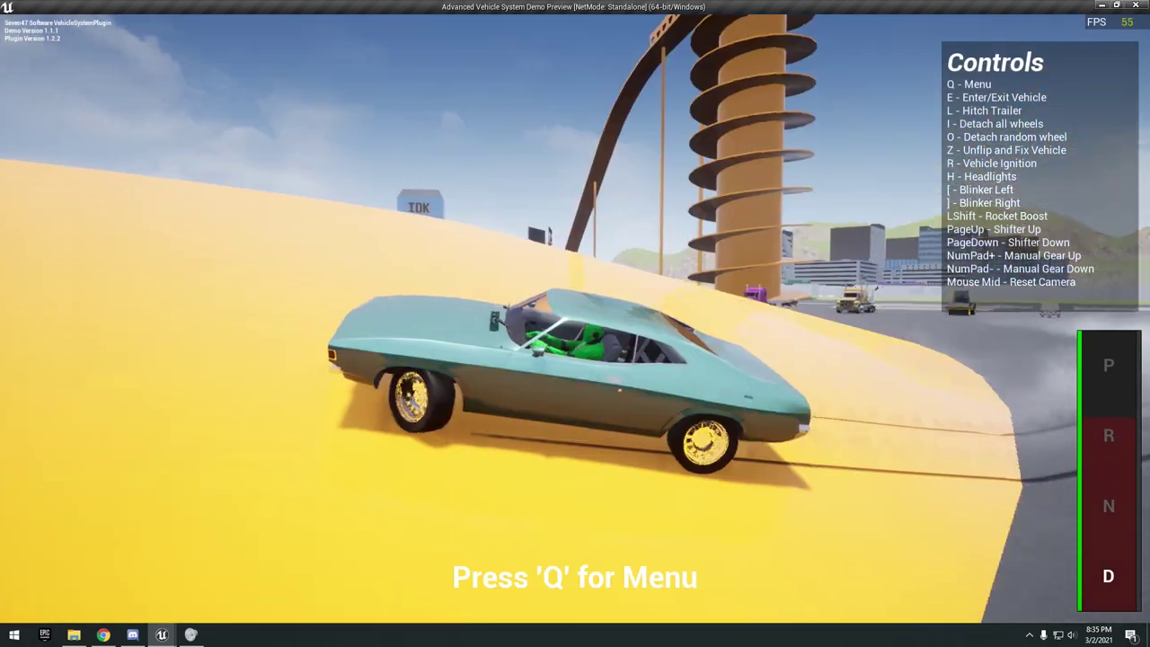
{"action": "key", "text": "w"}
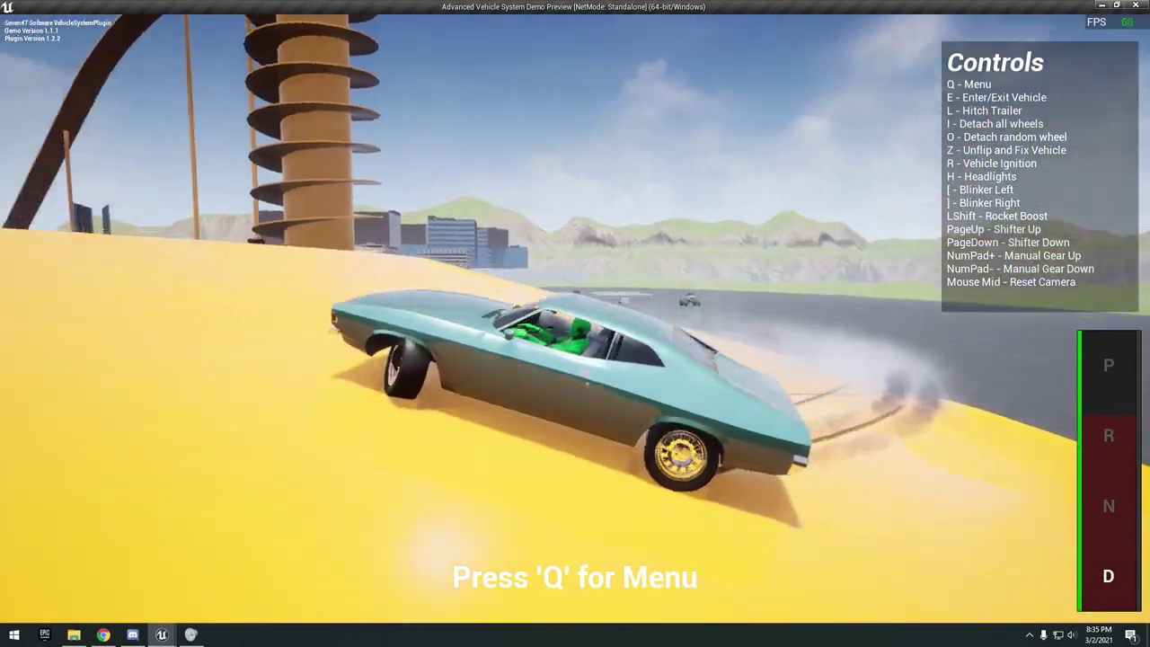
{"action": "key", "text": "a"}
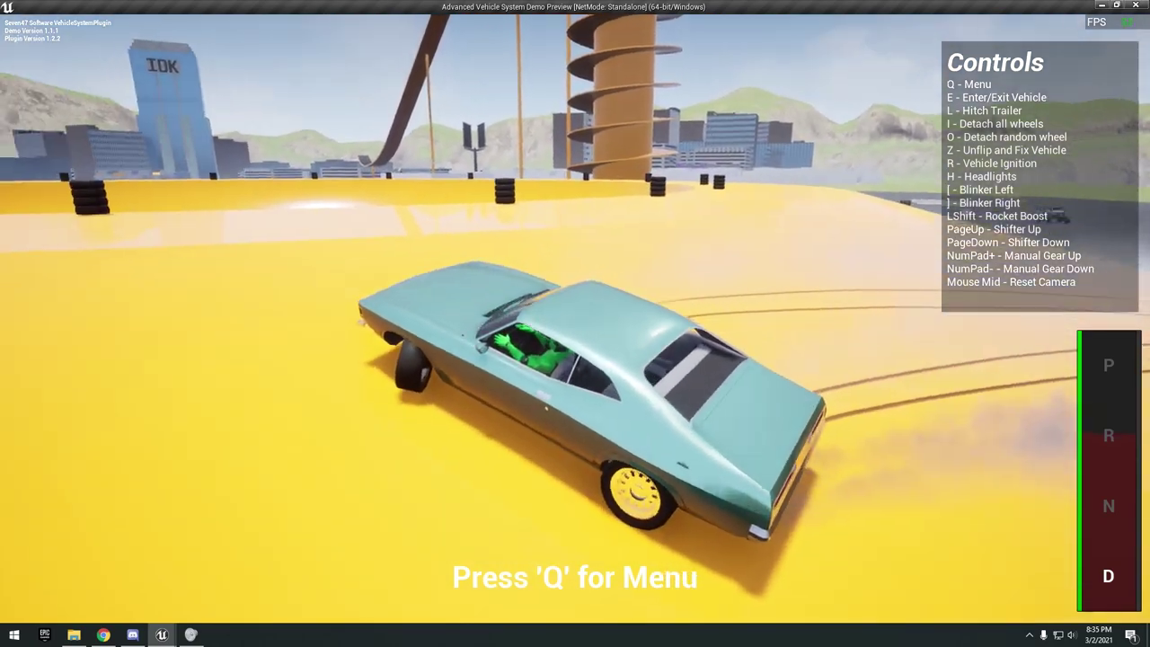
{"action": "key", "text": "e"}
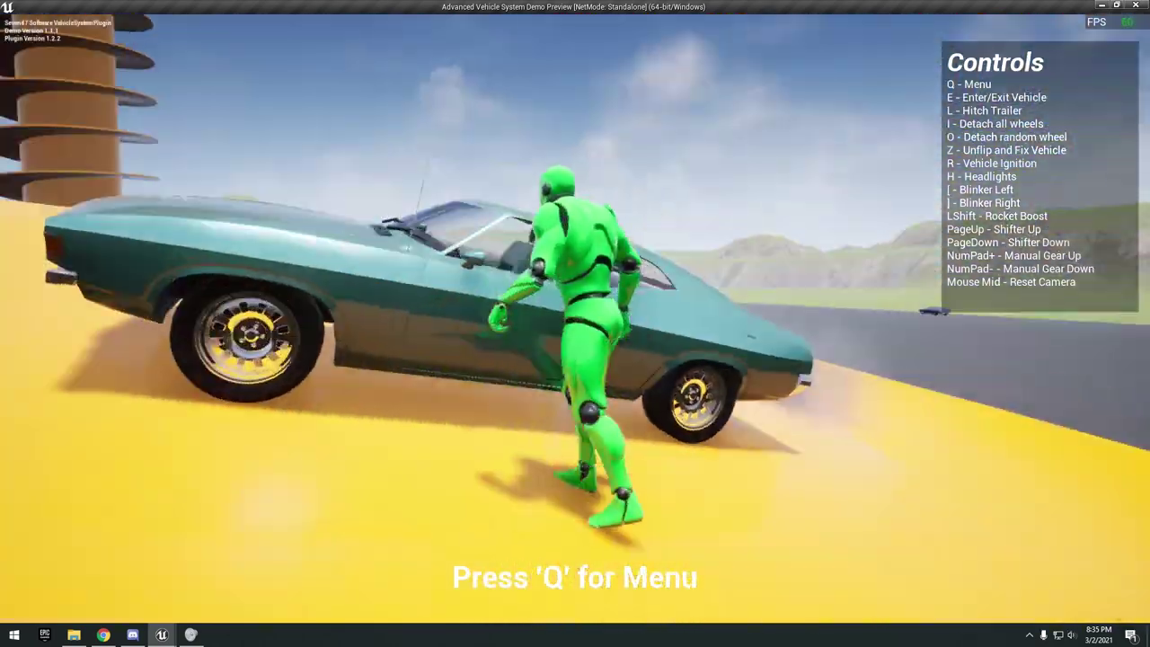
- Get into the green pickup truck and swerve it across the open asphalt between the parked vehicles and the yellow hill
{"action": "key", "text": "w"}
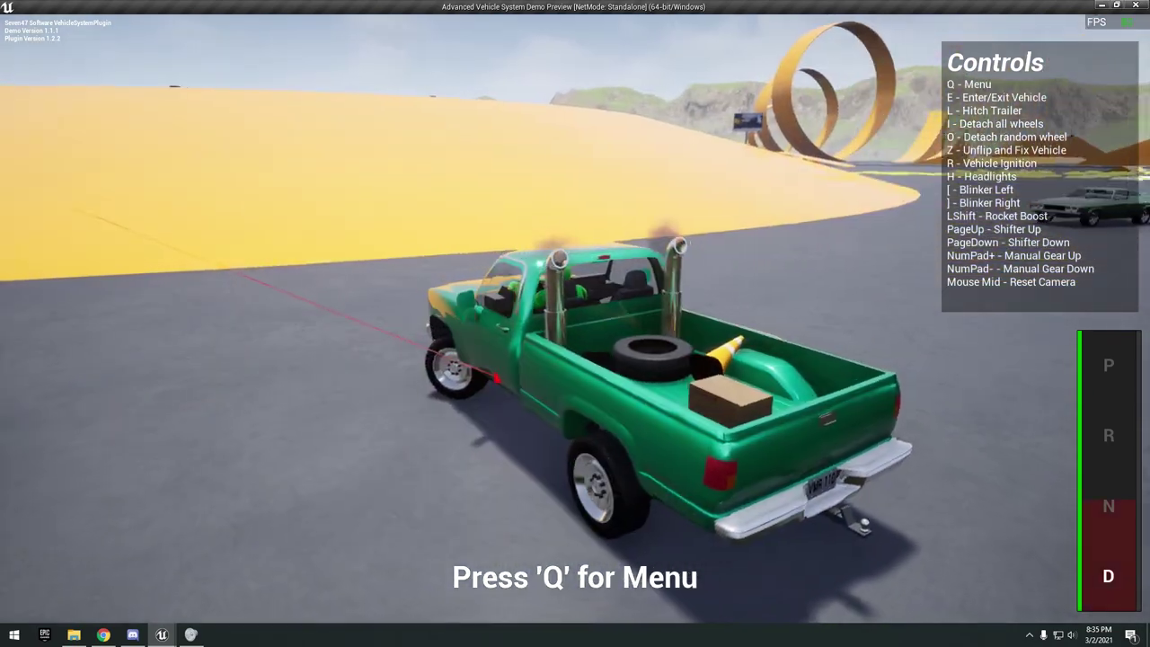
{"action": "key", "text": "a"}
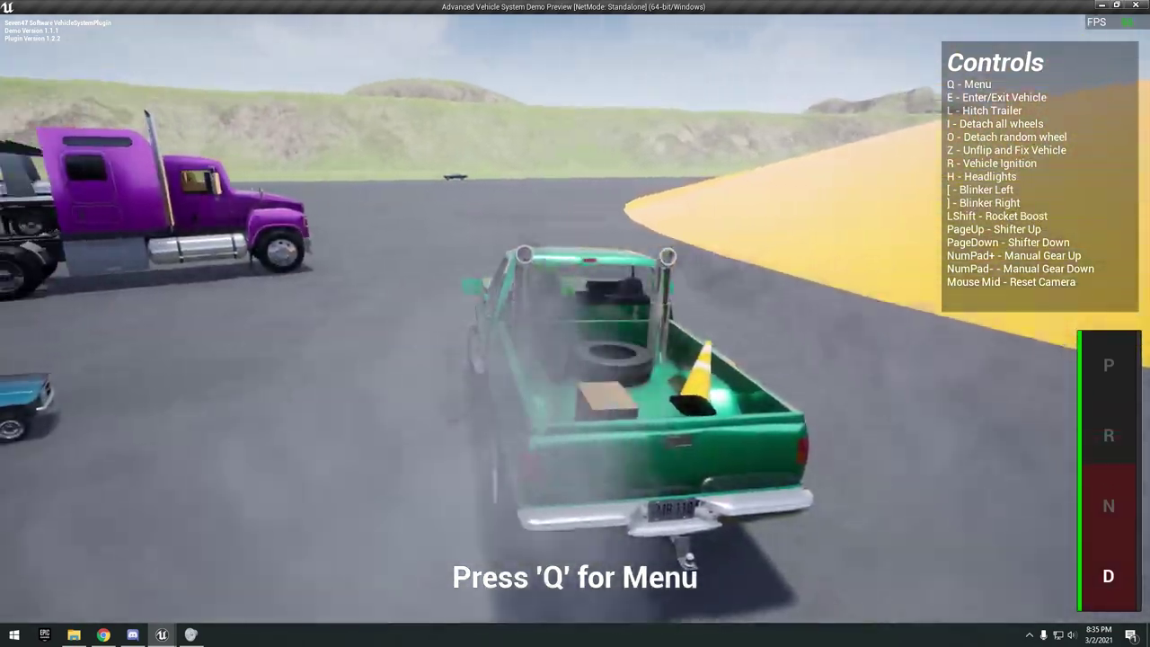
{"action": "key", "text": "d"}
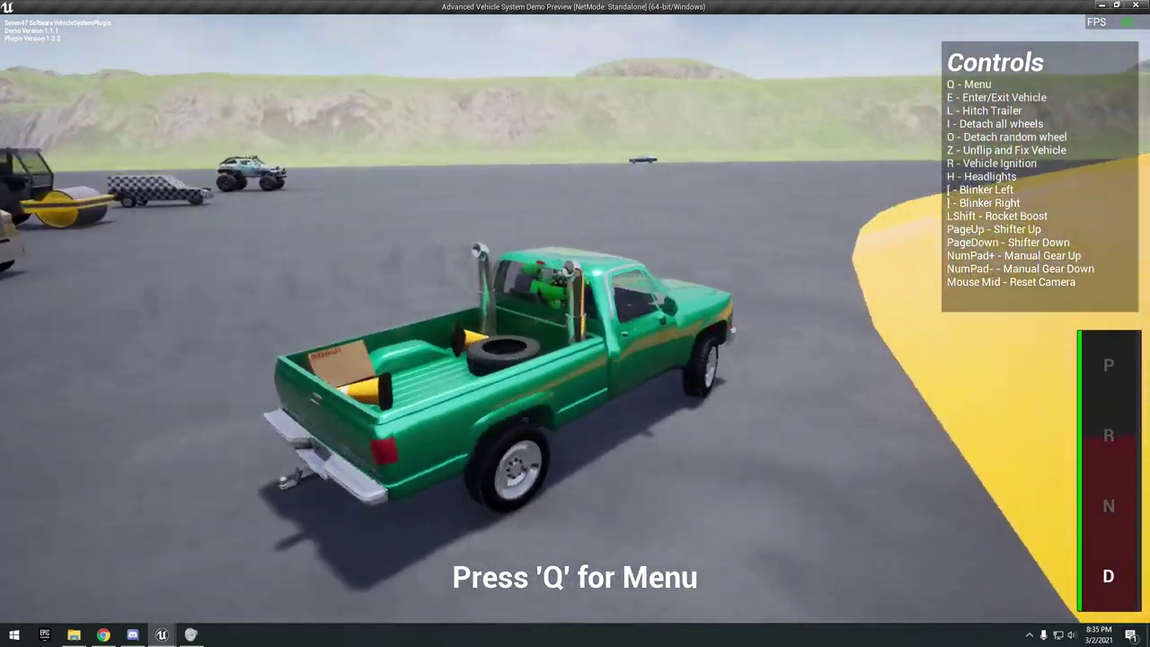
{"action": "key", "text": "a"}
{"action": "key", "text": "d"}
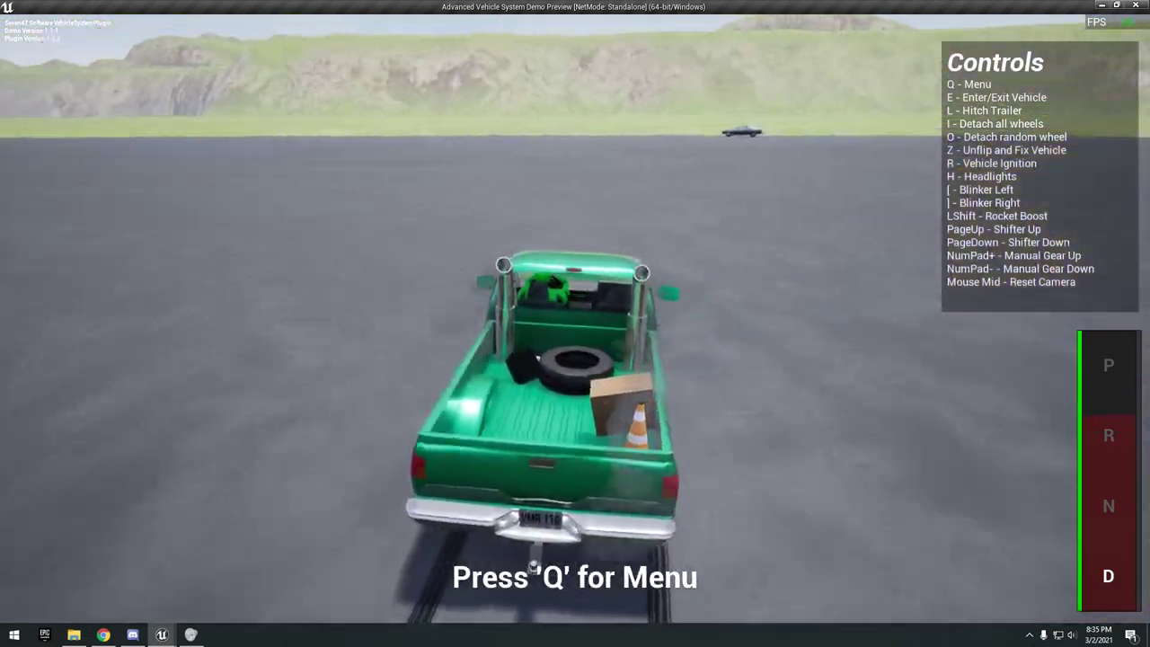
- Turn the green pickup around over the paved road, brake it near the parked vehicles and get out
{"action": "key", "text": "a"}
{"action": "key", "text": "w"}
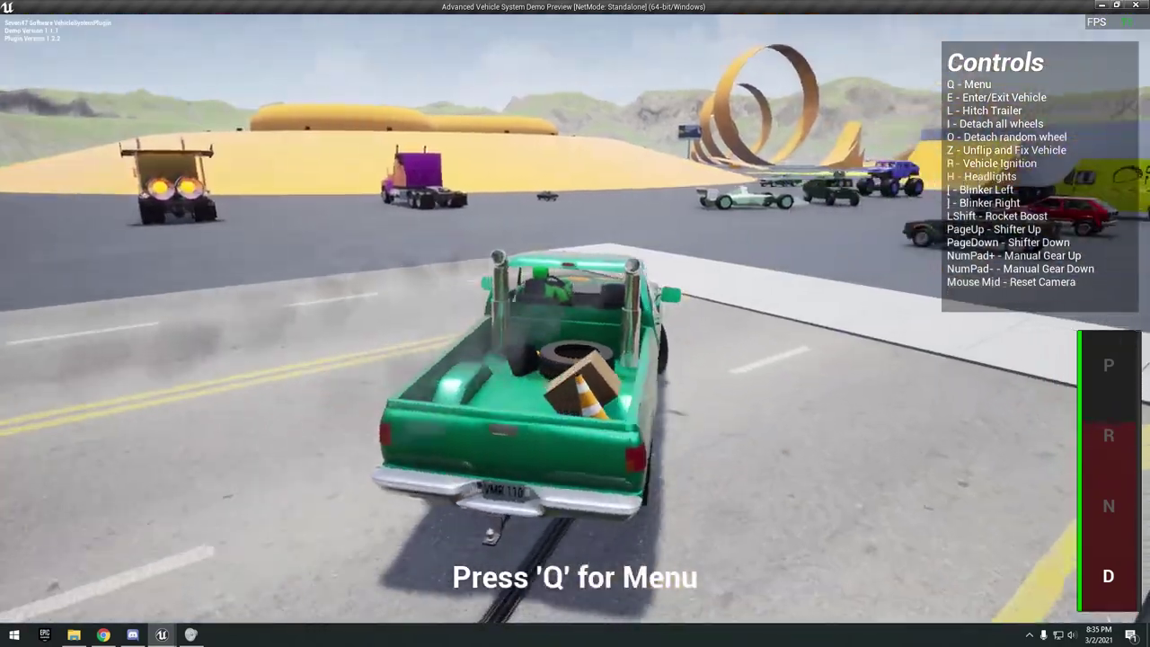
{"action": "key", "text": "a"}
{"action": "key", "text": "d"}
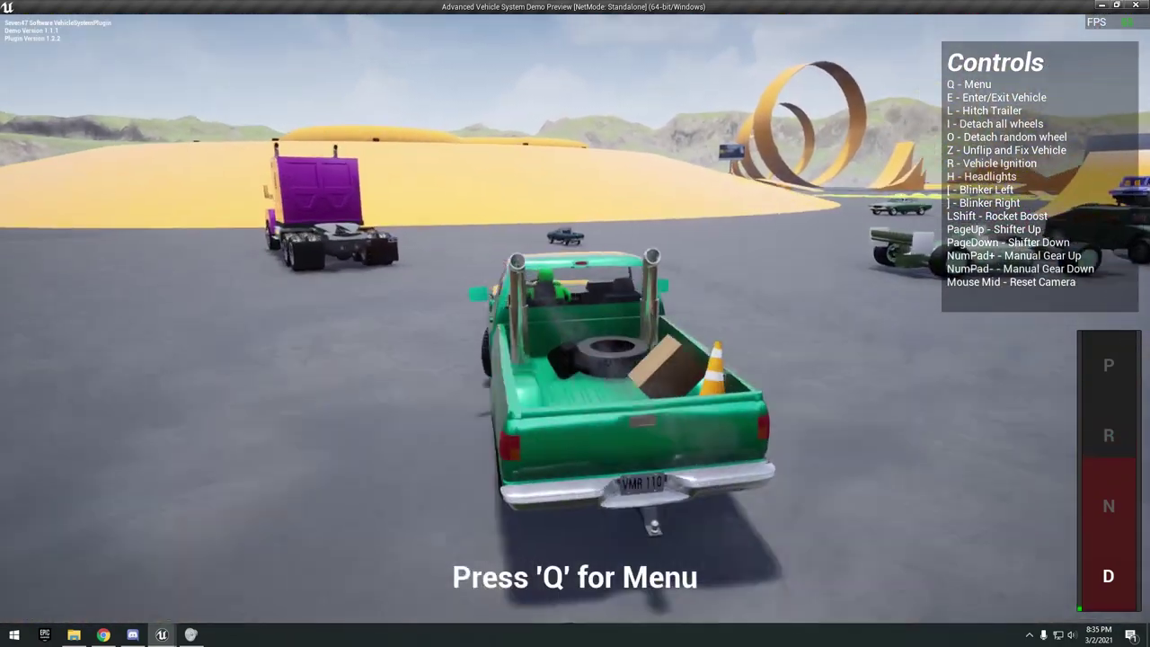
{"action": "key", "text": "s"}
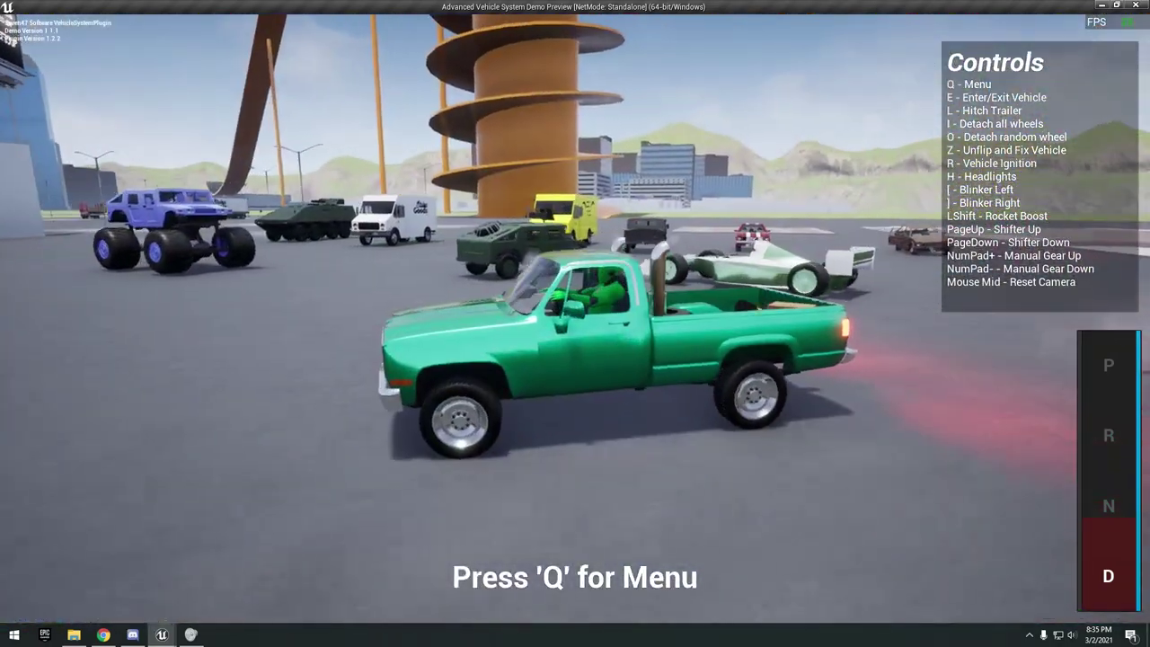
{"action": "key", "text": "e"}
- Get into the miniature blue pickup, drive it over the yellow hill and past the green muscle car, and get out
{"action": "key", "text": "w"}
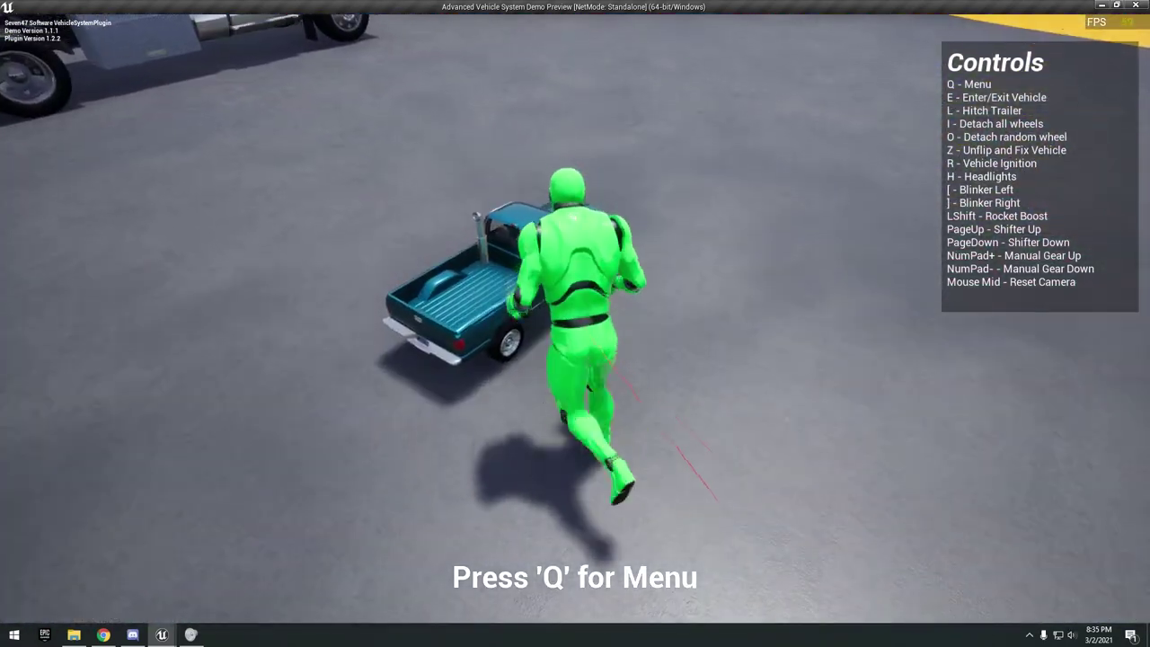
{"action": "key", "text": "e"}
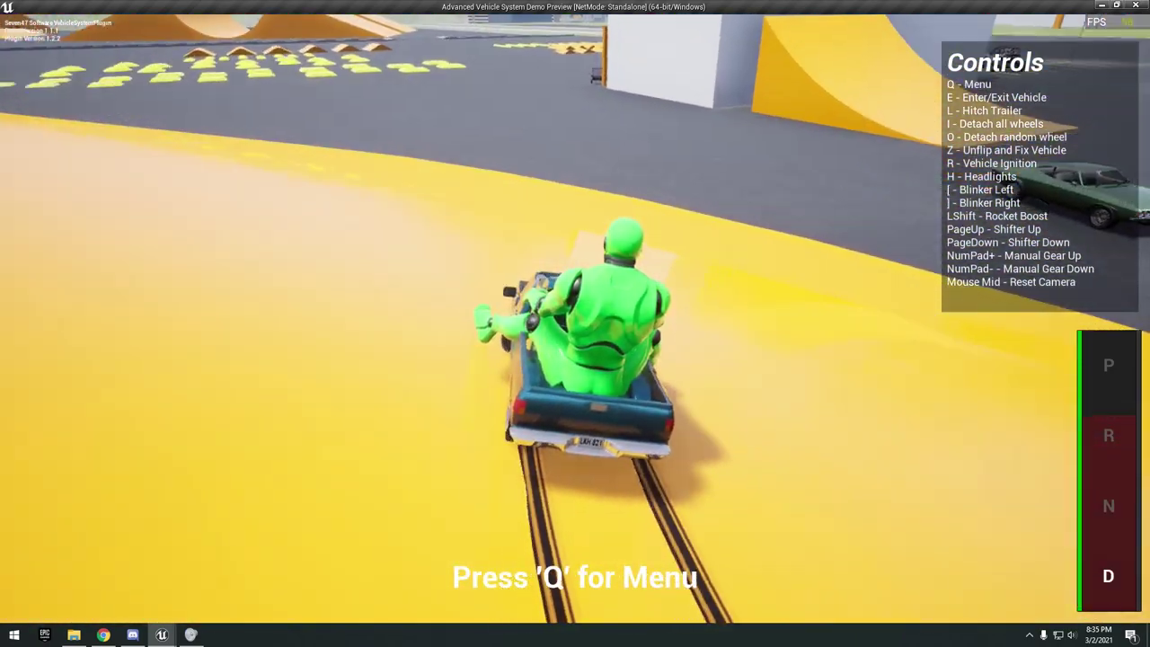
{"action": "key", "text": "w"}
{"action": "key", "text": "a"}
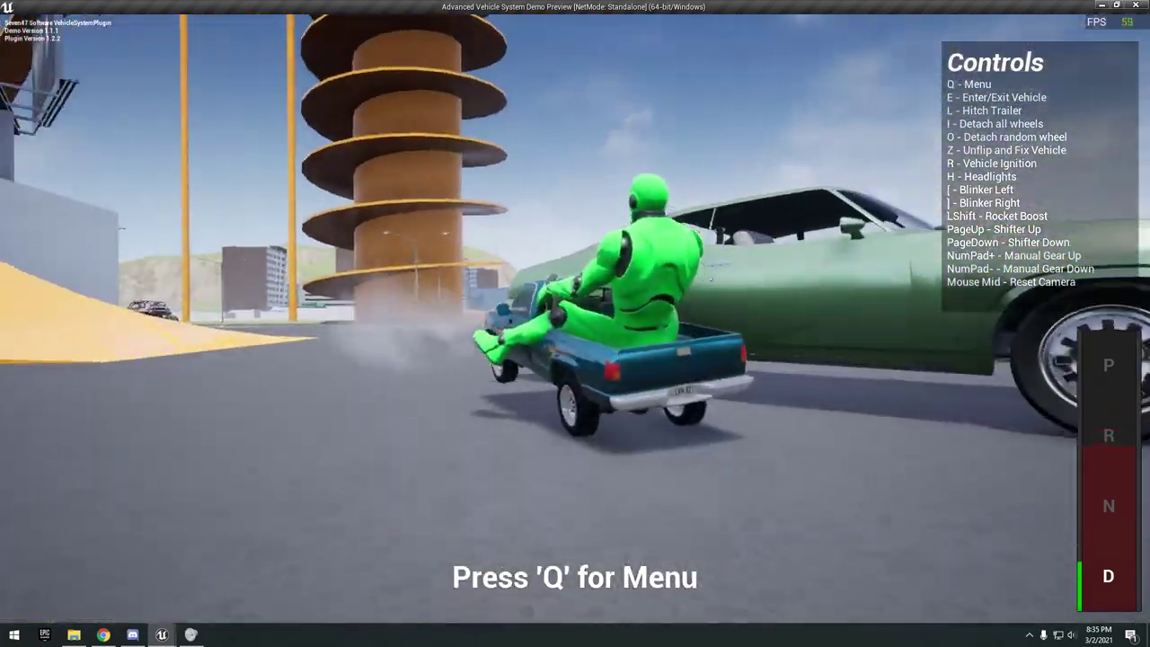
{"action": "key", "text": "w"}
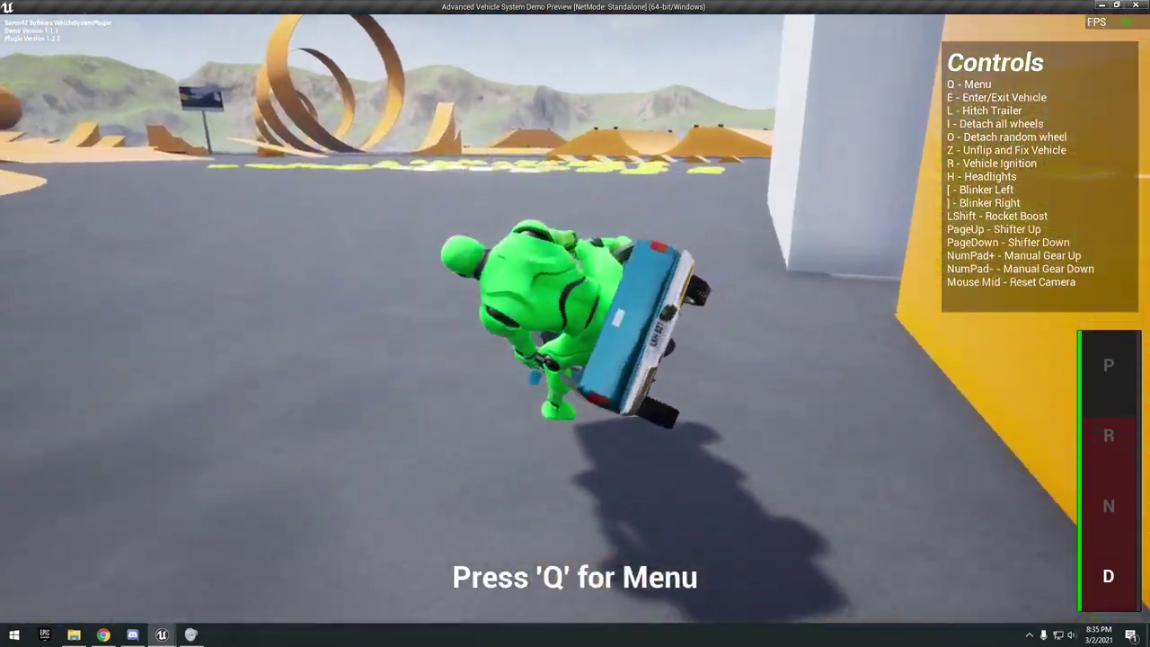
{"action": "key", "text": "e"}
- Run the character across the asphalt to the purple semi truck and get in
{"action": "key", "text": "w"}
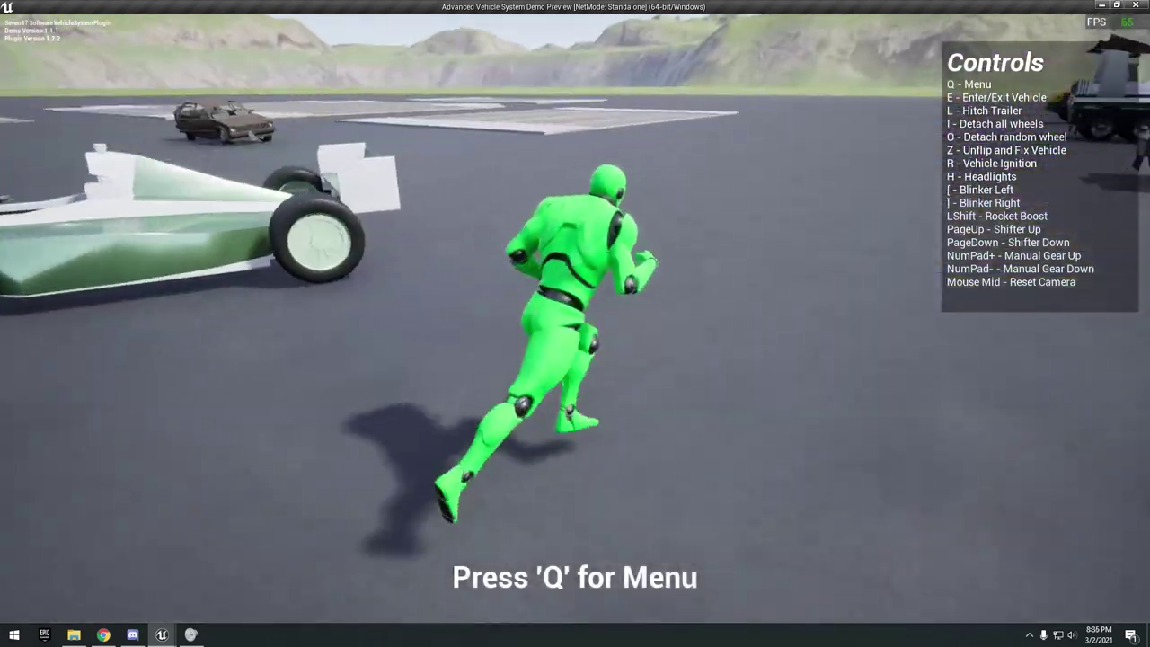
{"action": "key", "text": "w"}
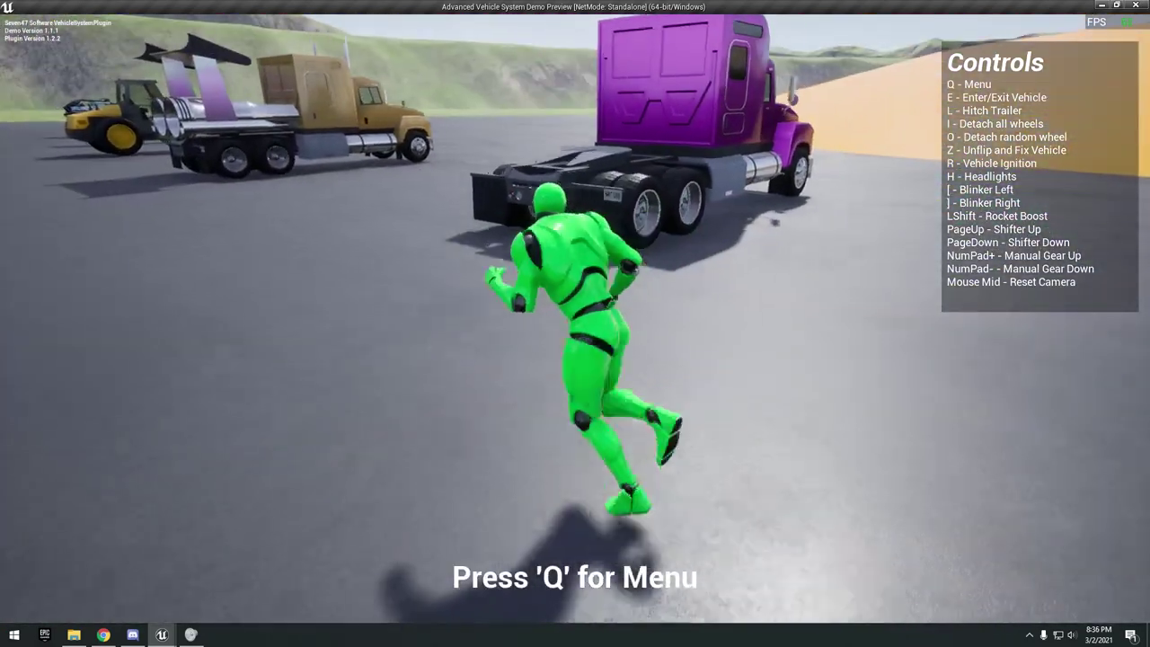
{"action": "key", "text": "w"}
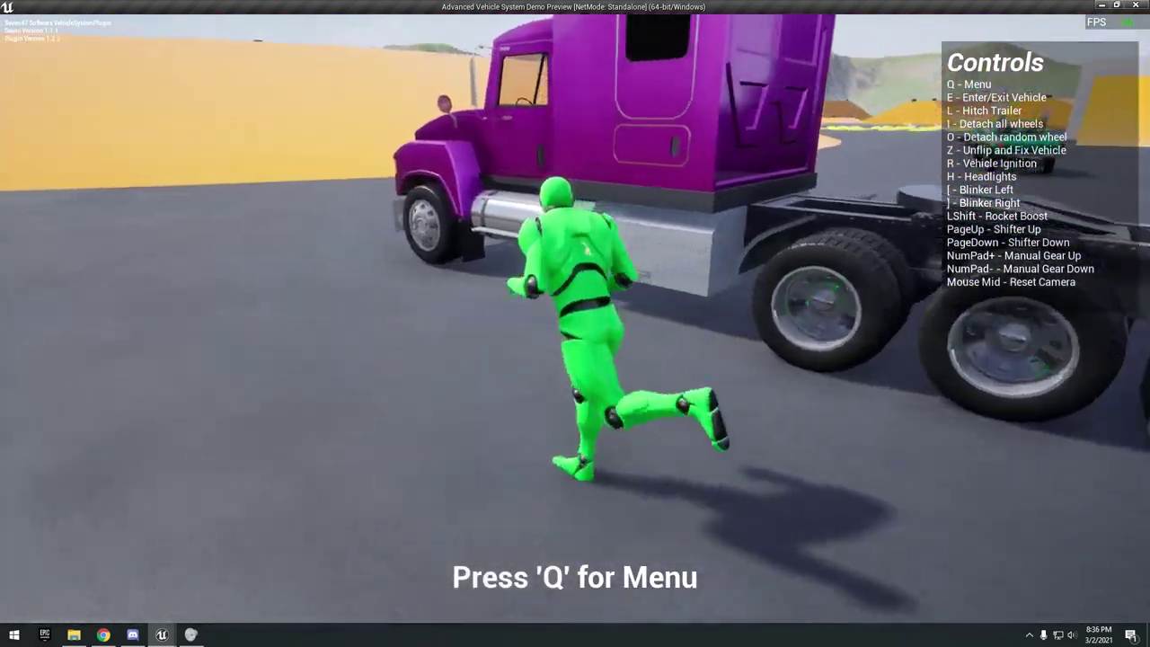
{"action": "key", "text": "e"}
- Drive the purple semi truck to the trailer lot, back it up to a Stolen Goods trailer and hitch the trailer
{"action": "key", "text": "w"}
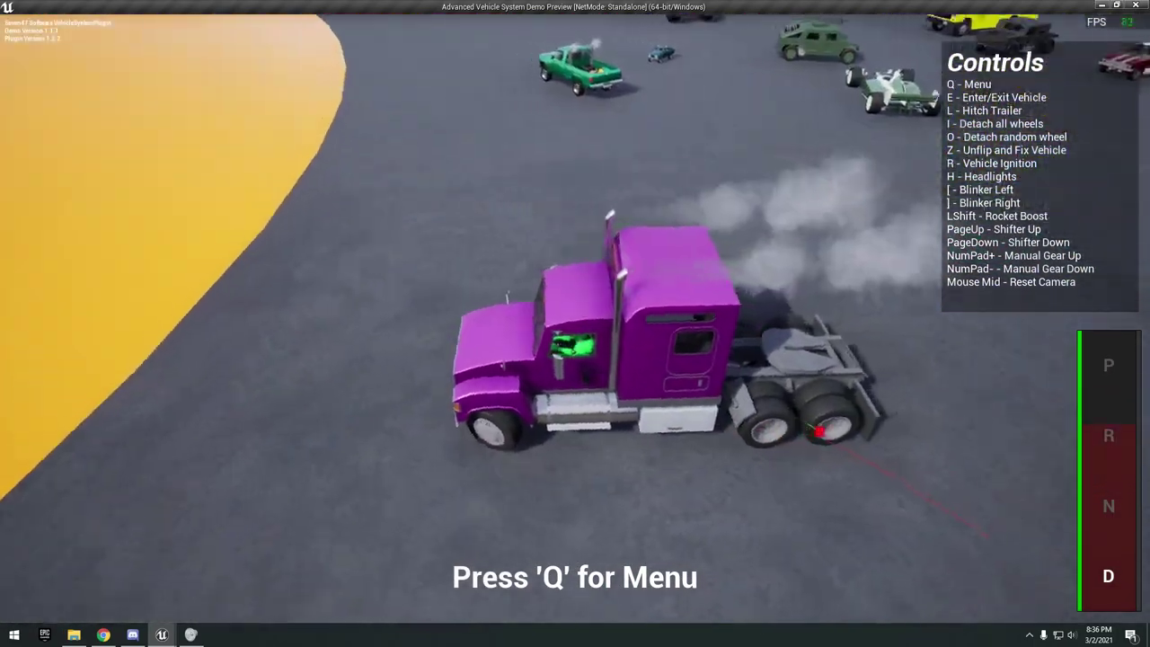
{"action": "key", "text": "w"}
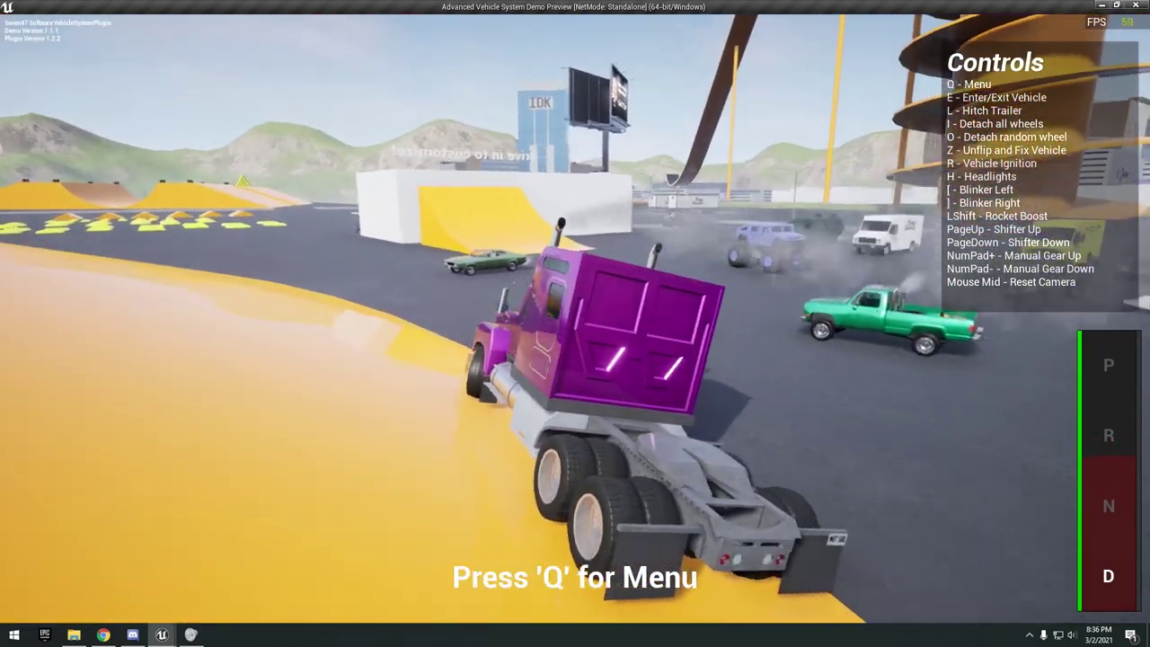
{"action": "key", "text": "w"}
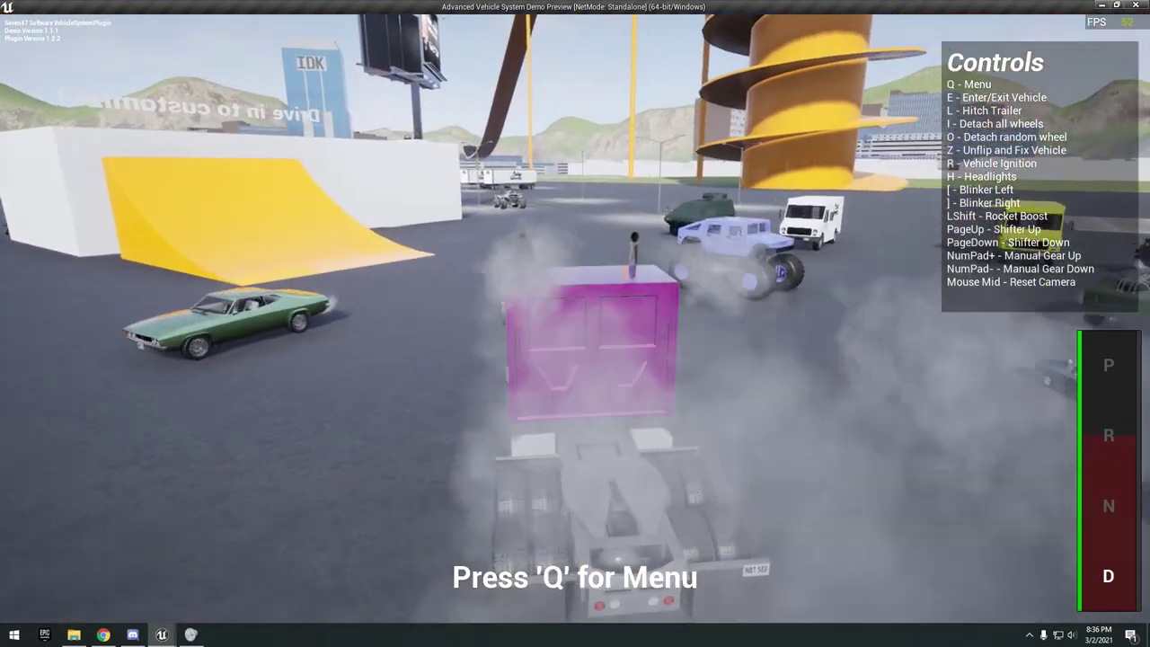
{"action": "key", "text": "w"}
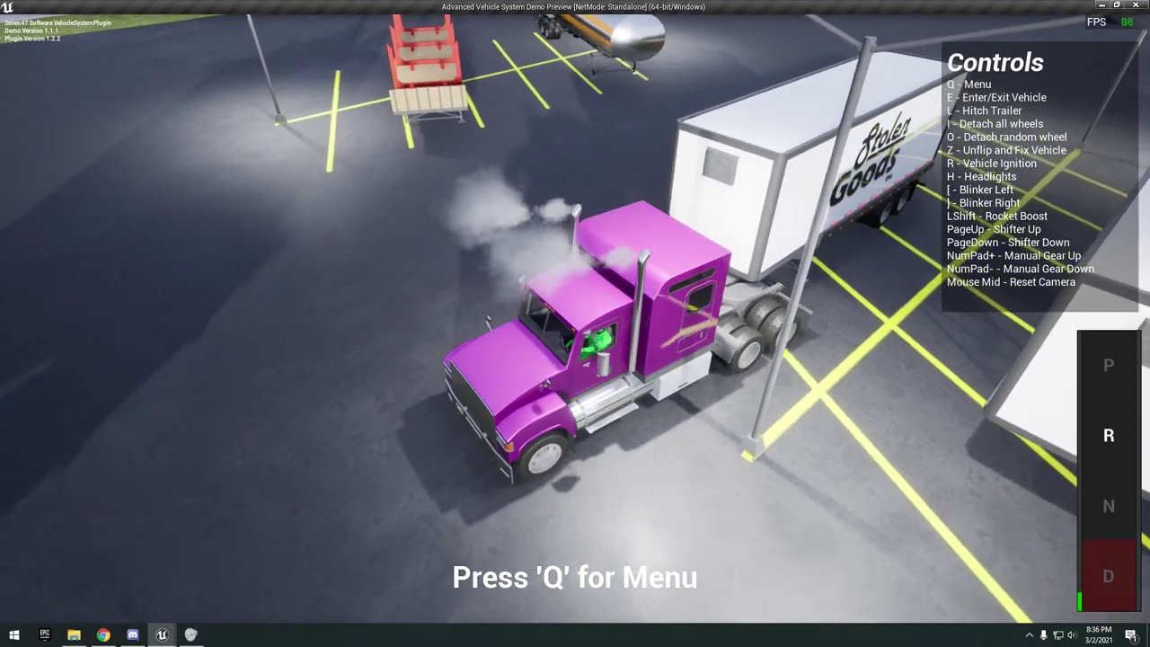
{"action": "key", "text": "l"}
- Haul the Stolen Goods trailer out of the lot, around the orange bumps and onto the yellow speed bumps
{"action": "key", "text": "w"}
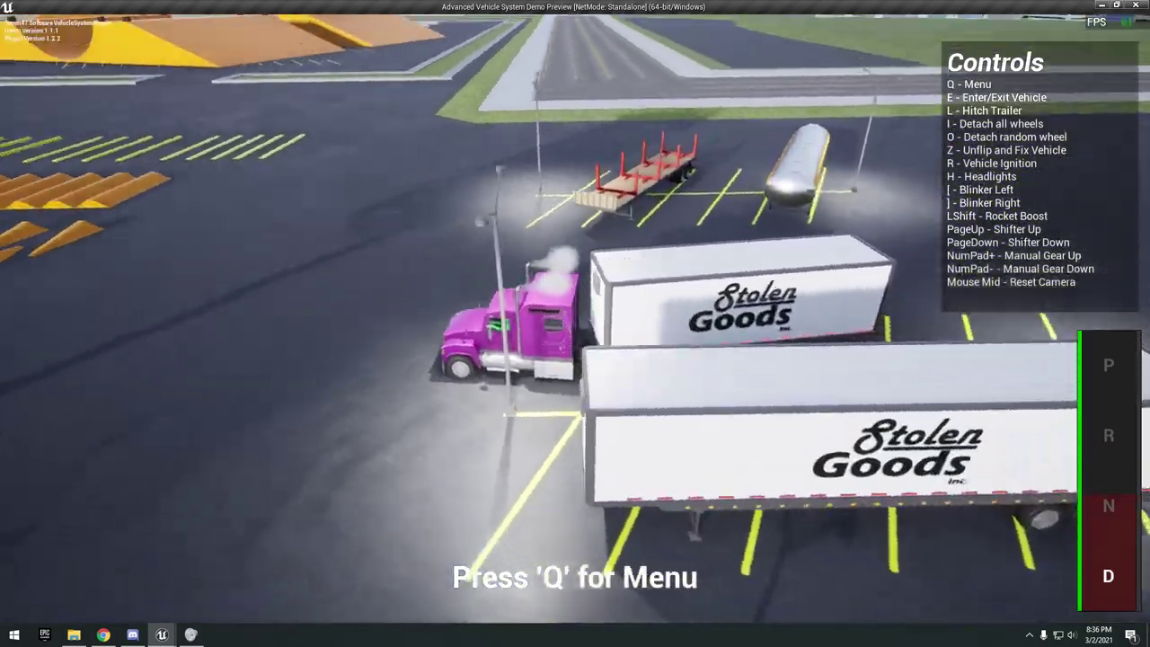
{"action": "key", "text": "d"}
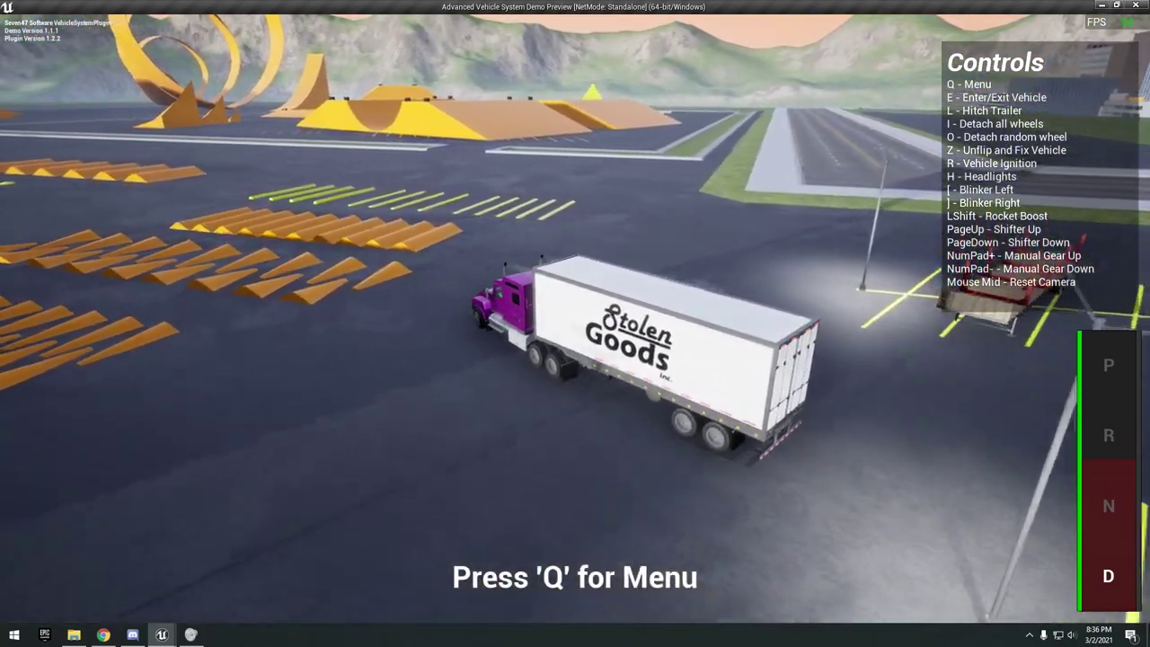
{"action": "key", "text": "a"}
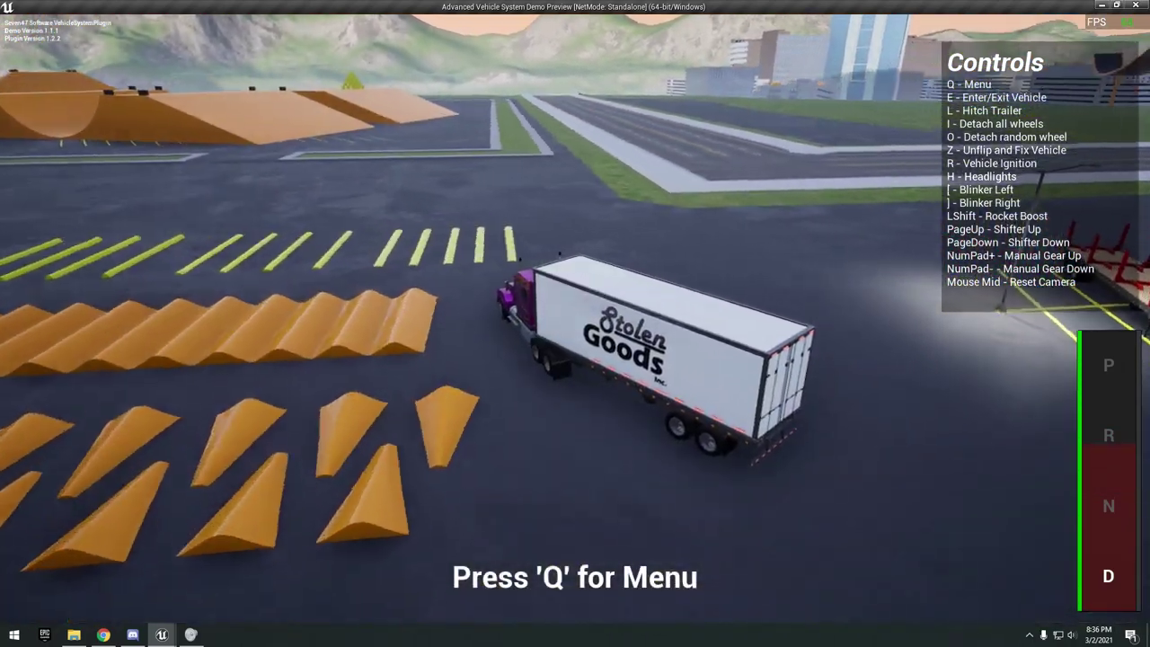
{"action": "key", "text": "a"}
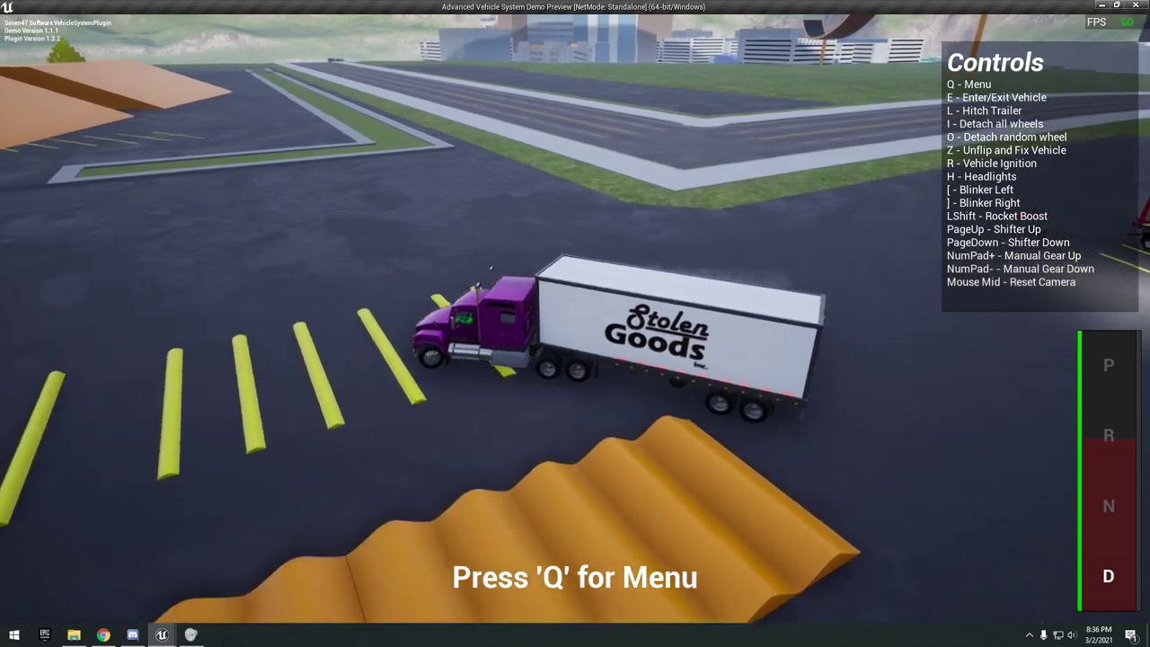
{"action": "key", "text": "a"}
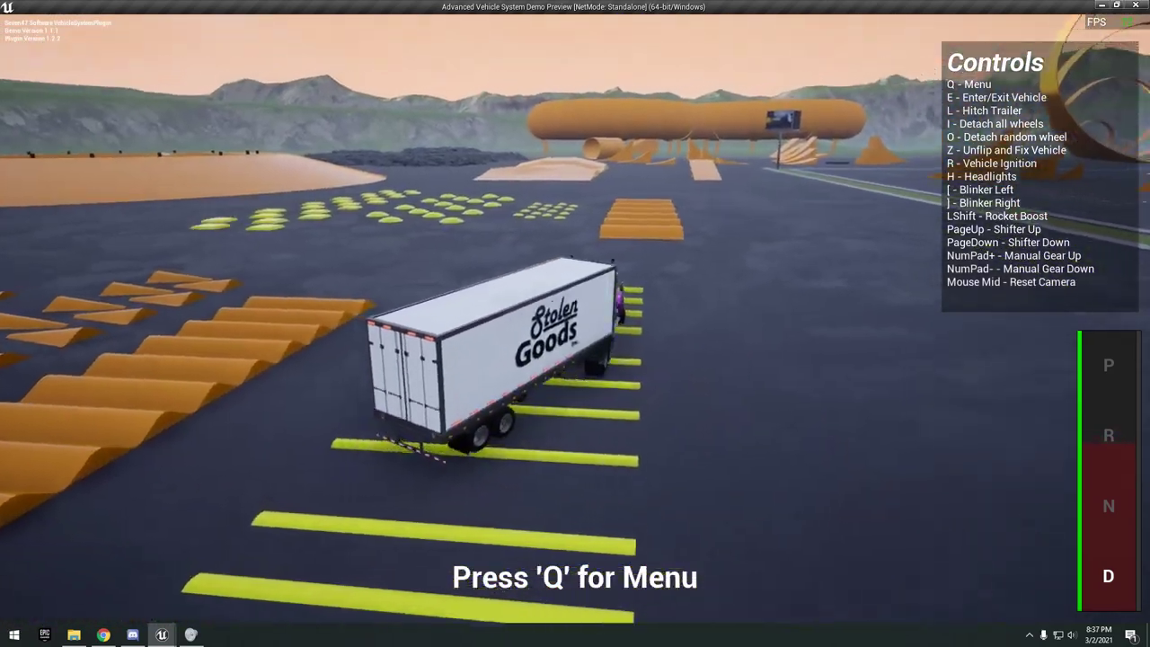
- Haul the trailer over the orange ramps to the area in front of Da Auto Shop and unhitch it
{"action": "key", "text": "w"}
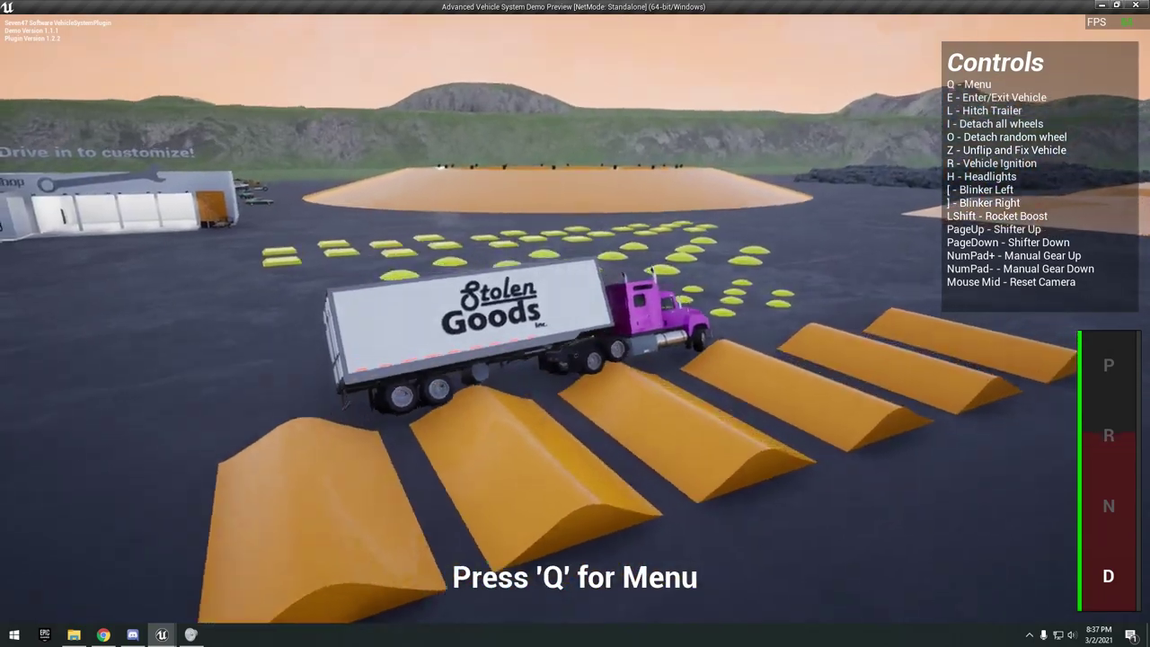
{"action": "key", "text": "a"}
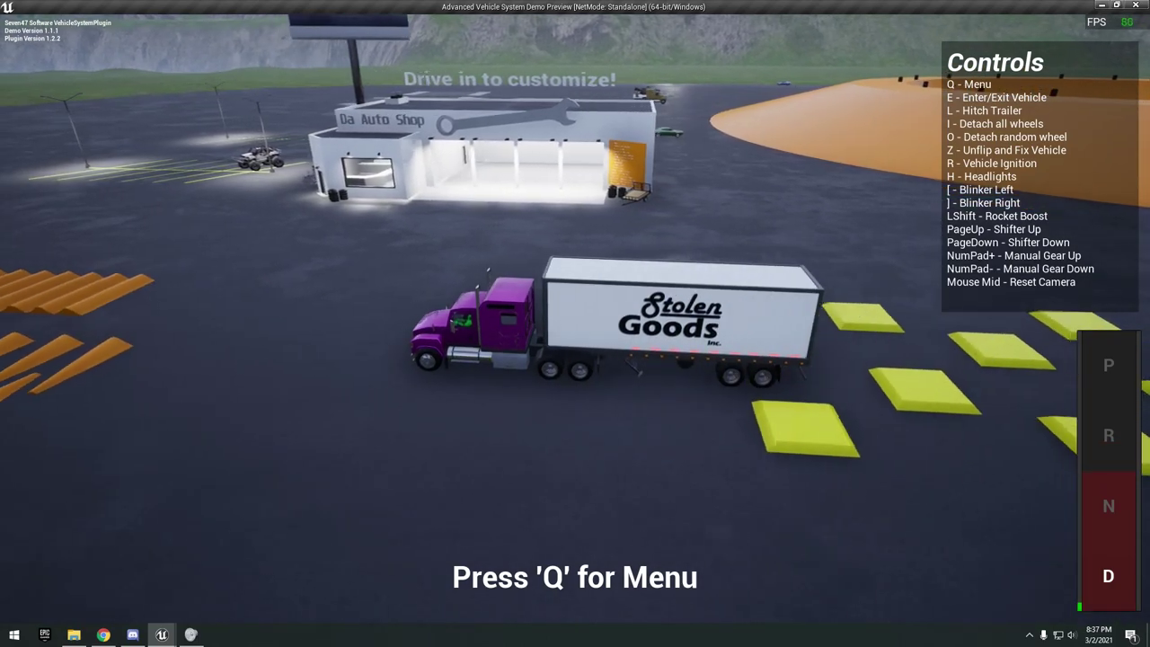
{"action": "key", "text": "l"}
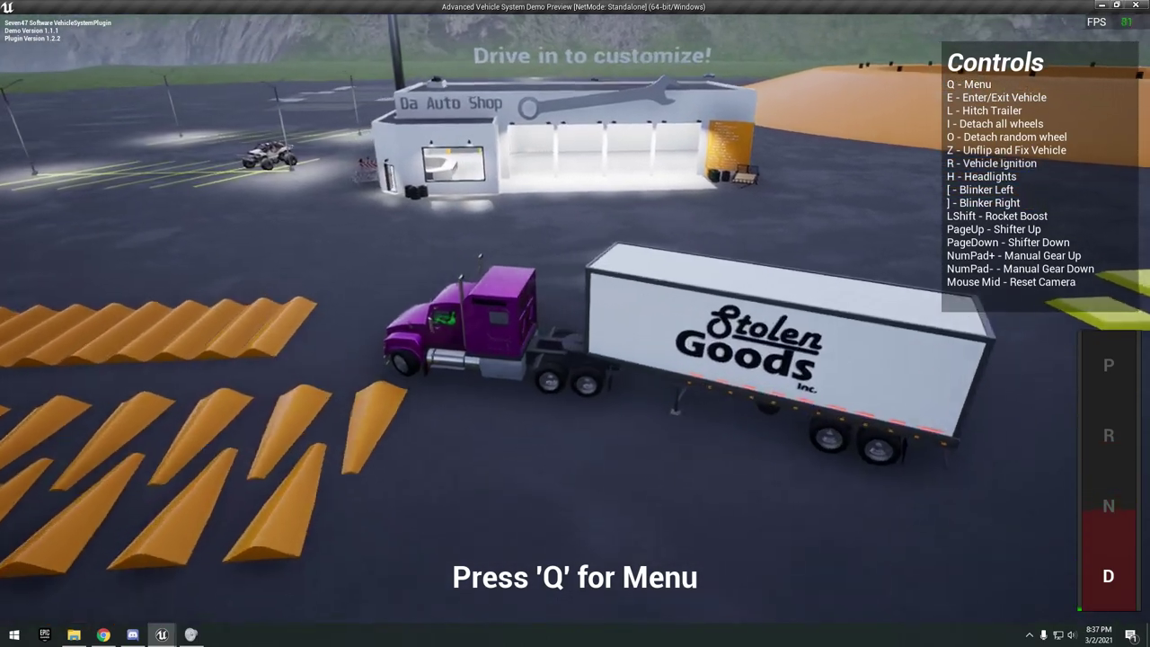
{"action": "key", "text": "s"}
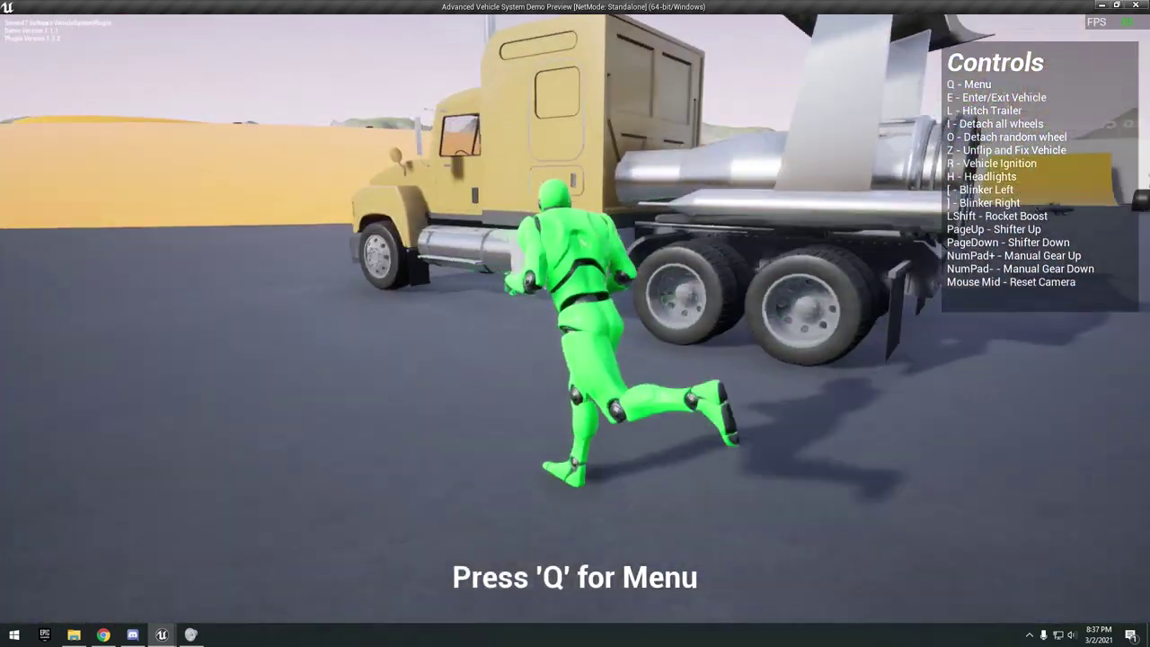
- Get into the tan rocket truck, turn it around on the grass, rocket-boost it back to the asphalt and get out
{"action": "key", "text": "e"}
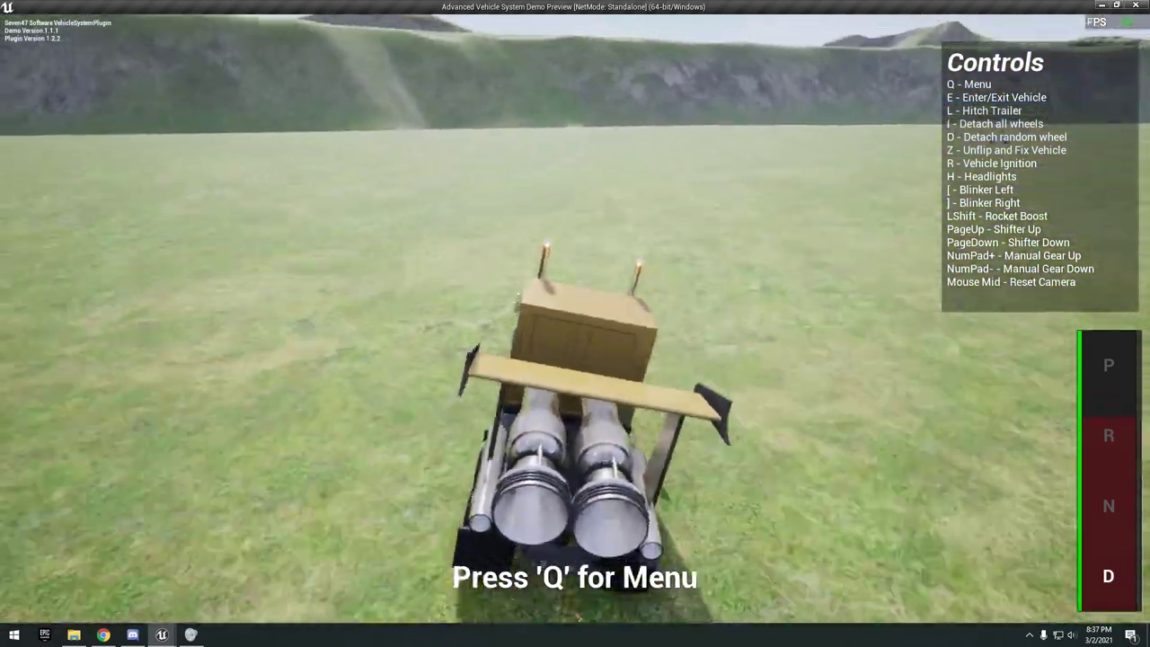
{"action": "key", "text": "d"}
{"action": "key", "text": "shift"}
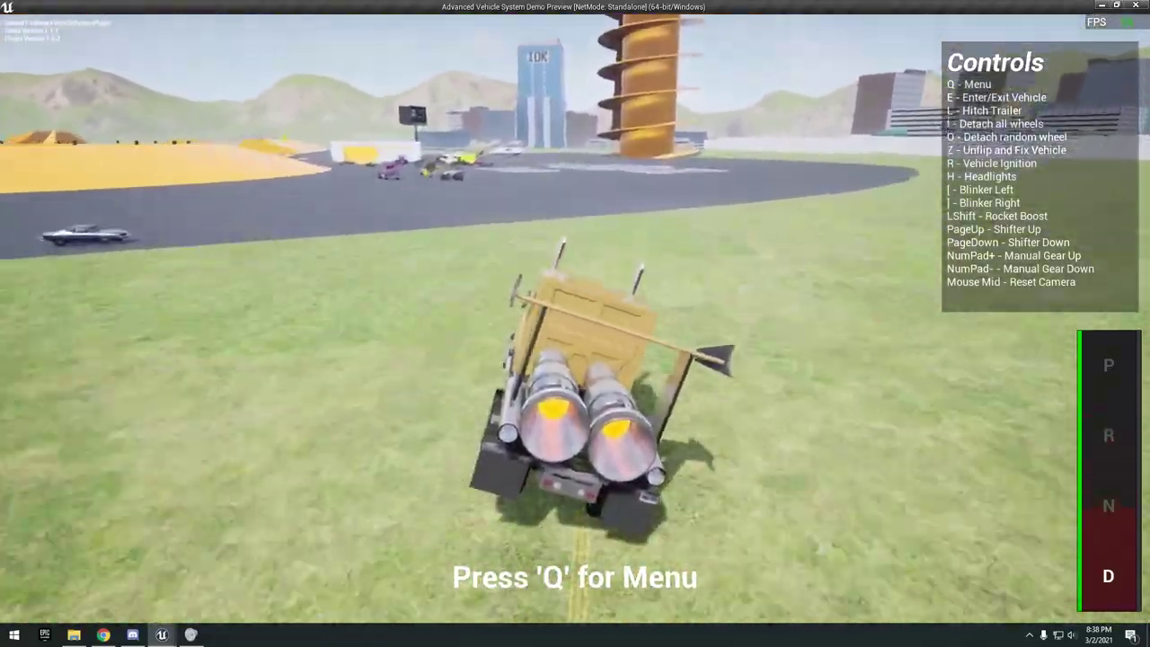
{"action": "key", "text": "a"}
{"action": "key", "text": "e"}
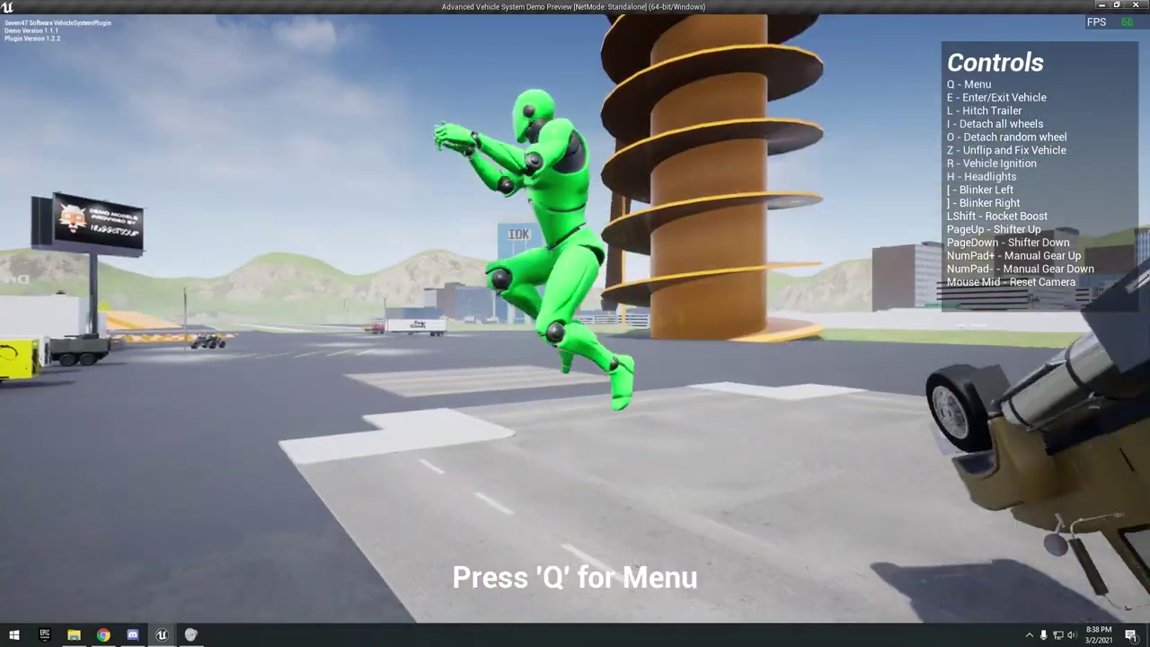
- Run across the asphalt past the parked vehicles, get into the yellow steamroller and drive it in a turn
{"action": "key", "text": "w"}
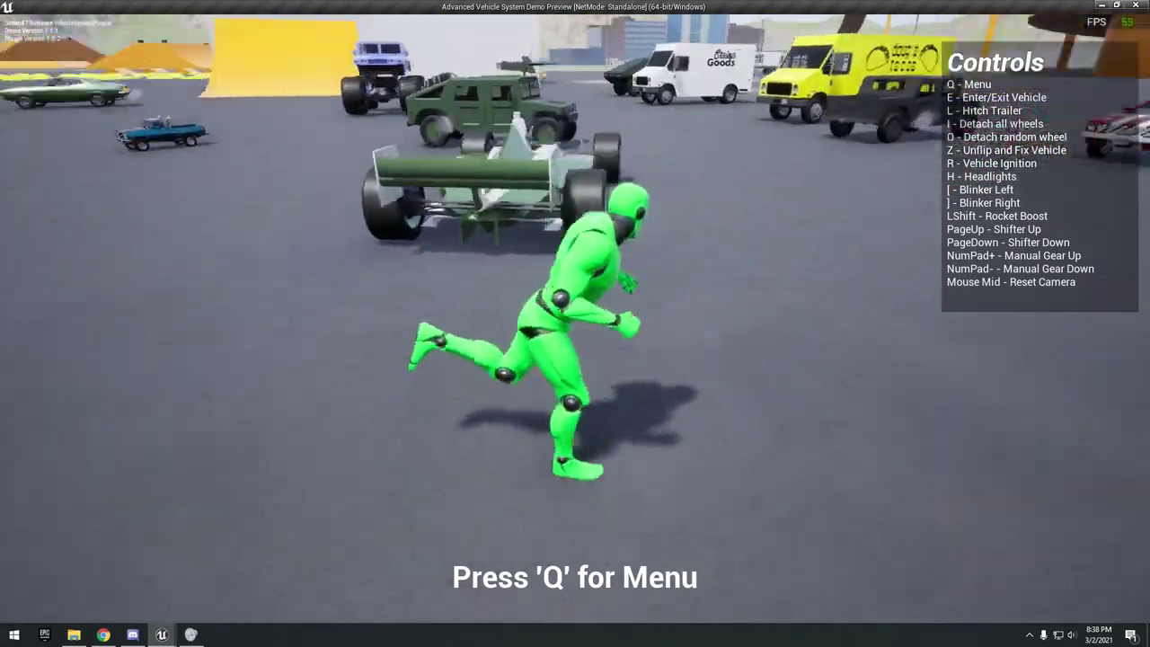
{"action": "key", "text": "w"}
{"action": "key", "text": "e"}
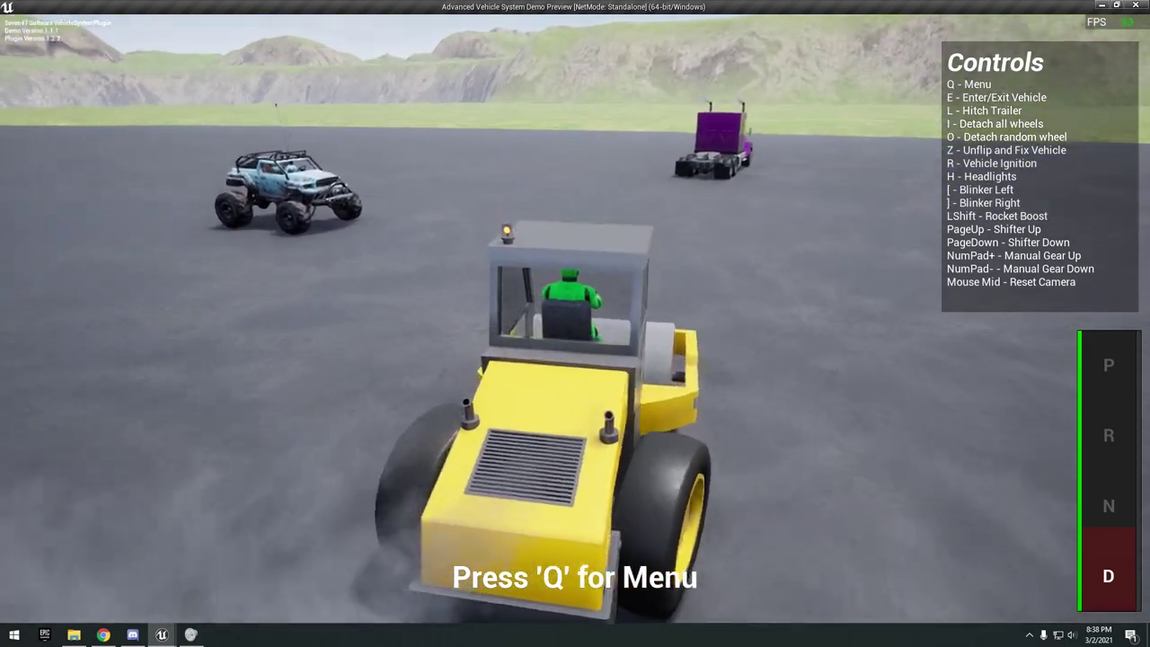
{"action": "key", "text": "a"}
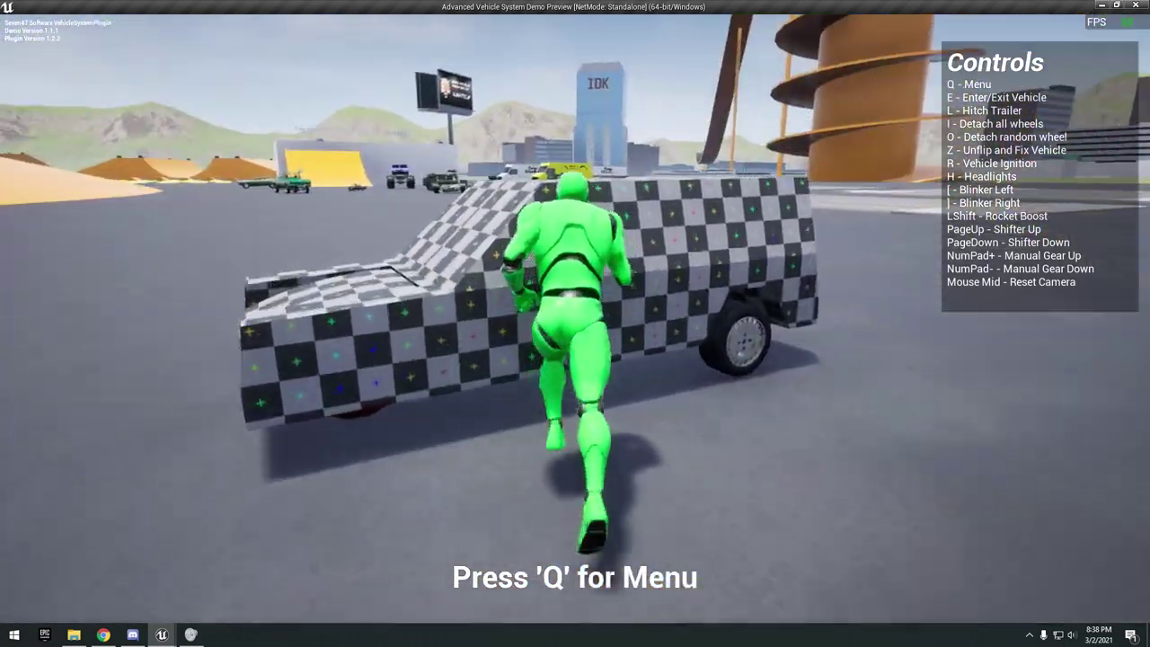
- Get into the black-and-white checkered three-wheeler and swerve it around the open asphalt near the orange mound
{"action": "key", "text": "e"}
{"action": "key", "text": "w"}
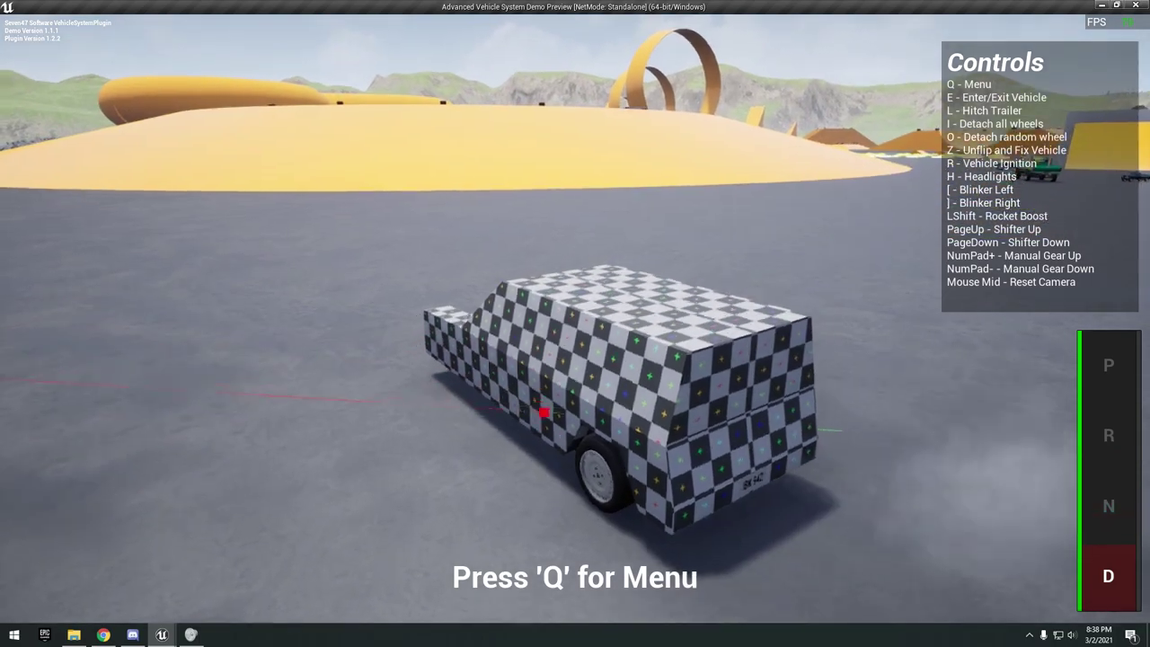
{"action": "key", "text": "d"}
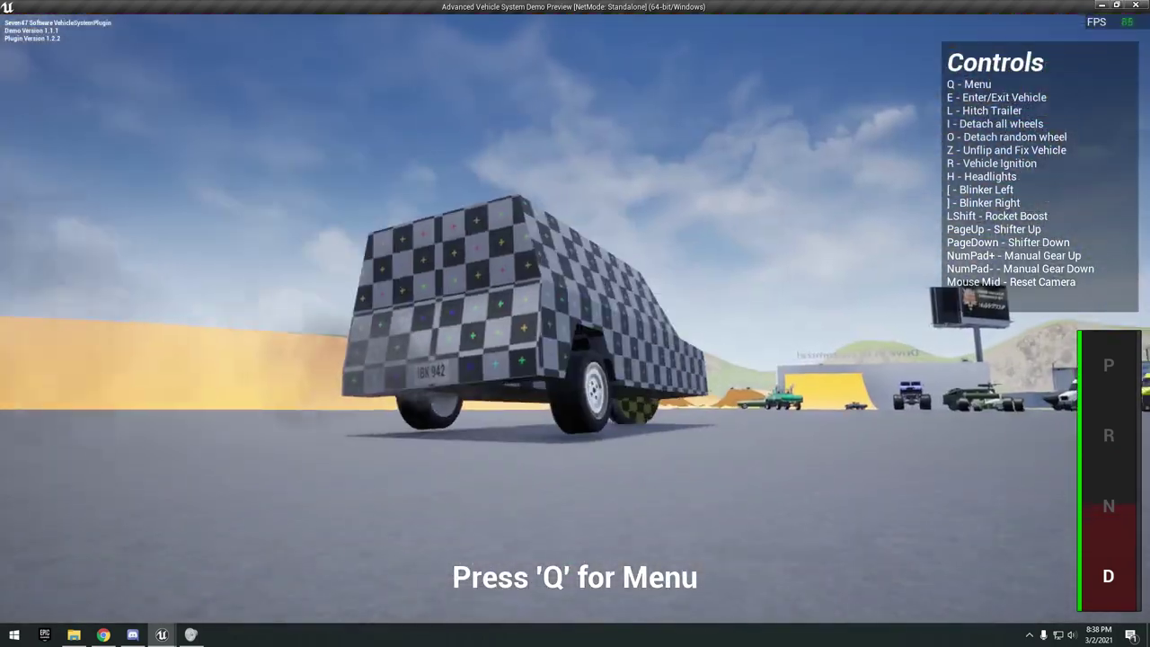
{"action": "key", "text": "a"}
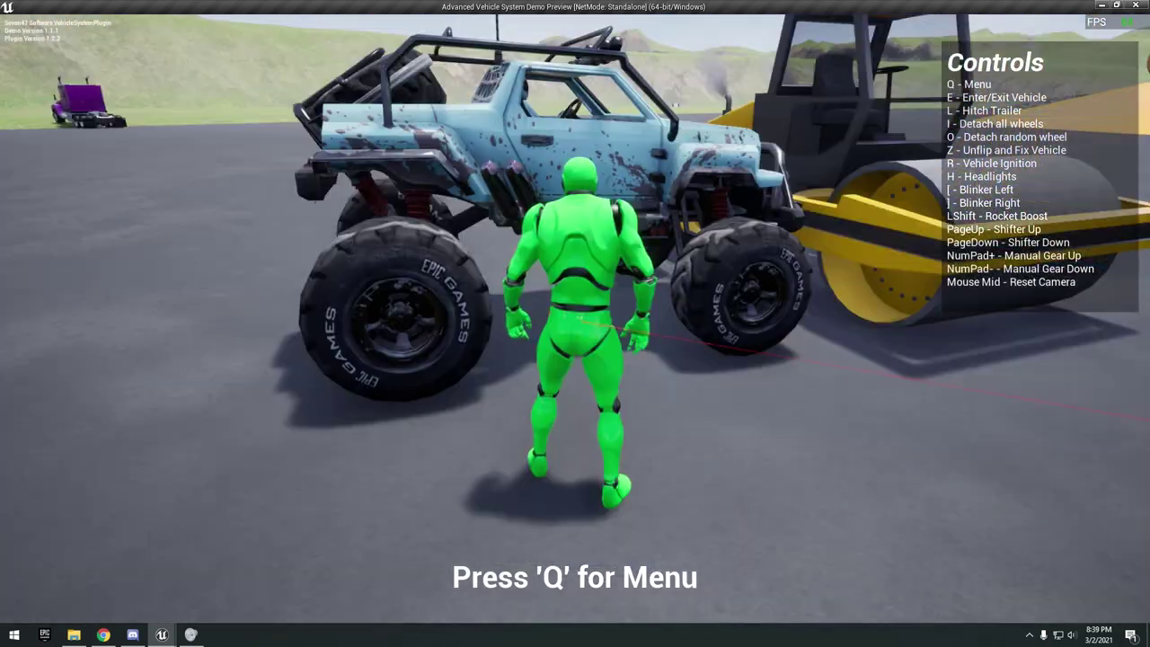
- Get into the light-blue off-road buggy beside the steamroller and swing it around toward the parked vehicles
{"action": "key", "text": "w"}
{"action": "key", "text": "e"}
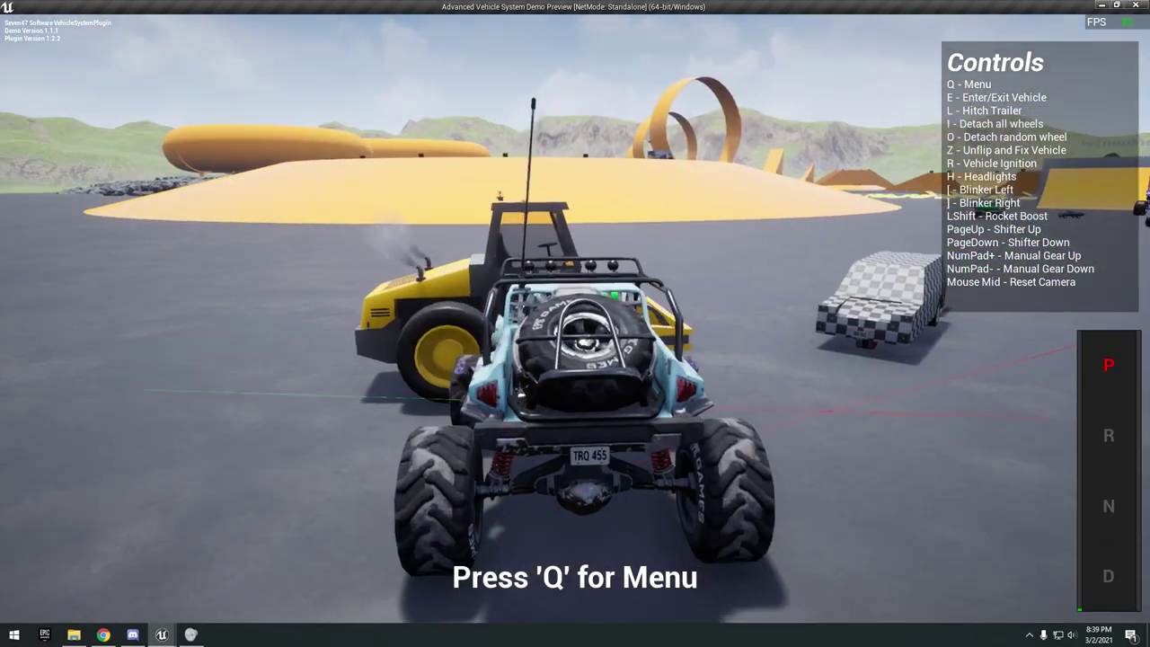
{"action": "key", "text": "a"}
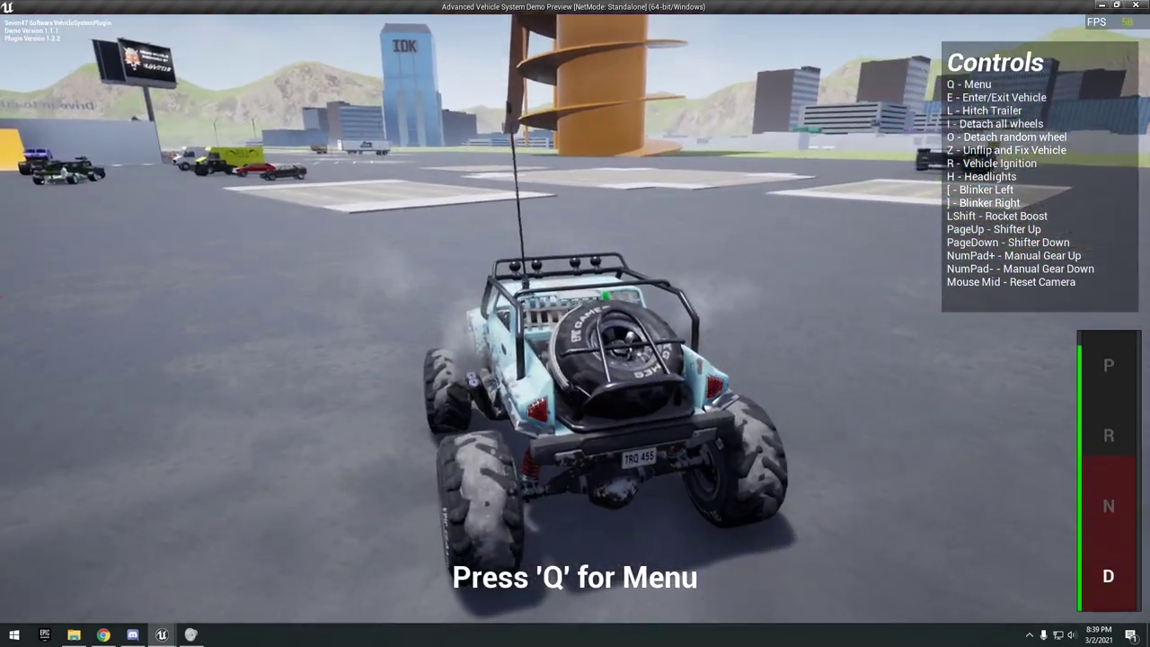
{"action": "key", "text": "a"}
{"action": "key", "text": "d"}
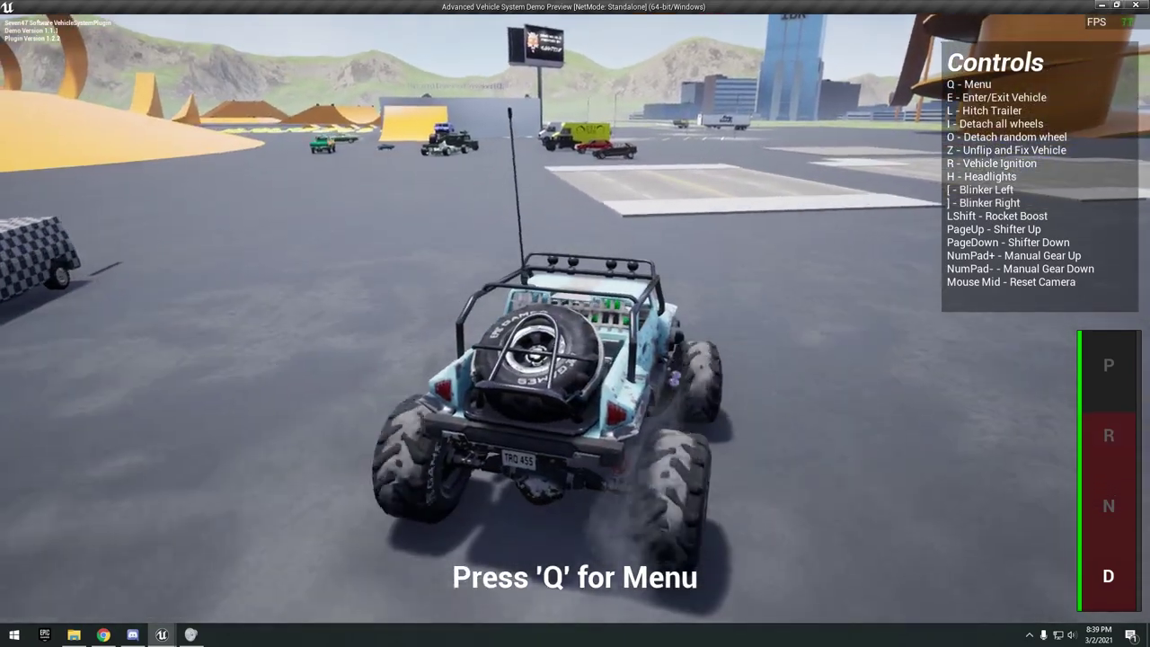
- Drive the light-blue buggy between the parked cars and the Stolen Goods van to the black buggy at the parking lot
{"action": "key", "text": "w"}
{"action": "key", "text": "a"}
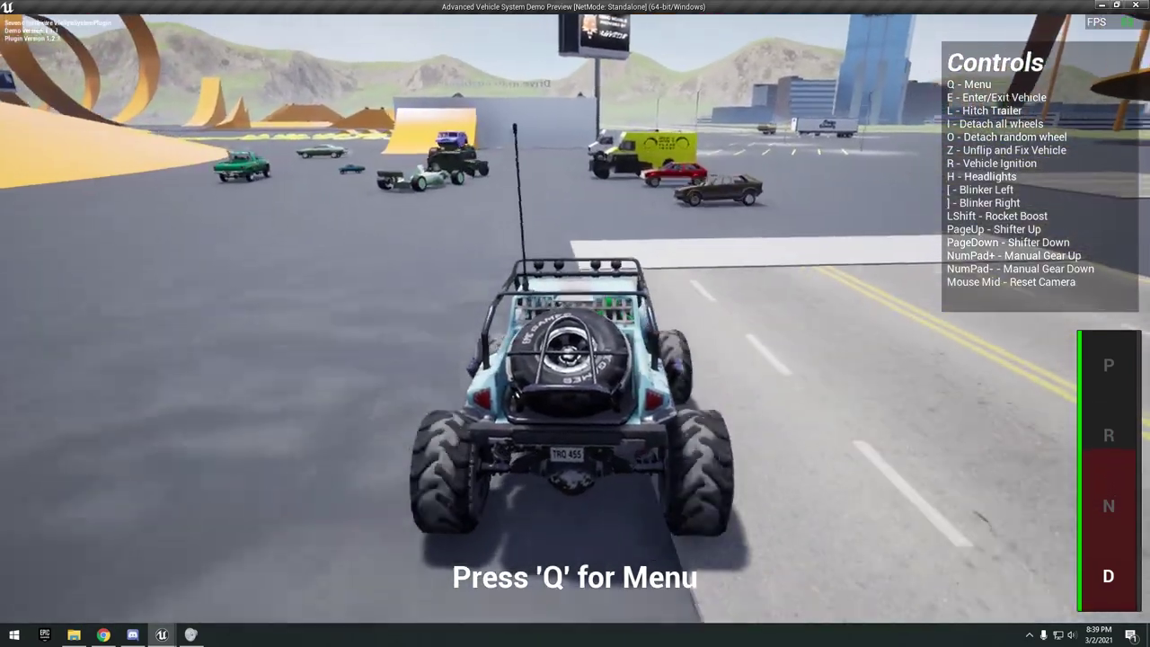
{"action": "key", "text": "w"}
{"action": "key", "text": "d"}
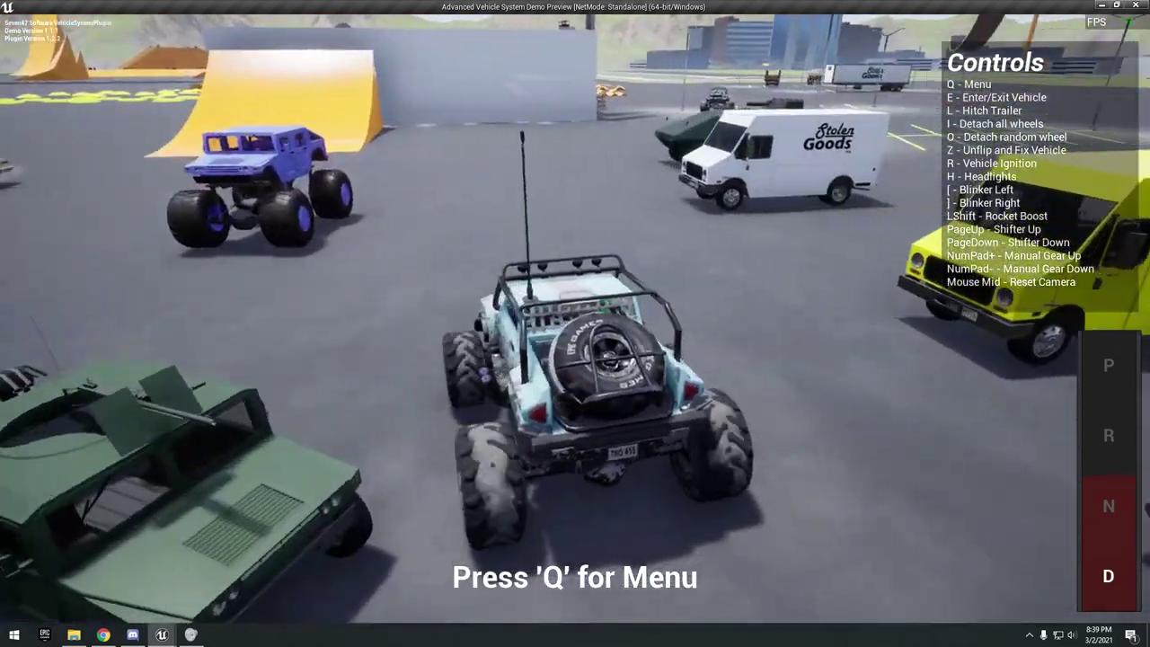
{"action": "key", "text": "w"}
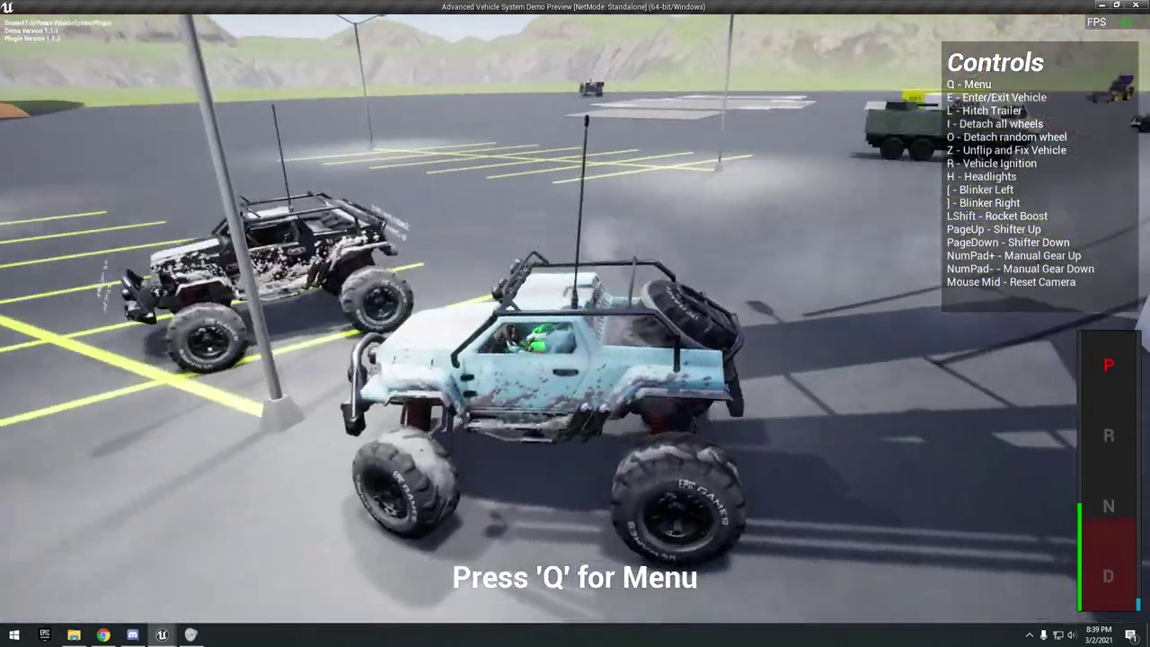
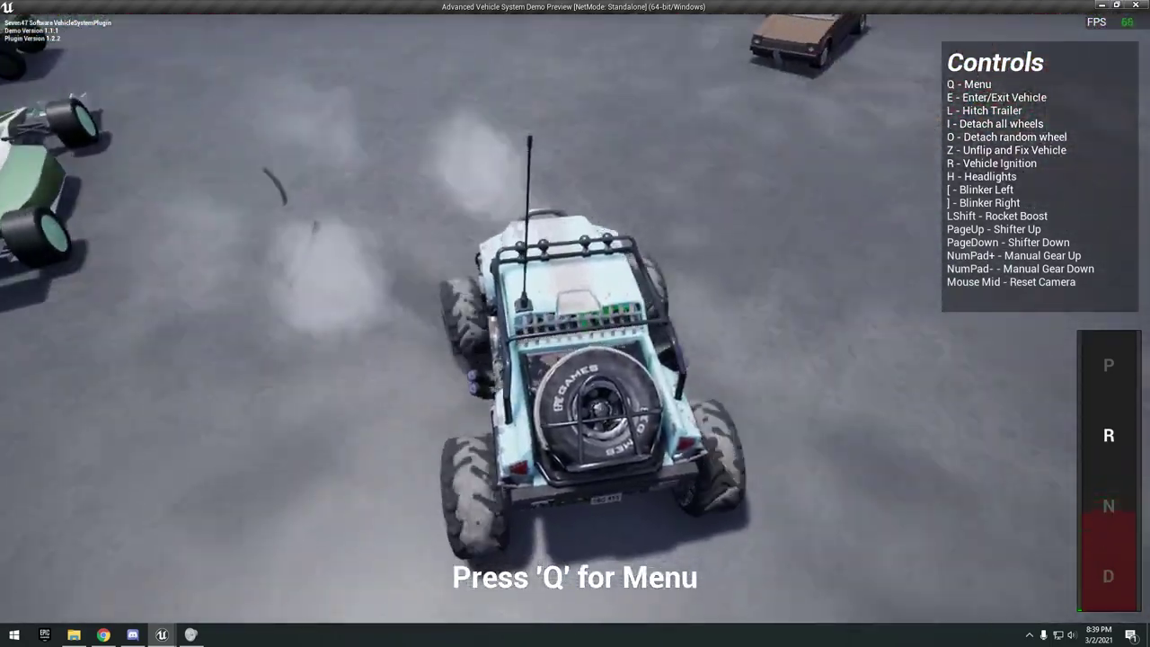
- Drive the light-blue buggy back through the parked cars, ram the brown wrecked hatchback and get out
{"action": "key", "text": "w"}
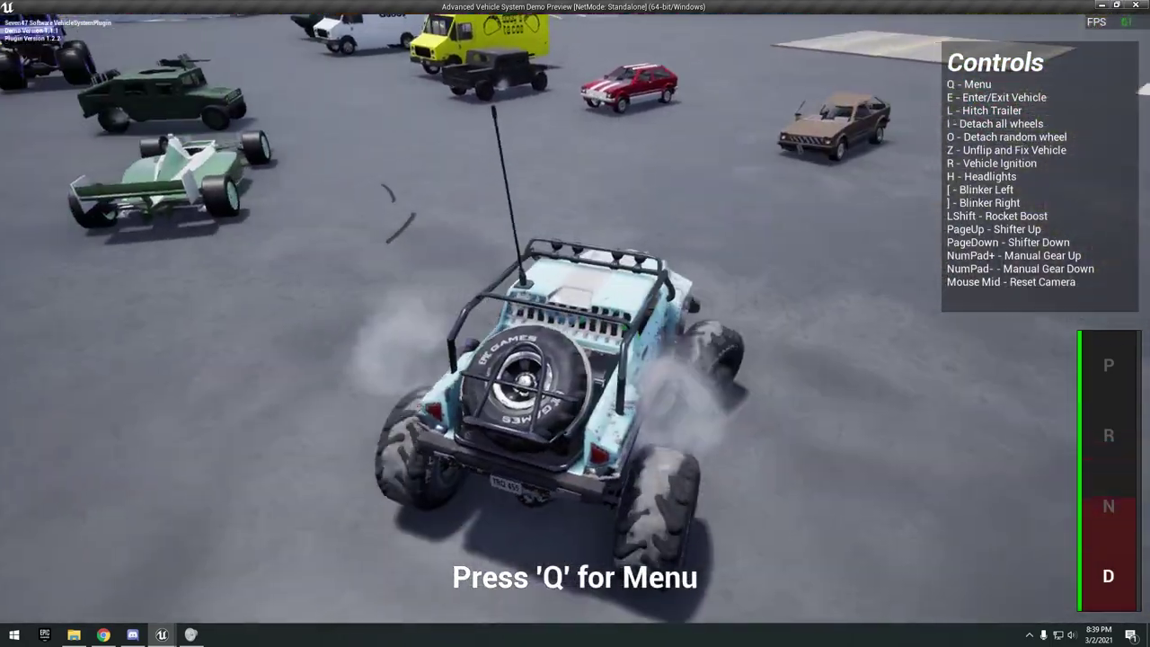
{"action": "key", "text": "d"}
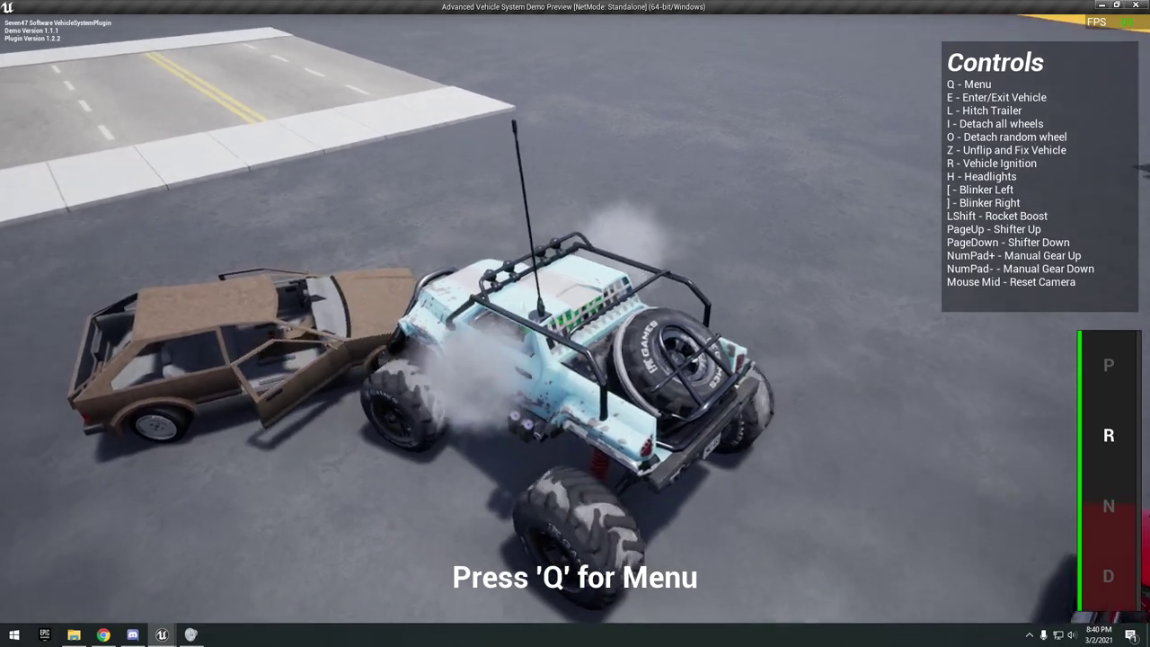
{"action": "key", "text": "w"}
{"action": "key", "text": "e"}
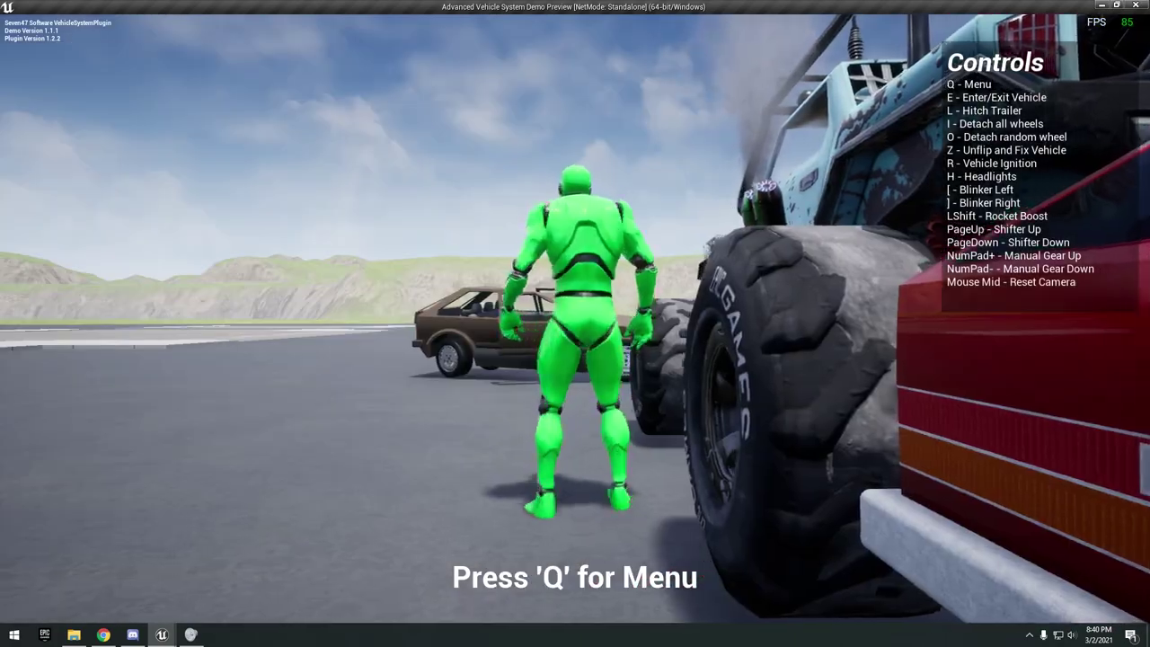
- Run around the brown wrecked hatchback, get in and steer it past the light-blue buggy onto the open asphalt
{"action": "key", "text": "w"}
{"action": "key", "text": "d"}
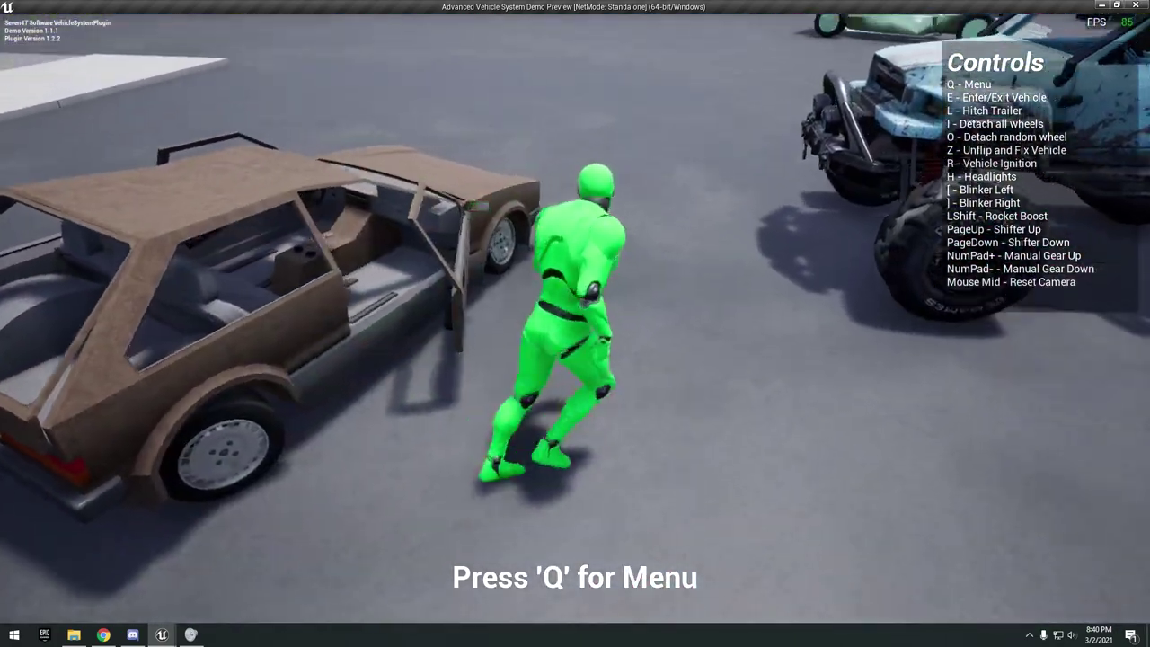
{"action": "key", "text": "w"}
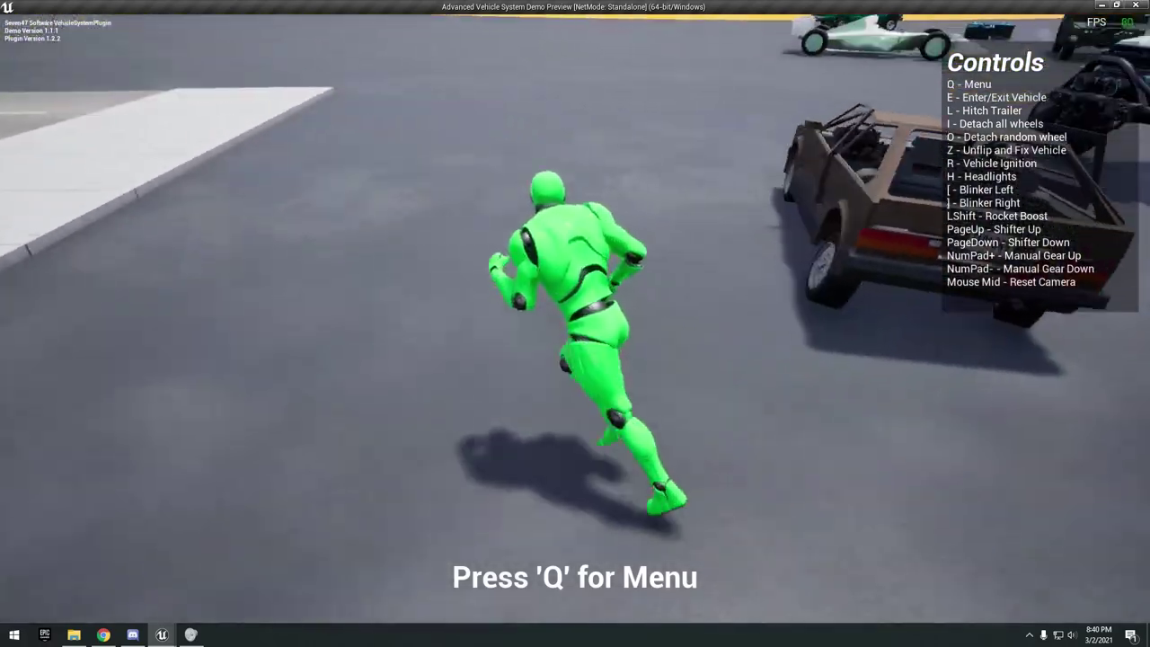
{"action": "key", "text": "e"}
{"action": "key", "text": "w"}
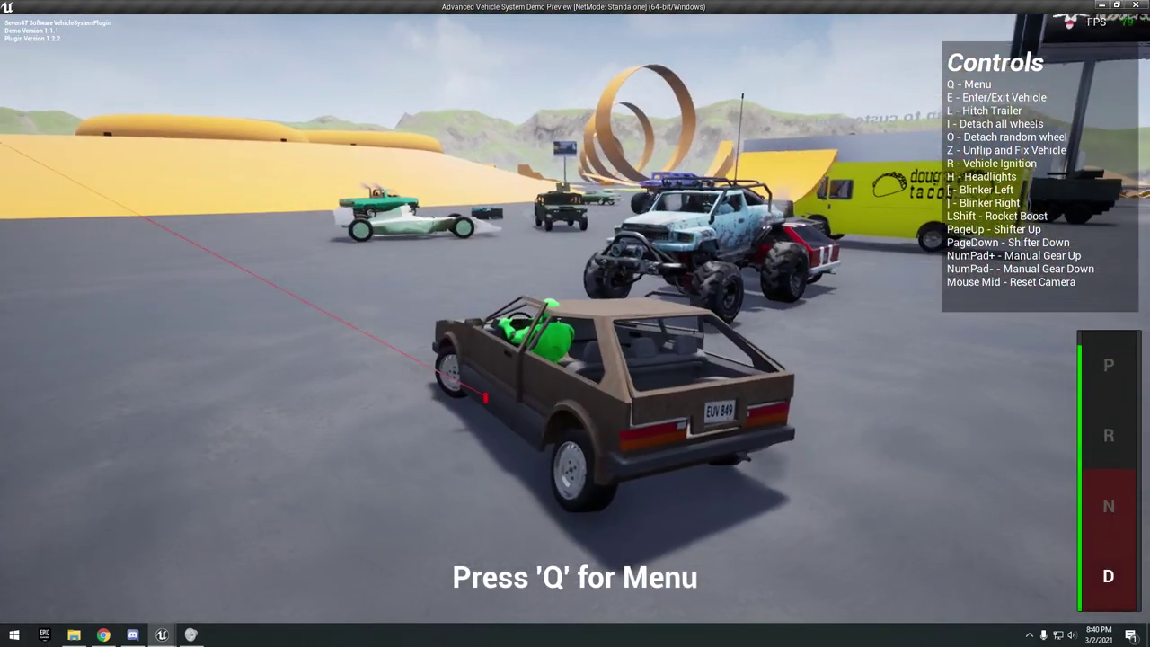
{"action": "key", "text": "d"}
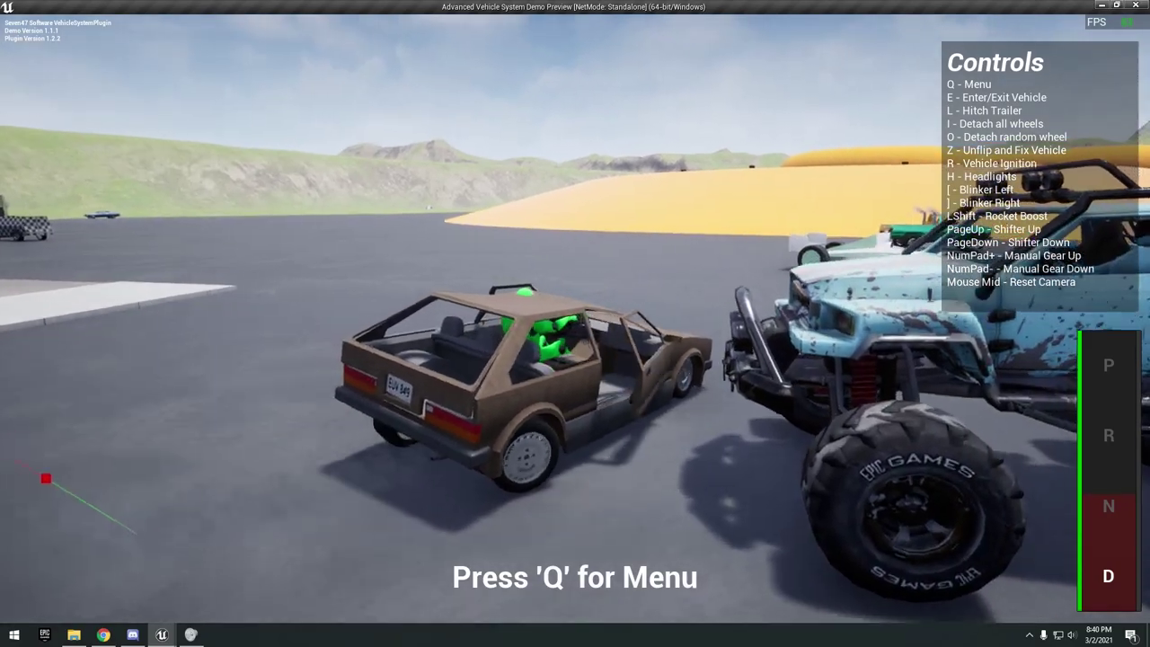
{"action": "key", "text": "a"}
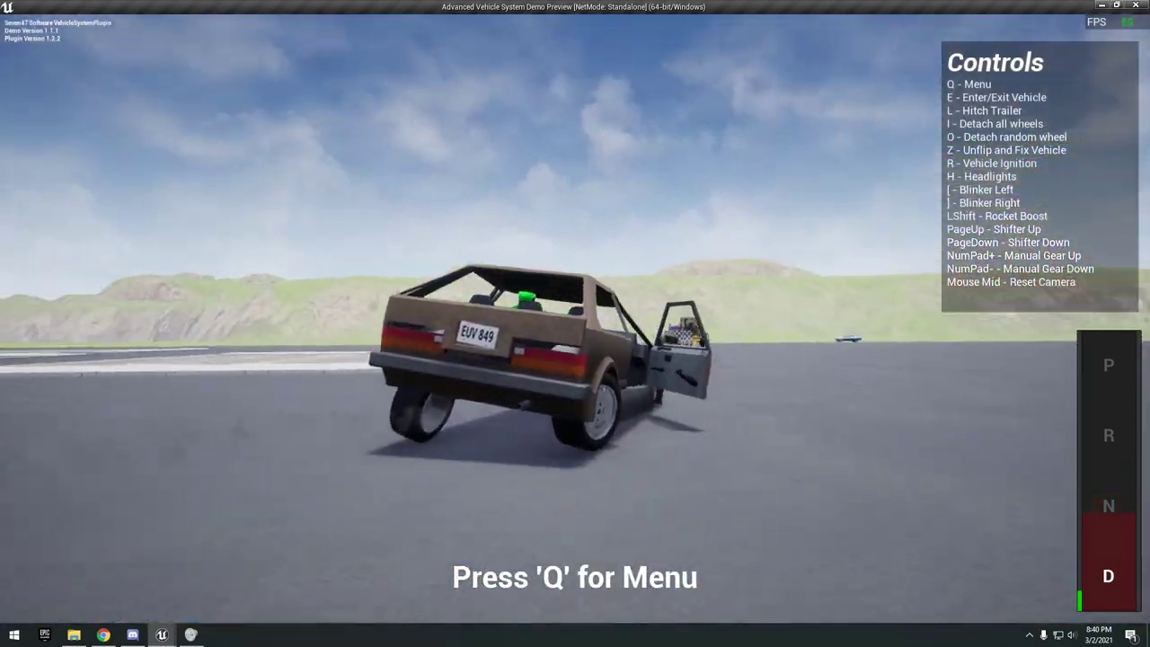
{"action": "key", "text": "a"}
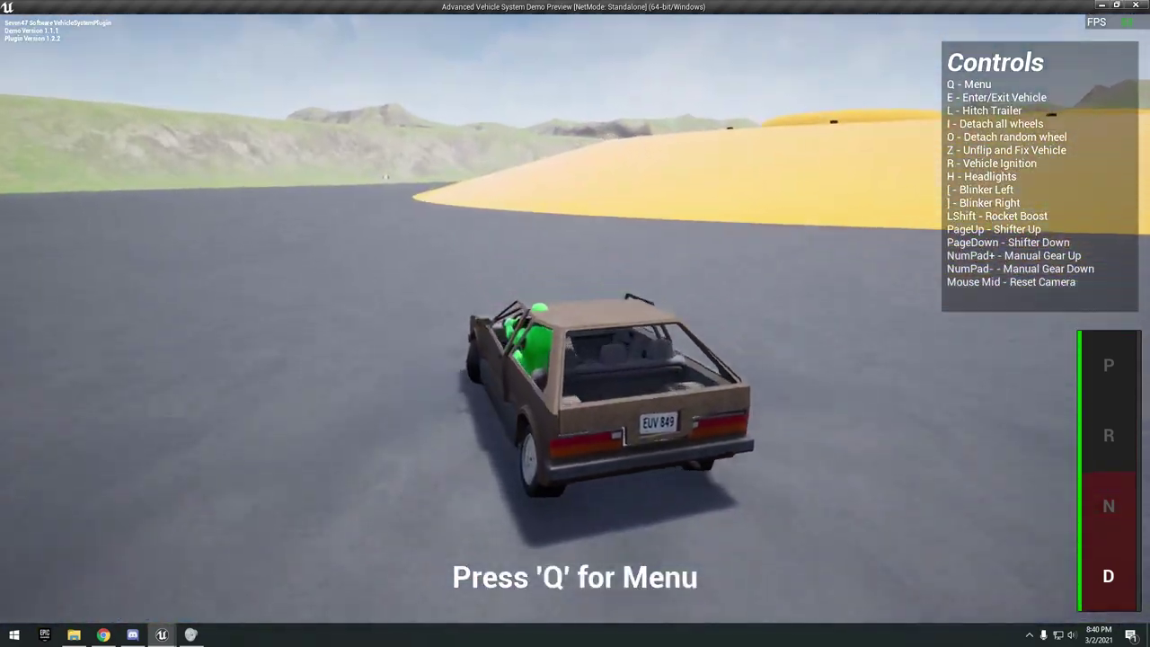
- Weave the brown hatchback along the edge of the orange mound and over to the green pickup
{"action": "key", "text": "w"}
{"action": "key", "text": "d"}
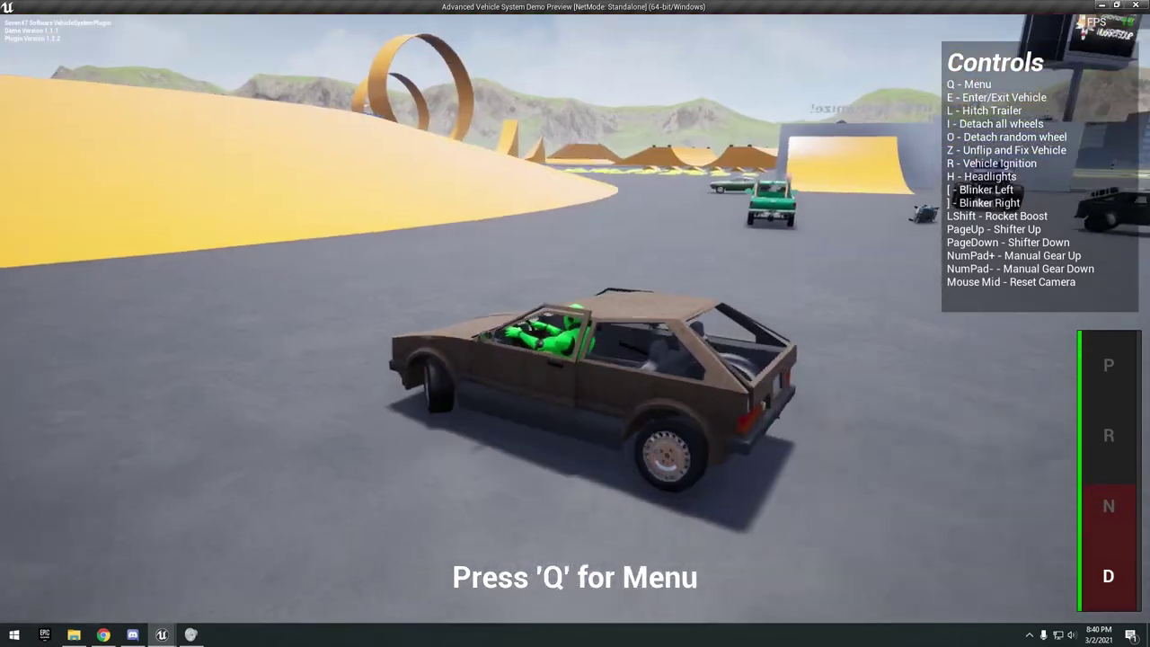
{"action": "key", "text": "a"}
{"action": "key", "text": "w"}
{"action": "key", "text": "d"}
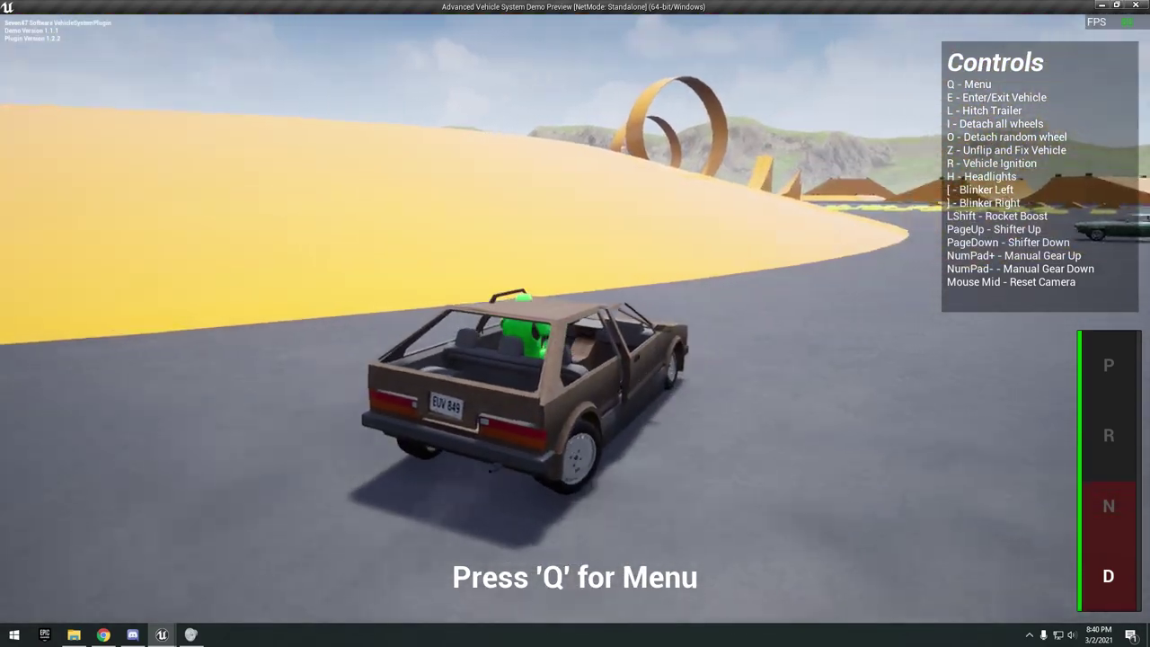
{"action": "key", "text": "w"}
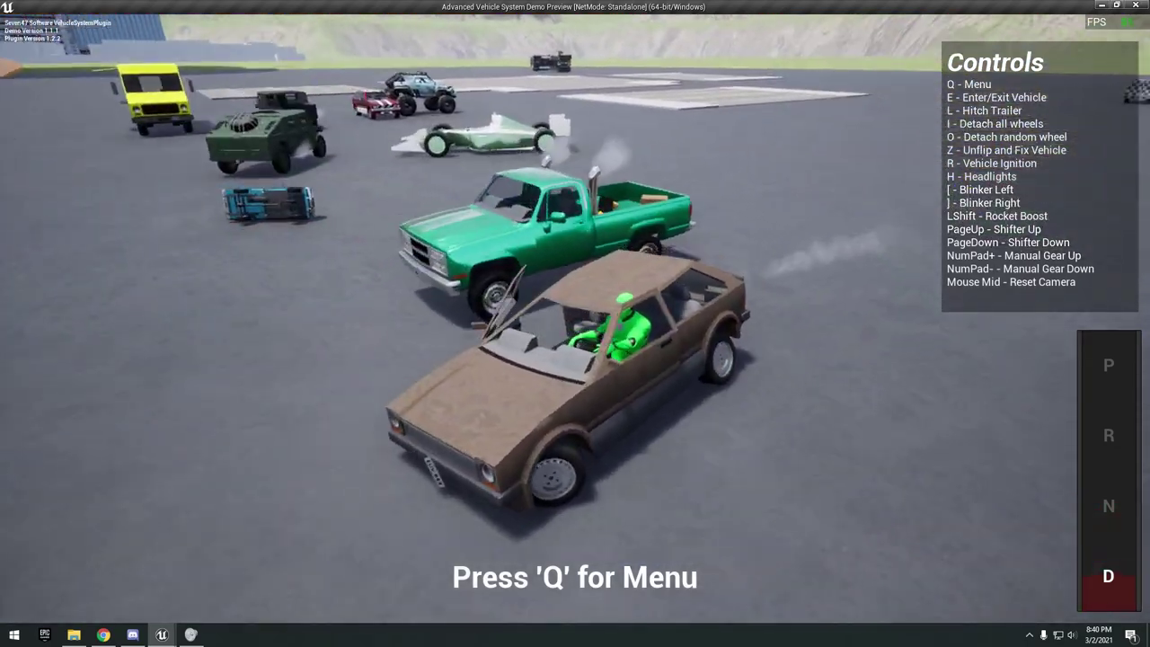
- End the demo preview, view the food truck in DemoLevel and expand its Vehicle_FoodTruck blueprint editor to full size
{"action": "key", "text": "Escape"}
{"action": "key", "text": "s"}
{"action": "right_click_drag", "start_coordinate": [546, 241], "coordinate": [561, 292]}
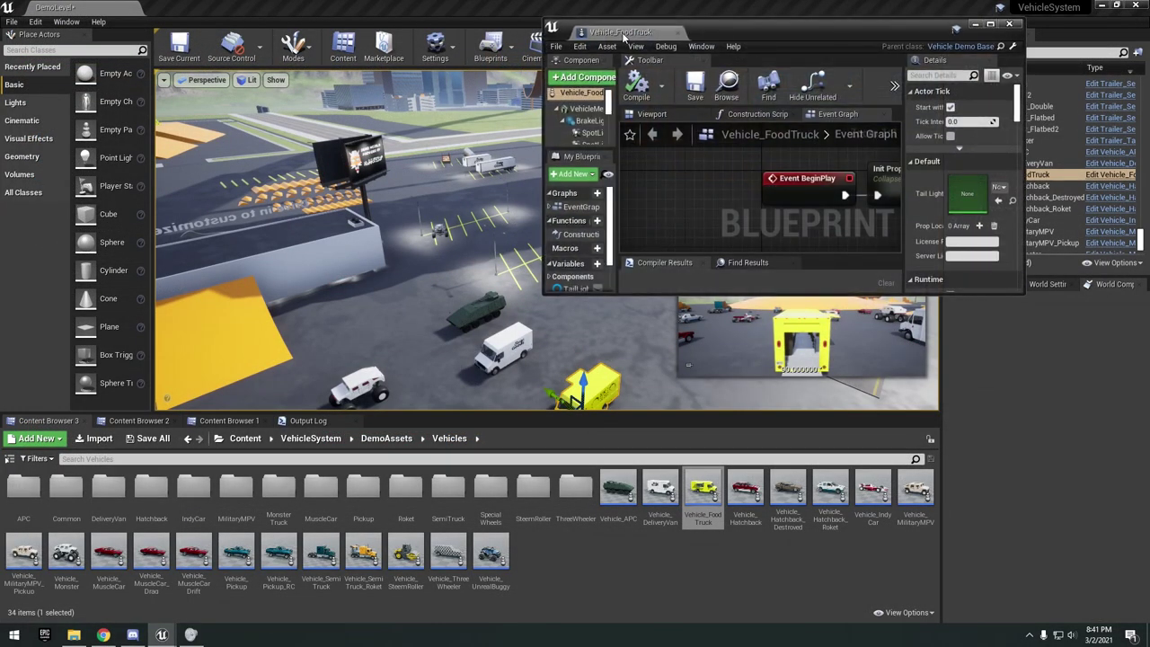
{"action": "double_click", "coordinate": [623, 34]}
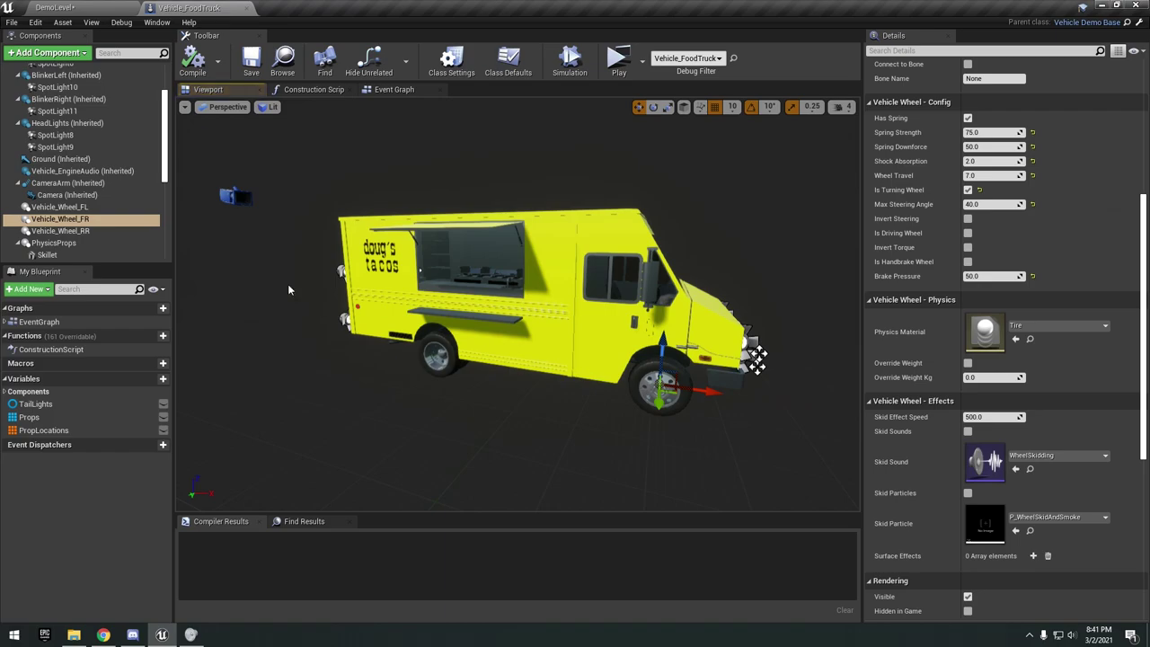
- Examine the food truck blueprint's body mesh and the wheel configuration settings of its front wheel components
{"action": "scroll", "coordinate": [108, 221], "scroll_direction": "down", "scroll_amount": 1}
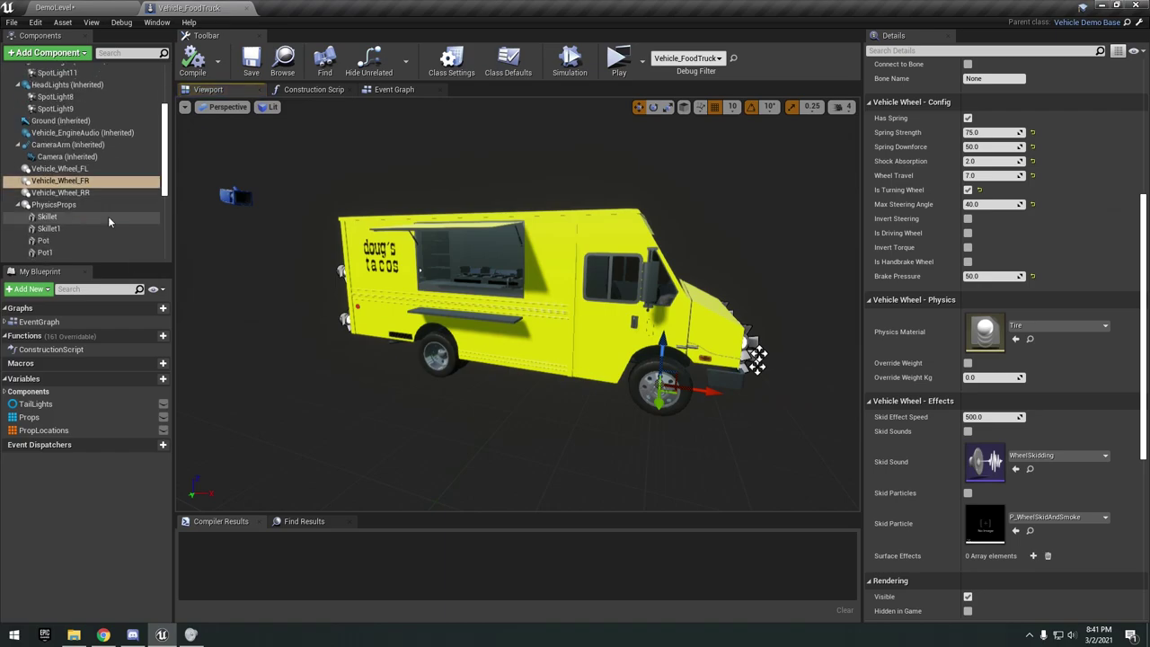
{"action": "left_click", "coordinate": [84, 171]}
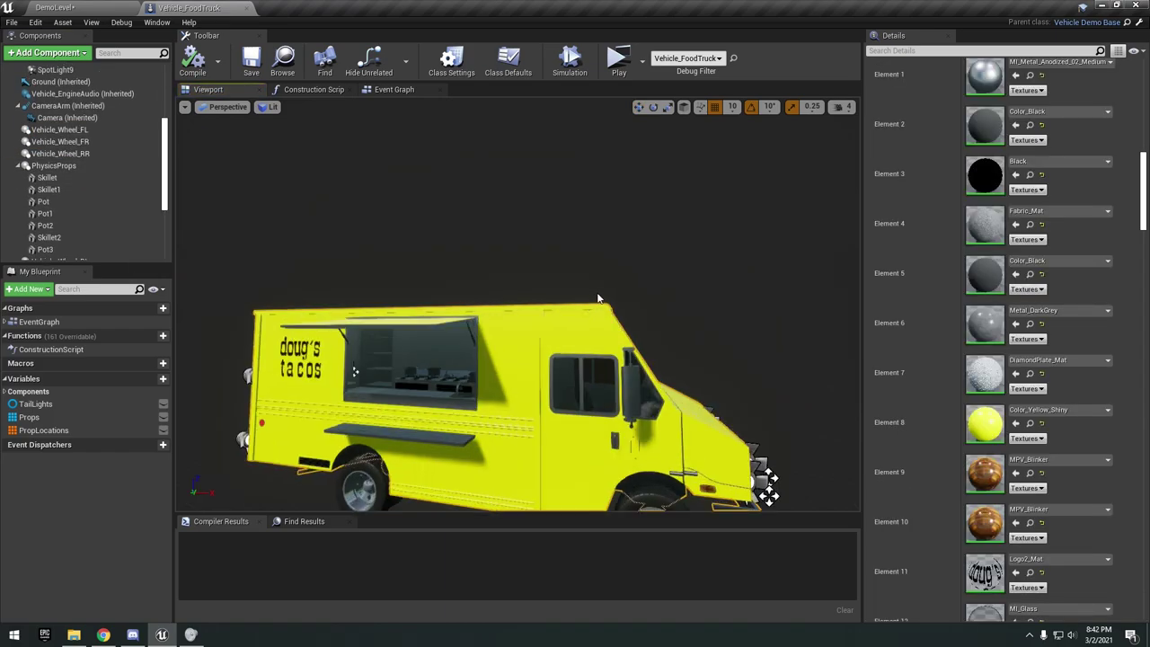
{"action": "left_click_drag", "start_coordinate": [538, 312], "coordinate": [564, 305]}
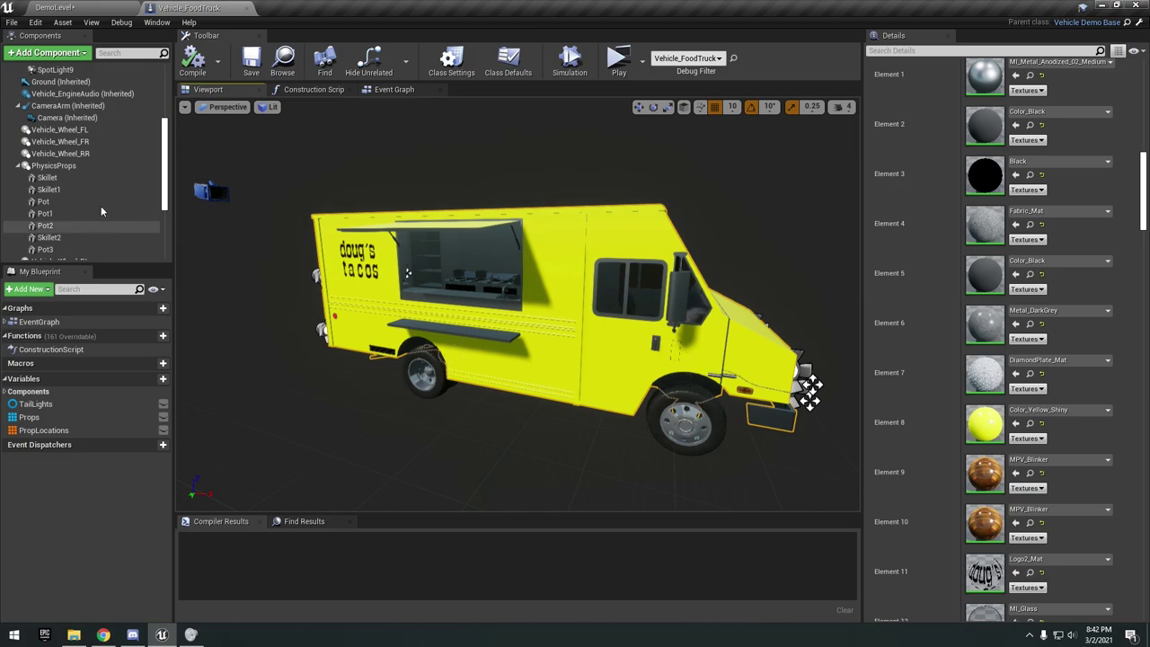
{"action": "scroll", "coordinate": [101, 211], "scroll_direction": "down", "scroll_amount": 1}
{"action": "left_click", "coordinate": [72, 103]}
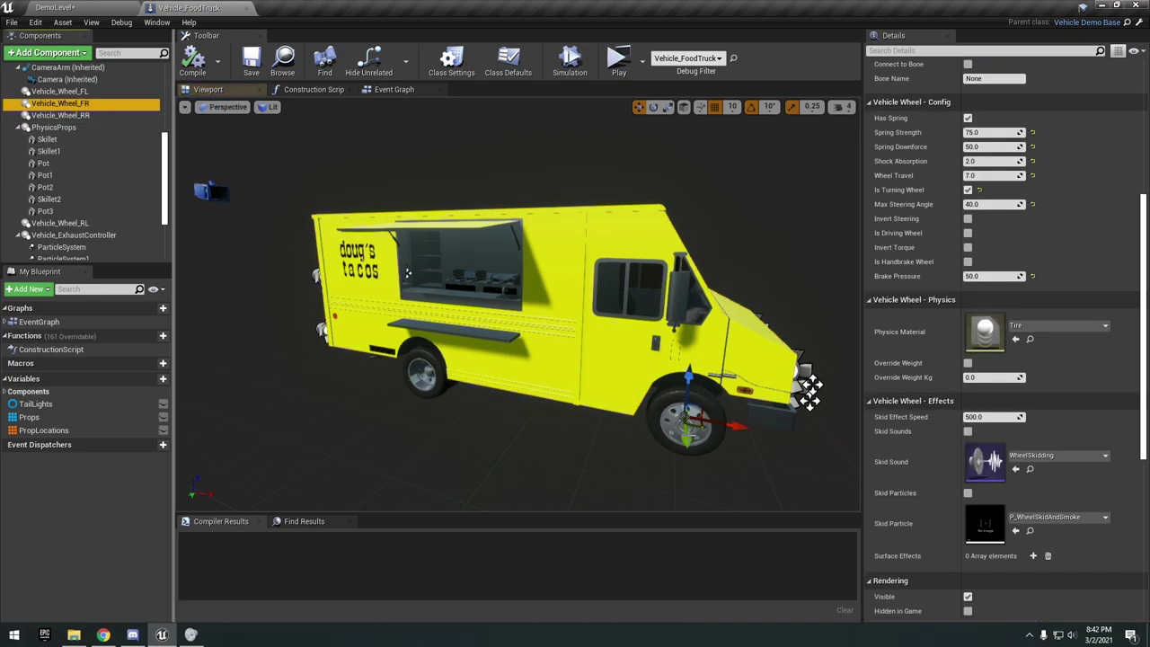
{"action": "left_click", "coordinate": [732, 413]}
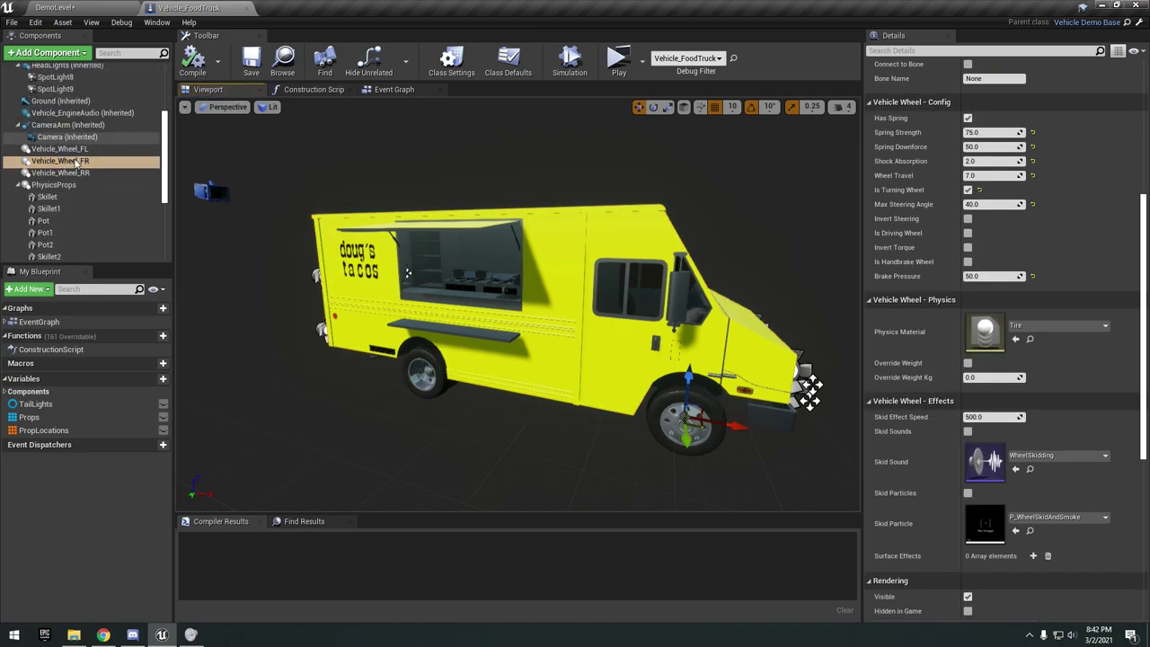
- Look over the food truck and surrounding vehicles in DemoLevel, and return to the Vehicle_FoodTruck blueprint's component list
{"action": "left_click", "coordinate": [102, 7]}
{"action": "key", "text": "f"}
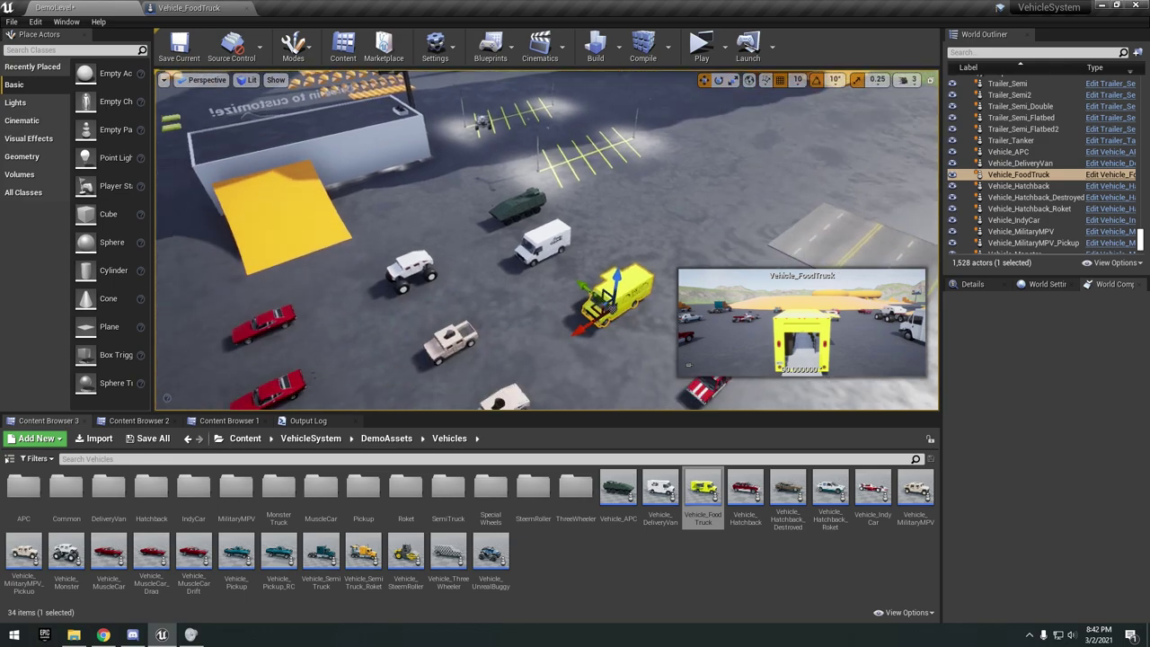
{"action": "key", "text": "w"}
{"action": "right_click_drag", "start_coordinate": [511, 295], "coordinate": [387, 274]}
{"action": "left_click", "coordinate": [525, 281]}
{"action": "key", "text": "s"}
{"action": "left_click", "coordinate": [160, 7]}
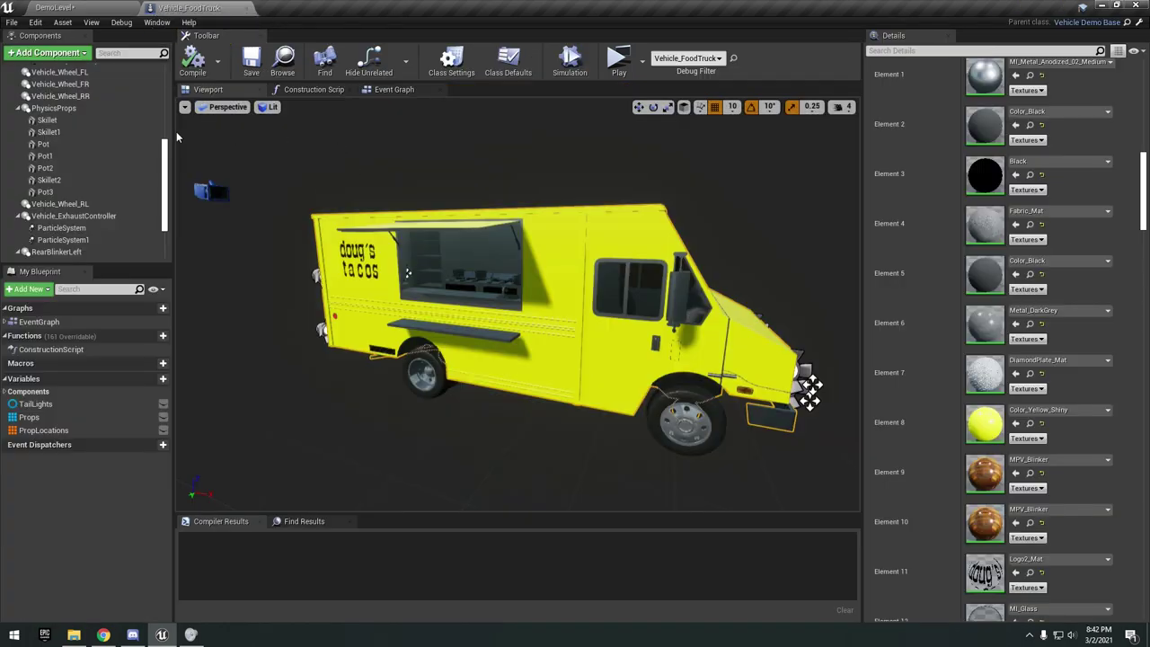
{"action": "scroll", "coordinate": [108, 178], "scroll_direction": "up", "scroll_amount": 5}
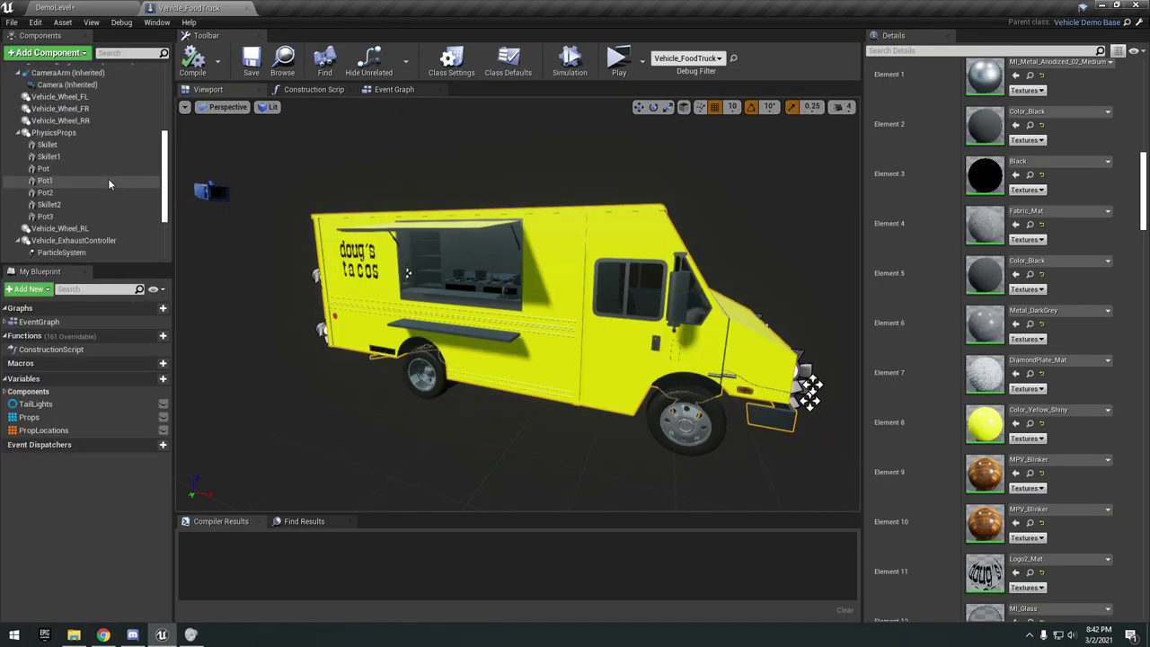
- Examine the food truck blueprint's inherited components, its rear-right and front-left wheel components, and the truck body from the front and side
{"action": "scroll", "coordinate": [106, 180], "scroll_direction": "up", "scroll_amount": 3}
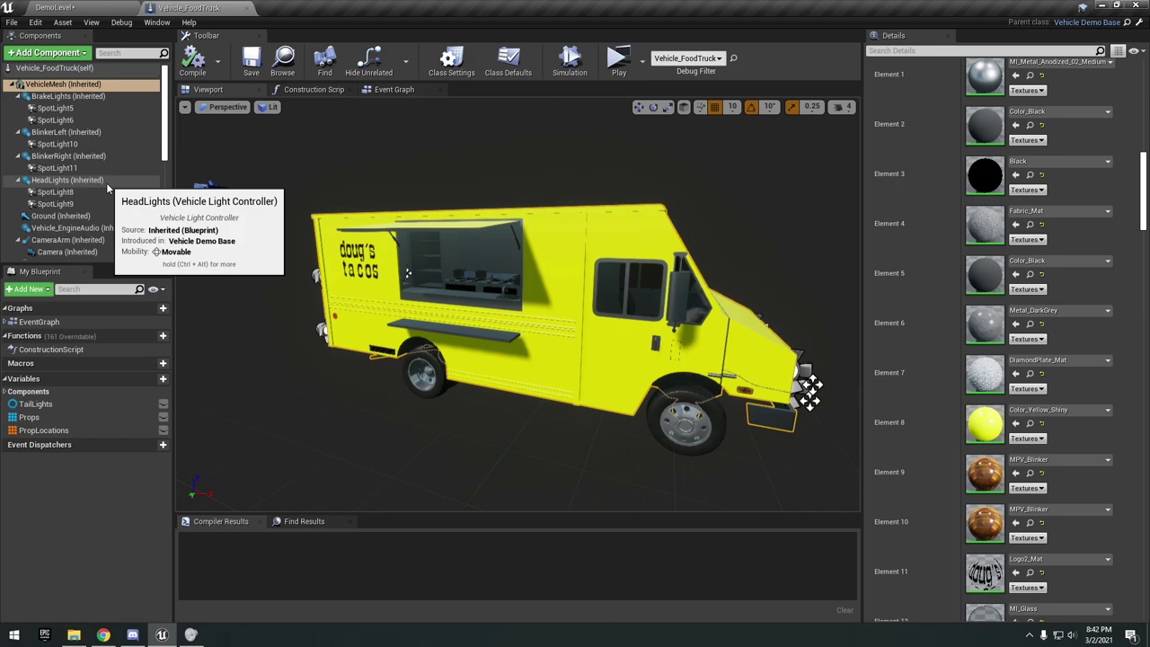
{"action": "middle_click_drag", "start_coordinate": [513, 286], "coordinate": [470, 268]}
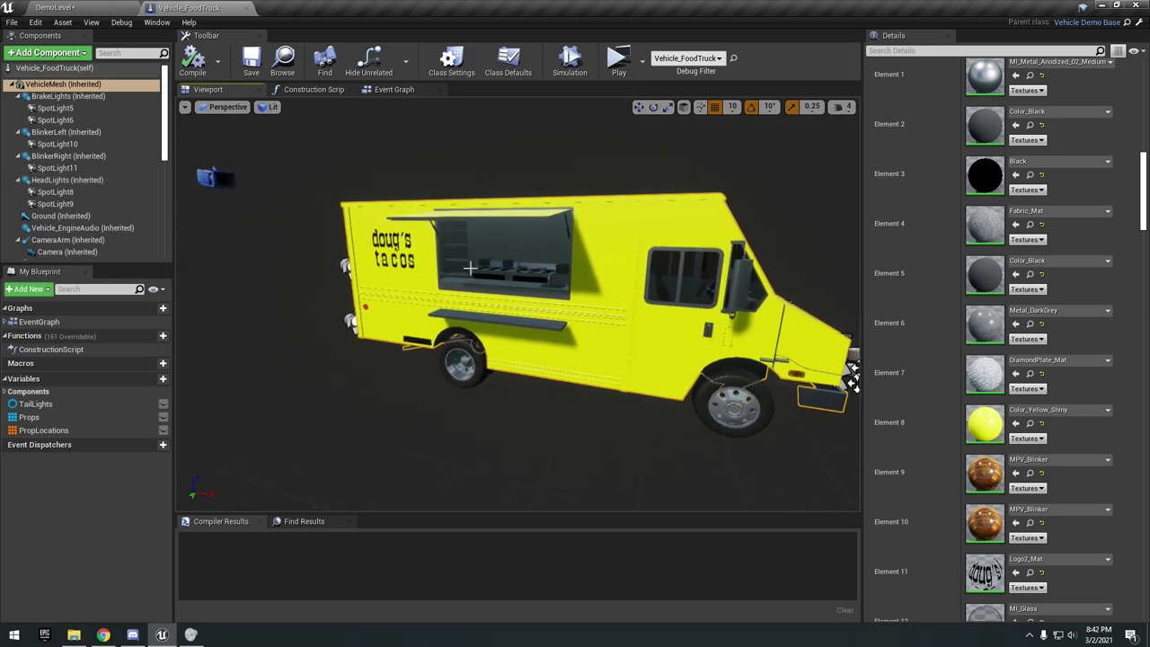
{"action": "scroll", "coordinate": [142, 192], "scroll_direction": "down", "scroll_amount": 4}
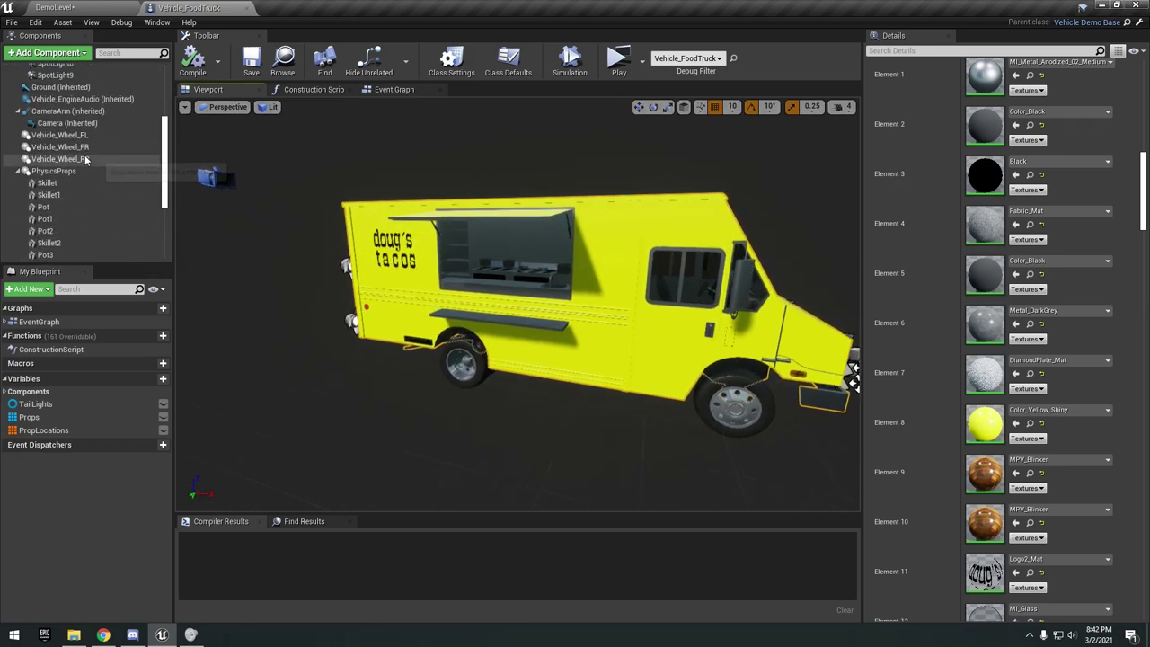
{"action": "left_click", "coordinate": [87, 160]}
{"action": "left_click", "coordinate": [82, 135]}
{"action": "right_click_drag", "start_coordinate": [502, 297], "coordinate": [359, 292]}
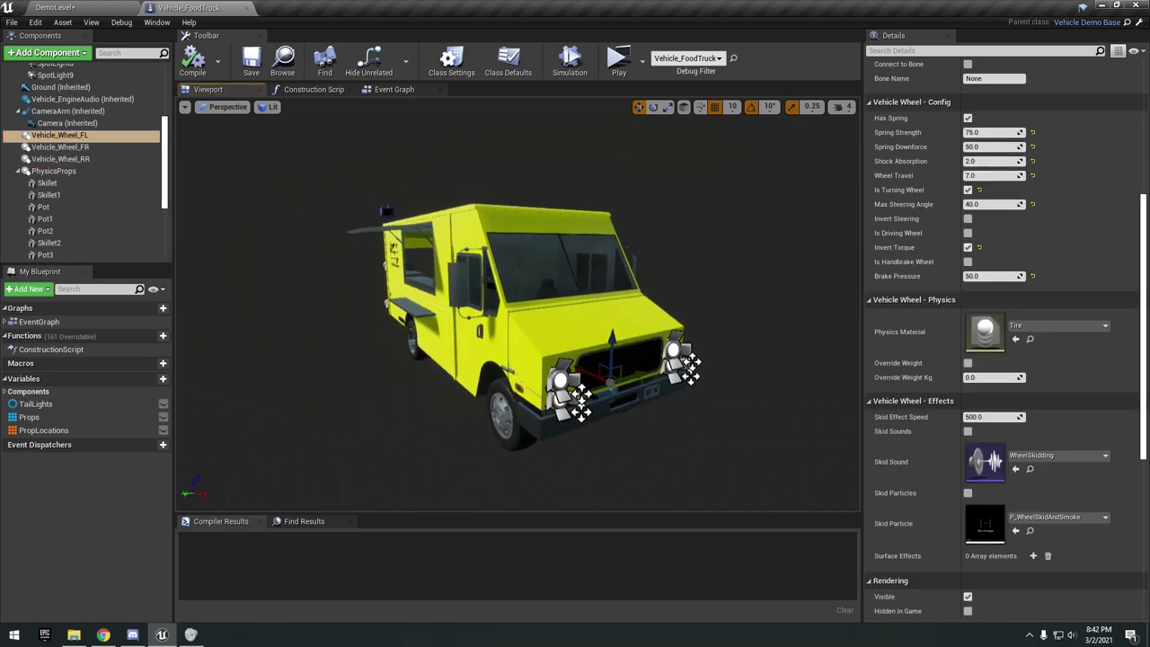
{"action": "right_click_drag", "start_coordinate": [529, 271], "coordinate": [368, 271]}
{"action": "right_click_drag", "start_coordinate": [522, 263], "coordinate": [579, 244]}
- Examine the food truck's Vehicle_ExhaustController settings and its remaining components, viewing the truck body
{"action": "scroll", "coordinate": [82, 167], "scroll_direction": "down", "scroll_amount": 7}
{"action": "left_click", "coordinate": [80, 149]}
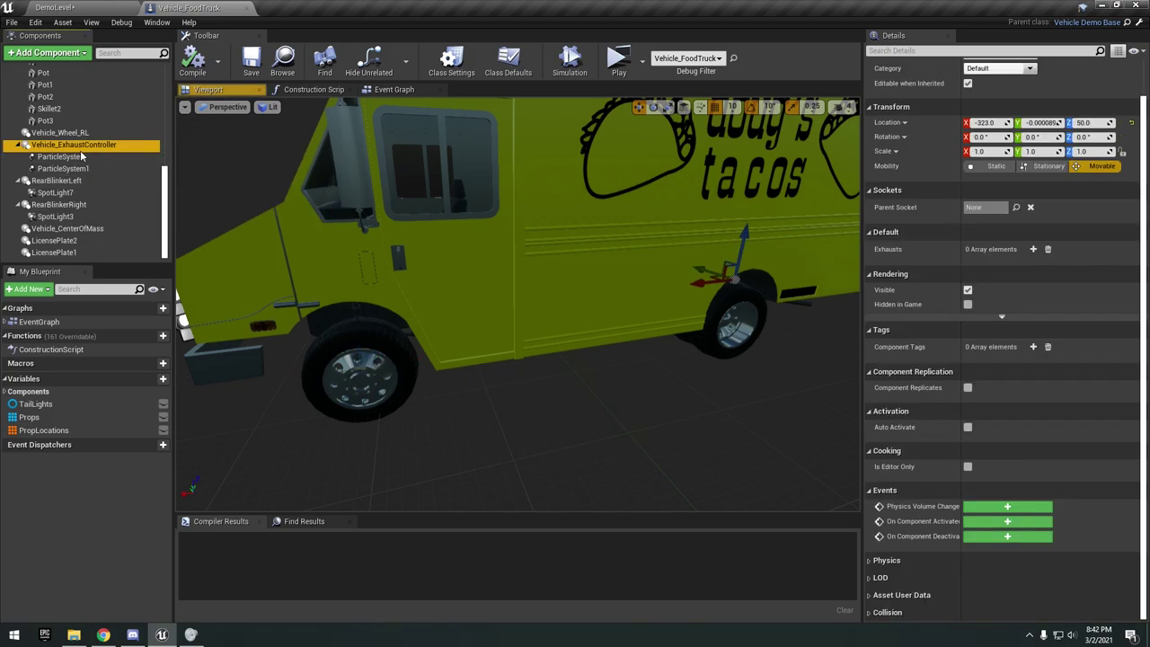
{"action": "scroll", "coordinate": [82, 154], "scroll_direction": "up", "scroll_amount": 5}
{"action": "right_click_drag", "start_coordinate": [404, 279], "coordinate": [360, 278]}
{"action": "left_click", "coordinate": [48, 157]}
{"action": "right_click_drag", "start_coordinate": [467, 314], "coordinate": [556, 337]}
{"action": "left_click_drag", "start_coordinate": [518, 306], "coordinate": [404, 329]}
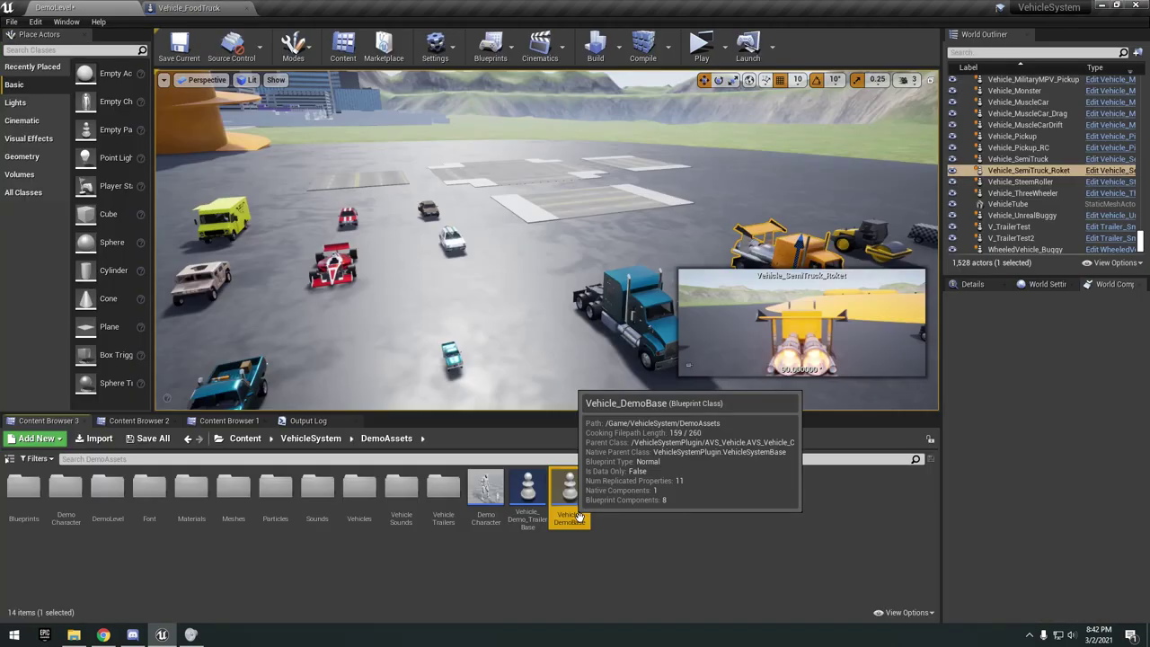
- Open the Vehicle_DemoBase blueprint from DemoAssets and examine the collision prediction and light decoration nodes in its Event Graph
{"action": "double_click", "coordinate": [577, 515]}
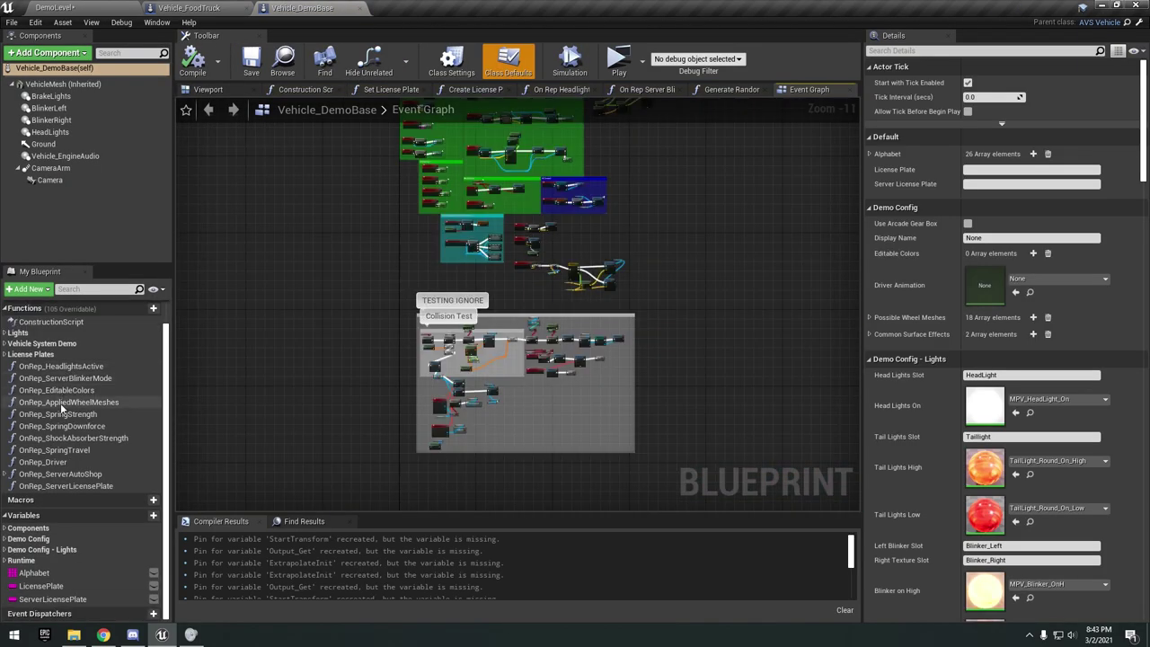
{"action": "scroll", "coordinate": [419, 314], "scroll_direction": "up", "scroll_amount": 10}
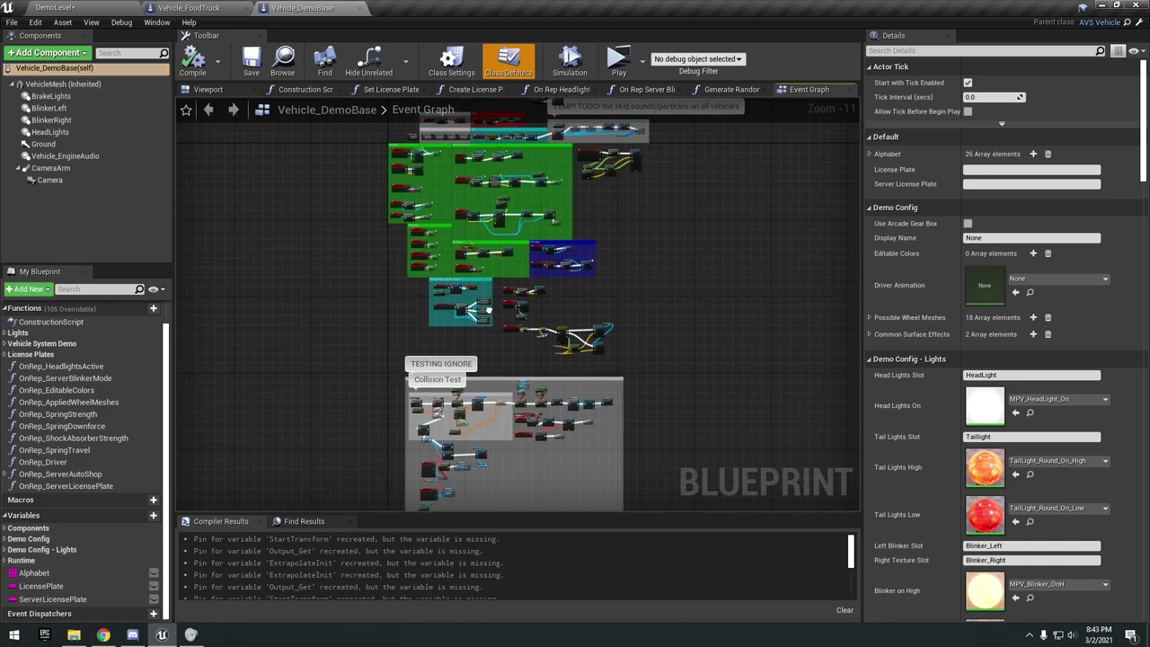
{"action": "scroll", "coordinate": [421, 315], "scroll_direction": "down", "scroll_amount": 4}
{"action": "scroll", "coordinate": [604, 370], "scroll_direction": "up", "scroll_amount": 3}
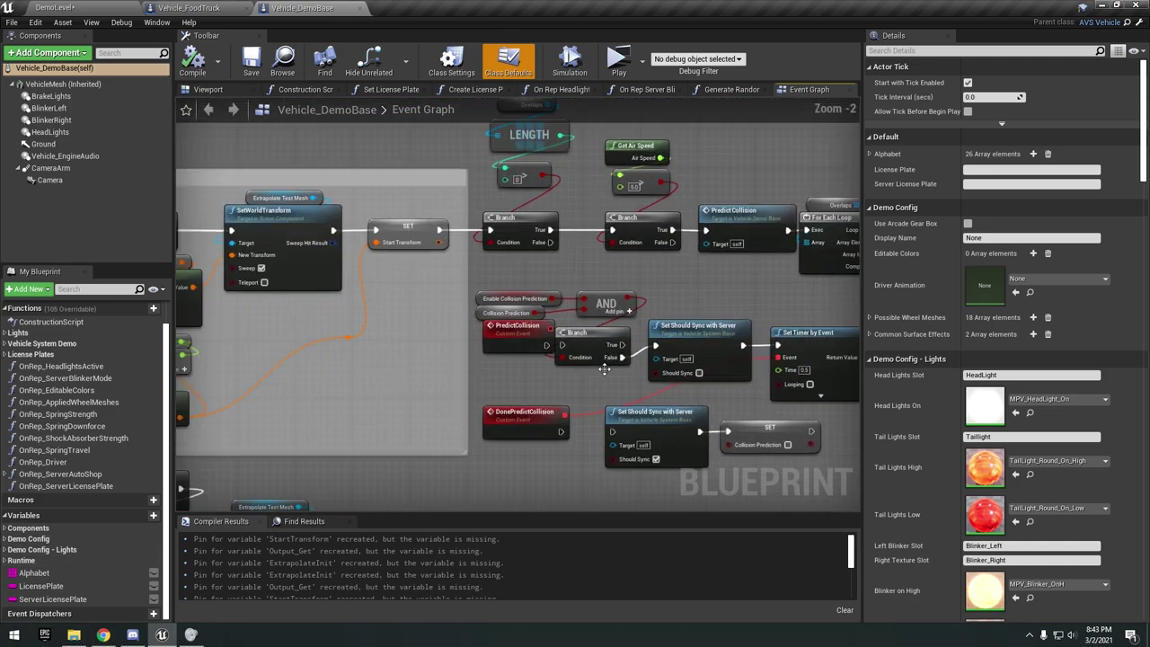
{"action": "scroll", "coordinate": [508, 244], "scroll_direction": "down", "scroll_amount": 4}
{"action": "scroll", "coordinate": [422, 238], "scroll_direction": "up", "scroll_amount": 3}
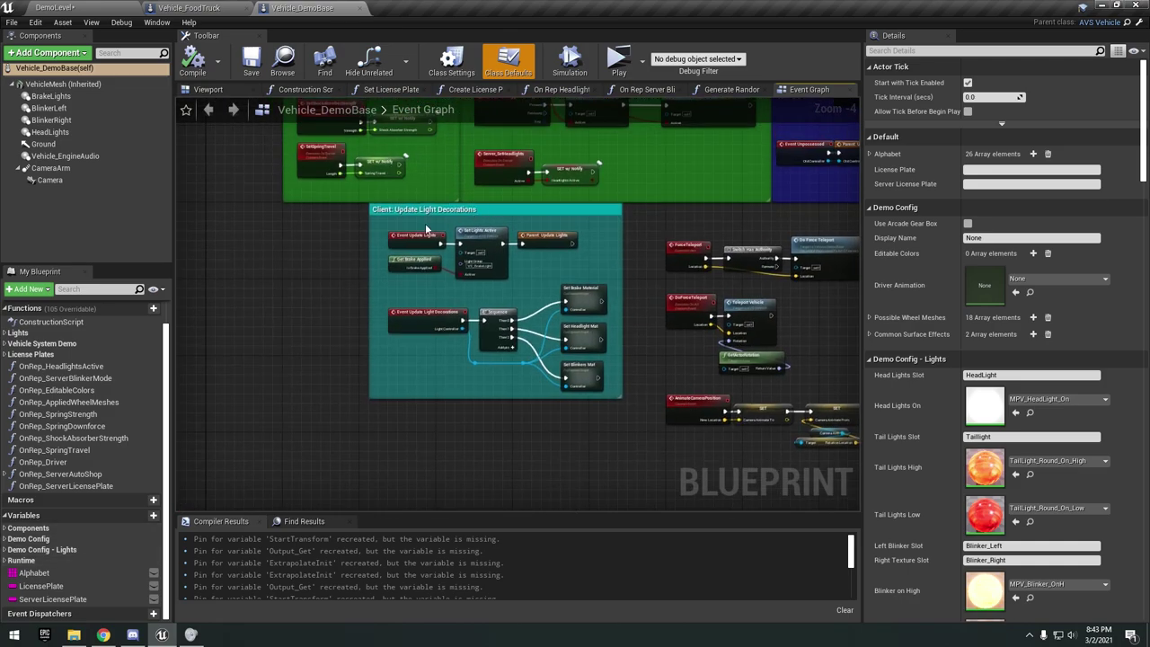
- Examine the Arcade Shifter, Tick, Init and Driver Exit Vehicle sections of Vehicle_DemoBase's Event Graph
{"action": "scroll", "coordinate": [701, 422], "scroll_direction": "down", "scroll_amount": 5}
{"action": "scroll", "coordinate": [661, 348], "scroll_direction": "up", "scroll_amount": 4}
{"action": "scroll", "coordinate": [661, 347], "scroll_direction": "down", "scroll_amount": 4}
{"action": "scroll", "coordinate": [654, 309], "scroll_direction": "up", "scroll_amount": 6}
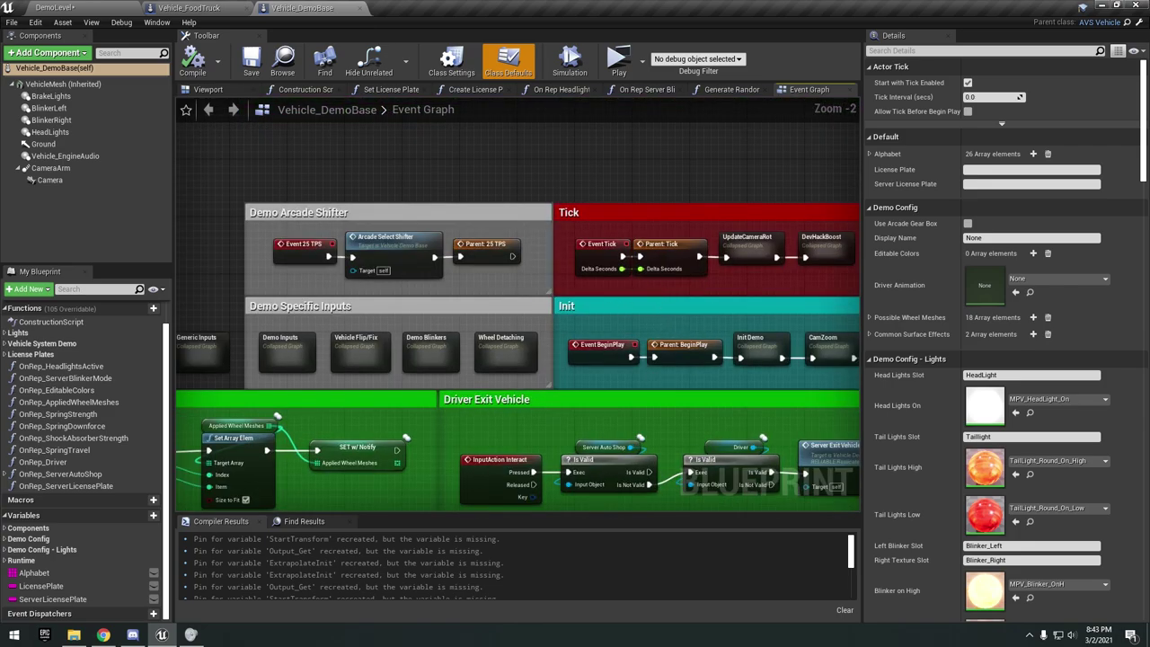
{"action": "right_click_drag", "start_coordinate": [621, 282], "coordinate": [532, 206]}
{"action": "right_click_drag", "start_coordinate": [662, 256], "coordinate": [578, 128]}
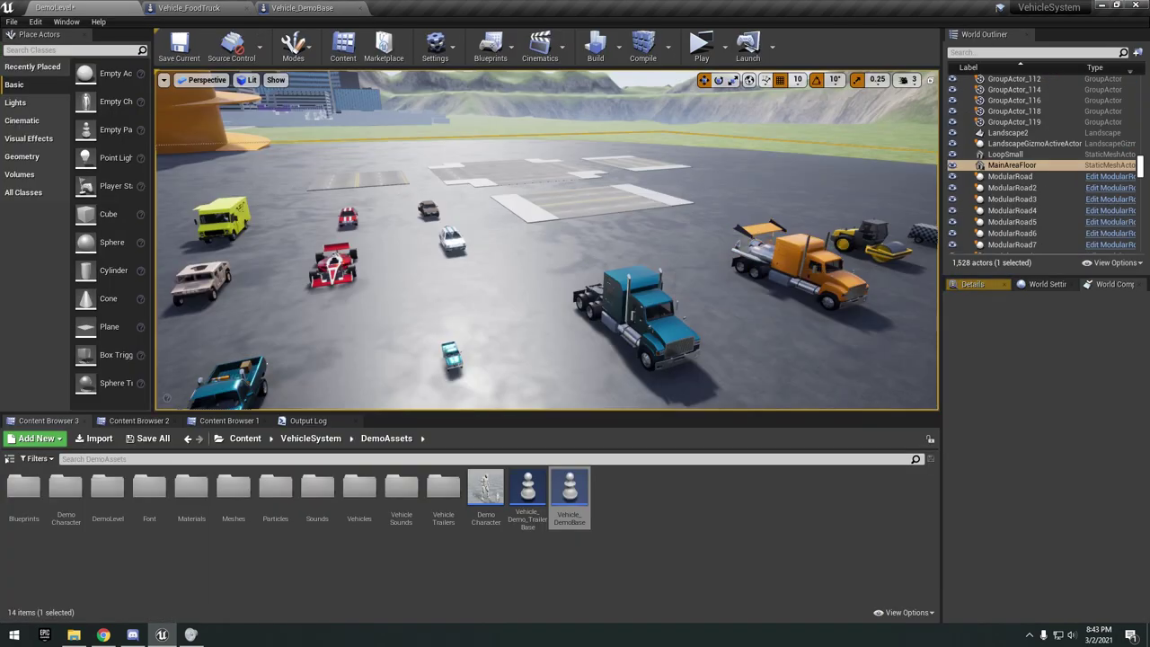
- Return to DemoLevel and look over the parked demo vehicles and the ramp area around the orange mound
{"action": "key", "text": "s"}
{"action": "right_click_drag", "start_coordinate": [546, 240], "coordinate": [593, 264]}
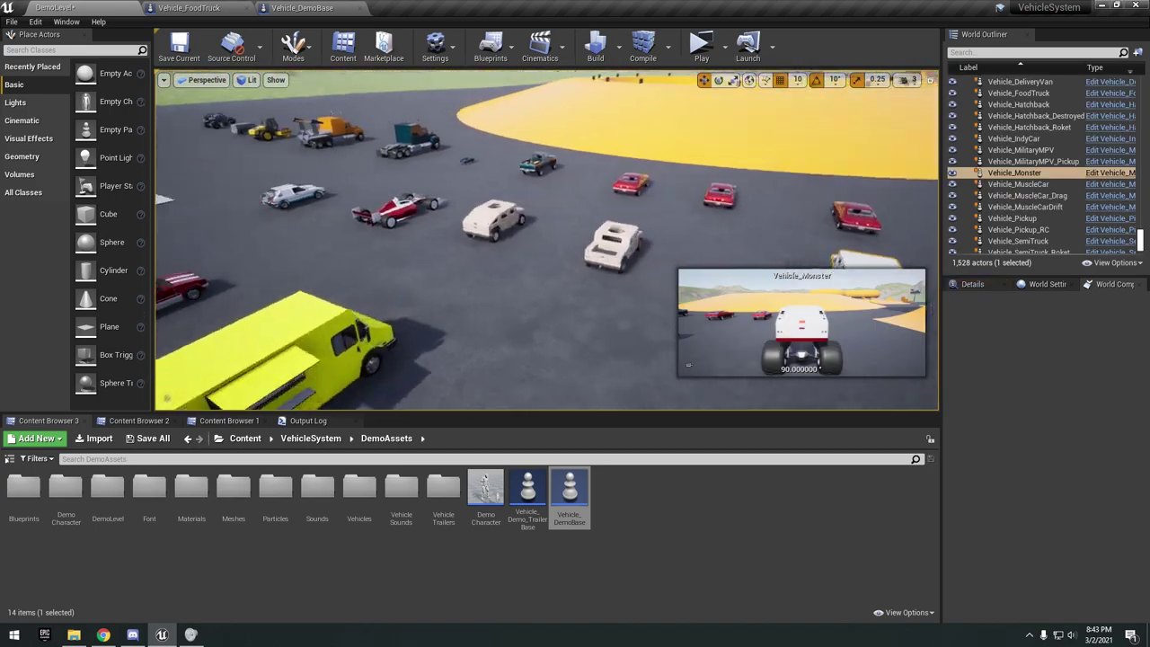
{"action": "right_click_drag", "start_coordinate": [617, 208], "coordinate": [616, 224]}
{"action": "left_click", "coordinate": [616, 224]}
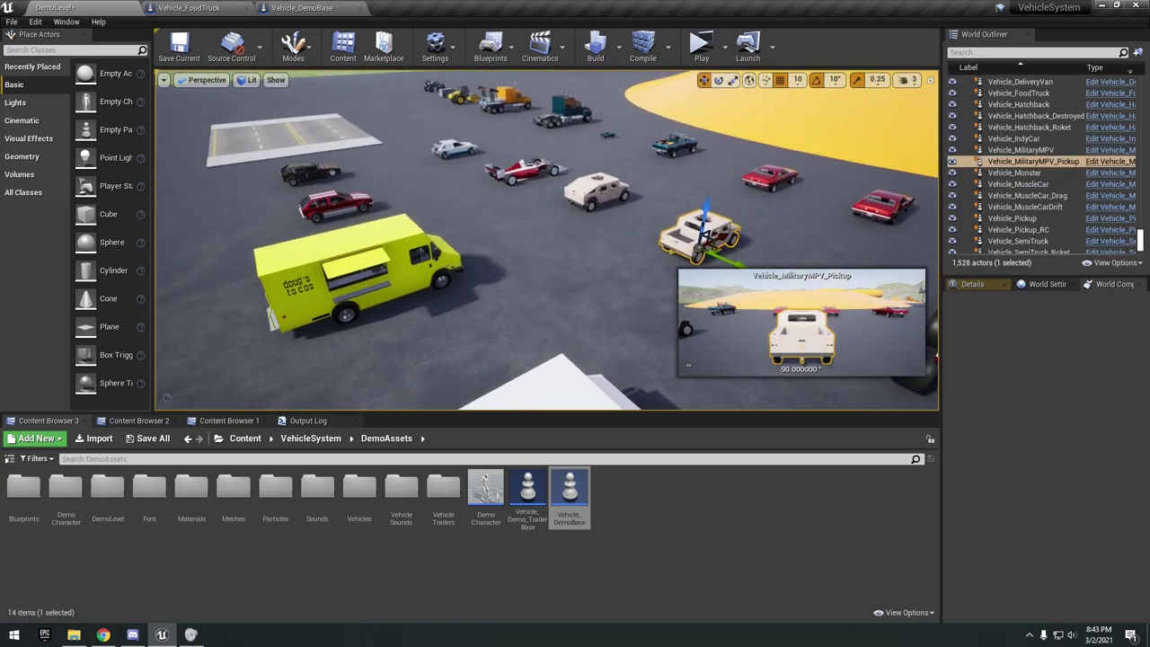
{"action": "right_click_drag", "start_coordinate": [617, 225], "coordinate": [642, 236]}
{"action": "left_click", "coordinate": [859, 203]}
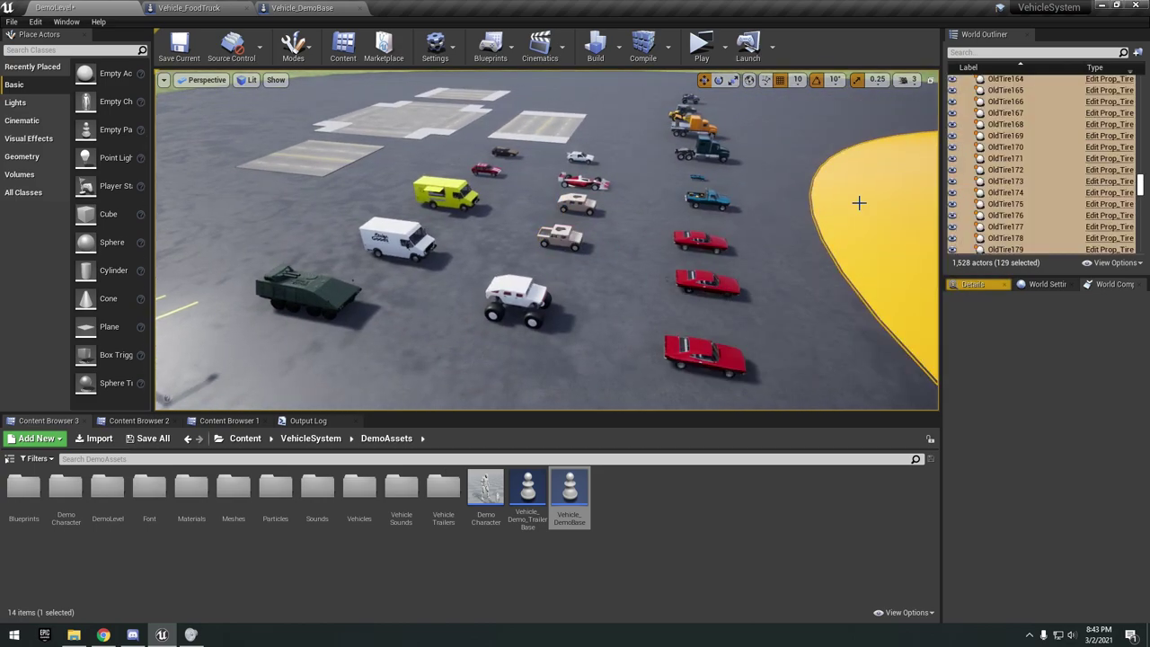
{"action": "key", "text": "d"}
{"action": "right_click_drag", "start_coordinate": [860, 203], "coordinate": [512, 157]}
- Set the viewport camera speed to 5 and fly high above the demo map's ramps and vehicles
{"action": "left_click", "coordinate": [909, 79]}
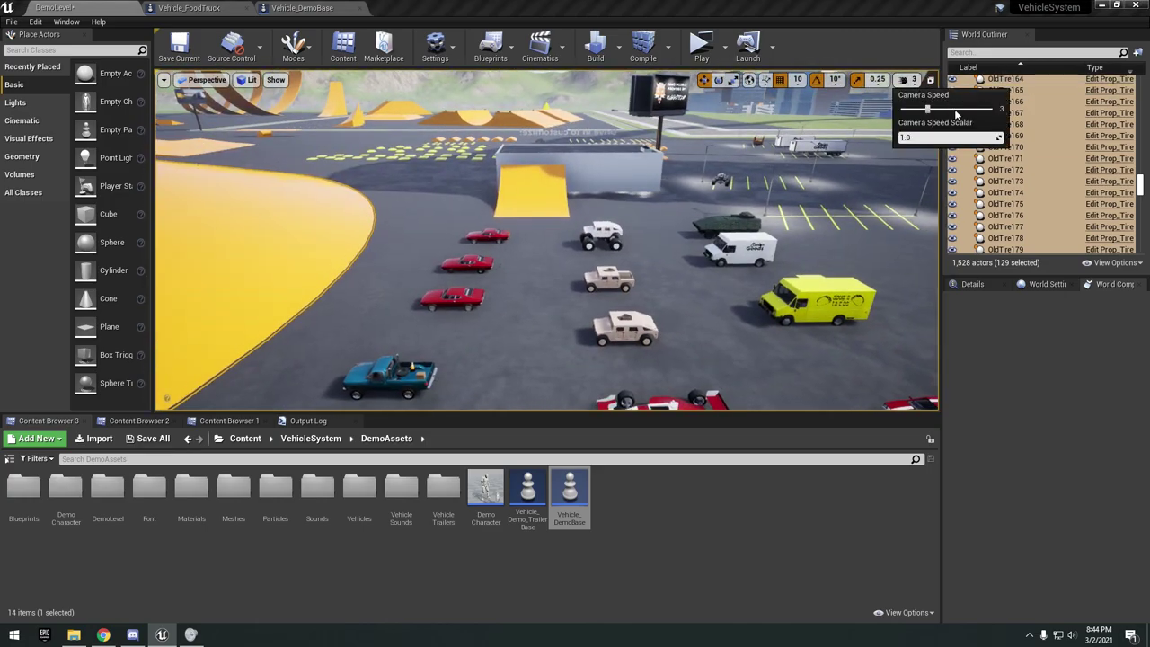
{"action": "left_click", "coordinate": [956, 109]}
{"action": "mouse_move", "coordinate": [763, 206]}
{"action": "right_mouse_down"}
{"action": "mouse_move", "coordinate": [732, 220]}
{"action": "mouse_move", "coordinate": [749, 234]}
{"action": "mouse_move", "coordinate": [691, 211]}
{"action": "mouse_move", "coordinate": [781, 238]}
{"action": "mouse_move", "coordinate": [826, 220]}
{"action": "mouse_move", "coordinate": [683, 234]}
{"action": "mouse_move", "coordinate": [674, 211]}
{"action": "mouse_move", "coordinate": [719, 247]}
{"action": "mouse_move", "coordinate": [732, 242]}
{"action": "mouse_move", "coordinate": [718, 197]}
{"action": "mouse_move", "coordinate": [808, 202]}
{"action": "mouse_move", "coordinate": [863, 270]}
{"action": "mouse_move", "coordinate": [862, 207]}
{"action": "mouse_move", "coordinate": [767, 203]}
{"action": "right_mouse_up"}
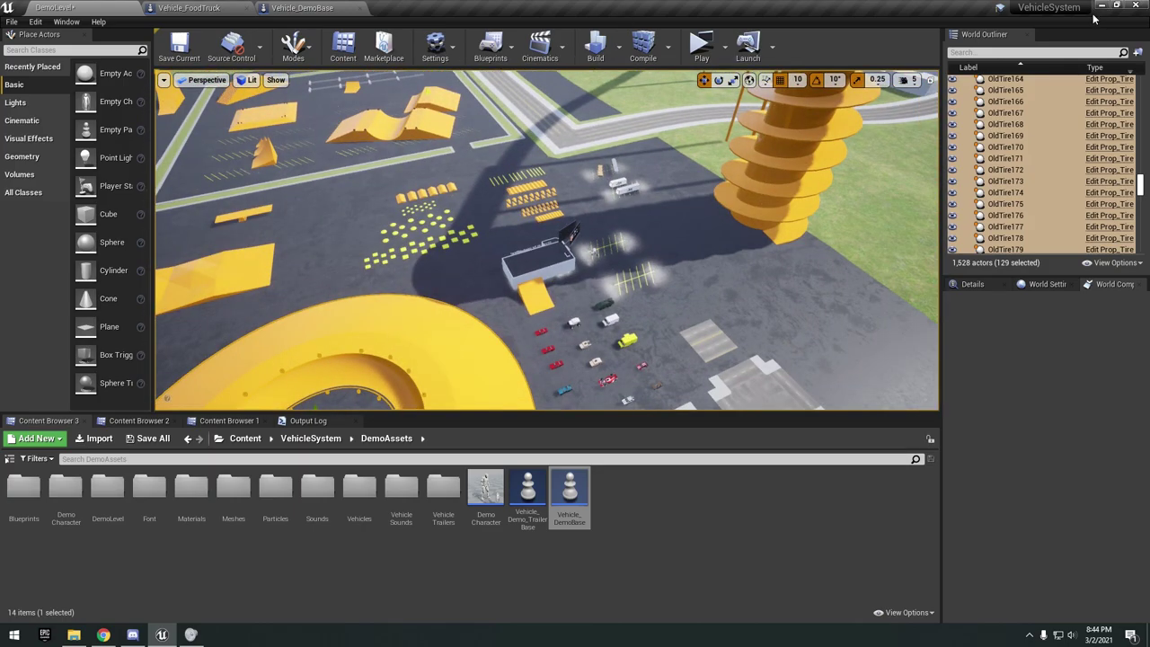
- Switch to Chrome and review the Advanced Vehicle System marketplace description, including its playable Windows demo and demo project links
{"action": "key", "text": "alt+Tab"}
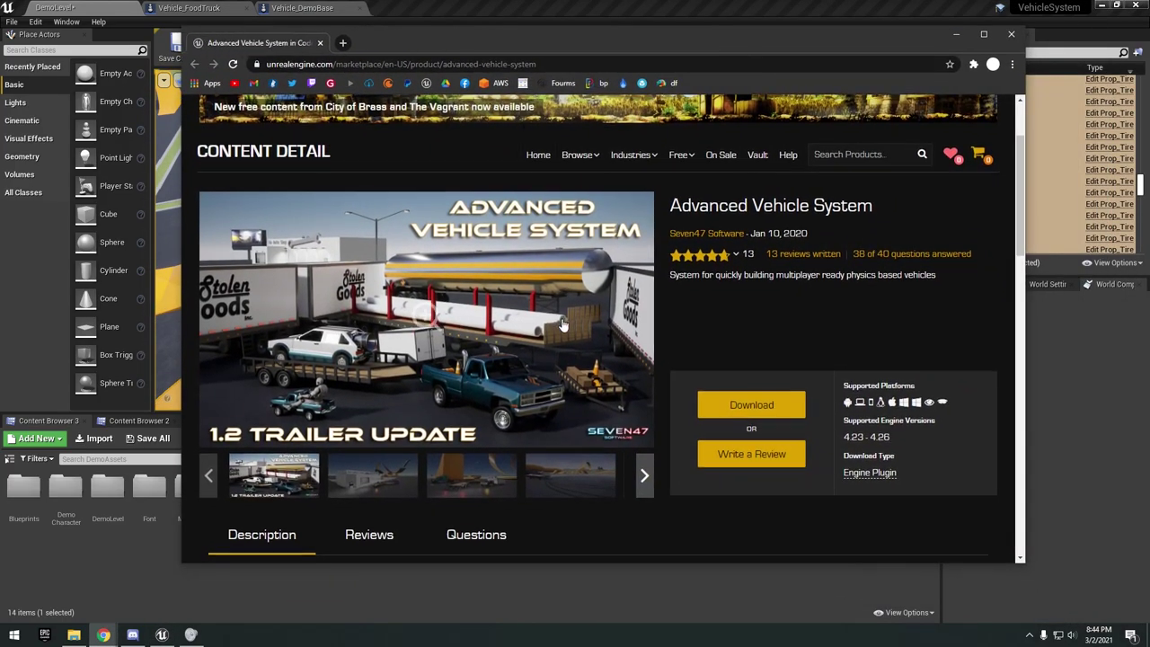
{"action": "scroll", "coordinate": [530, 315], "scroll_direction": "down", "scroll_amount": 3}
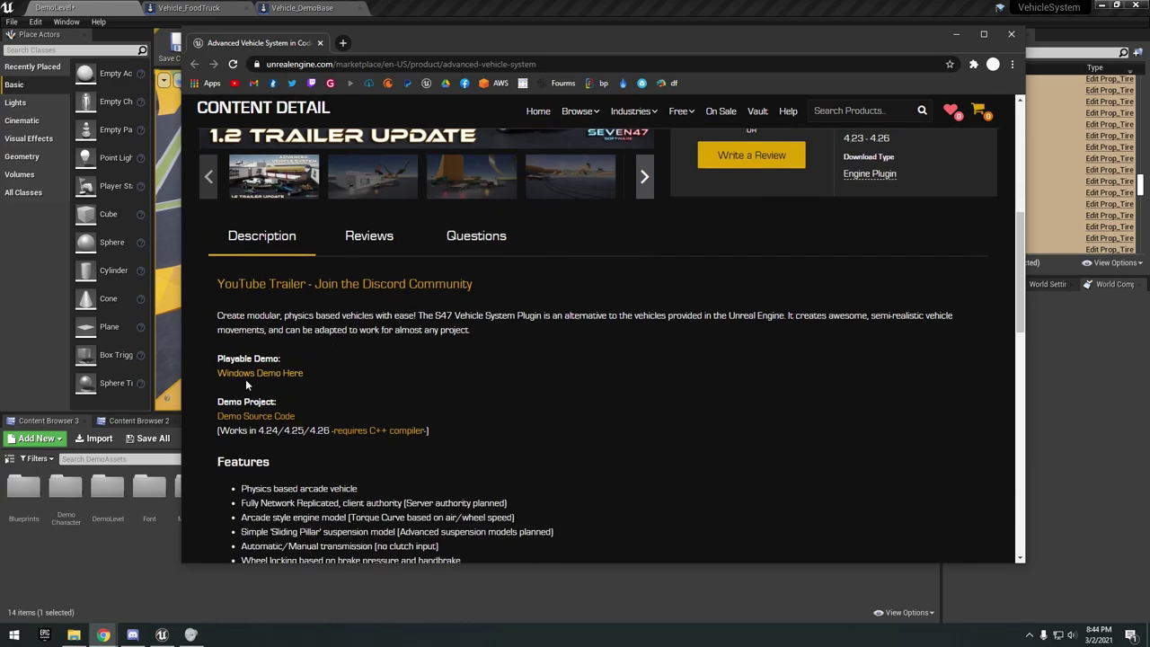
{"action": "left_click_drag", "start_coordinate": [228, 401], "coordinate": [277, 401]}
{"action": "scroll", "coordinate": [260, 359], "scroll_direction": "down", "scroll_amount": 1}
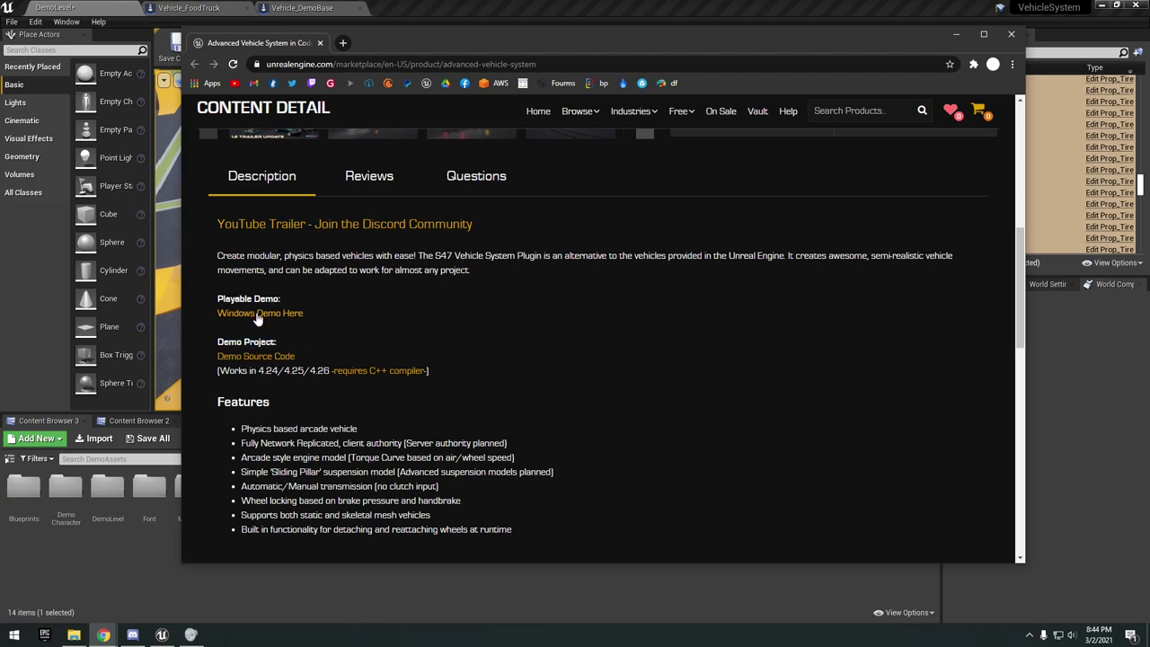
{"action": "right_click", "coordinate": [255, 314]}
{"action": "left_click", "coordinate": [337, 296]}
- Reposition the browser window, check the demo project's supported engine versions and compiler requirement, and close the browser
{"action": "left_click_drag", "start_coordinate": [481, 49], "coordinate": [490, 86]}
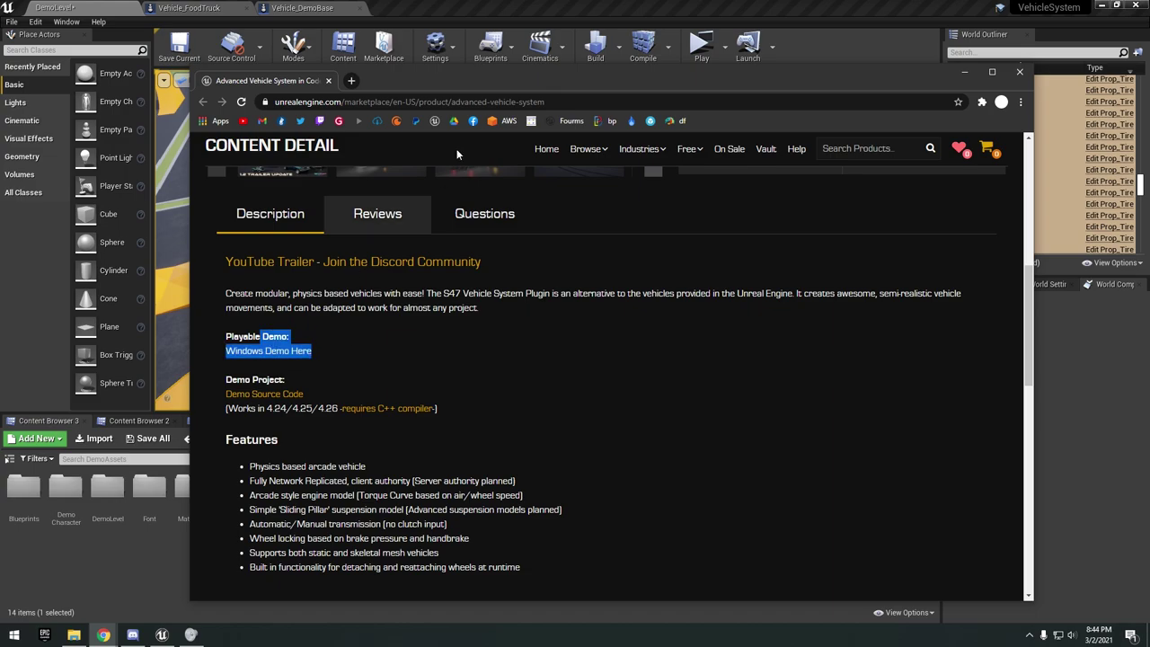
{"action": "left_click_drag", "start_coordinate": [541, 74], "coordinate": [537, 63]}
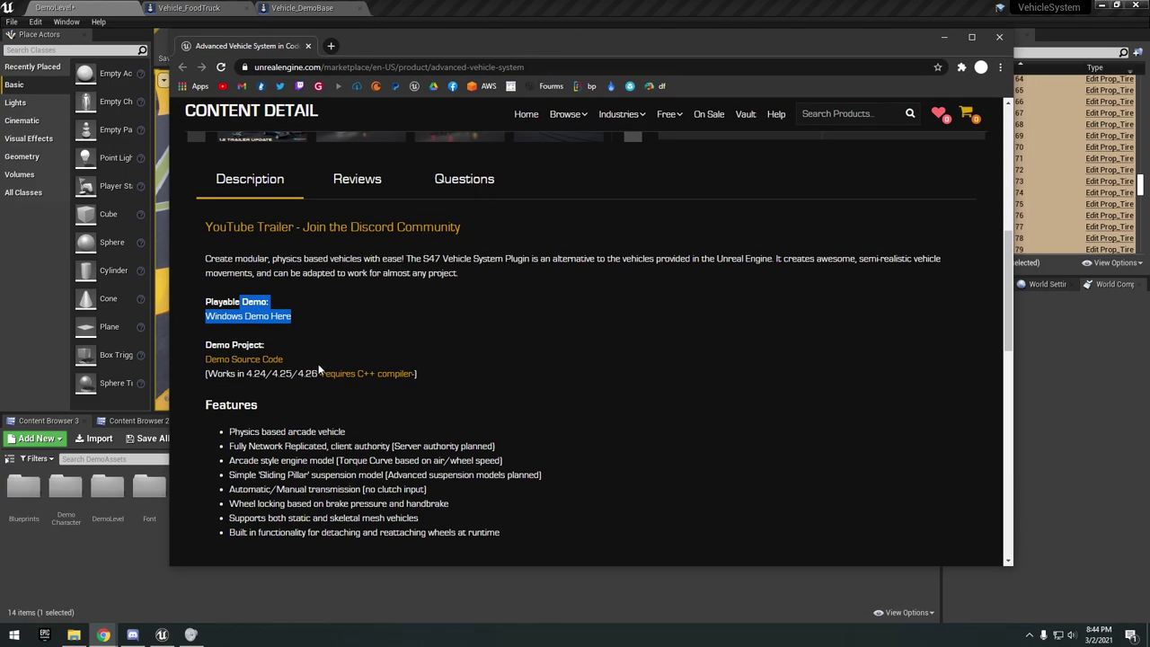
{"action": "scroll", "coordinate": [320, 368], "scroll_direction": "down", "scroll_amount": 2}
{"action": "left_click_drag", "start_coordinate": [331, 361], "coordinate": [333, 359]}
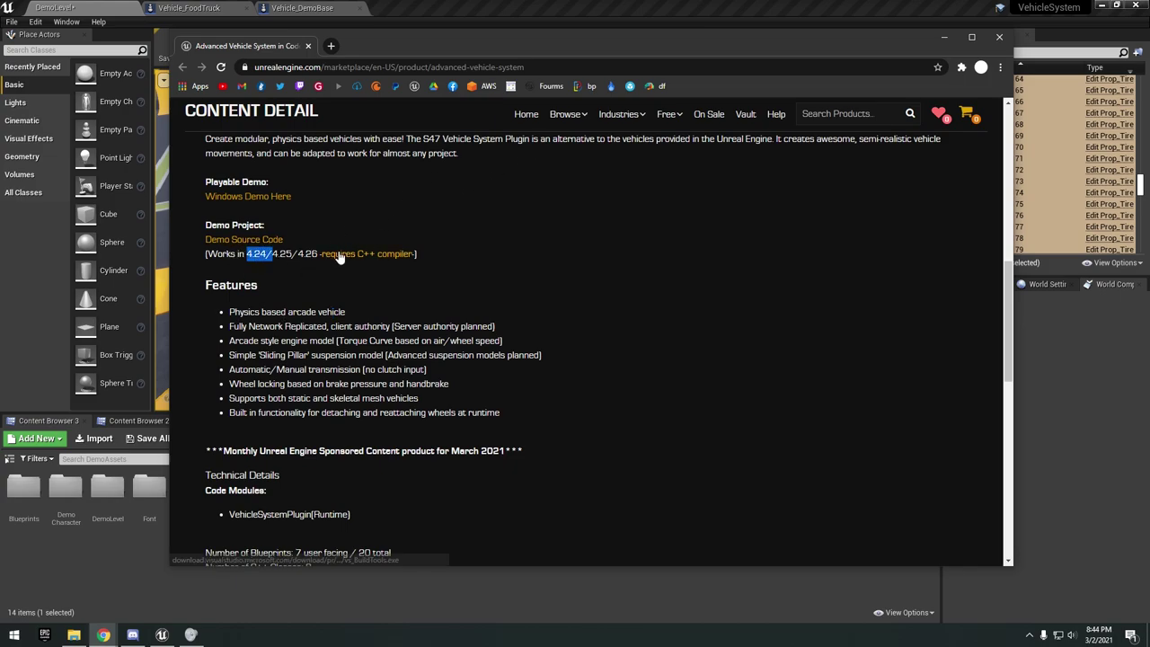
{"action": "left_click", "coordinate": [999, 37]}
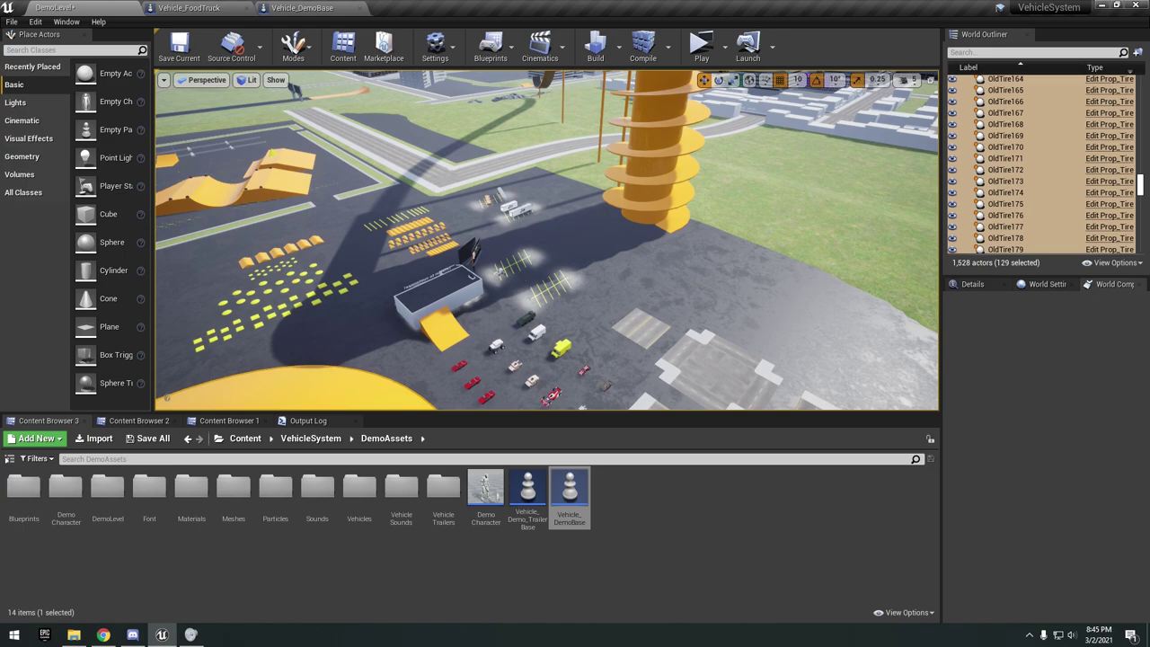
- Look over the vehicle rows, road pieces and spiral tower in DemoLevel from above
{"action": "right_click_drag", "start_coordinate": [672, 210], "coordinate": [672, 244]}
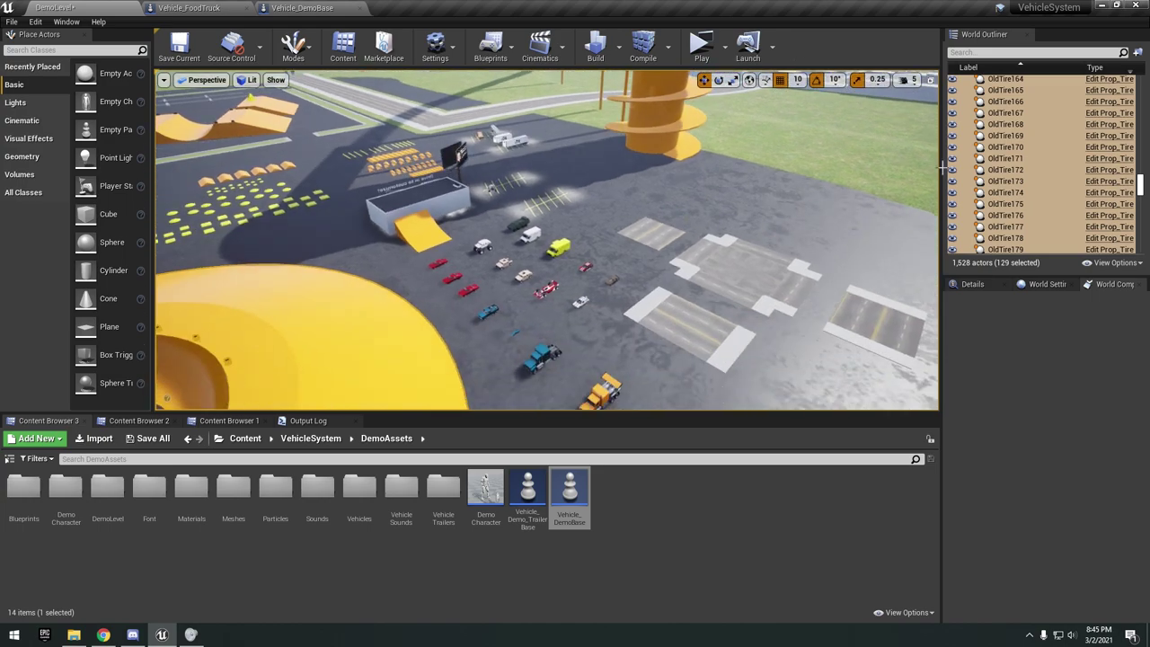
{"action": "right_click_drag", "start_coordinate": [845, 141], "coordinate": [792, 134]}
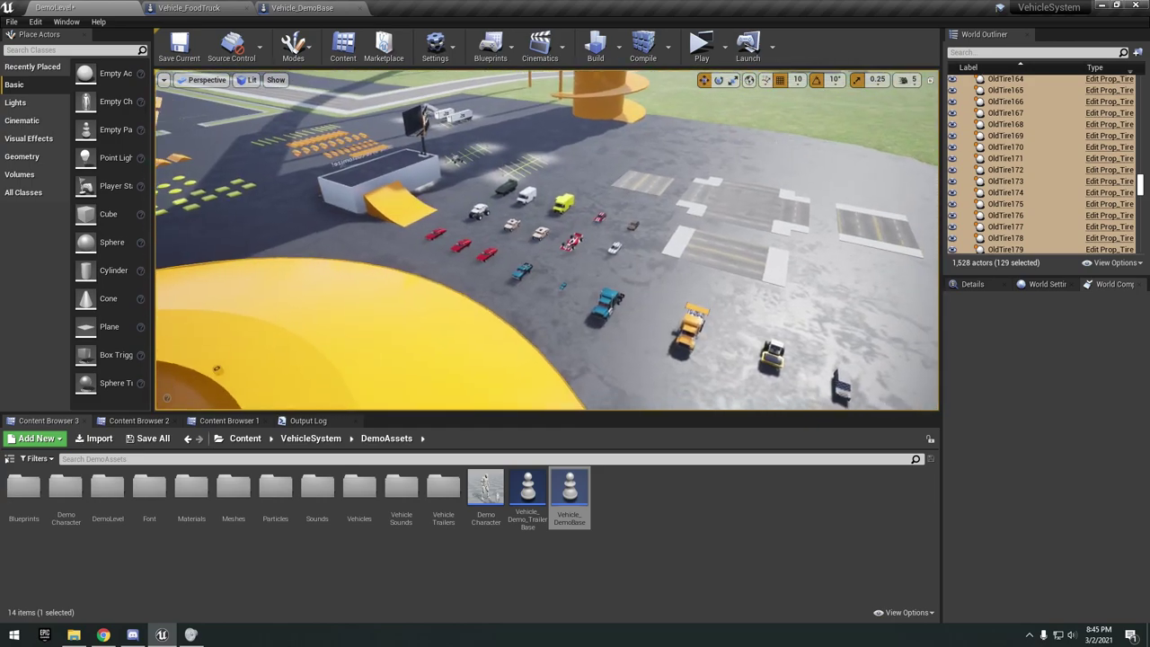
{"action": "right_click_drag", "start_coordinate": [682, 240], "coordinate": [648, 247]}
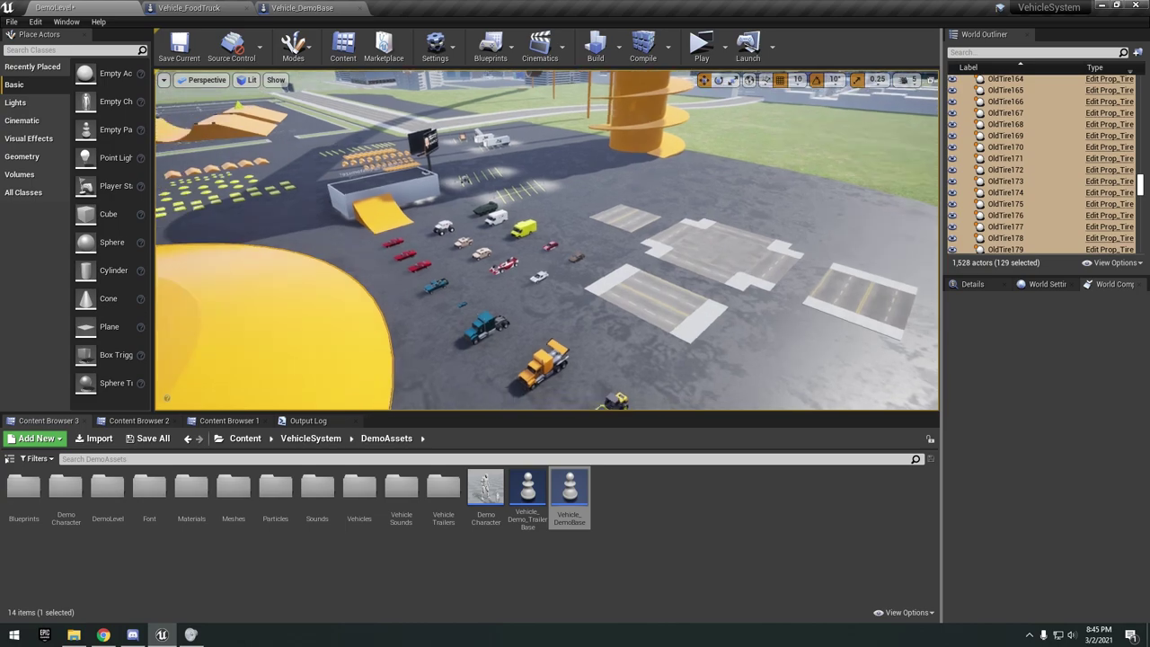
{"action": "mouse_move", "coordinate": [687, 177]}
{"action": "right_mouse_down"}
{"action": "mouse_move", "coordinate": [662, 201]}
{"action": "mouse_move", "coordinate": [706, 175]}
{"action": "mouse_move", "coordinate": [697, 184]}
{"action": "right_mouse_up"}
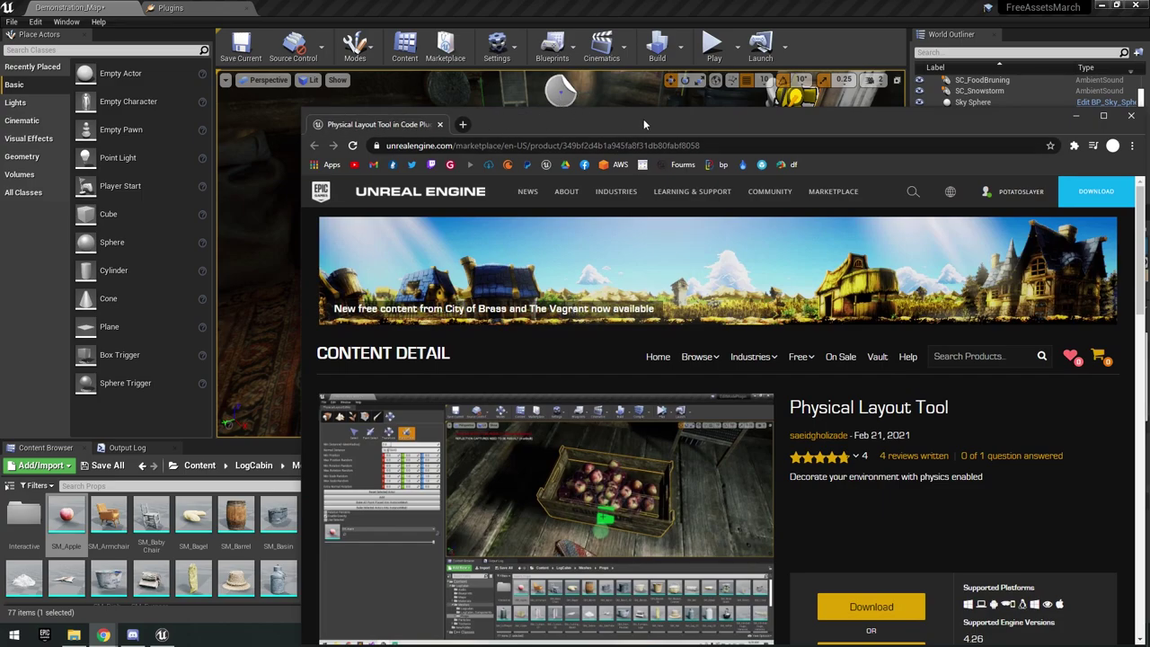
- Maximize the browser showing the Physical Layout Tool marketplace page and review its preview image and description
{"action": "double_click", "coordinate": [643, 119]}
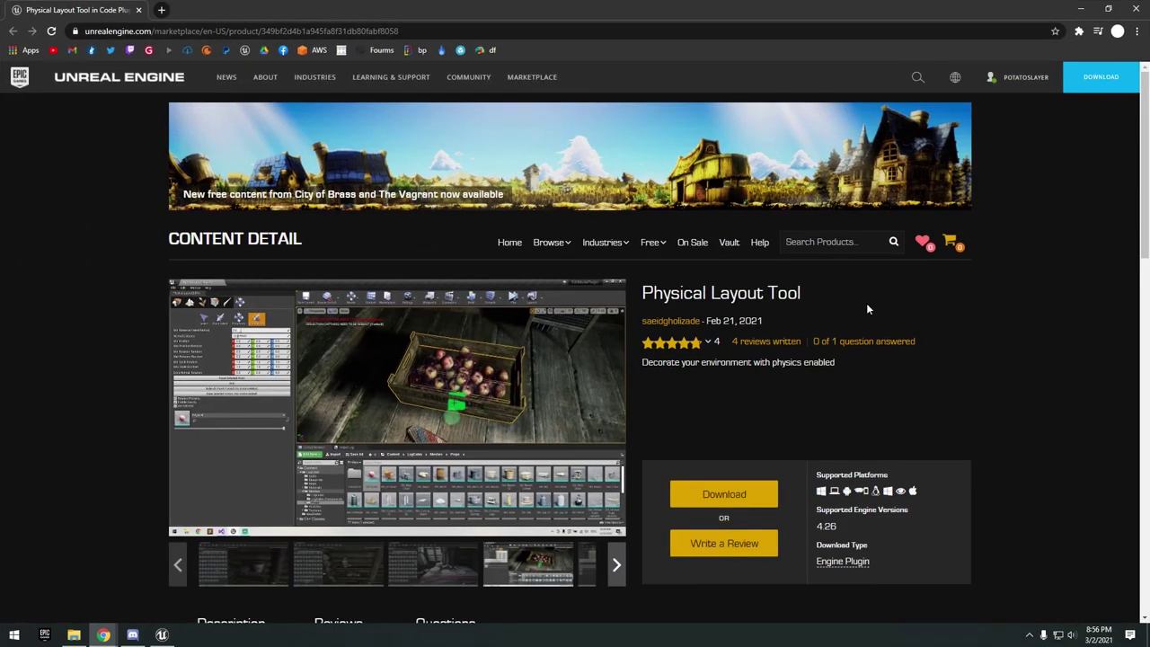
{"action": "scroll", "coordinate": [870, 319], "scroll_direction": "down", "scroll_amount": 2}
{"action": "scroll", "coordinate": [870, 319], "scroll_direction": "up", "scroll_amount": 2}
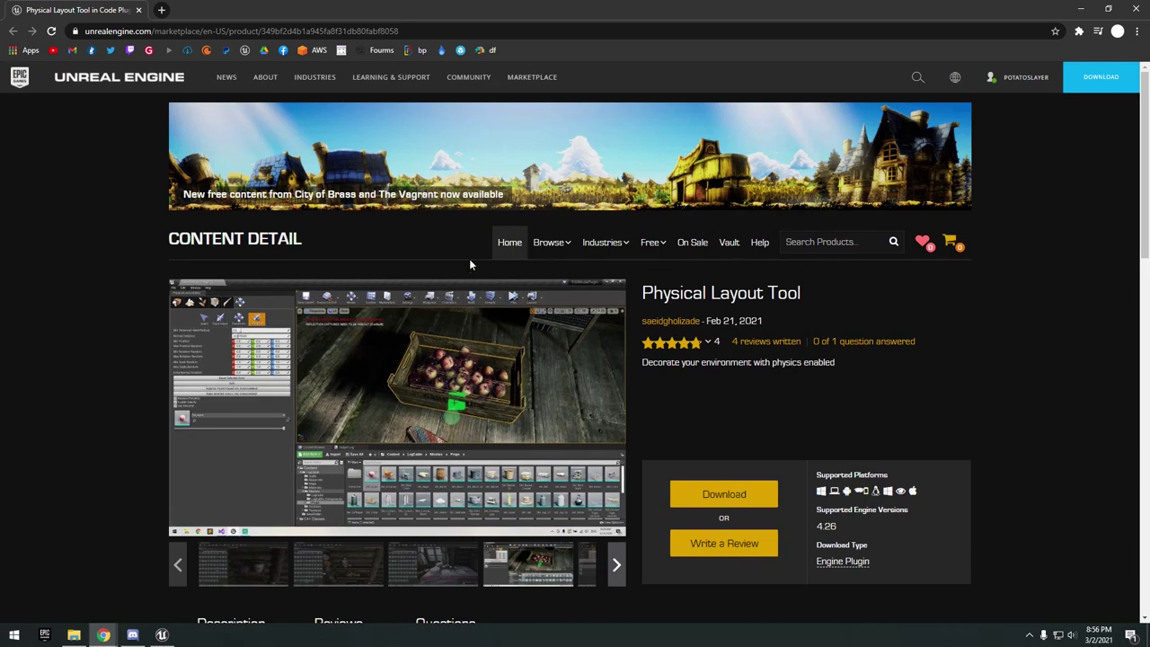
{"action": "scroll", "coordinate": [723, 319], "scroll_direction": "down", "scroll_amount": 2}
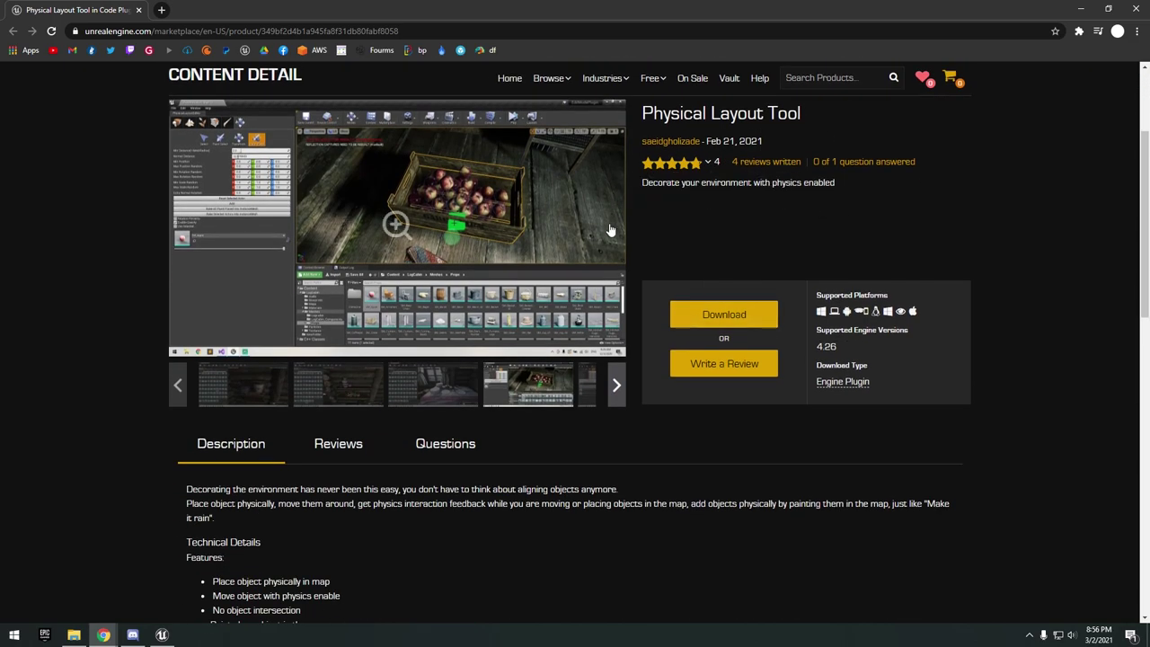
{"action": "scroll", "coordinate": [610, 231], "scroll_direction": "down", "scroll_amount": 2}
{"action": "scroll", "coordinate": [610, 231], "scroll_direction": "up", "scroll_amount": 4}
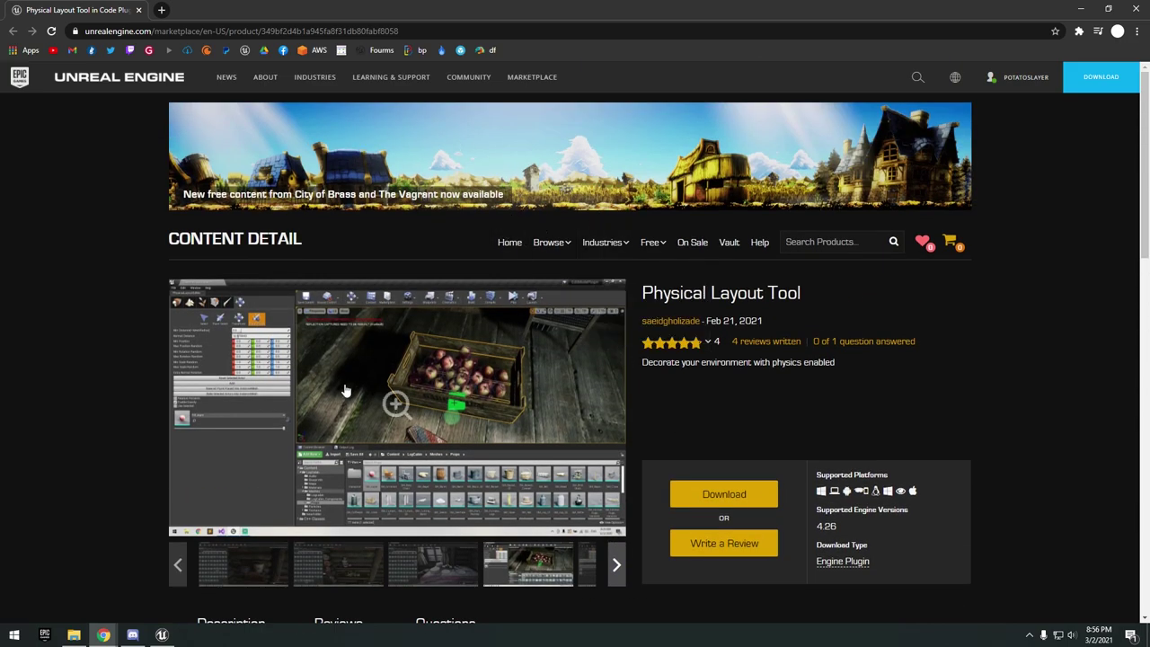
- Review the Physical Layout Tool's listing details and highlight the product title
{"action": "scroll", "coordinate": [346, 390], "scroll_direction": "down", "scroll_amount": 2}
{"action": "scroll", "coordinate": [880, 224], "scroll_direction": "up", "scroll_amount": 1}
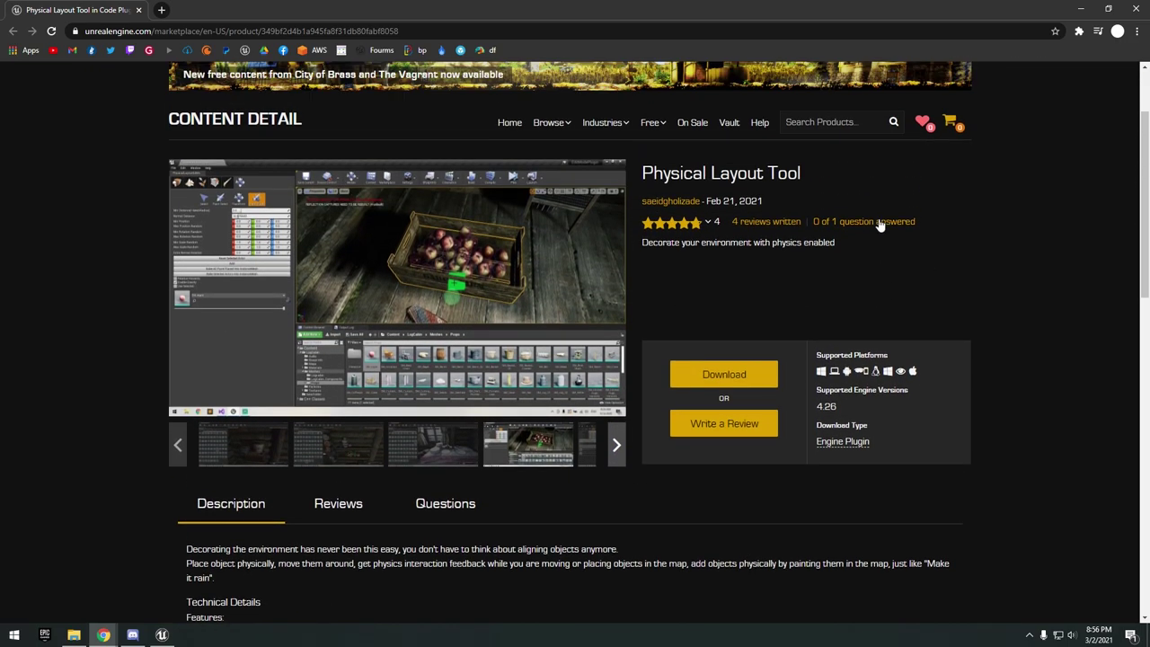
{"action": "scroll", "coordinate": [877, 225], "scroll_direction": "up", "scroll_amount": 1}
{"action": "left_click_drag", "start_coordinate": [804, 233], "coordinate": [692, 233]}
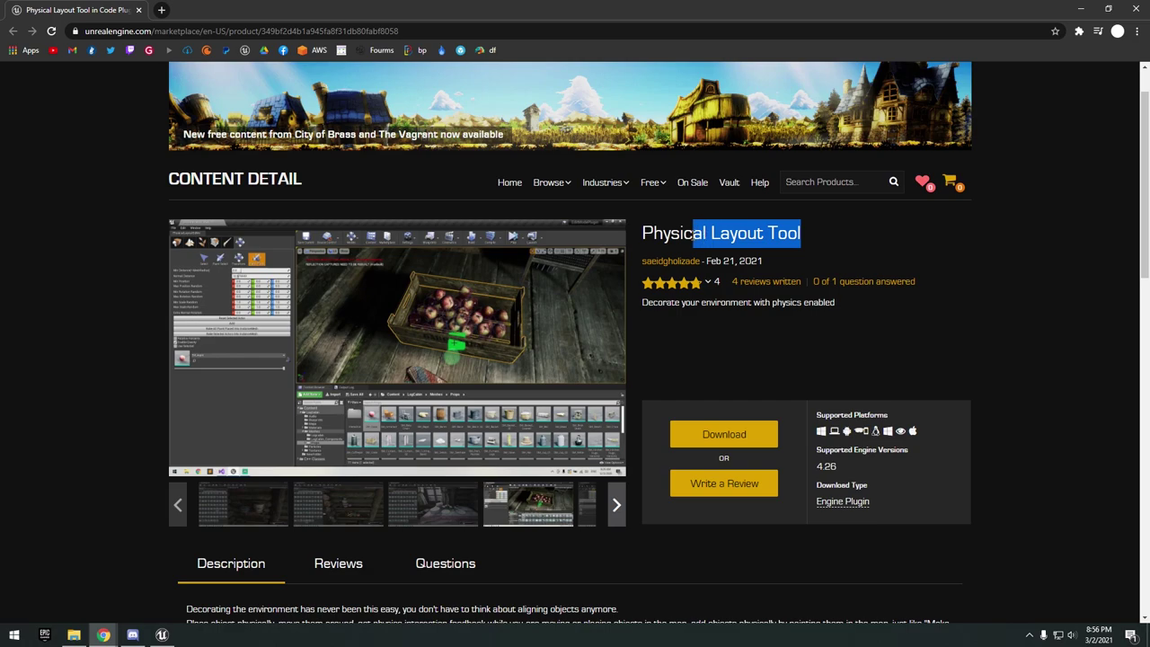
{"action": "left_click", "coordinate": [665, 241]}
{"action": "left_click_drag", "start_coordinate": [690, 234], "coordinate": [857, 240]}
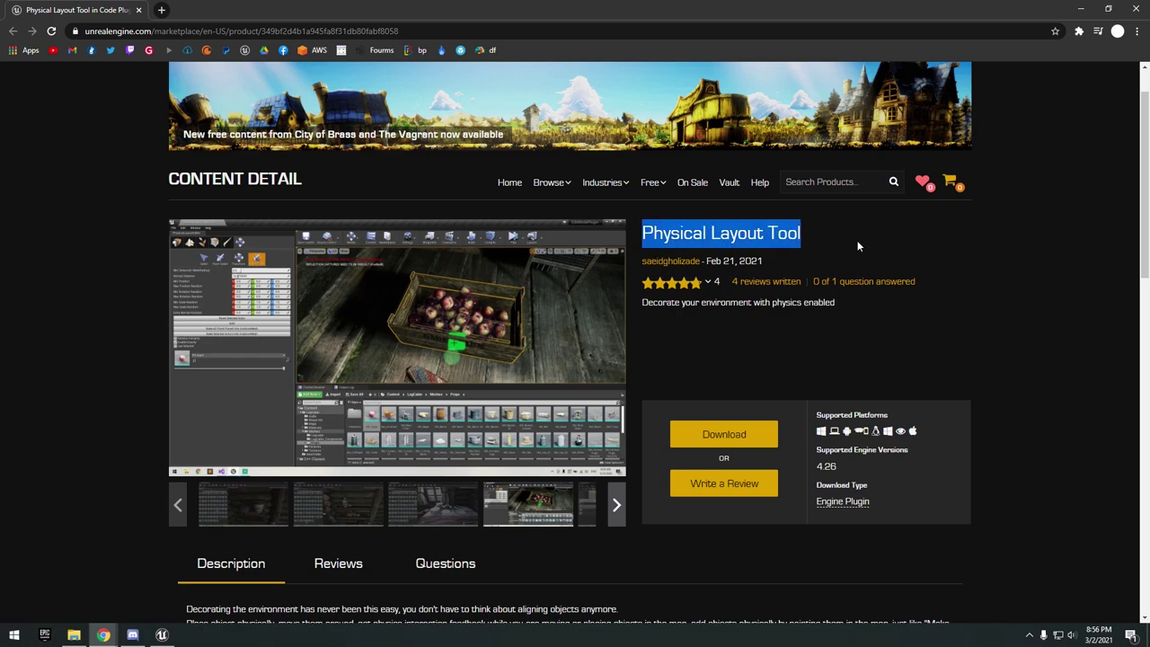
- Review the Physical Layout Tool's title, supported engine version and description, and move the browser aside to reveal the Unreal Editor
{"action": "left_click", "coordinate": [858, 239]}
{"action": "left_click_drag", "start_coordinate": [730, 235], "coordinate": [868, 235]}
{"action": "scroll", "coordinate": [874, 235], "scroll_direction": "down", "scroll_amount": 1}
{"action": "left_click", "coordinate": [854, 271]}
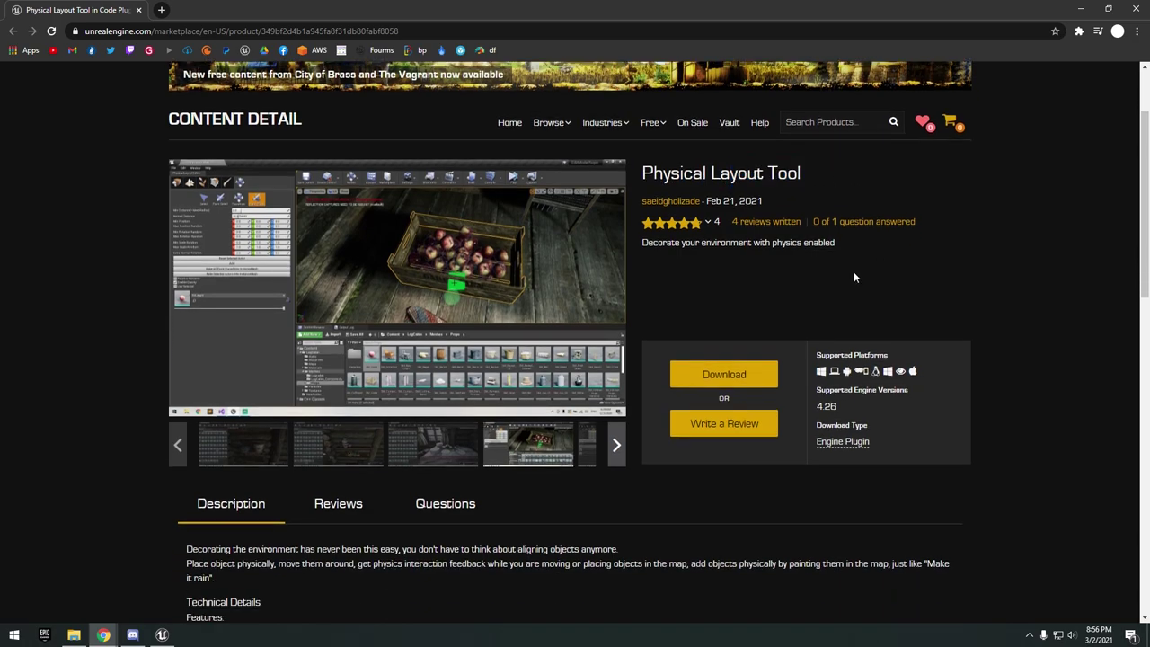
{"action": "scroll", "coordinate": [741, 376], "scroll_direction": "down", "scroll_amount": 1}
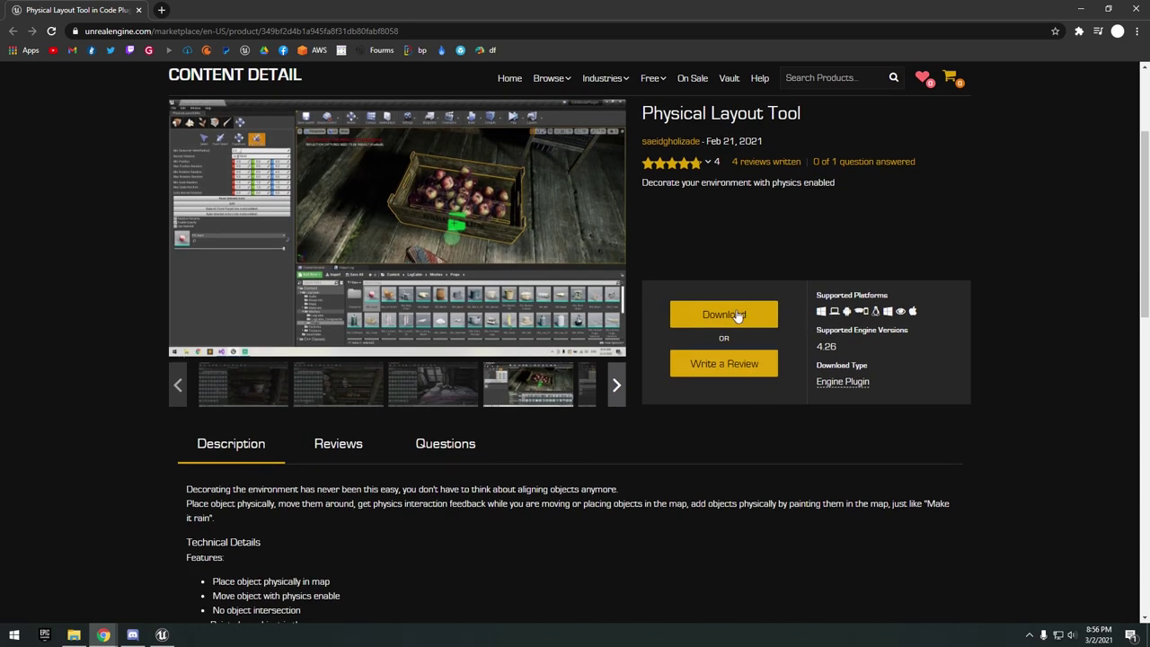
{"action": "scroll", "coordinate": [642, 315], "scroll_direction": "up", "scroll_amount": 1}
{"action": "left_click_drag", "start_coordinate": [559, 10], "coordinate": [1149, 99]}
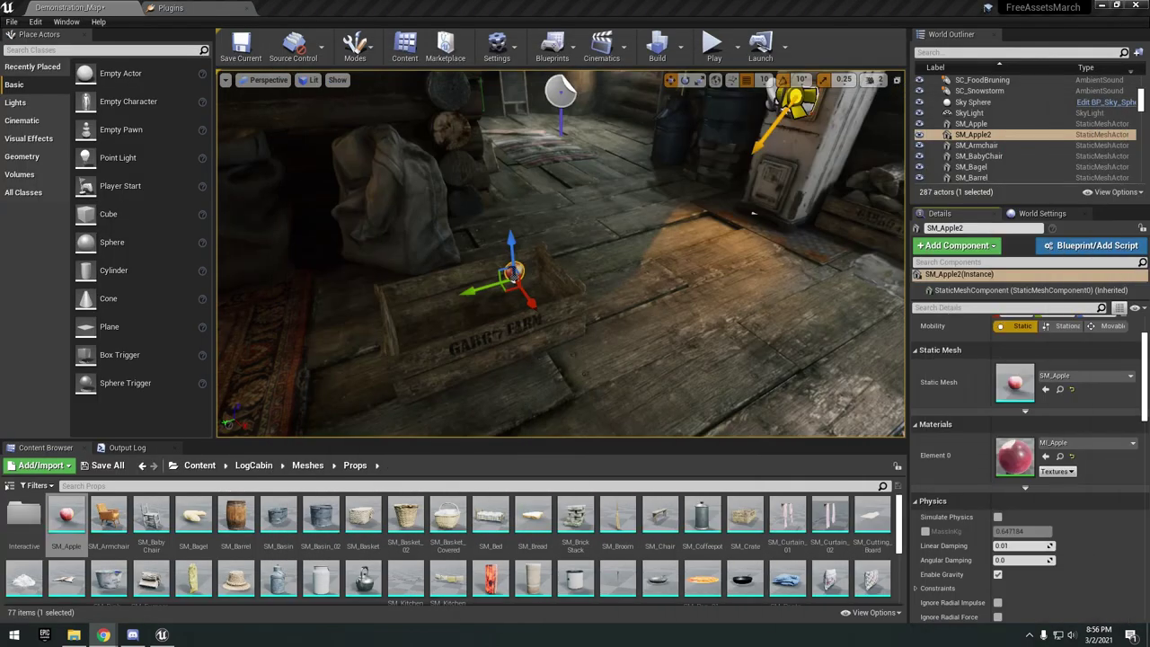
- Check that the PhysicalLayout plugin is enabled and switch Demonstration_Map to Physical Layout Mode
{"action": "right_click_drag", "start_coordinate": [828, 236], "coordinate": [683, 220]}
{"action": "mouse_move", "coordinate": [679, 304]}
{"action": "right_mouse_down"}
{"action": "mouse_move", "coordinate": [783, 265]}
{"action": "mouse_move", "coordinate": [697, 297]}
{"action": "right_mouse_up"}
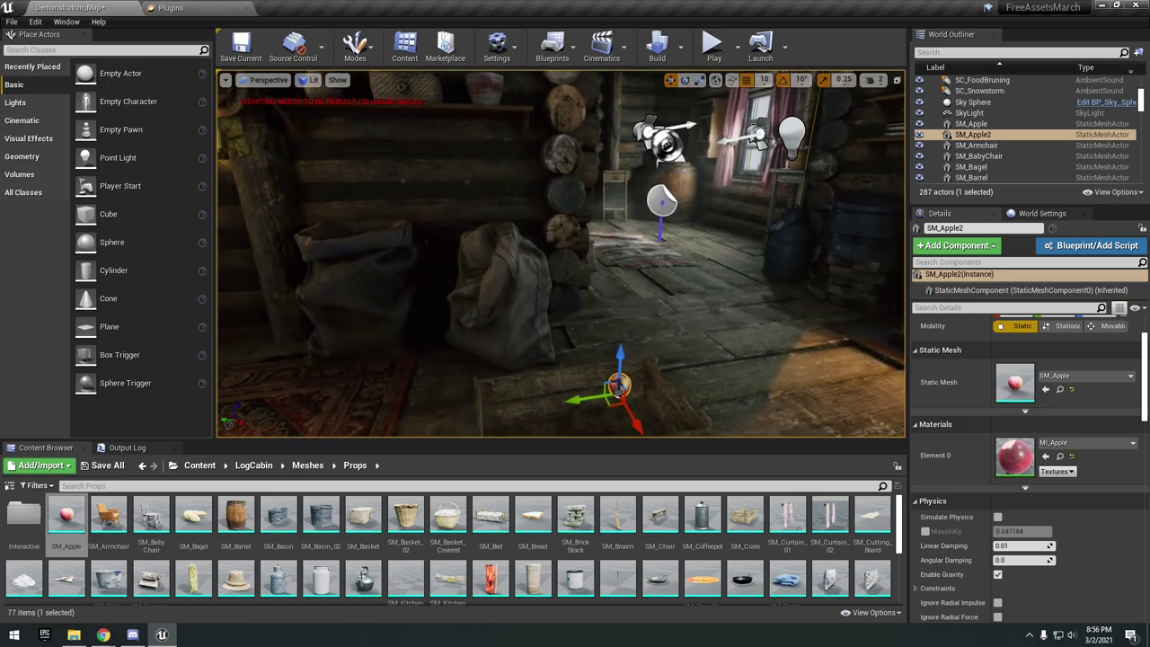
{"action": "key", "text": "w"}
{"action": "key", "text": "f"}
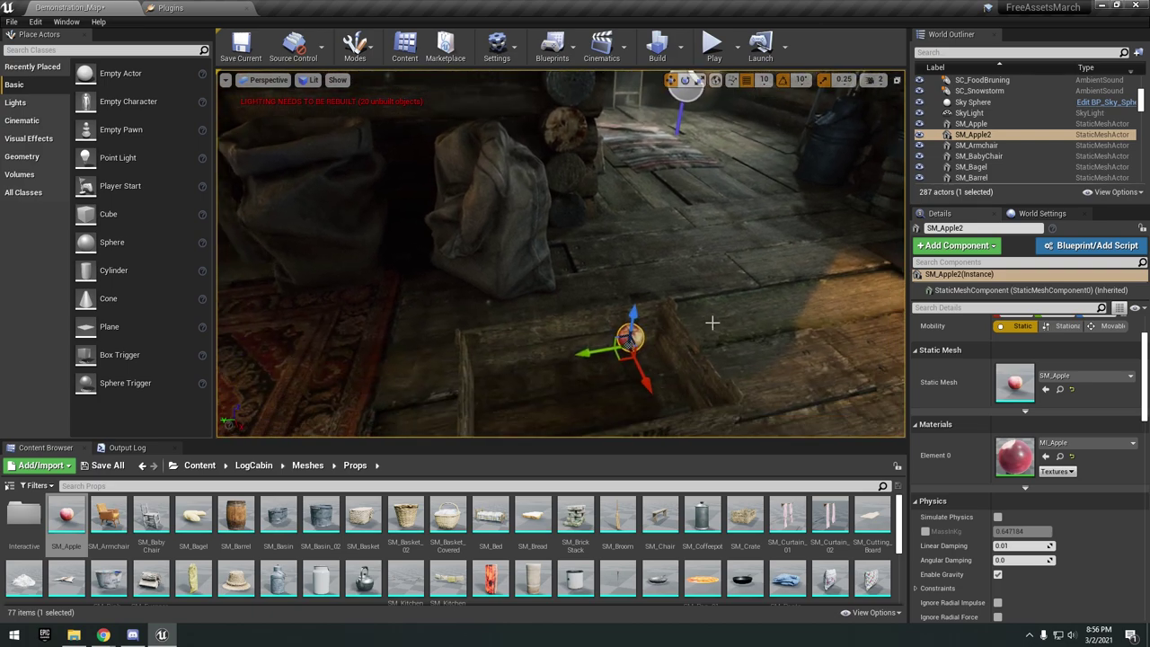
{"action": "left_click", "coordinate": [357, 45]}
{"action": "left_click", "coordinate": [369, 33]}
{"action": "left_click", "coordinate": [206, 9]}
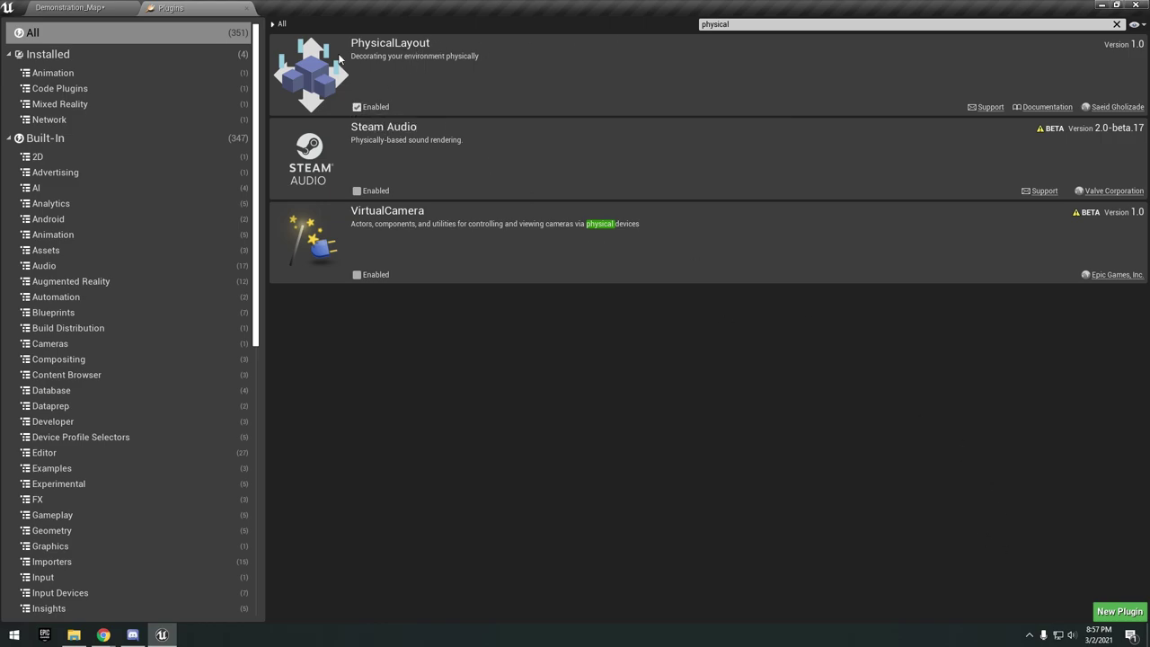
{"action": "left_click", "coordinate": [116, 7]}
{"action": "left_click", "coordinate": [355, 45]}
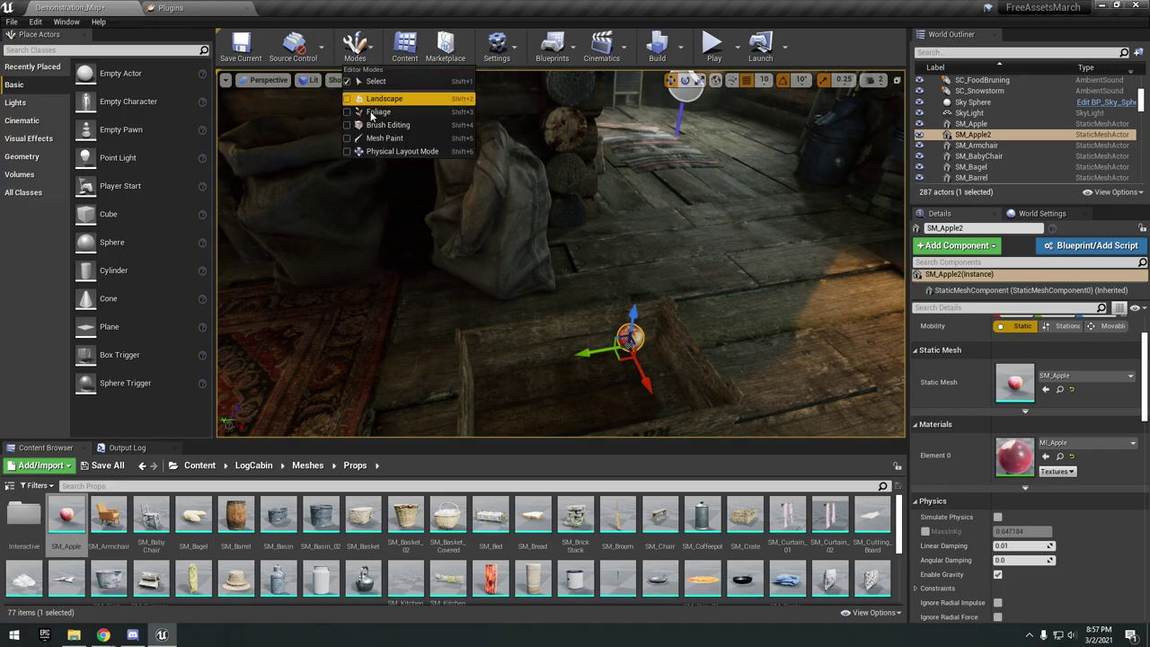
{"action": "left_click", "coordinate": [395, 151]}
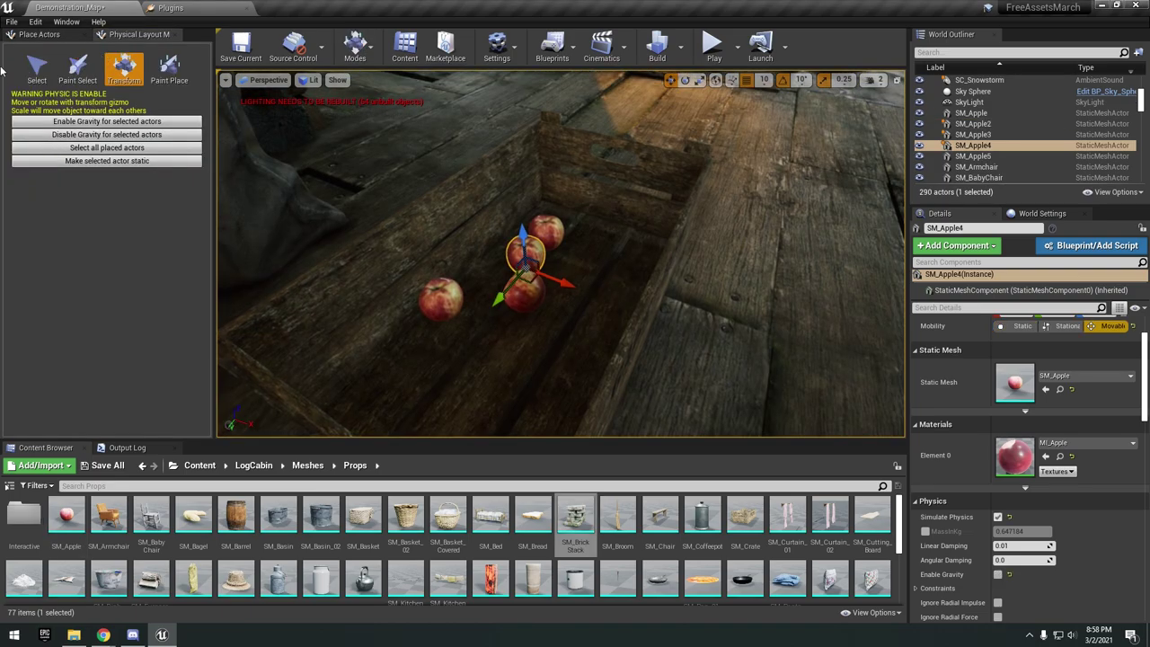
- Enable gravity for the selected apple in the wooden crate
{"action": "right_click_drag", "start_coordinate": [583, 261], "coordinate": [583, 262]}
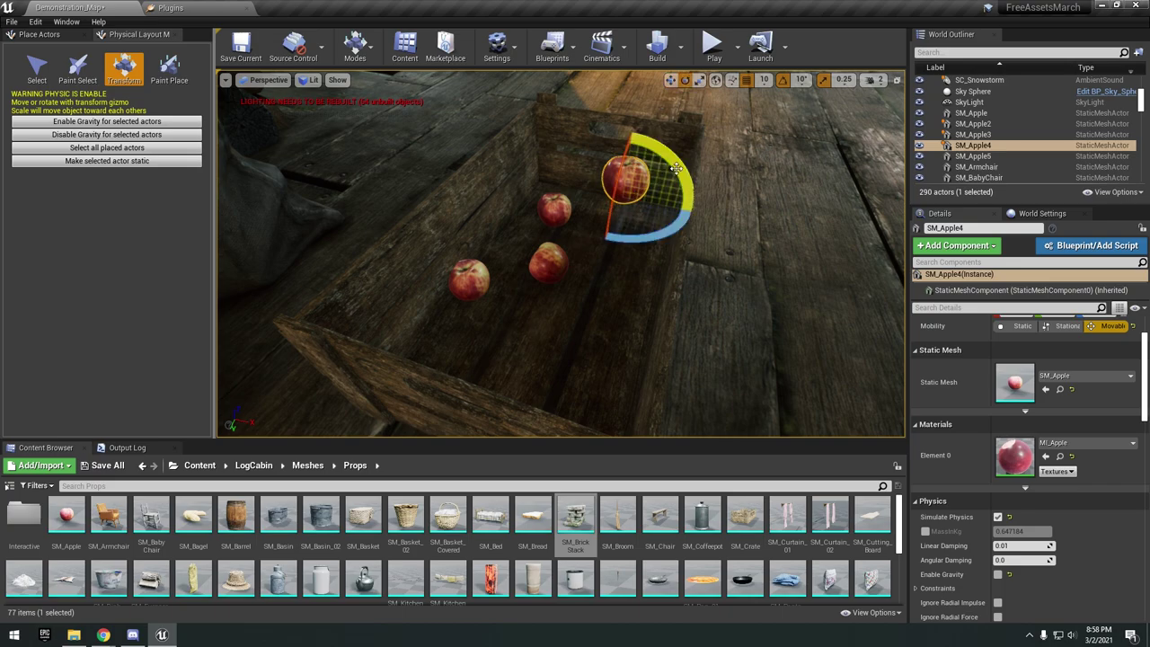
{"action": "left_click", "coordinate": [103, 121]}
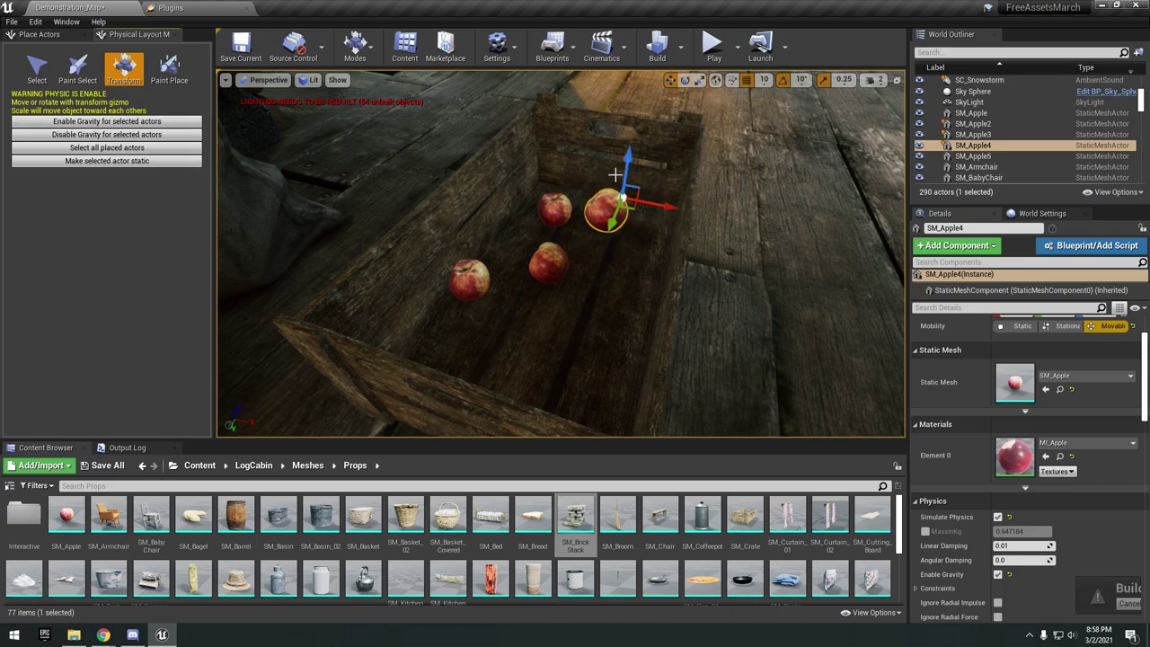
{"action": "right_click_drag", "start_coordinate": [663, 234], "coordinate": [663, 233]}
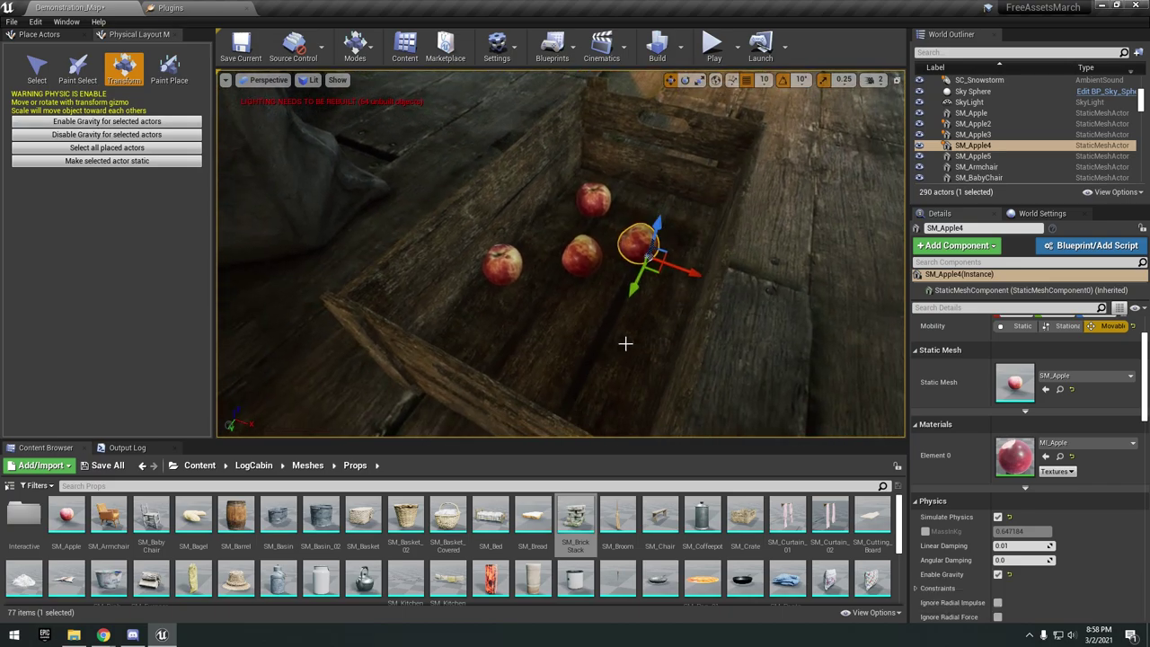
- Delete the placed coffeepot SM_Coffeepot2 from the cabin floor
{"action": "right_click_drag", "start_coordinate": [625, 343], "coordinate": [605, 367]}
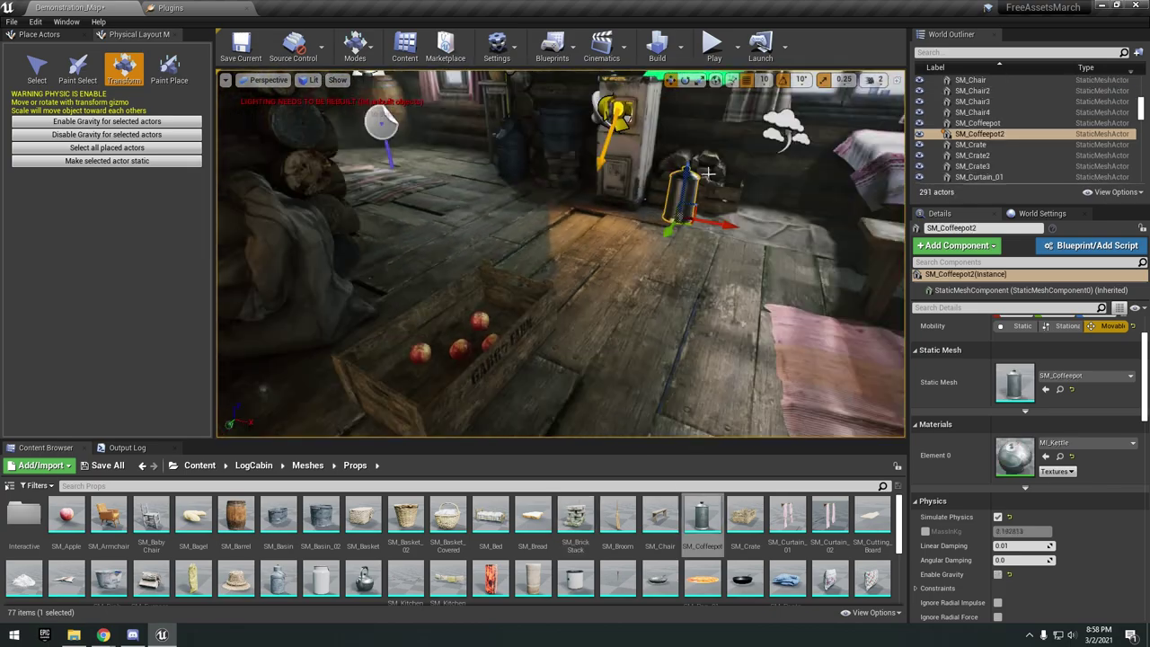
{"action": "right_click_drag", "start_coordinate": [758, 233], "coordinate": [759, 232]}
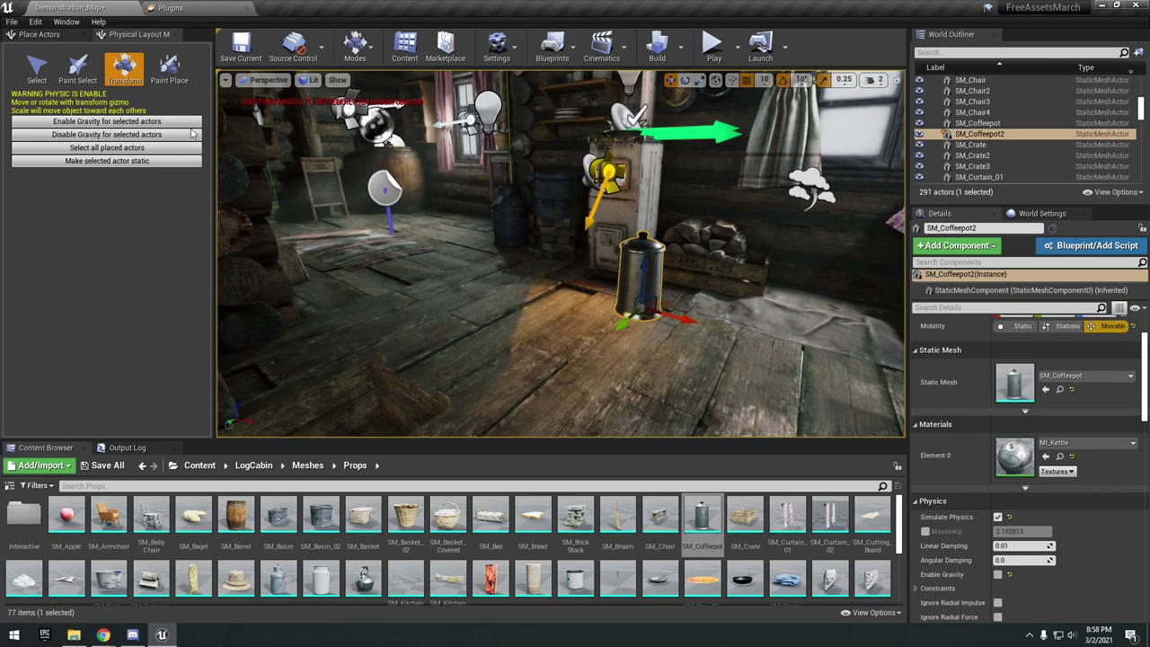
{"action": "right_click_drag", "start_coordinate": [681, 279], "coordinate": [678, 263]}
{"action": "key", "text": "Delete"}
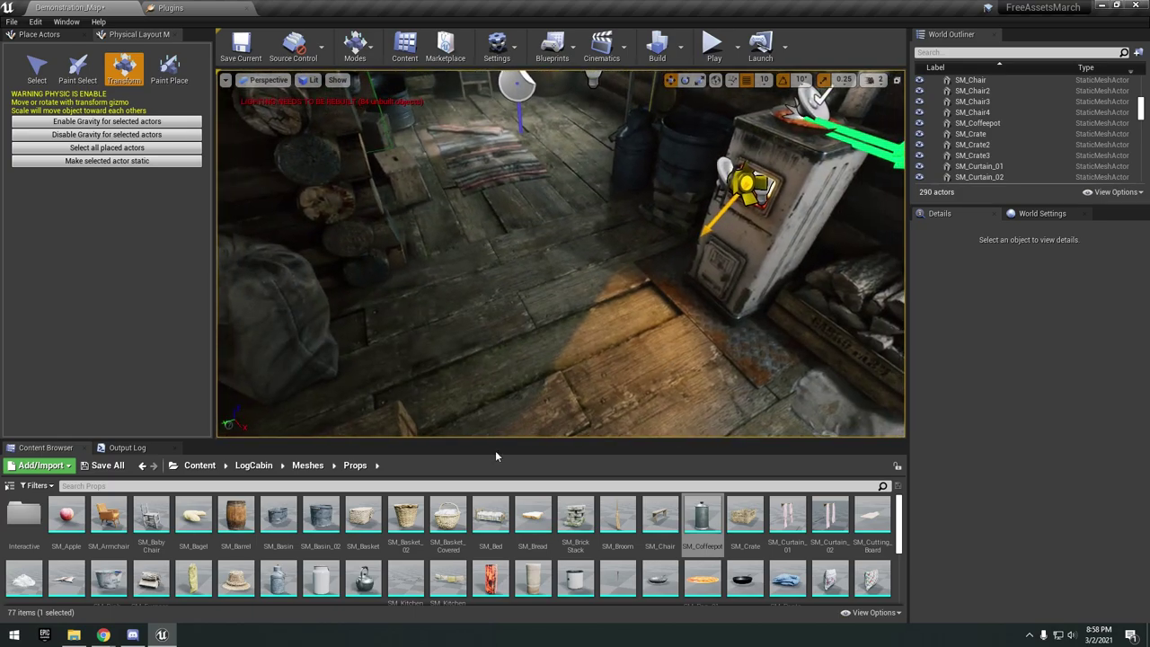
- Duplicate the six selected apples sideways within the crate
{"action": "right_click_drag", "start_coordinate": [495, 413], "coordinate": [495, 413]}
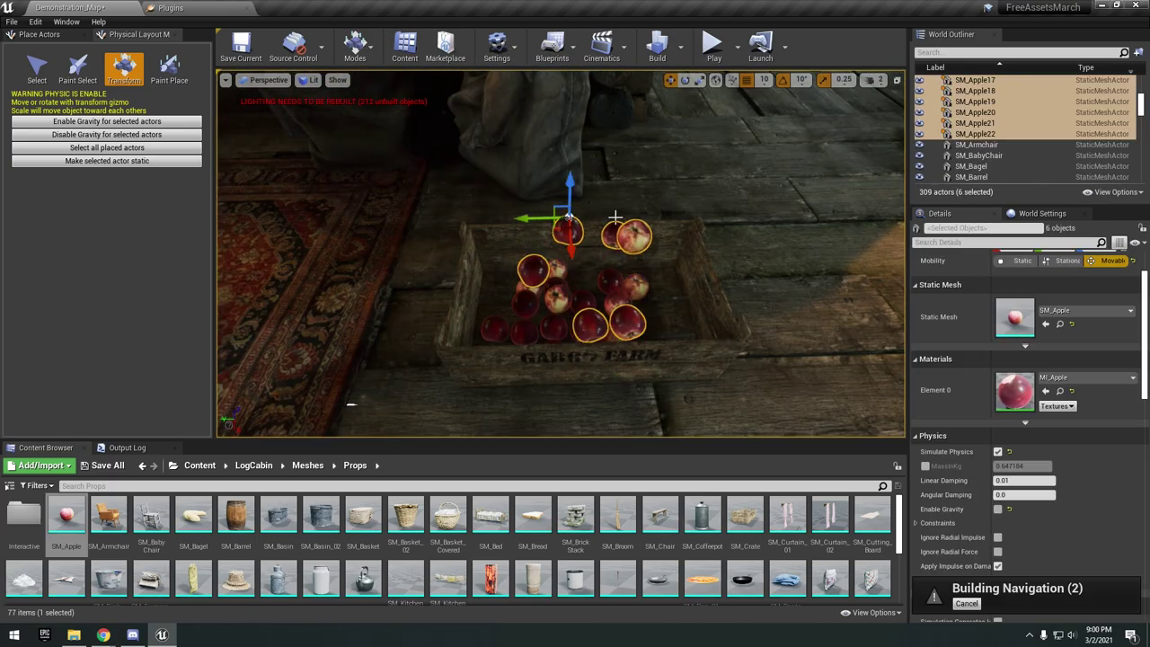
{"action": "left_click_drag", "start_coordinate": [559, 231], "coordinate": [632, 218], "text": "alt"}
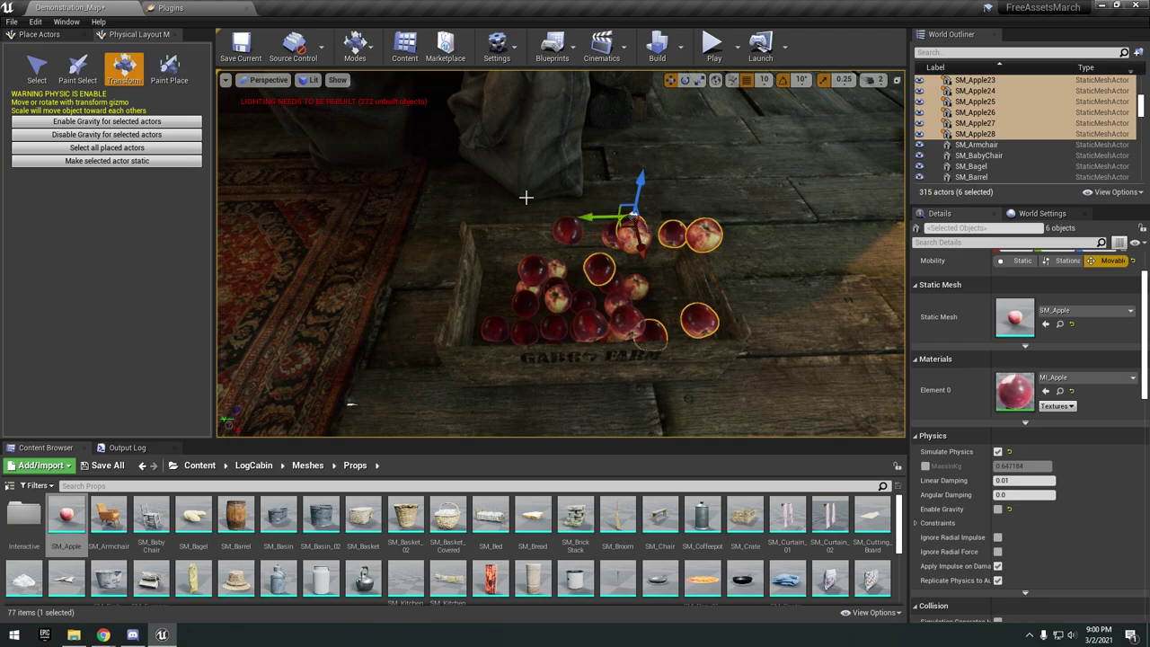
{"action": "right_click_drag", "start_coordinate": [632, 217], "coordinate": [632, 218]}
{"action": "left_click", "coordinate": [550, 224]}
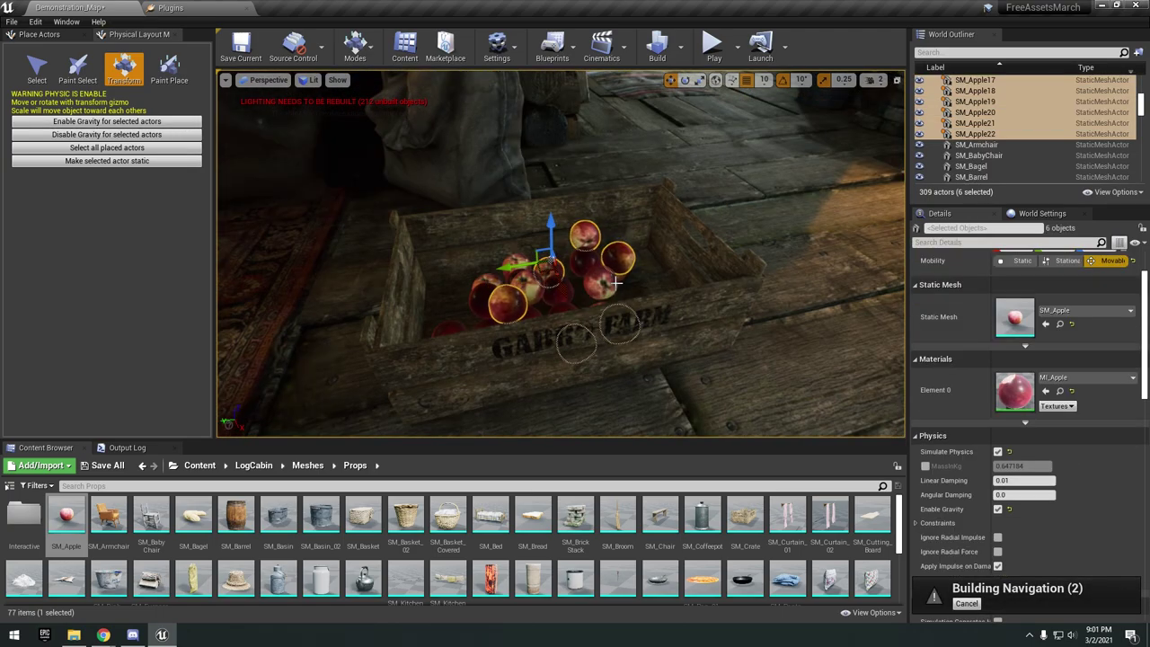
- Select a single apple in the crate and inspect the pile of apples from close up and farther away
{"action": "left_click", "coordinate": [613, 283]}
{"action": "right_click_drag", "start_coordinate": [682, 267], "coordinate": [758, 244]}
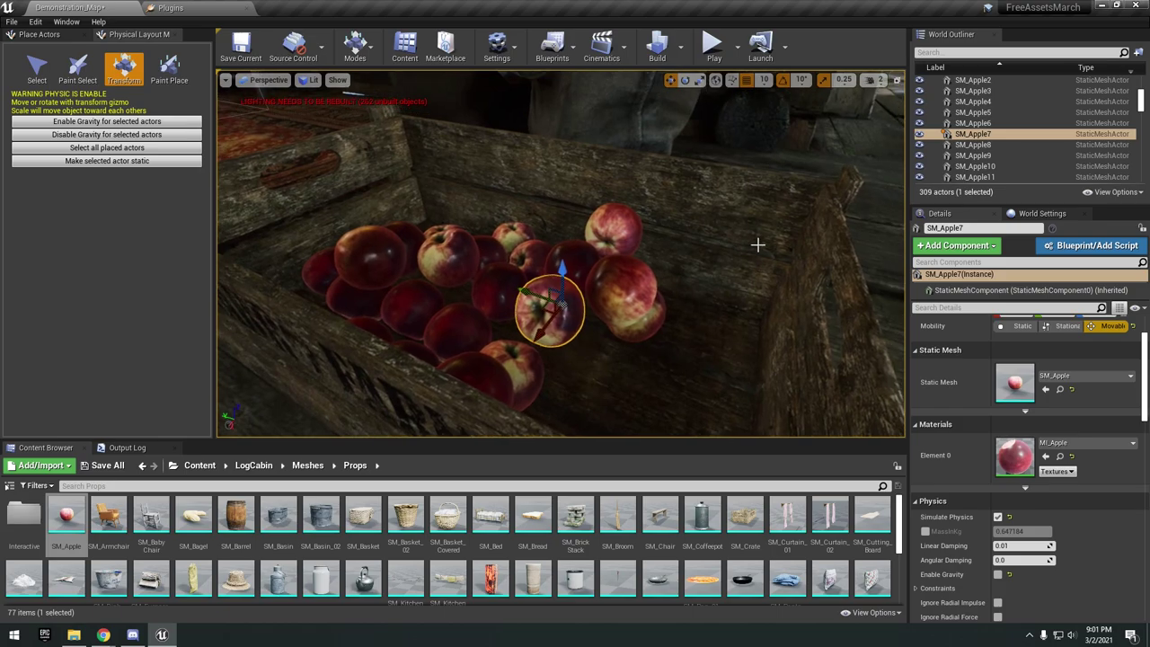
{"action": "scroll", "coordinate": [705, 238], "scroll_direction": "down", "scroll_amount": 5}
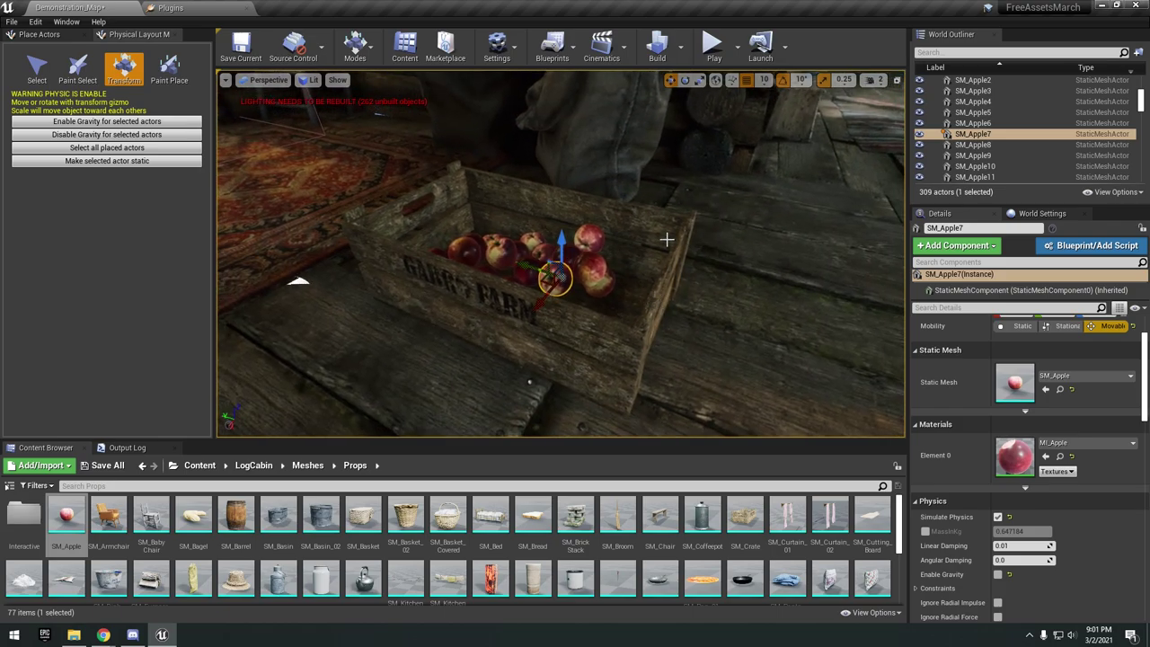
{"action": "scroll", "coordinate": [666, 239], "scroll_direction": "up", "scroll_amount": 3}
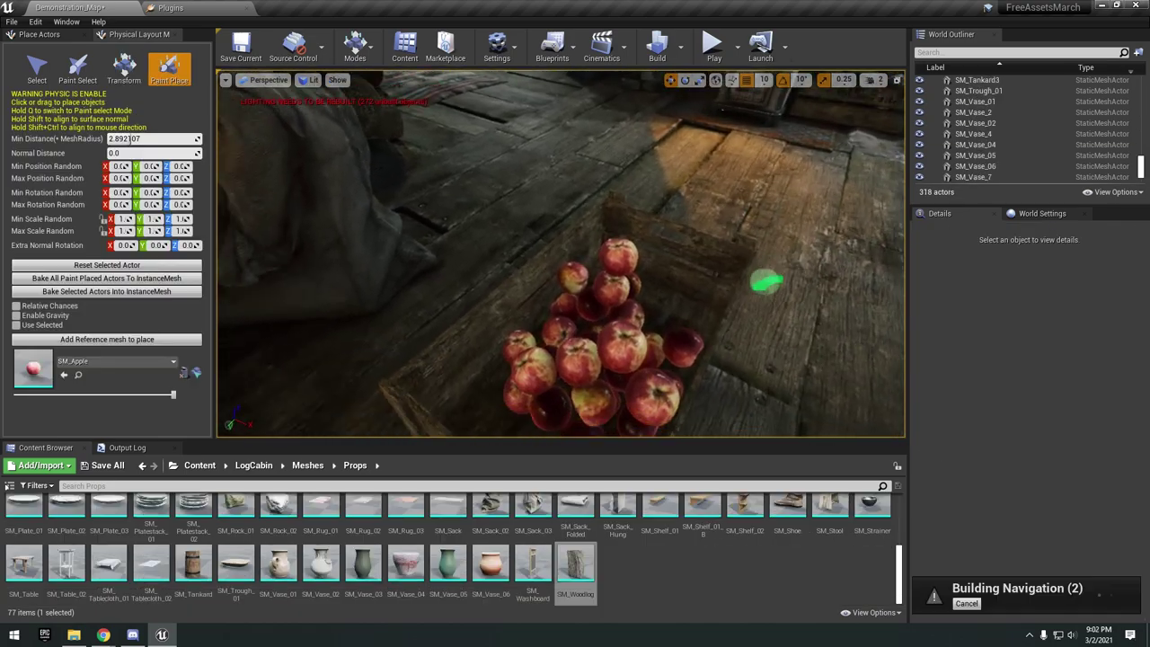
- Fill the crate with more SM_Apple meshes by painting them in with Paint Place and gravity enabled
{"action": "left_click_drag", "start_coordinate": [763, 270], "coordinate": [590, 277], "text": "alt"}
{"action": "scroll", "coordinate": [594, 294], "scroll_direction": "up", "scroll_amount": 2}
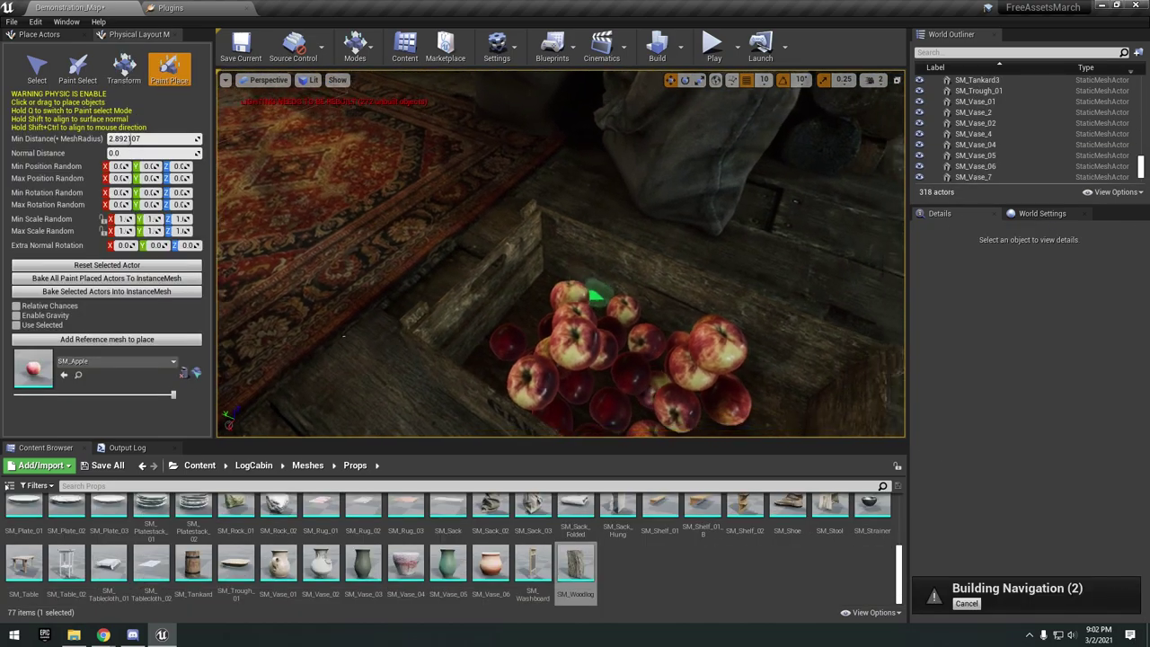
{"action": "scroll", "coordinate": [595, 294], "scroll_direction": "down", "scroll_amount": 3}
{"action": "scroll", "coordinate": [531, 217], "scroll_direction": "up", "scroll_amount": 3}
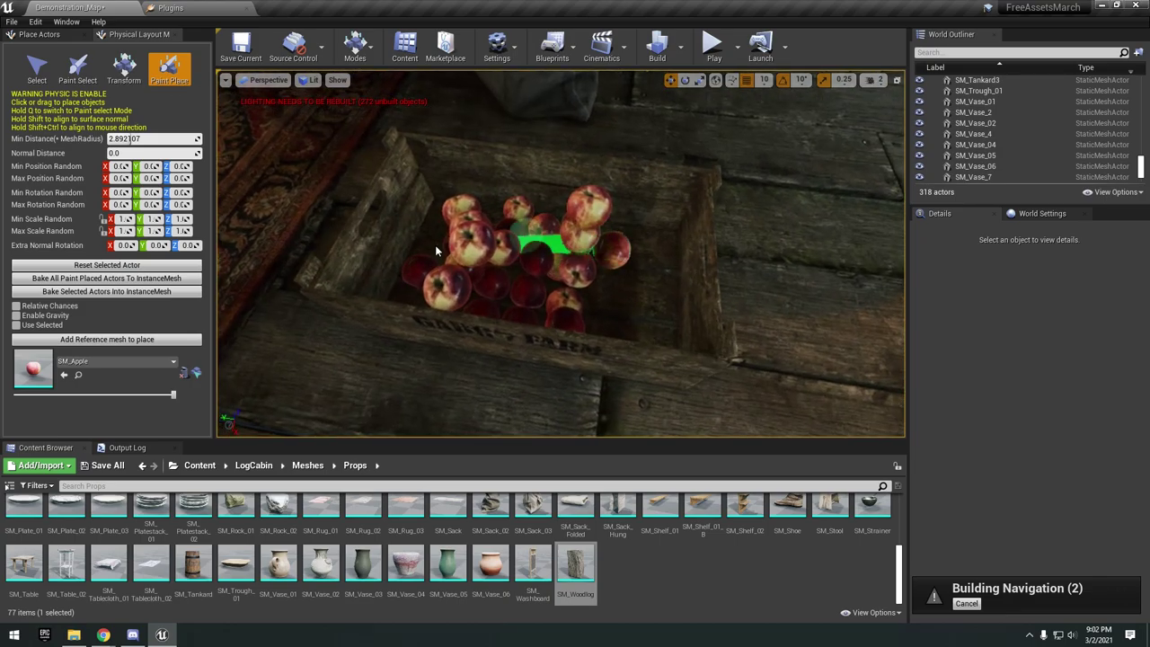
{"action": "right_click_drag", "start_coordinate": [590, 268], "coordinate": [592, 277]}
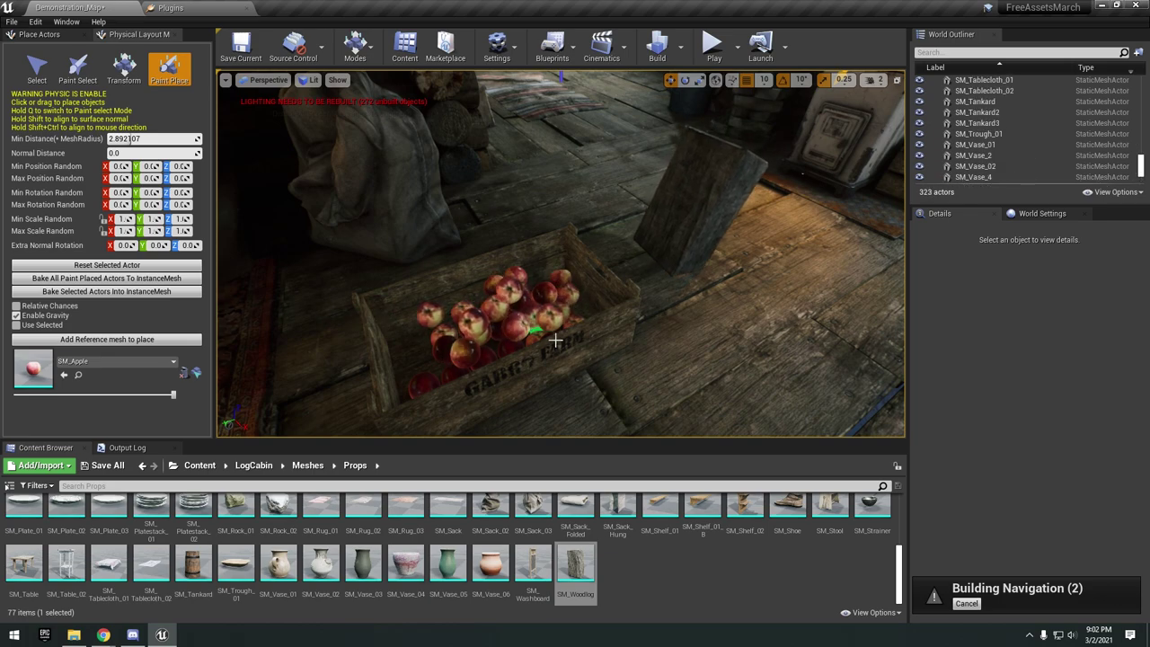
{"action": "right_click_drag", "start_coordinate": [555, 339], "coordinate": [578, 326]}
{"action": "left_click_drag", "start_coordinate": [578, 326], "coordinate": [522, 323]}
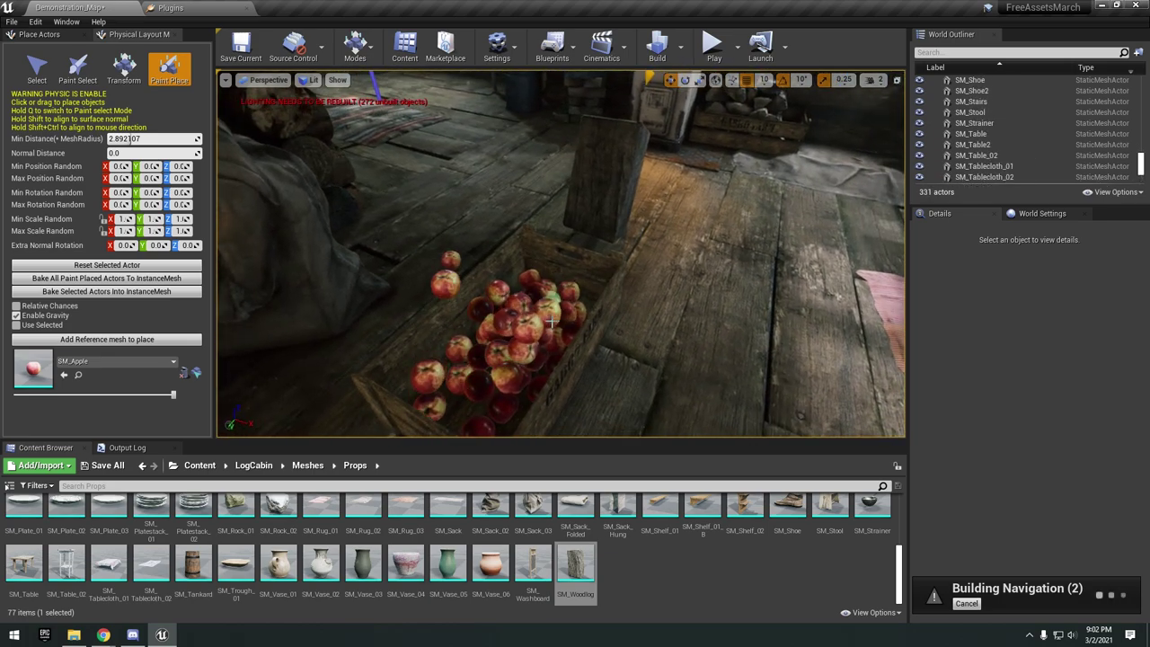
{"action": "right_click_drag", "start_coordinate": [564, 343], "coordinate": [431, 331]}
{"action": "left_click_drag", "start_coordinate": [692, 322], "coordinate": [449, 333]}
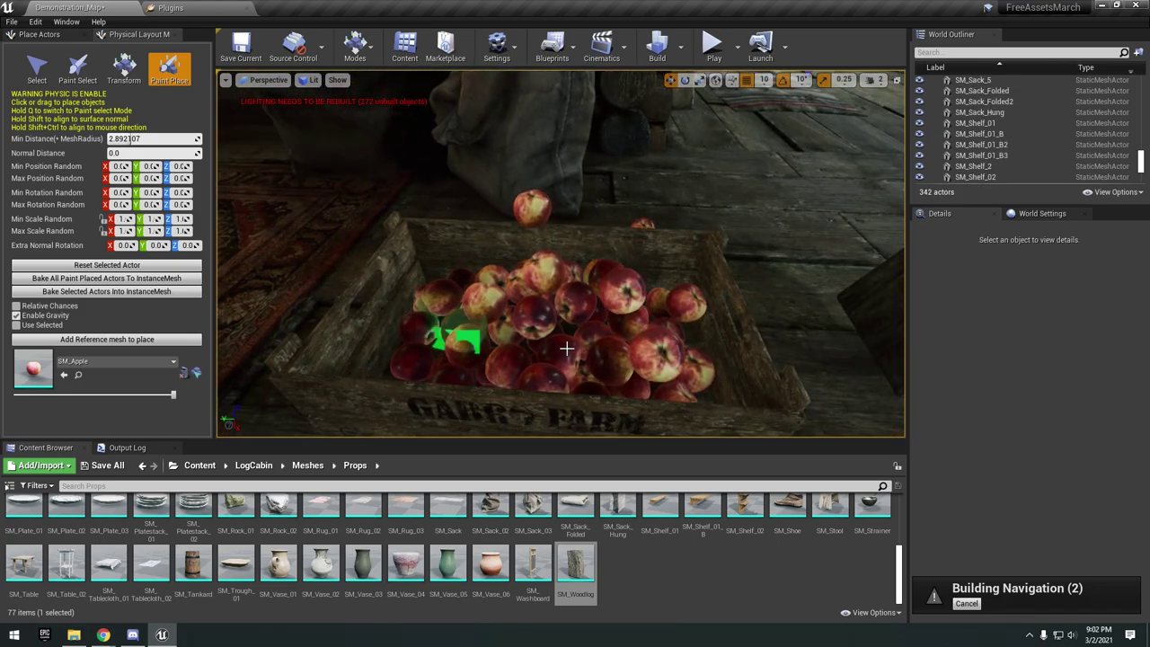
{"action": "mouse_move", "coordinate": [449, 332]}
{"action": "right_mouse_down"}
{"action": "mouse_move", "coordinate": [704, 308]}
{"action": "mouse_move", "coordinate": [804, 312]}
{"action": "right_mouse_up"}
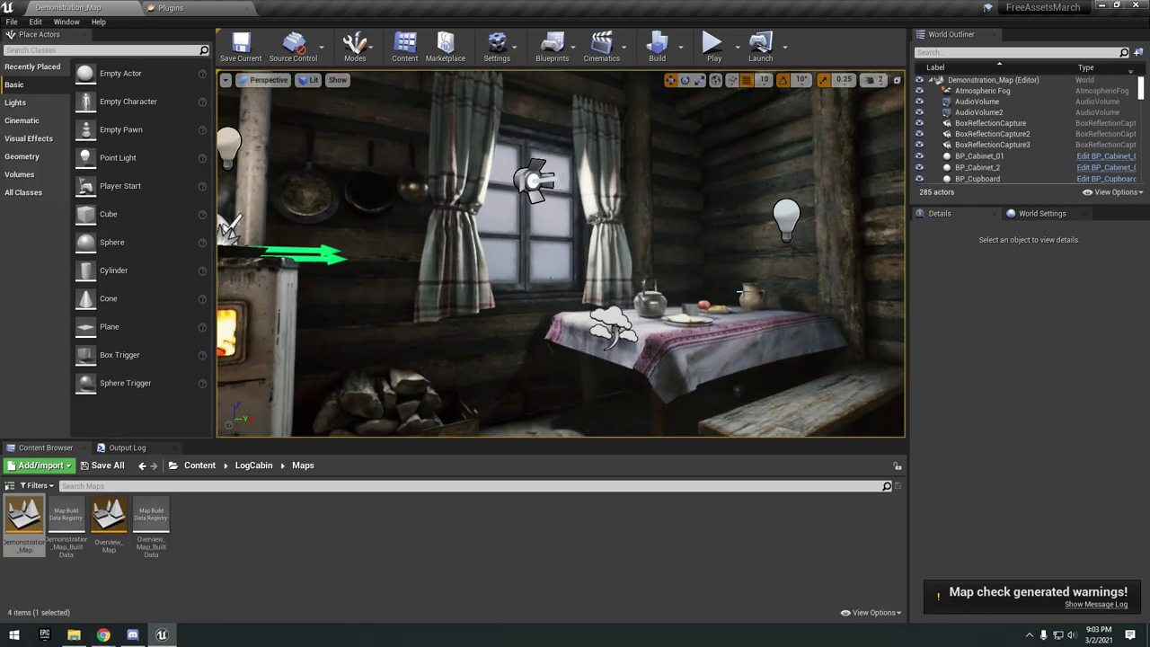
- Enter Physical Layout Mode in the reloaded Demonstration_Map near the dining table and activate its Transform tool
{"action": "scroll", "coordinate": [741, 292], "scroll_direction": "up", "scroll_amount": 1}
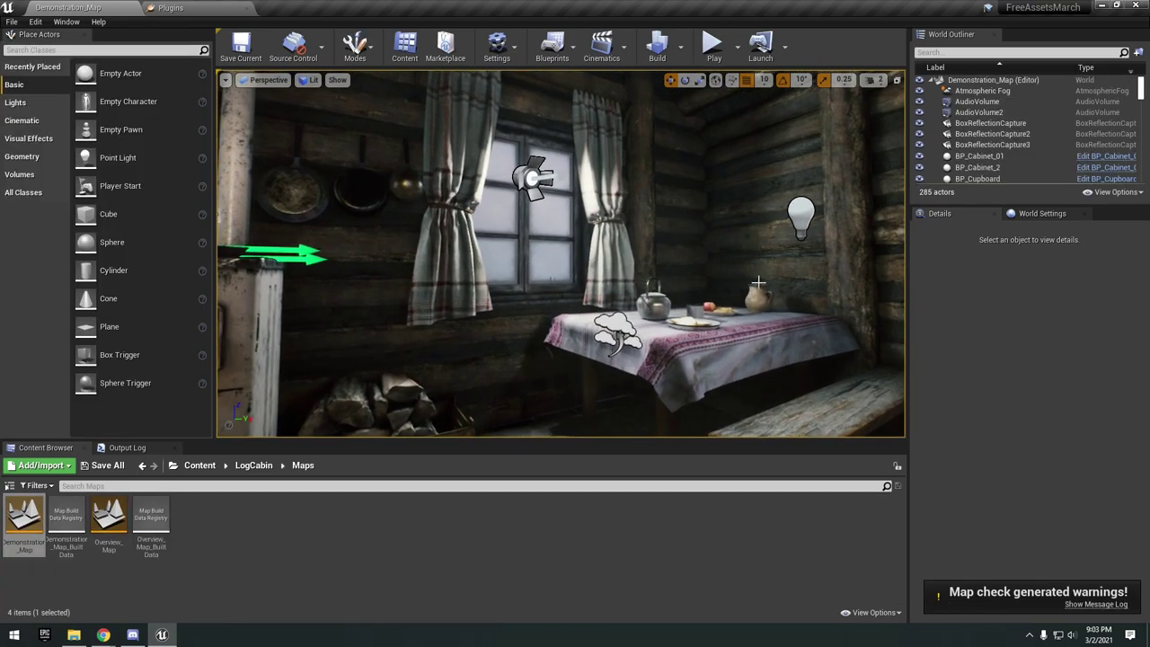
{"action": "right_click_drag", "start_coordinate": [791, 250], "coordinate": [745, 250]}
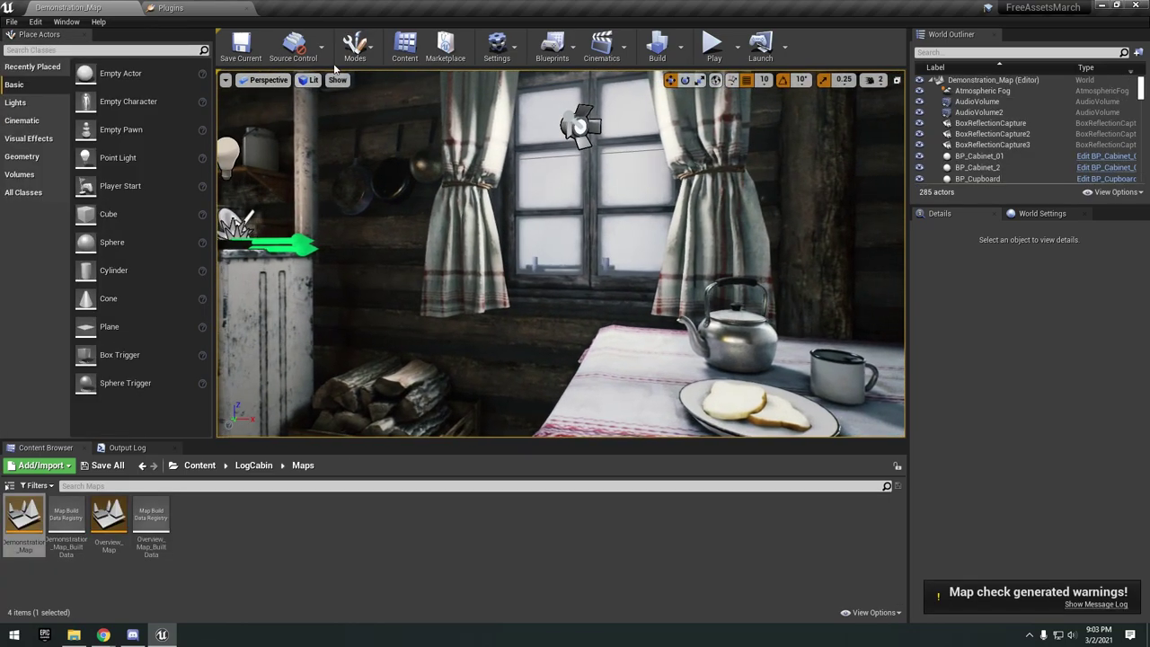
{"action": "left_click", "coordinate": [361, 47]}
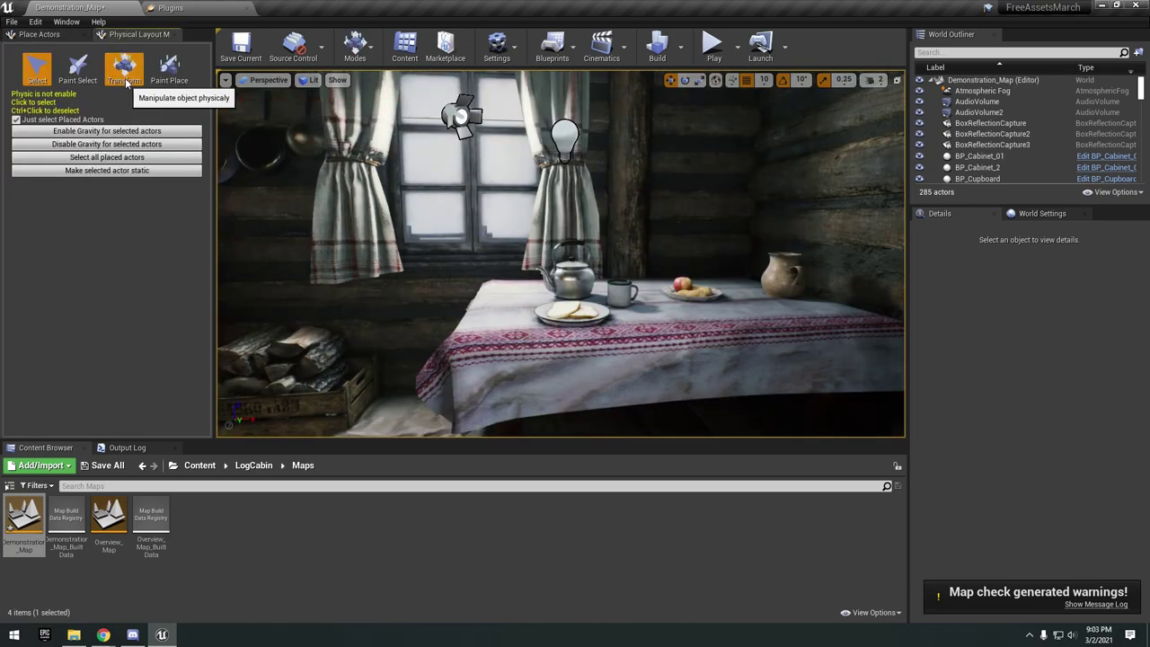
{"action": "left_click", "coordinate": [125, 70]}
- Select the tablecloth on the dining table and look over the kettle, mug and plates
{"action": "right_click_drag", "start_coordinate": [467, 269], "coordinate": [575, 287]}
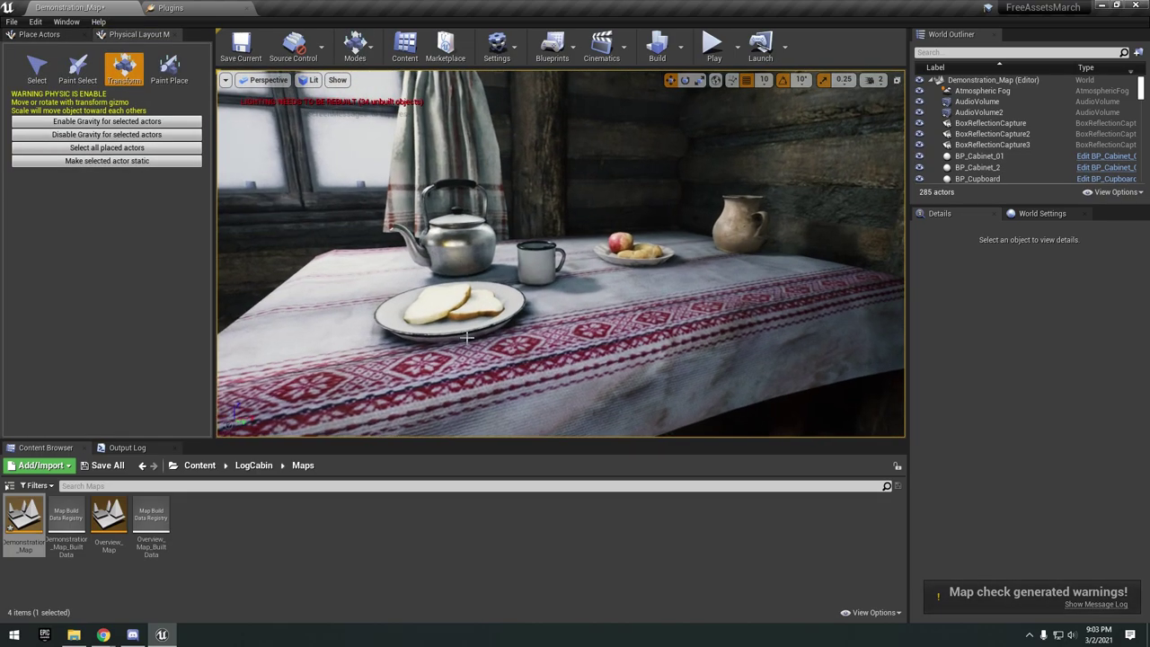
{"action": "left_click", "coordinate": [468, 322]}
{"action": "mouse_move", "coordinate": [468, 322]}
{"action": "right_mouse_down"}
{"action": "mouse_move", "coordinate": [441, 301]}
{"action": "mouse_move", "coordinate": [463, 345]}
{"action": "mouse_move", "coordinate": [472, 330]}
{"action": "right_mouse_up"}
{"action": "right_click_drag", "start_coordinate": [722, 211], "coordinate": [682, 224]}
{"action": "mouse_move", "coordinate": [484, 382]}
{"action": "right_mouse_down"}
{"action": "mouse_move", "coordinate": [646, 404]}
{"action": "mouse_move", "coordinate": [503, 372]}
{"action": "mouse_move", "coordinate": [467, 395]}
{"action": "right_mouse_up"}
- Browse the LogCabin content folder, look inside its Maps subfolder and return to LogCabin
{"action": "left_click", "coordinate": [253, 464]}
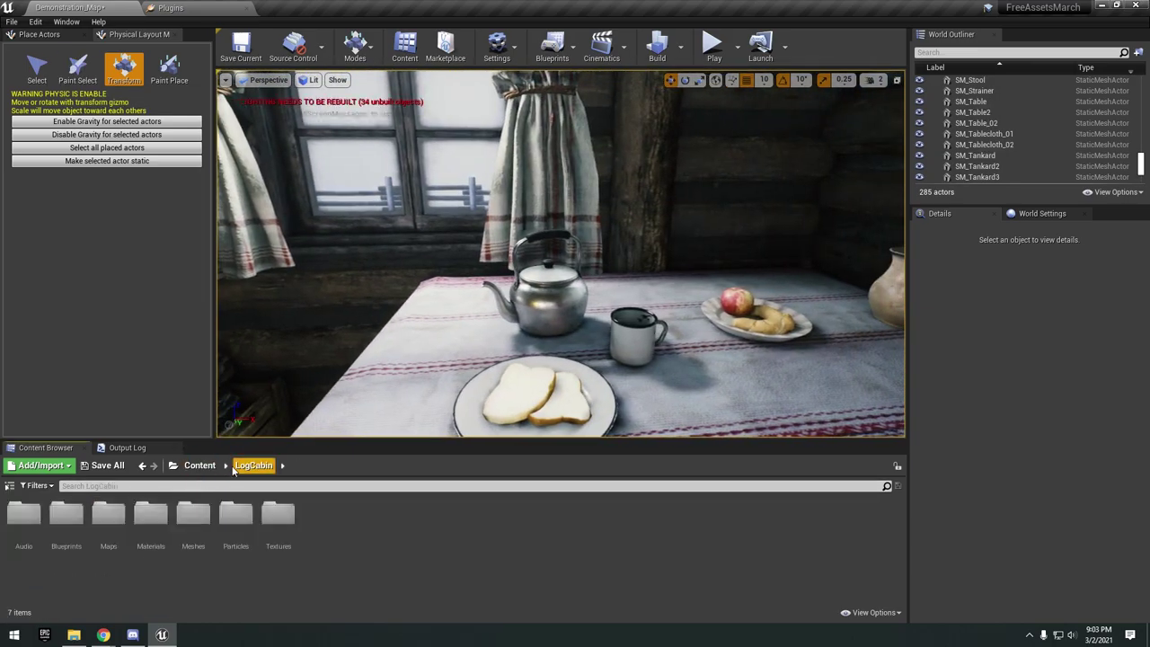
{"action": "double_click", "coordinate": [112, 523]}
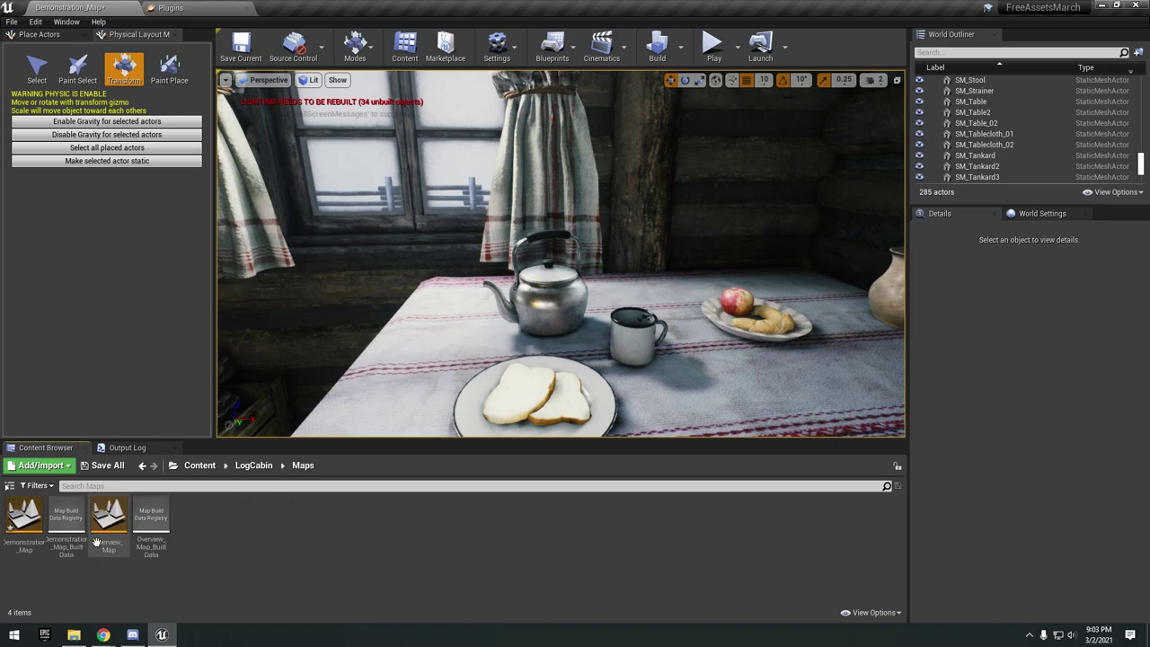
{"action": "left_click", "coordinate": [253, 464]}
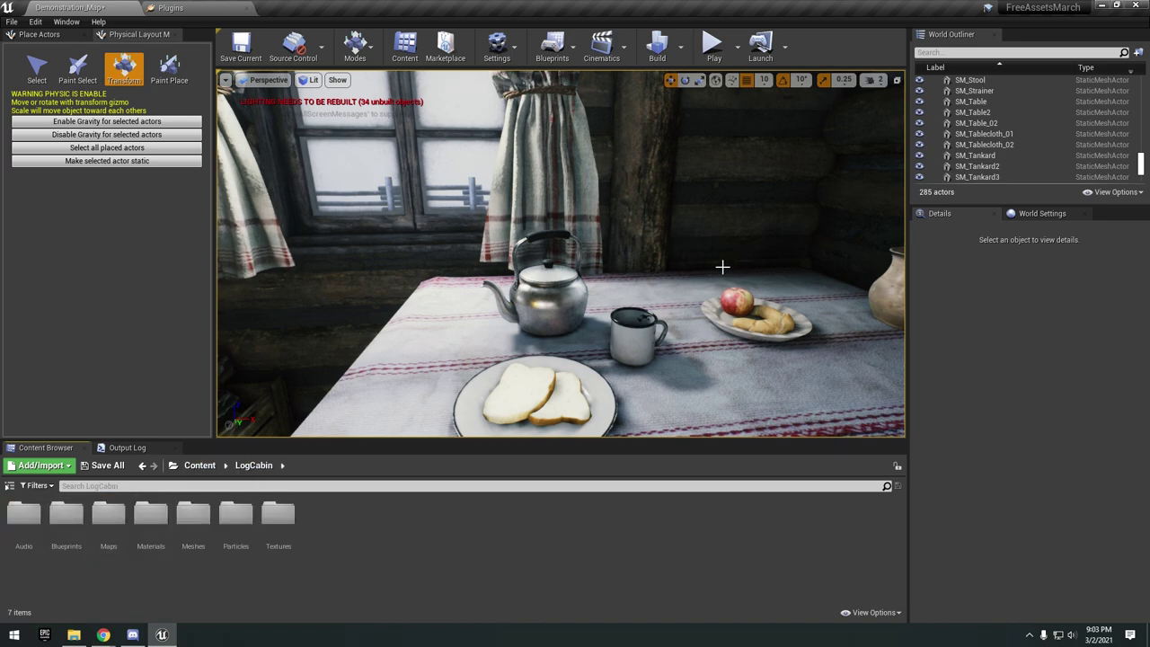
{"action": "right_click_drag", "start_coordinate": [657, 288], "coordinate": [692, 271]}
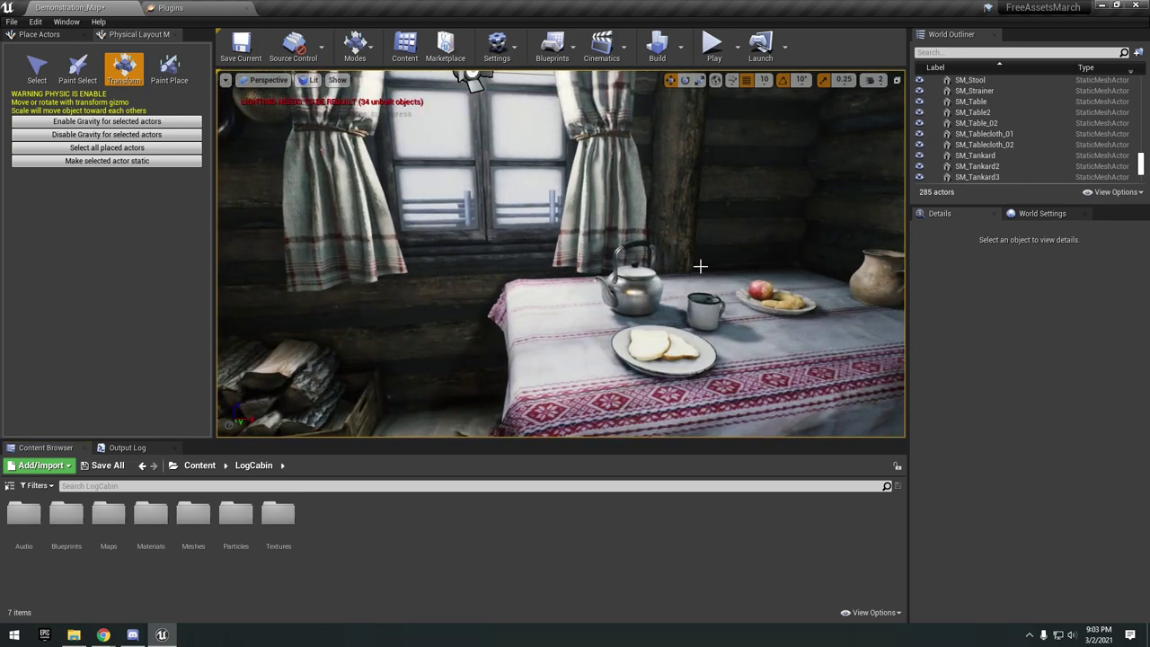